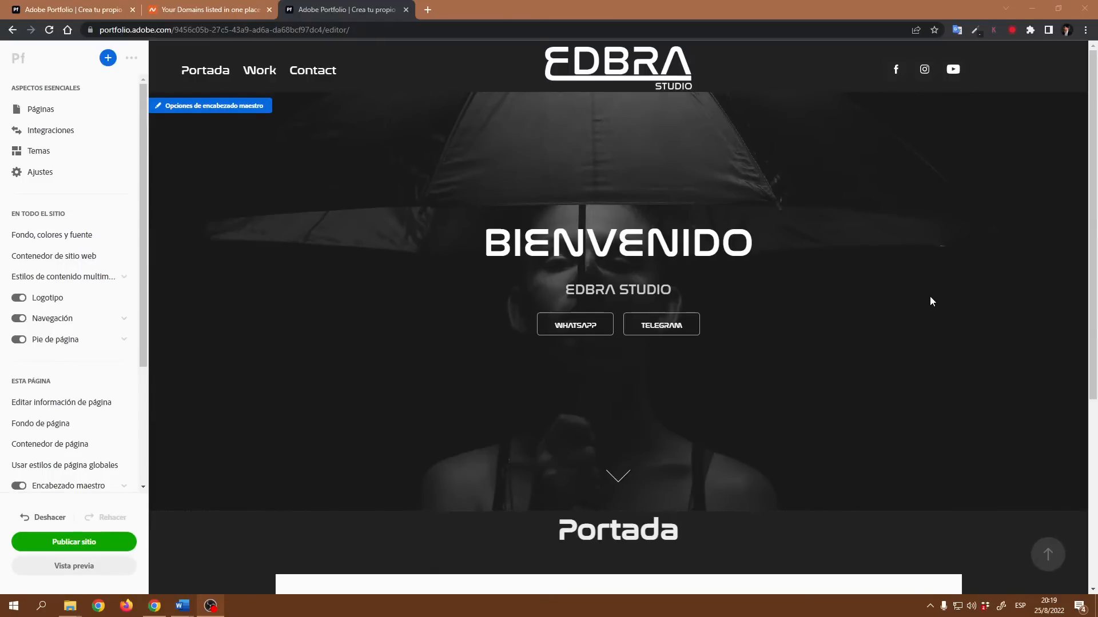
# - Open the master header options panel for the home page
pyautogui.scroll(-3, 907, 303)
pyautogui.scroll(3, 907, 303)
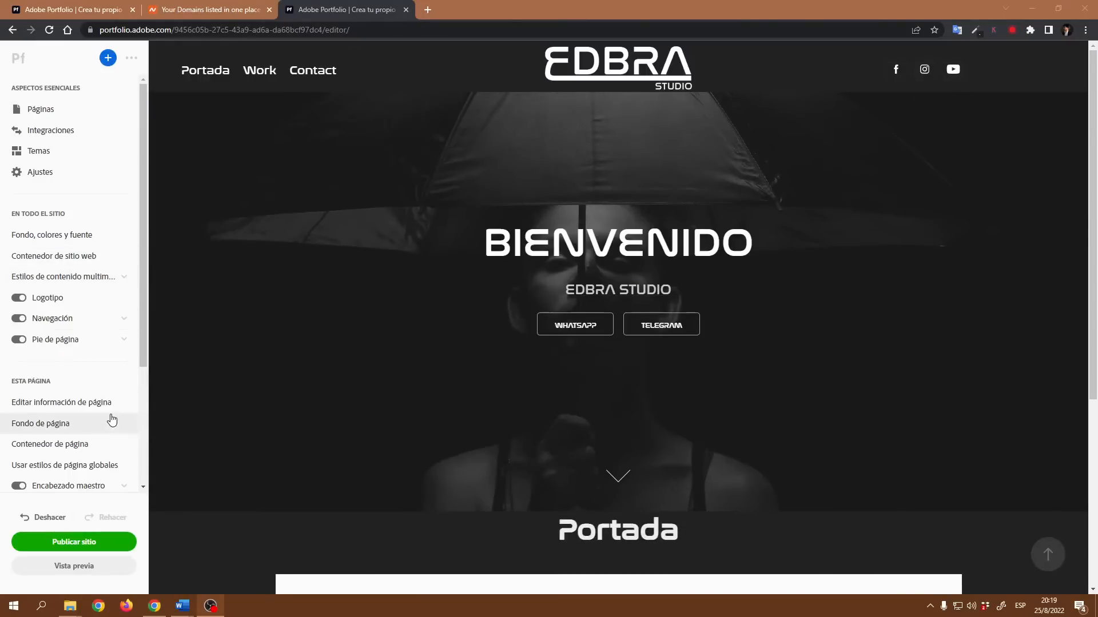
pyautogui.scroll(-3, 106, 426)
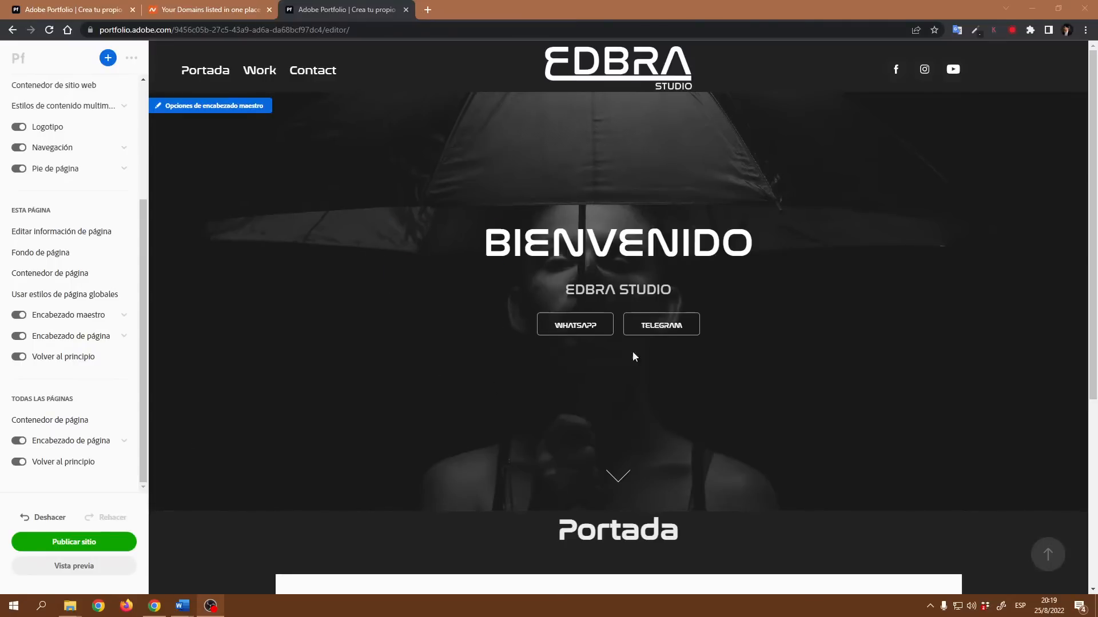
pyautogui.click(233, 109)
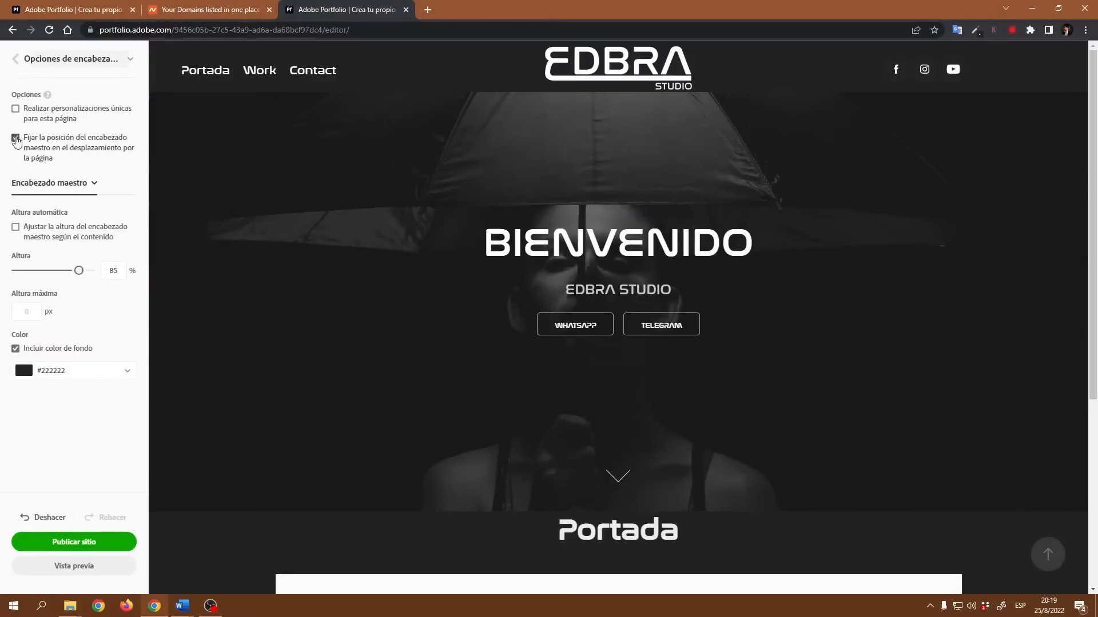
# - Scroll through the home page to examine how the fixed master header behaves while scrolling
pyautogui.scroll(-4, 986, 335)
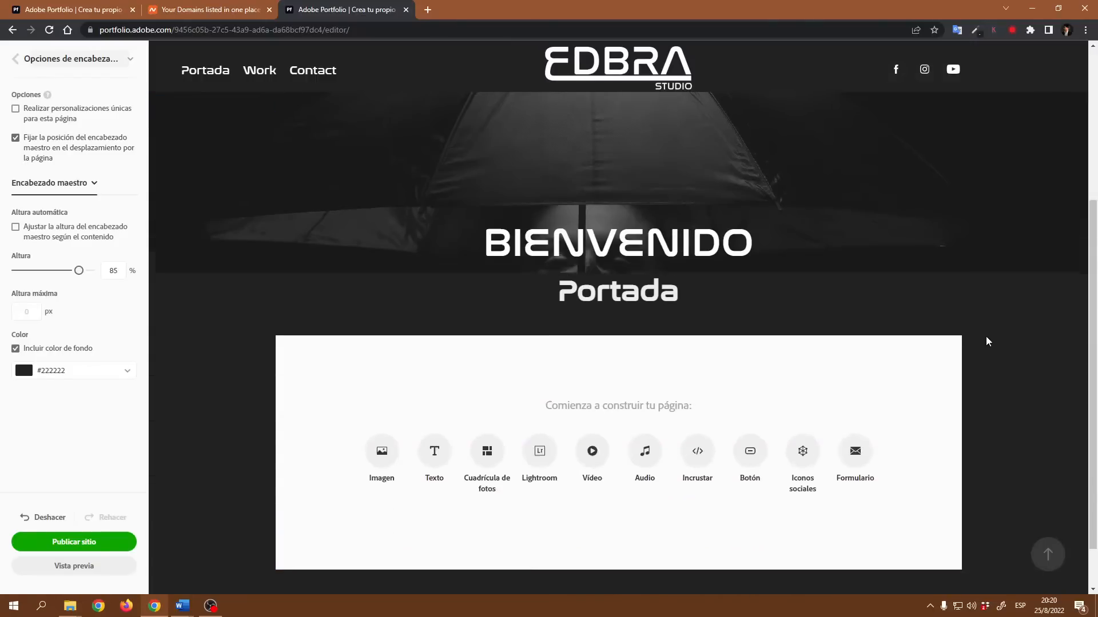
pyautogui.scroll(-2, 987, 341)
pyautogui.scroll(1, 979, 339)
pyautogui.scroll(-1, 973, 356)
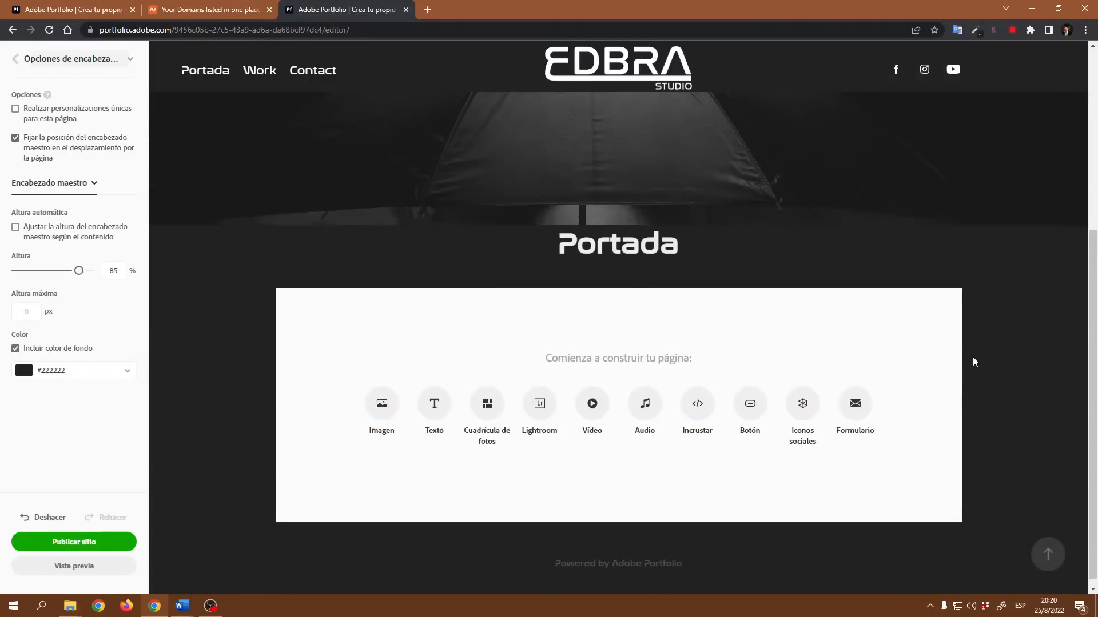
pyautogui.scroll(4, 972, 357)
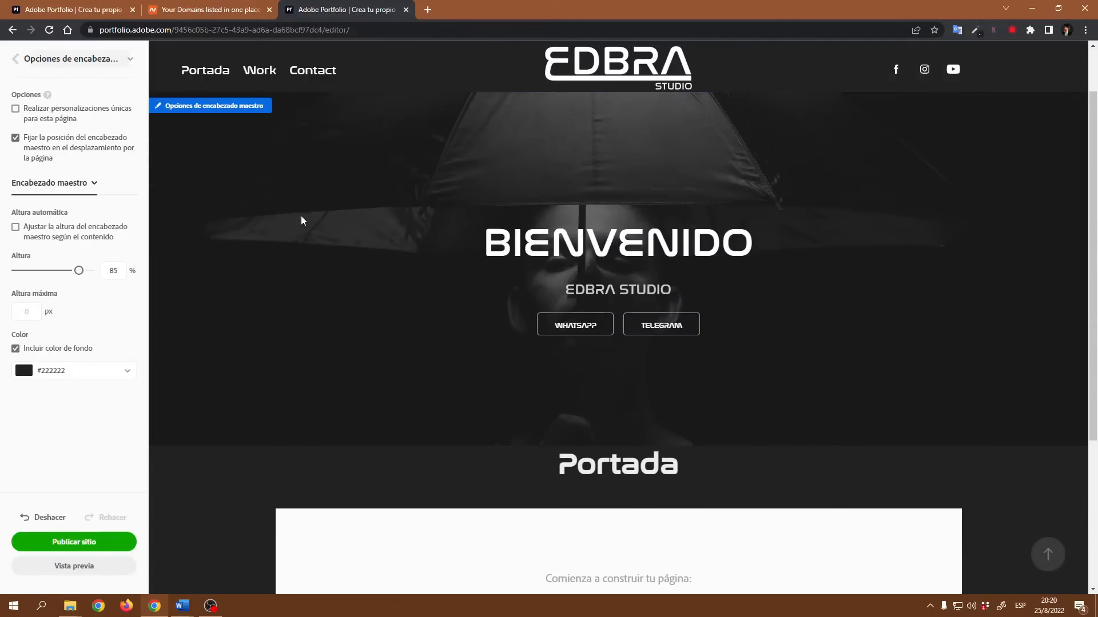
pyautogui.scroll(-4, 614, 223)
pyautogui.scroll(1, 614, 219)
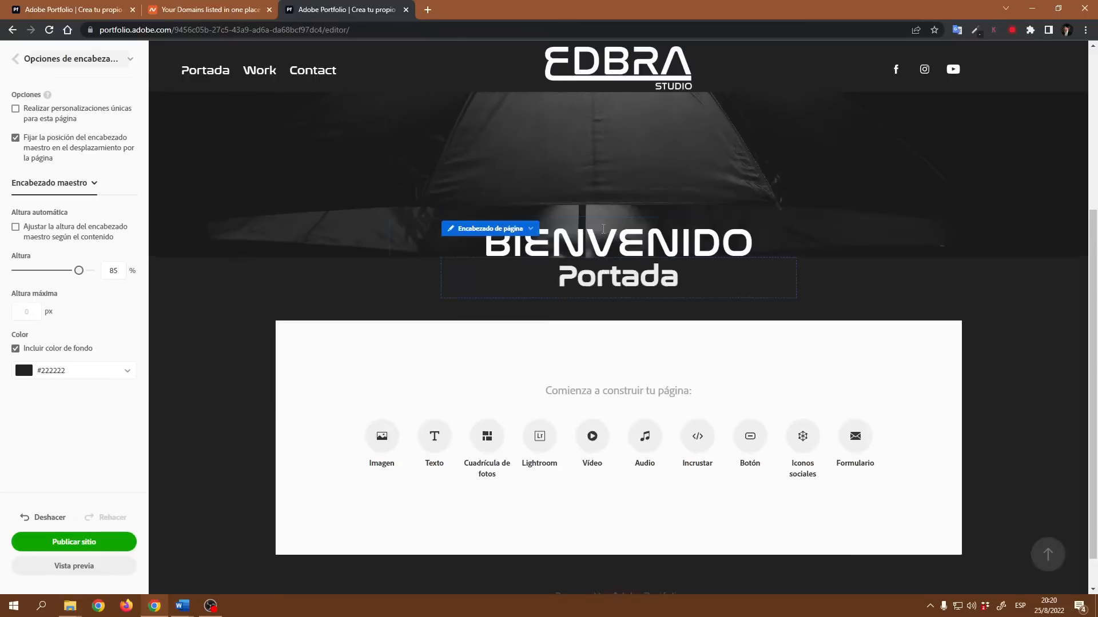
pyautogui.scroll(-1, 615, 219)
pyautogui.scroll(4, 610, 208)
pyautogui.scroll(-4, 593, 193)
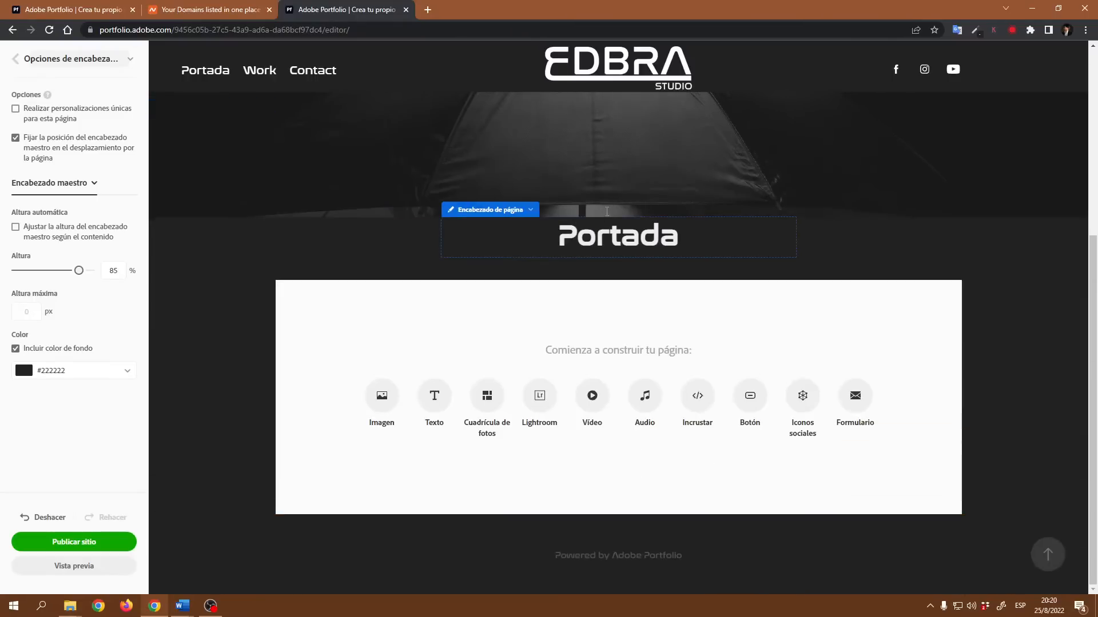
pyautogui.scroll(4, 592, 193)
pyautogui.scroll(-4, 647, 251)
pyautogui.scroll(4, 647, 251)
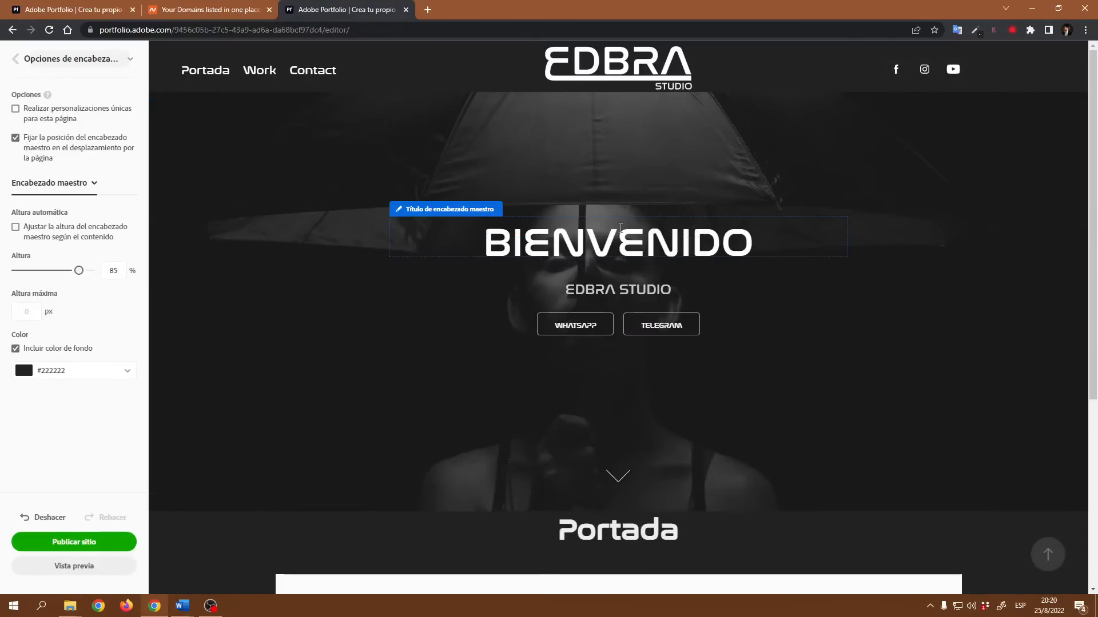
pyautogui.scroll(-4, 659, 219)
pyautogui.scroll(4, 659, 220)
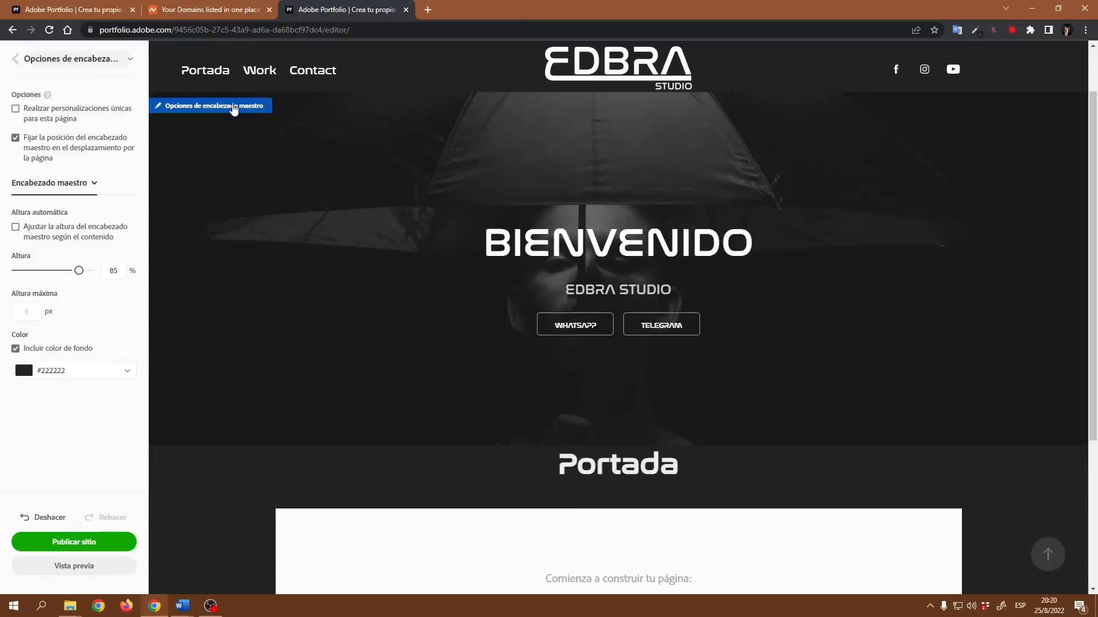
# - Disable fixing the master header's position during page scrolling and check the page
pyautogui.click(15, 140)
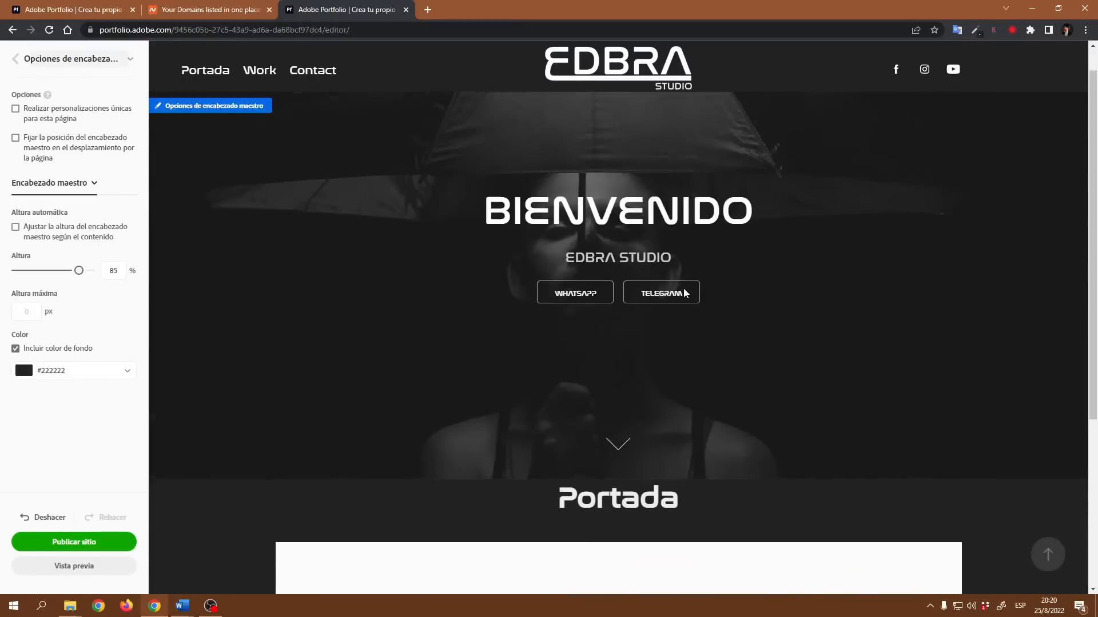
pyautogui.scroll(-5, 685, 293)
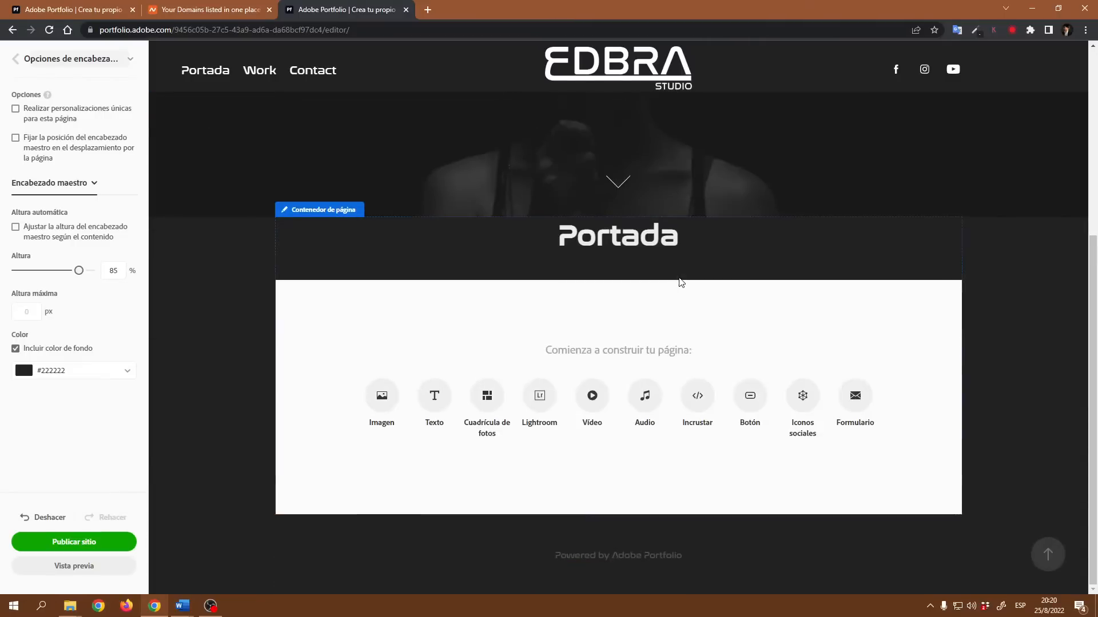
pyautogui.scroll(5, 682, 282)
pyautogui.scroll(-5, 563, 300)
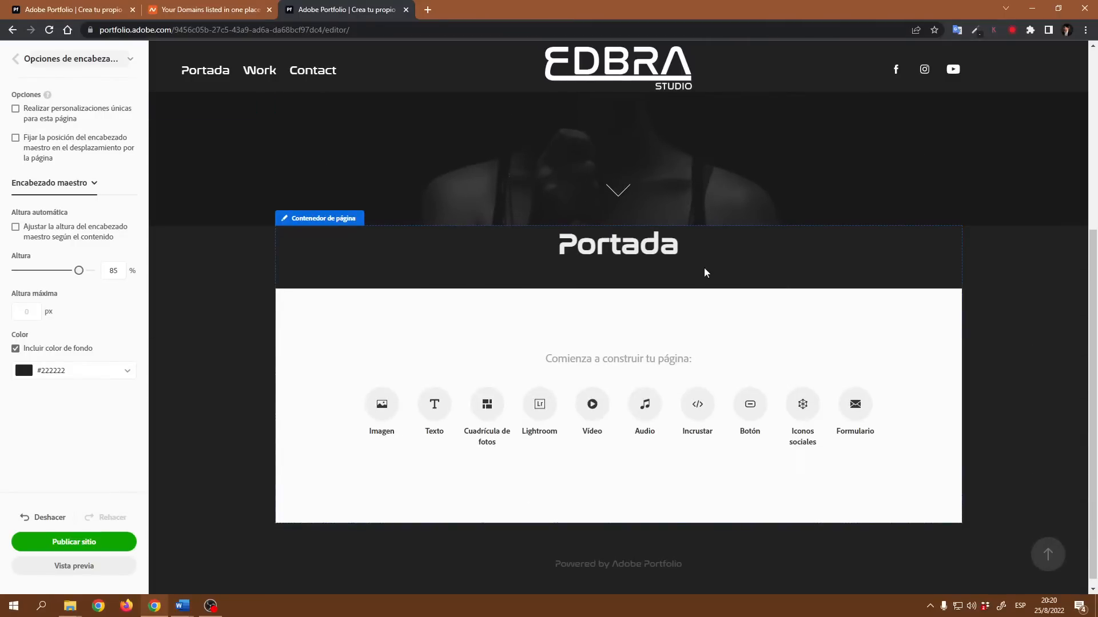
pyautogui.scroll(5, 791, 263)
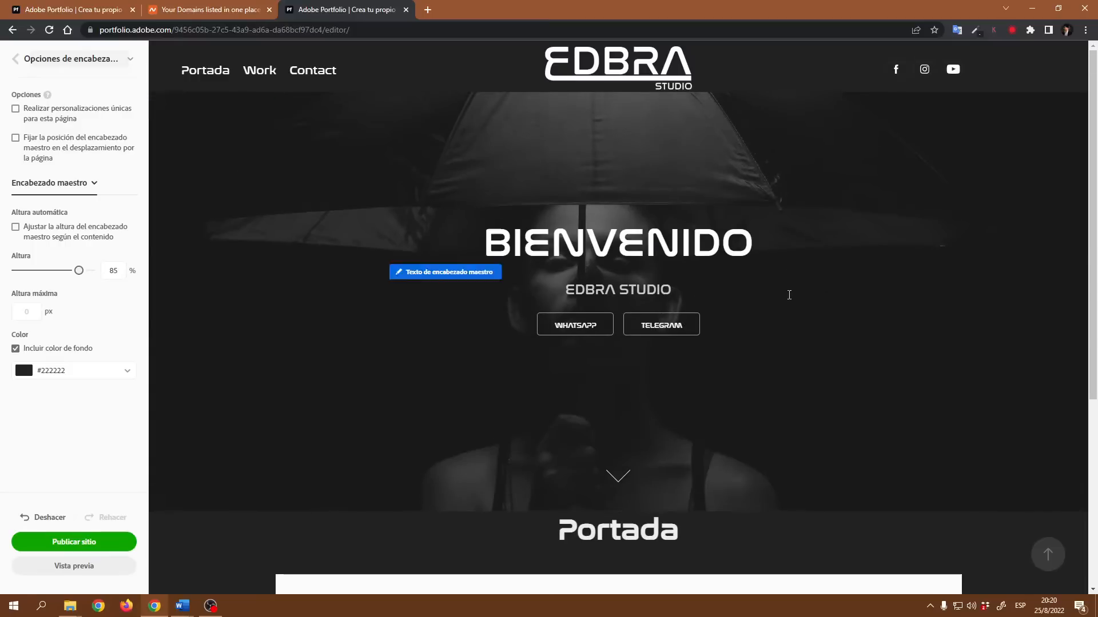
pyautogui.scroll(-5, 775, 288)
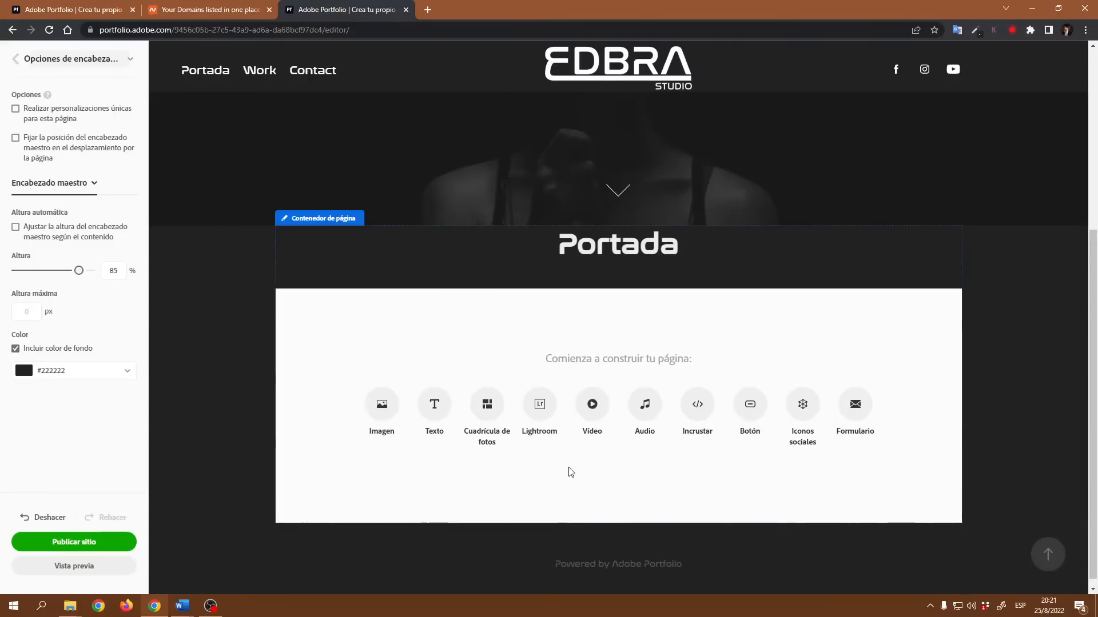
pyautogui.scroll(5, 650, 359)
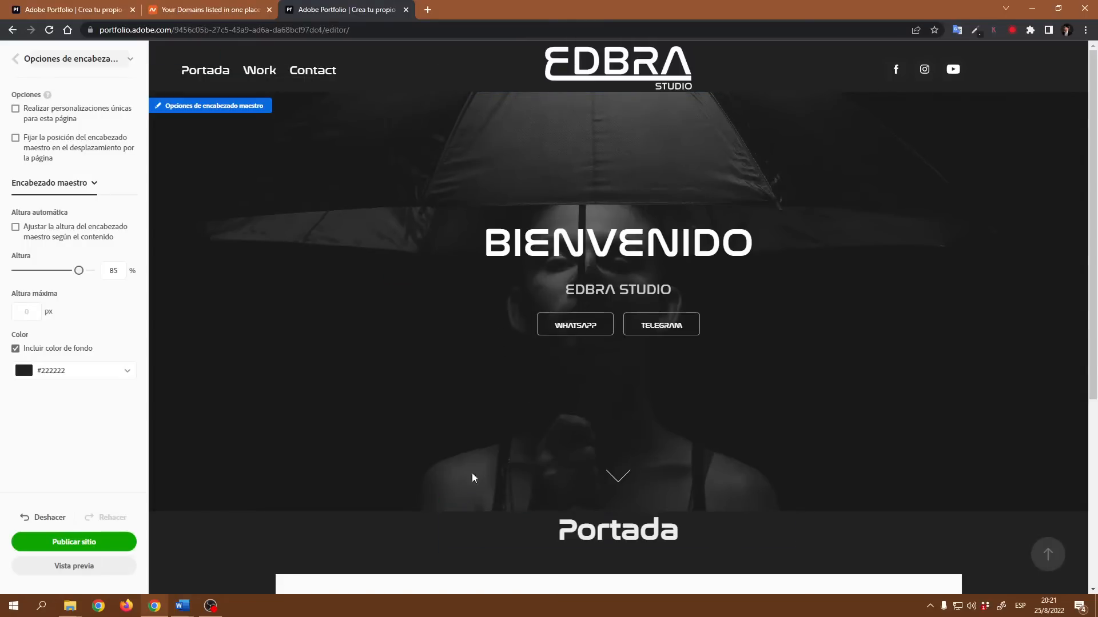
# - Open the Contact page and inspect its page header customization and page information settings
pyautogui.click(327, 73)
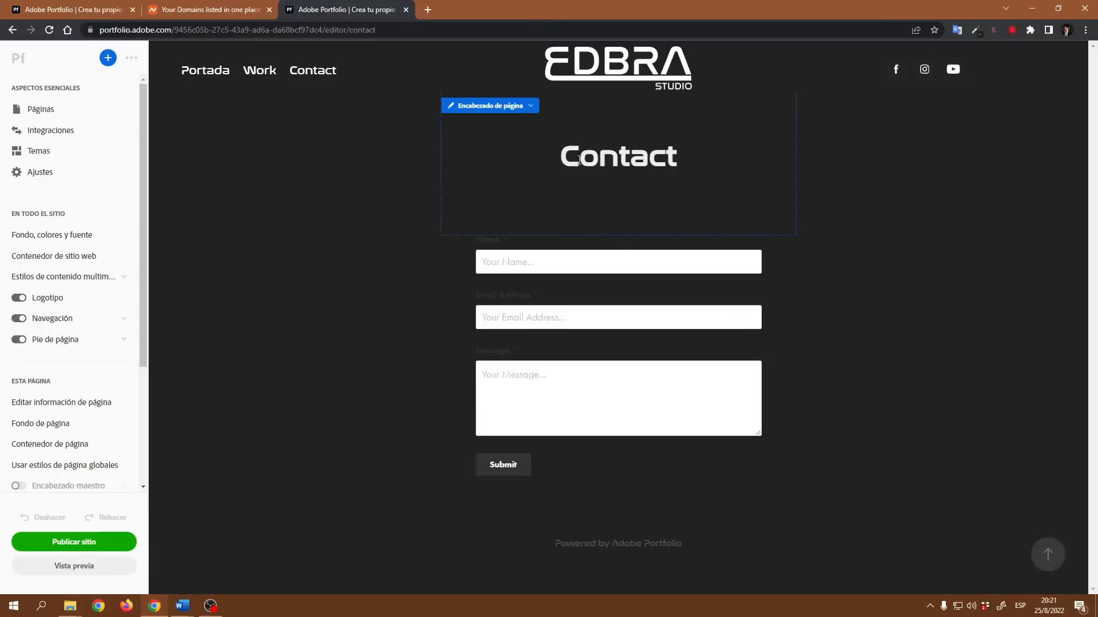
pyautogui.moveTo(579, 160); pyautogui.dragTo(668, 168)
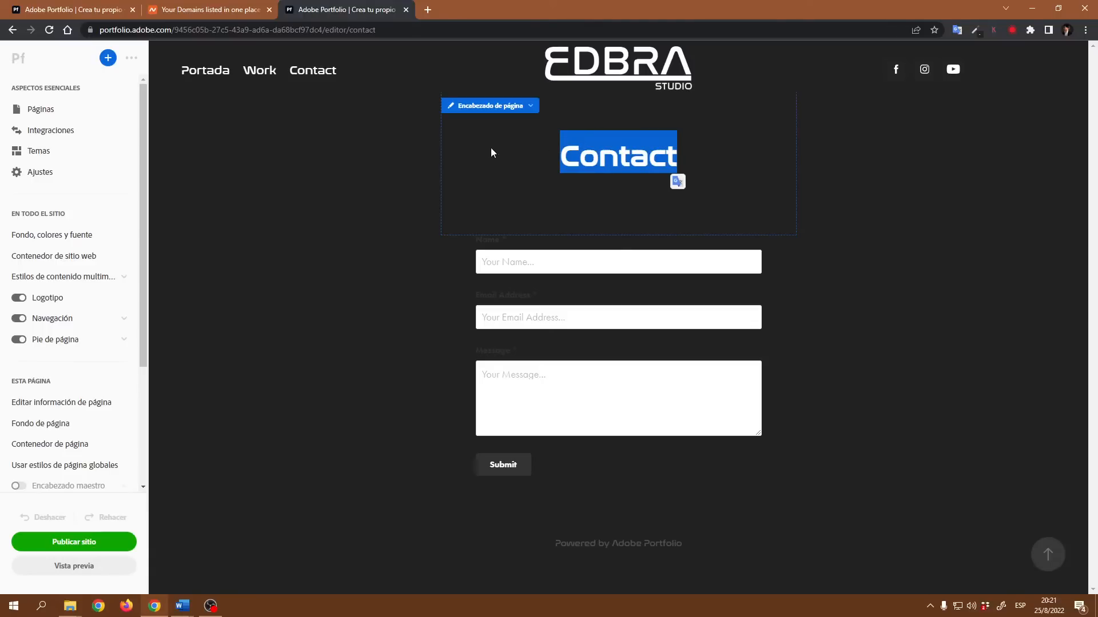
pyautogui.click(582, 154)
pyautogui.click(516, 107)
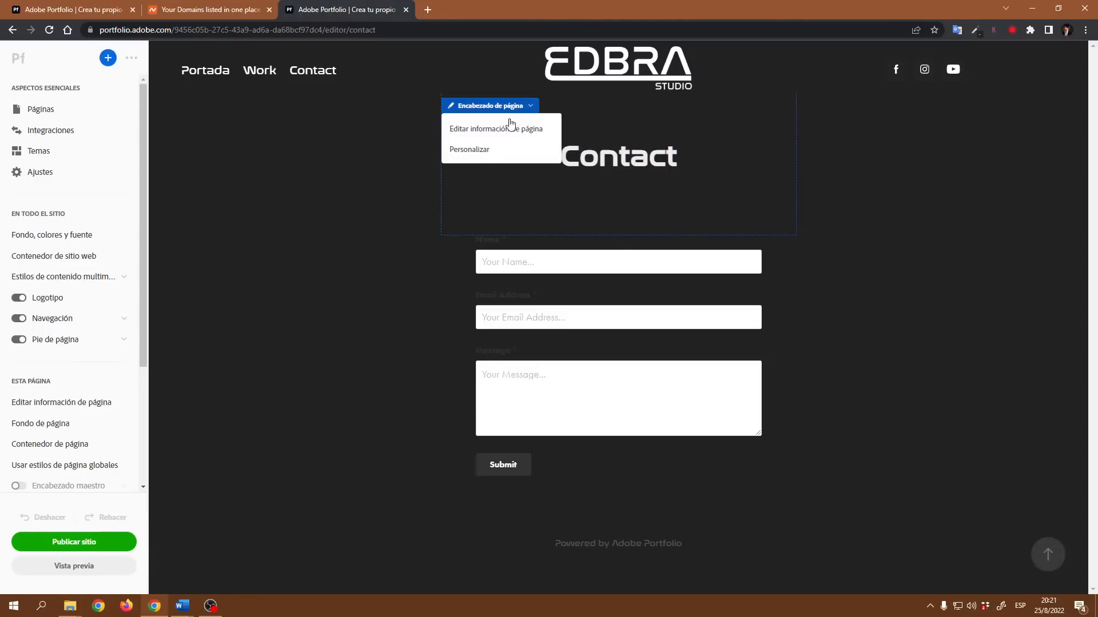
pyautogui.click(485, 150)
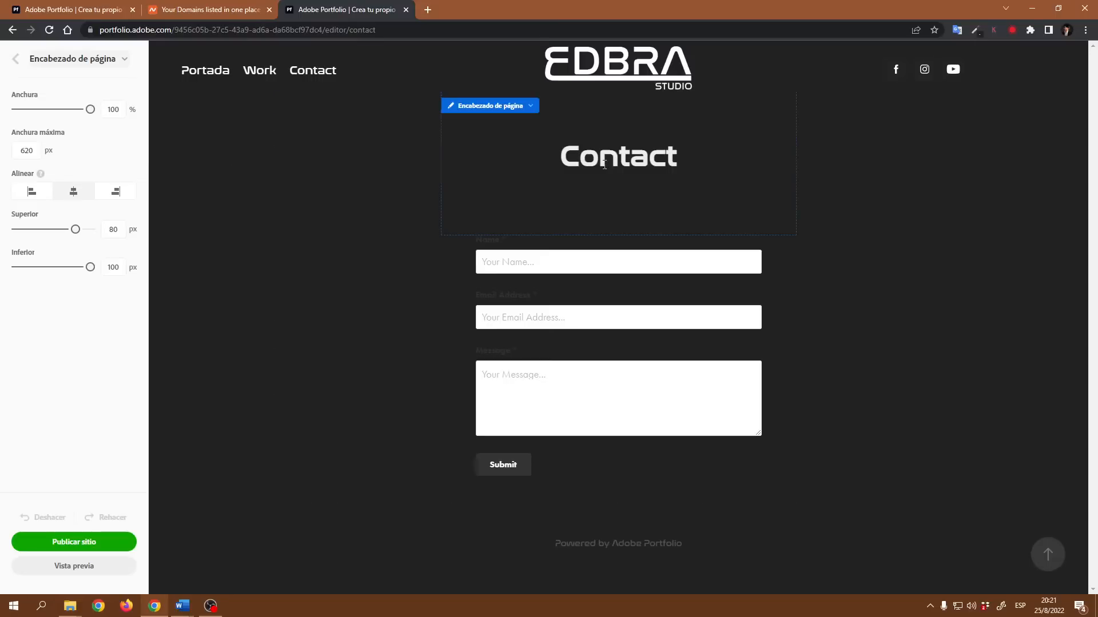
pyautogui.click(499, 110)
pyautogui.click(480, 129)
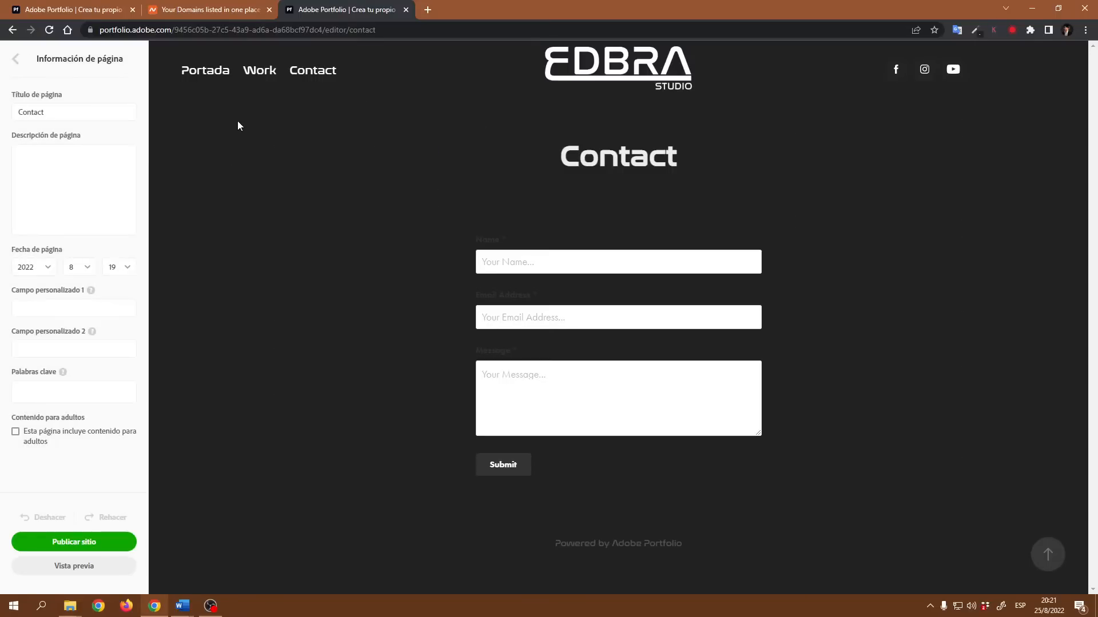
pyautogui.click(50, 112)
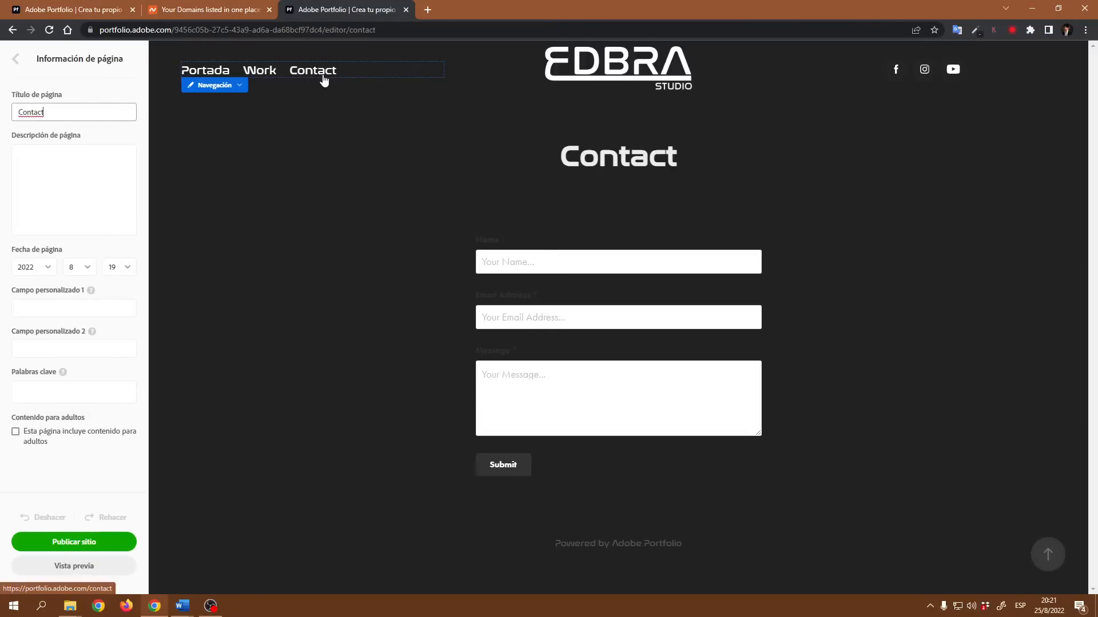
# - Switch to the Portada page and open its page information settings
pyautogui.click(216, 71)
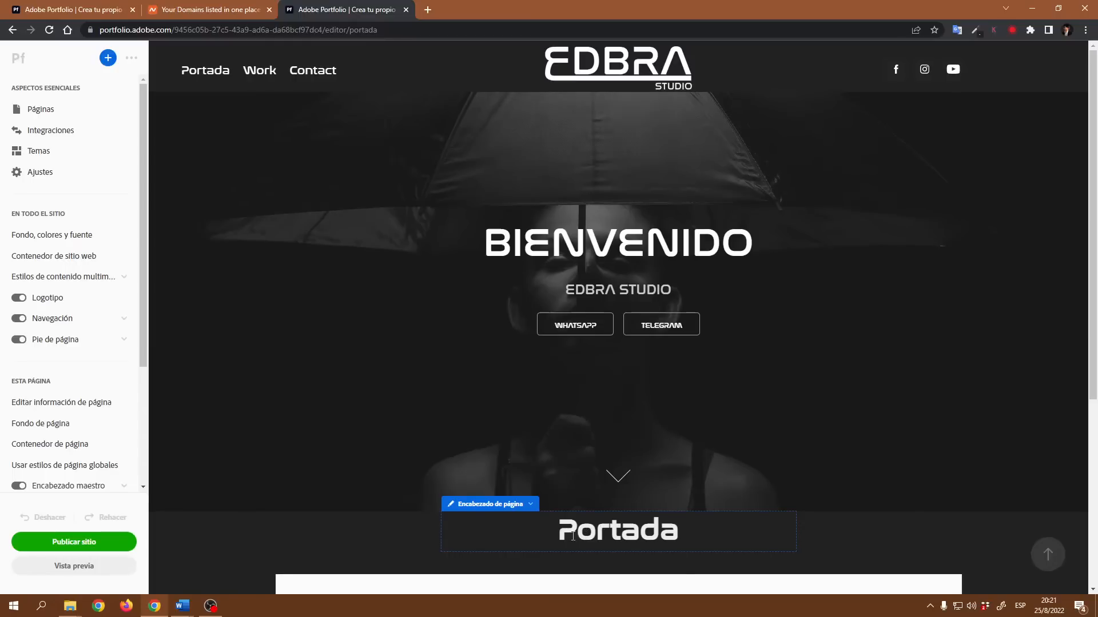
pyautogui.click(520, 506)
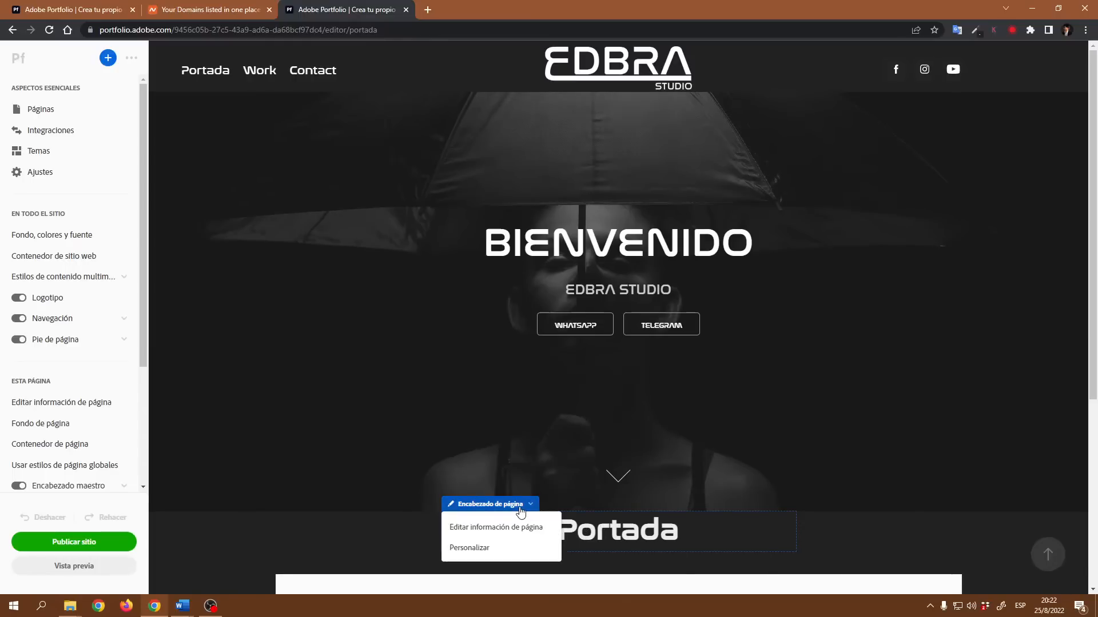
pyautogui.click(505, 550)
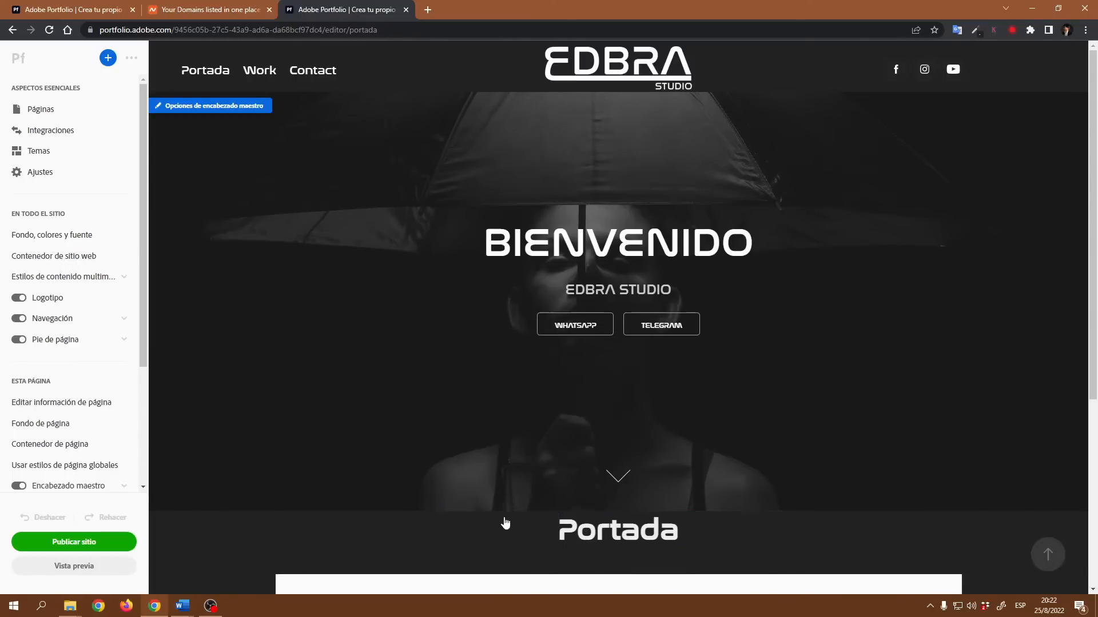
pyautogui.click(512, 506)
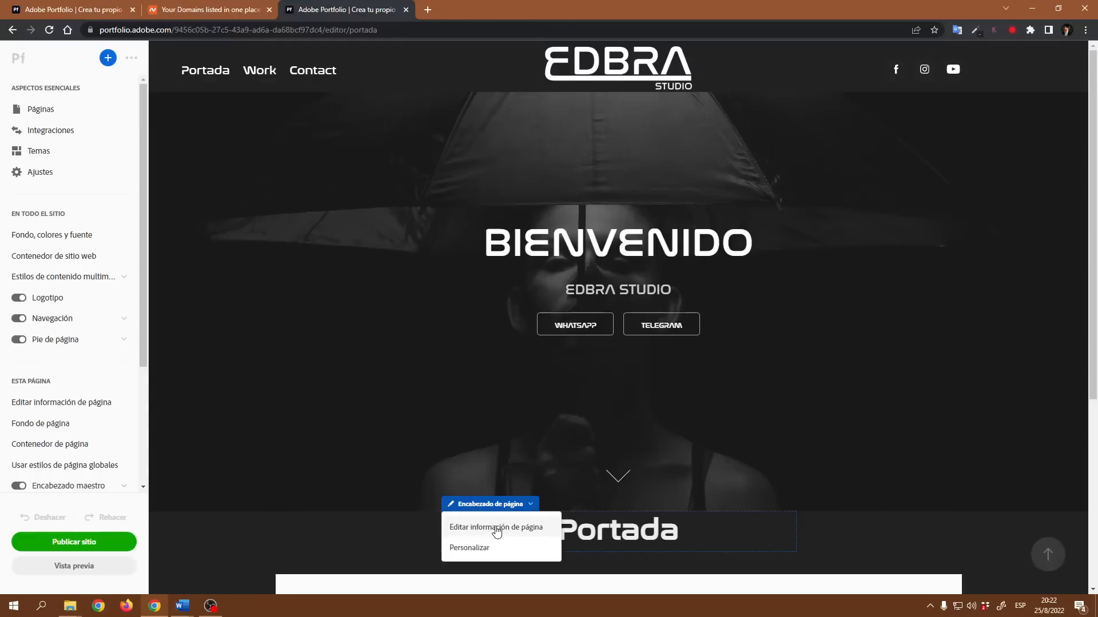
pyautogui.click(496, 529)
# - Try appending a letter to the Portada page title, then delete it
pyautogui.click(60, 111)
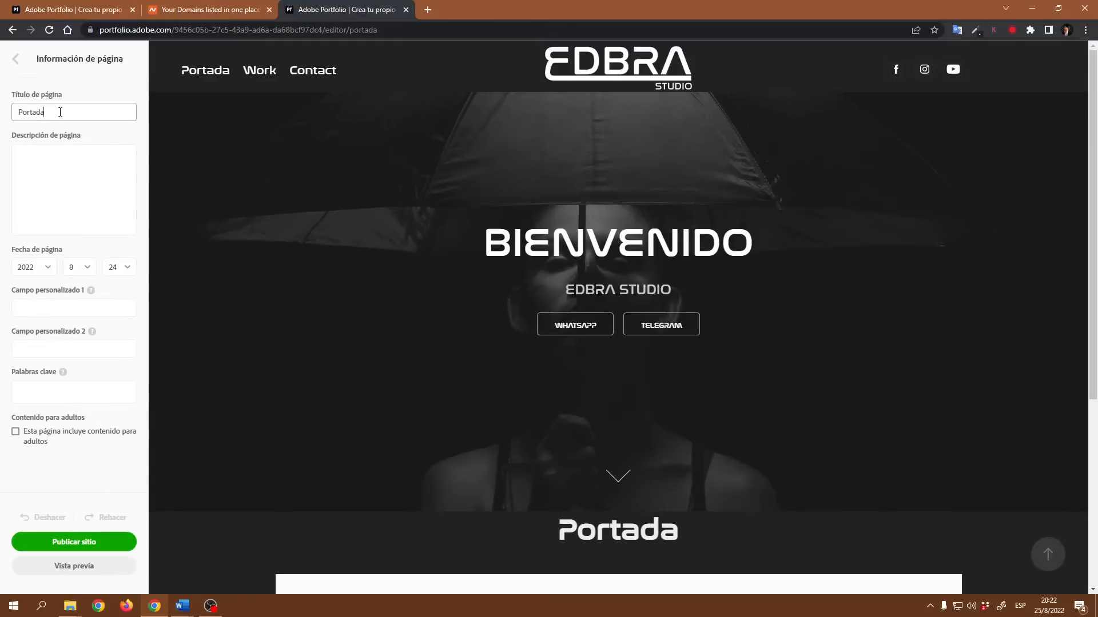
pyautogui.write('a')
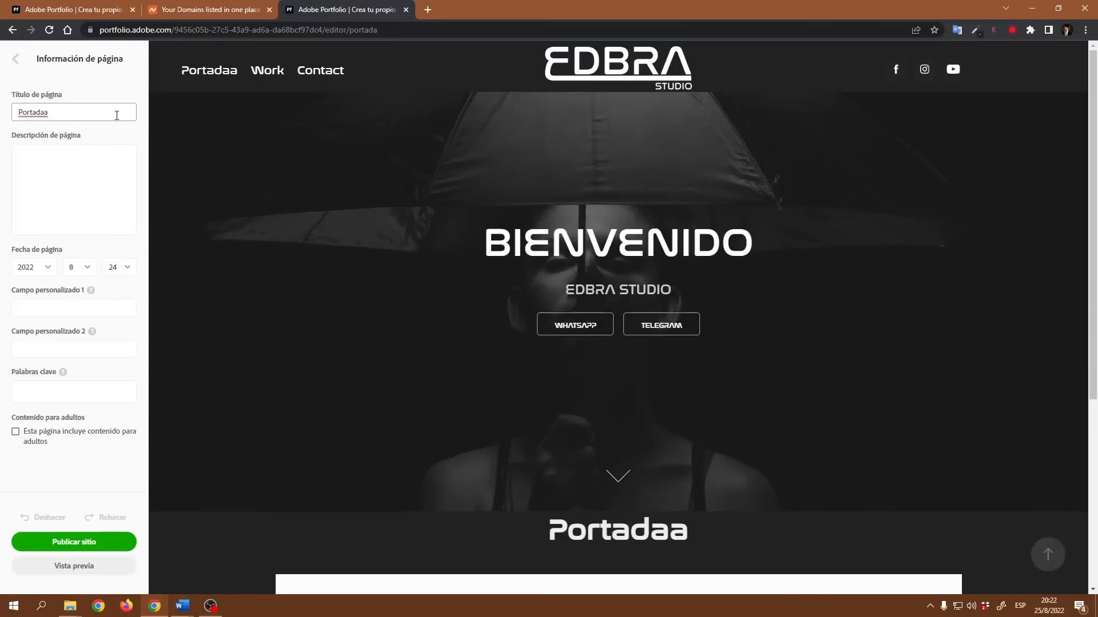
pyautogui.press('BackSpace')
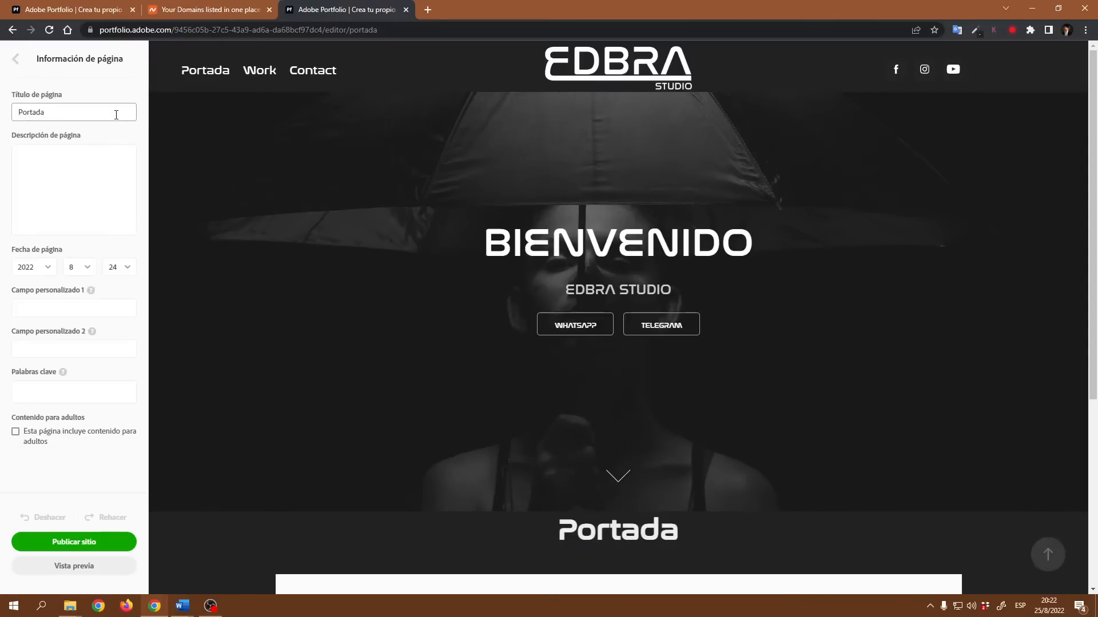
pyautogui.doubleClick(38, 112)
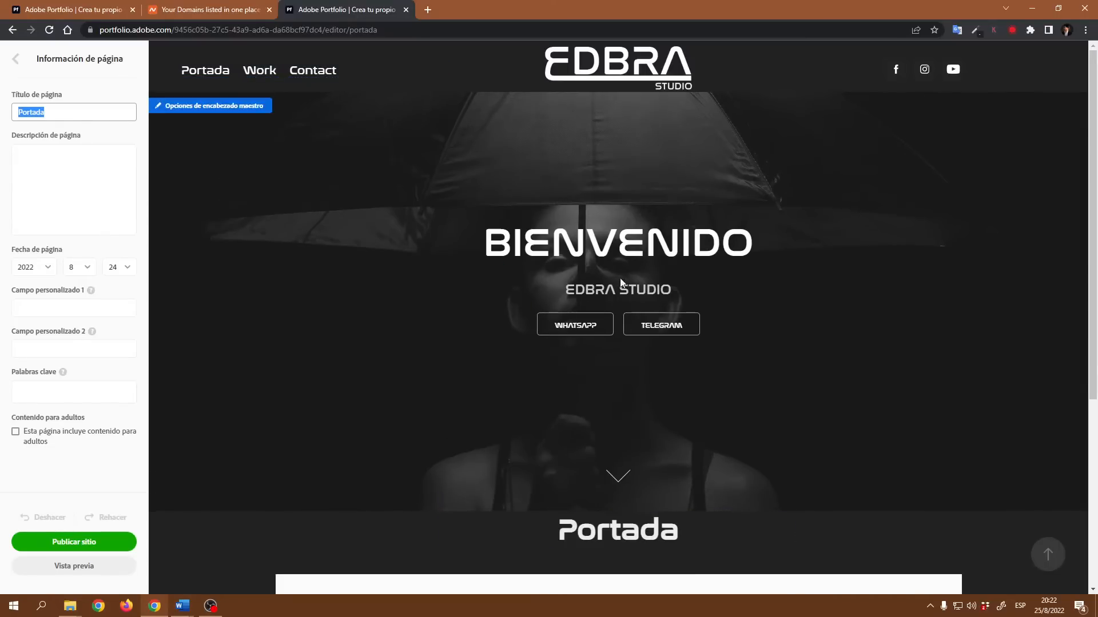
pyautogui.scroll(-5, 710, 411)
pyautogui.scroll(3, 715, 428)
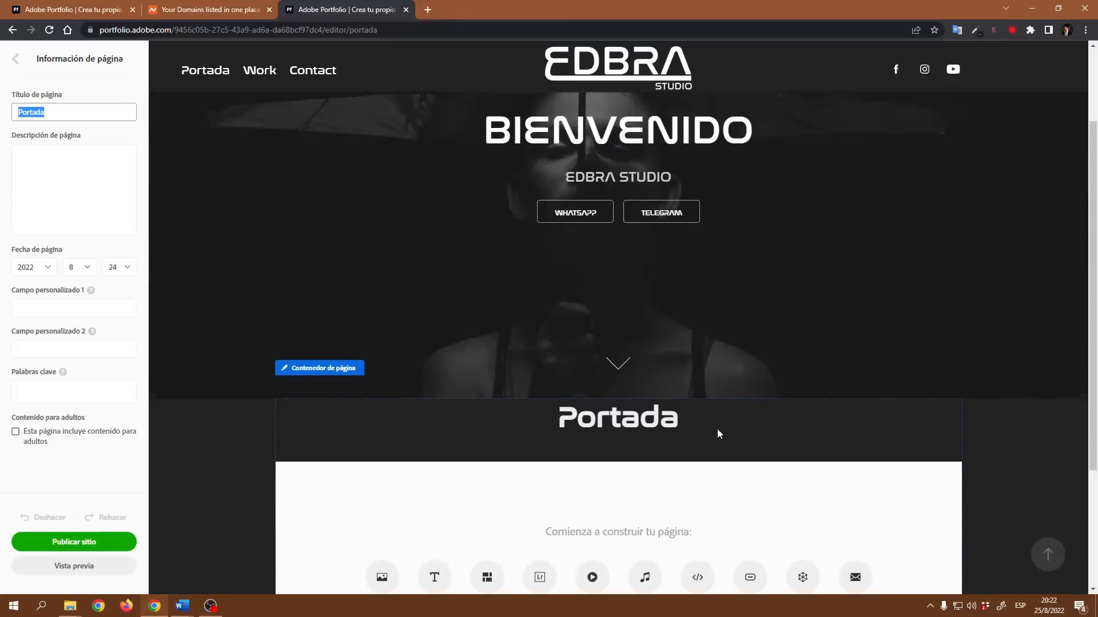
pyautogui.scroll(2, 717, 434)
pyautogui.scroll(-1, 717, 434)
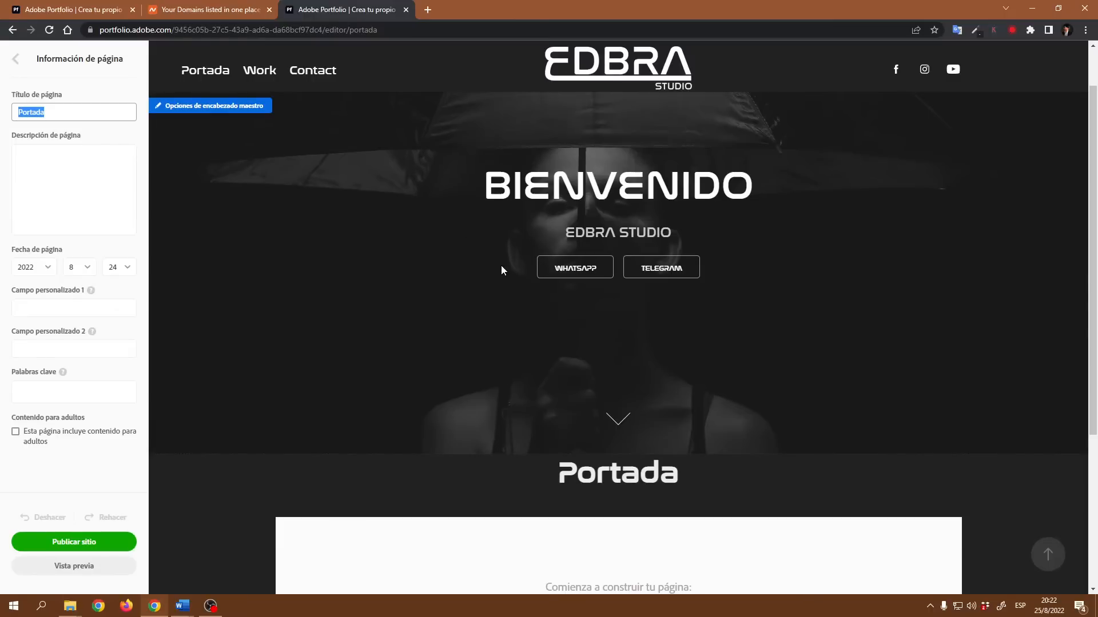
# - Open the site's pages list and the Add Page options, then cancel without adding a page
pyautogui.click(16, 60)
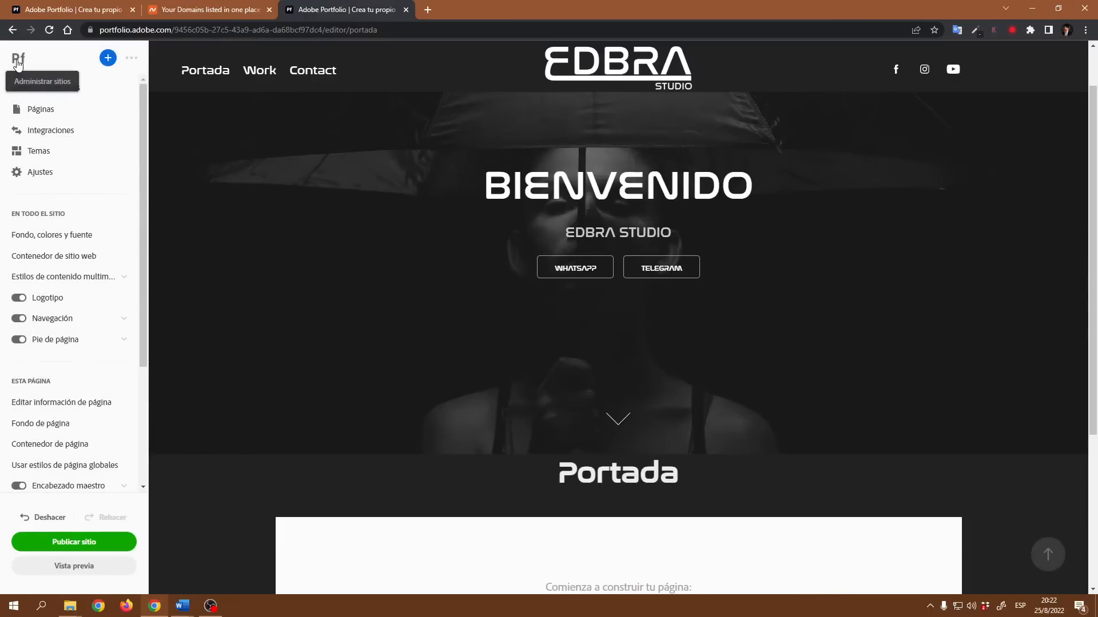
pyautogui.click(50, 116)
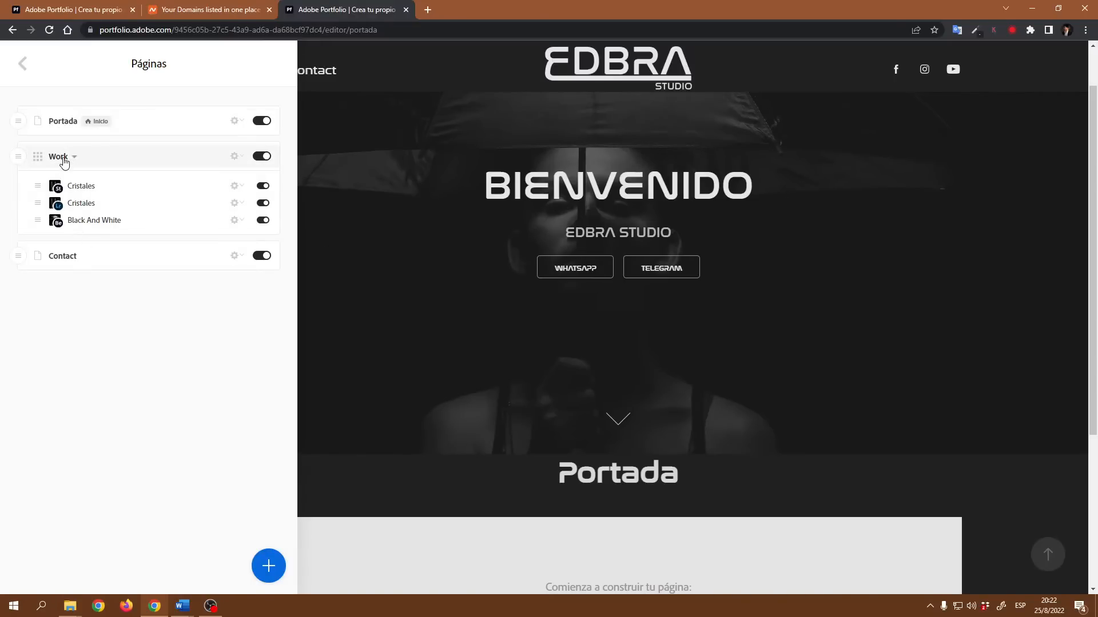
pyautogui.click(269, 565)
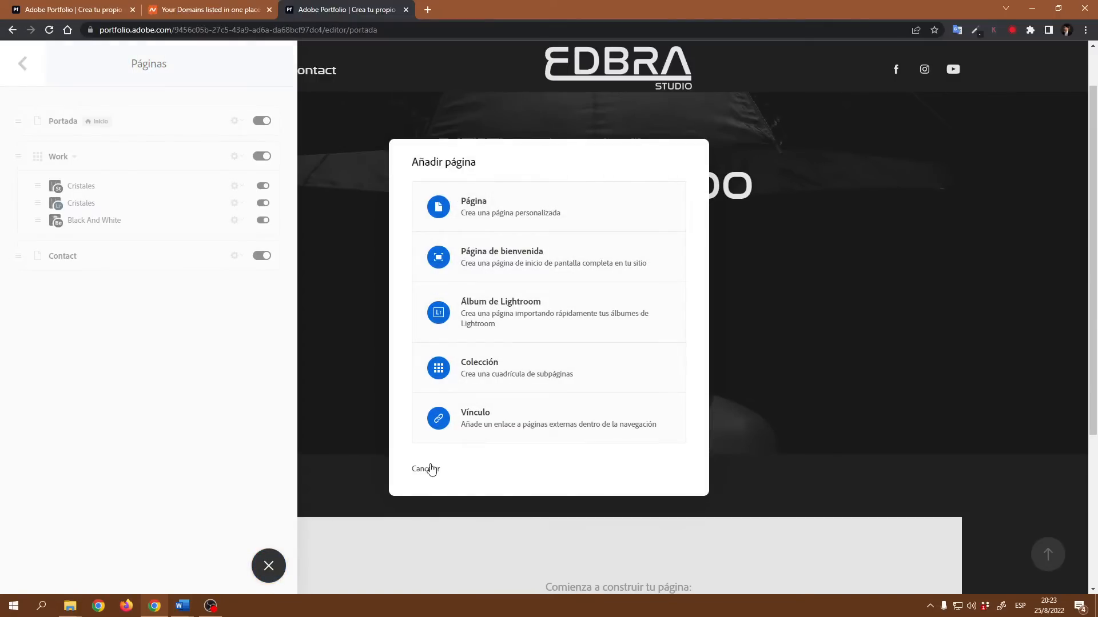
pyautogui.click(428, 470)
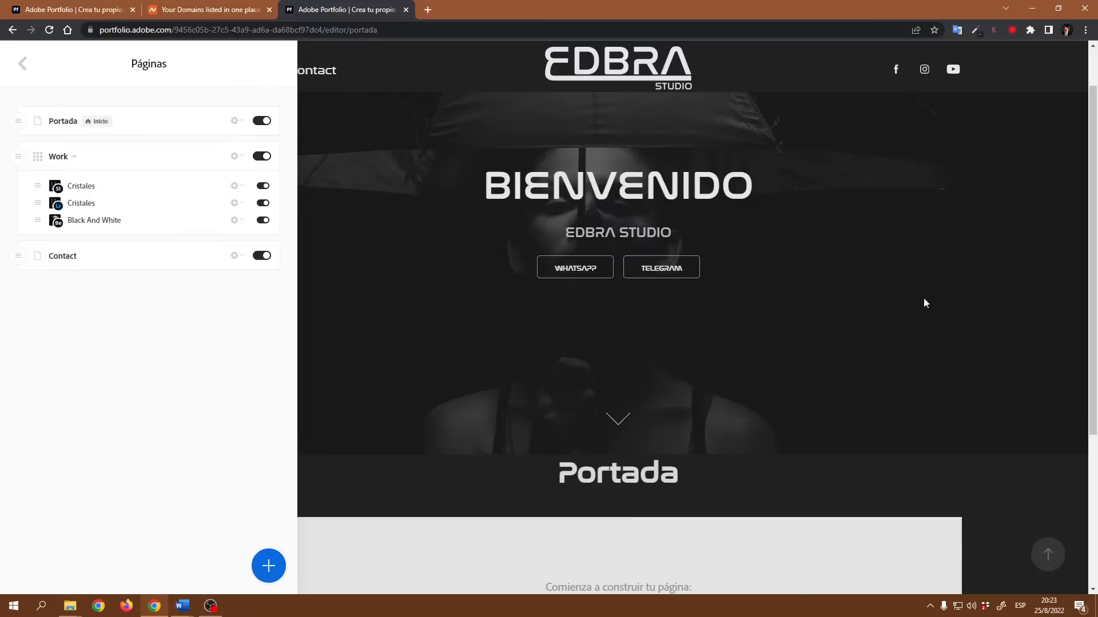
# - Browse the Work collection page and its subpage grid, then return to the Portada page
pyautogui.scroll(-4, 694, 371)
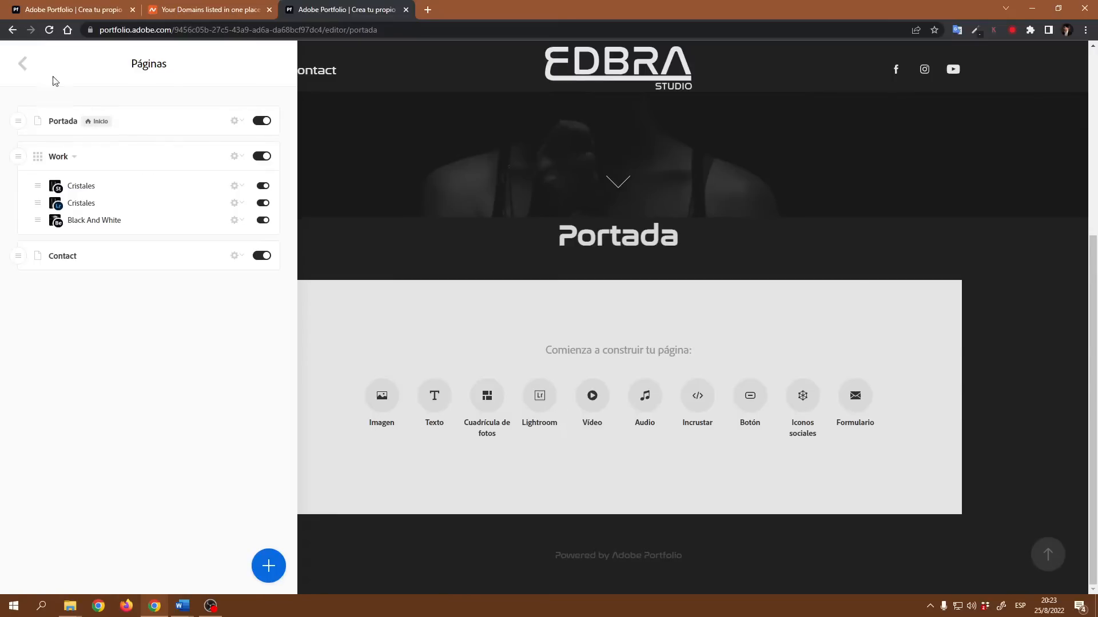
pyautogui.click(23, 66)
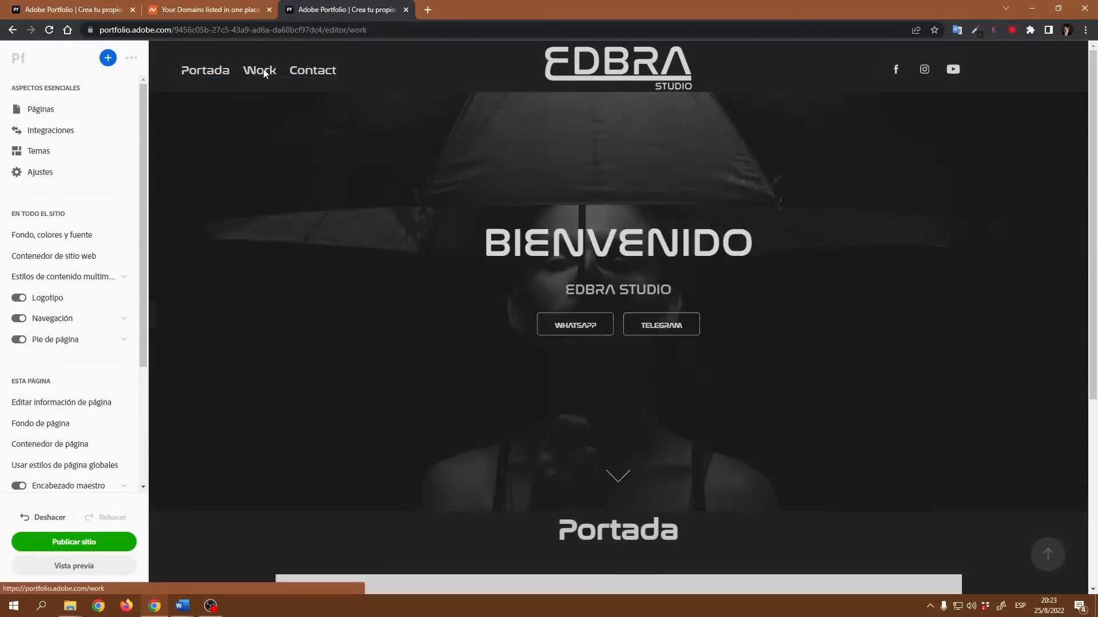
pyautogui.click(260, 71)
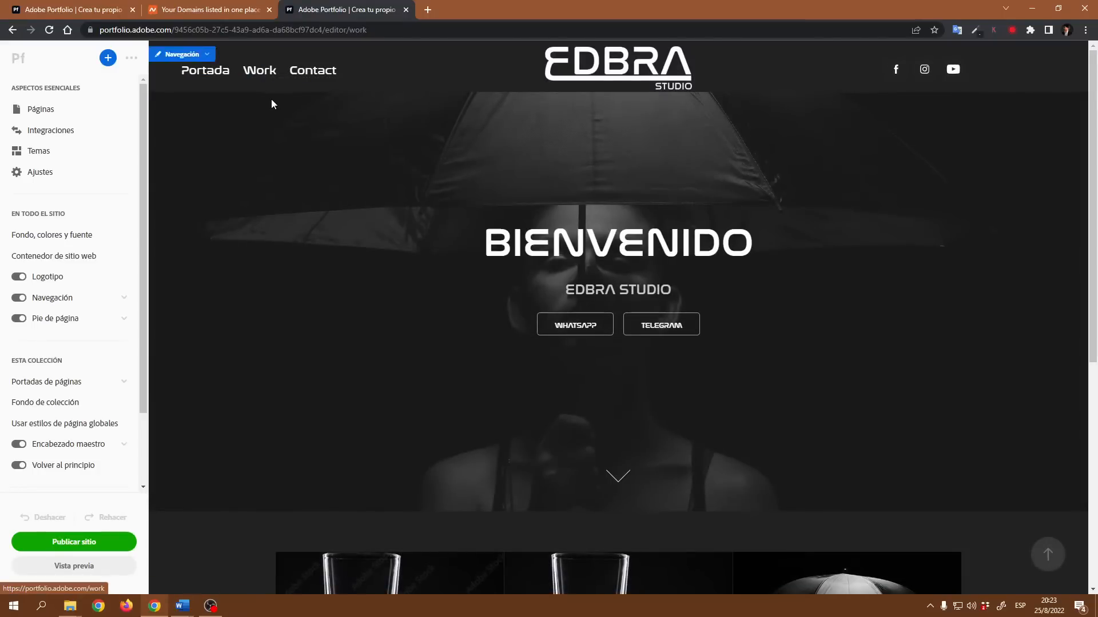
pyautogui.scroll(-1, 821, 269)
pyautogui.scroll(-5, 801, 268)
pyautogui.scroll(2, 747, 274)
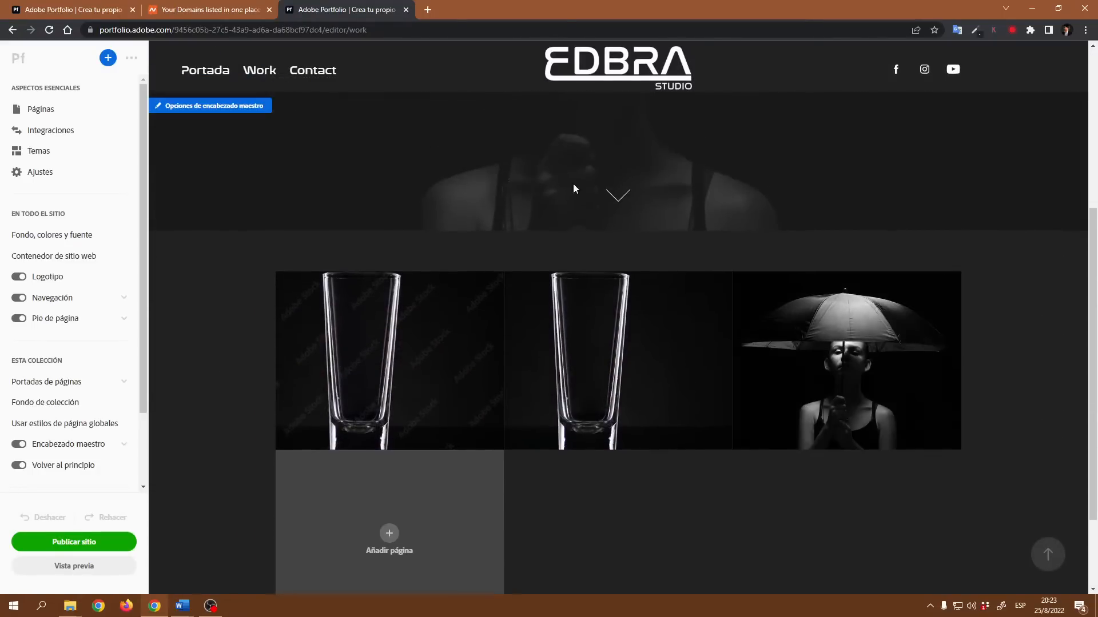
pyautogui.scroll(-2, 572, 355)
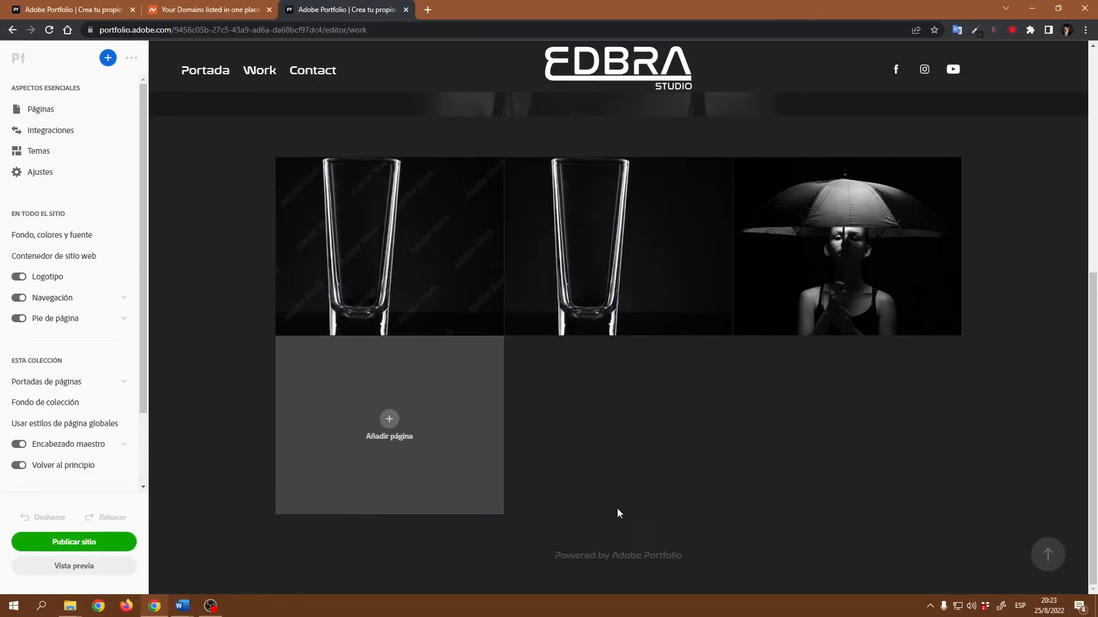
pyautogui.scroll(6, 616, 509)
pyautogui.scroll(-6, 674, 378)
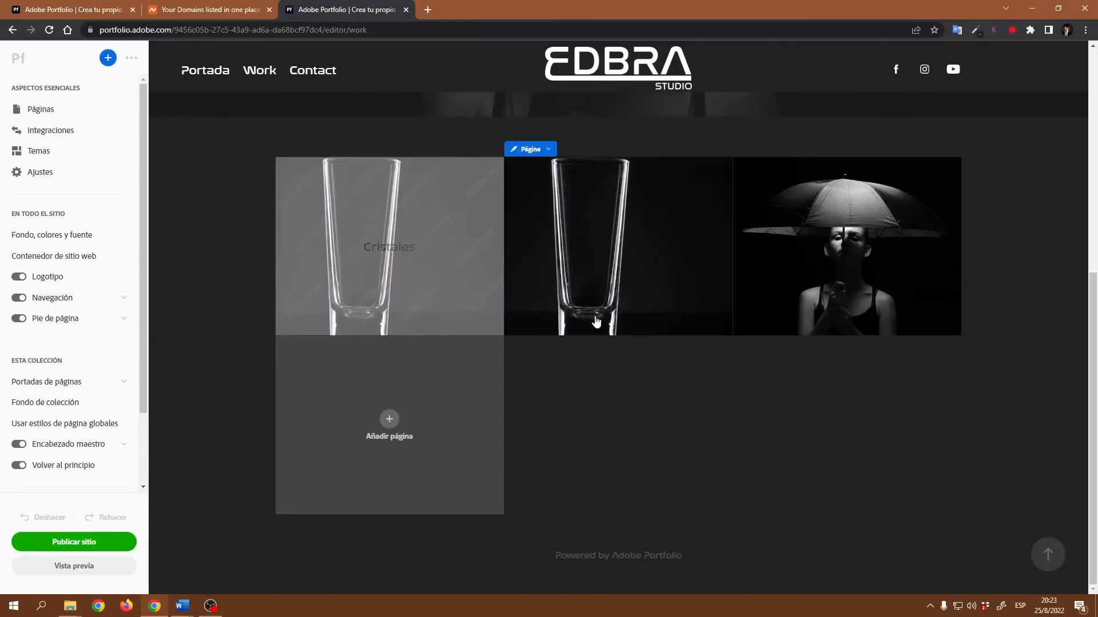
pyautogui.scroll(5, 743, 400)
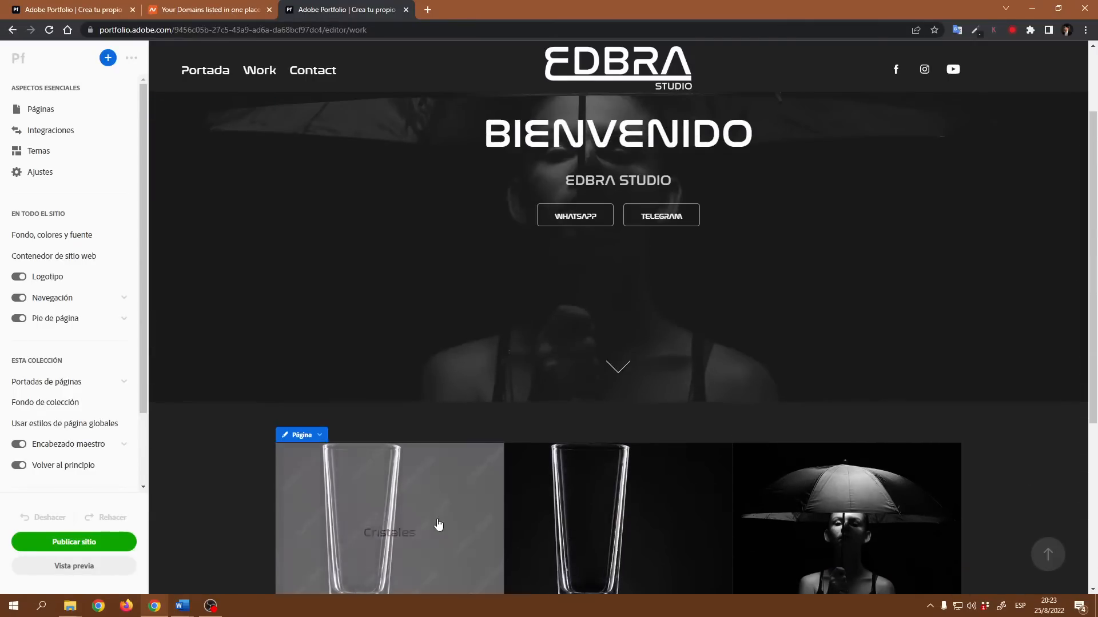
pyautogui.scroll(-5, 629, 446)
pyautogui.scroll(5, 499, 337)
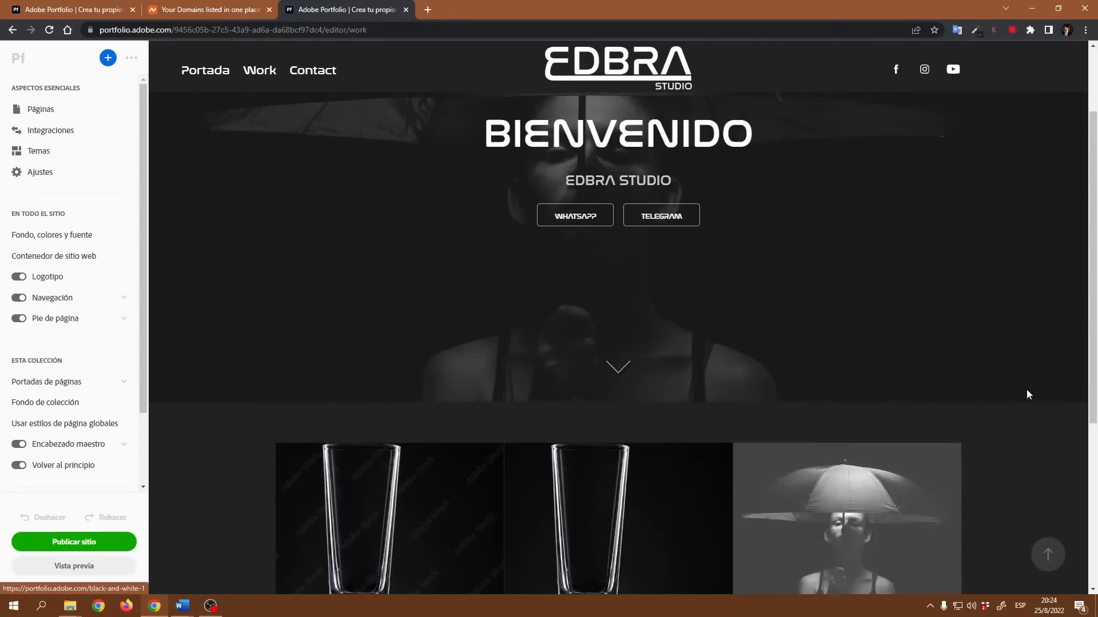
pyautogui.scroll(2, 777, 365)
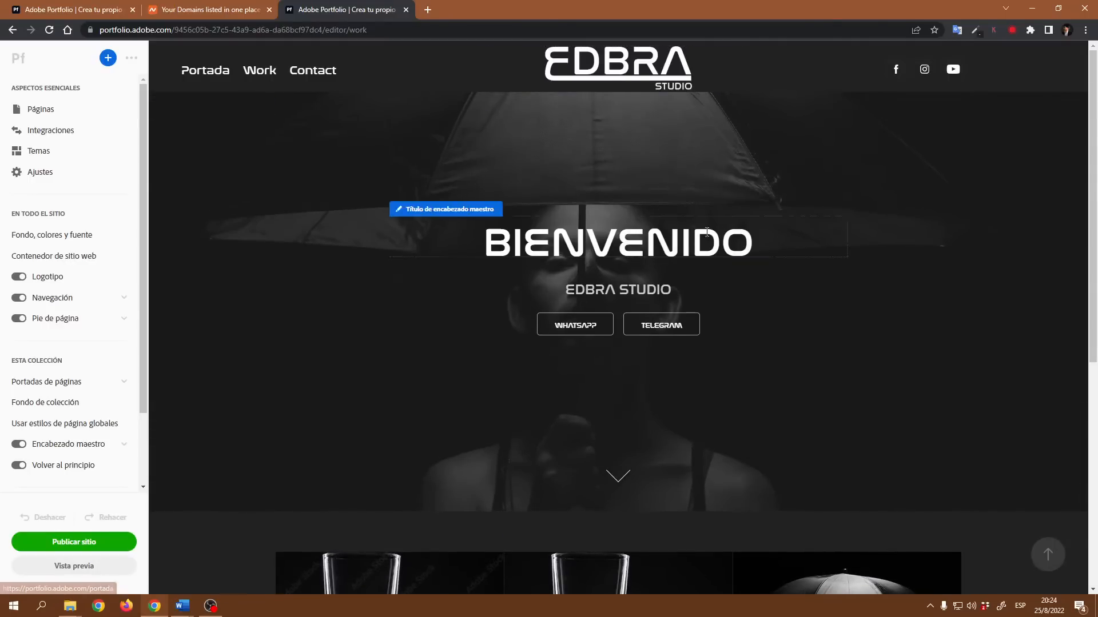
pyautogui.scroll(-5, 650, 419)
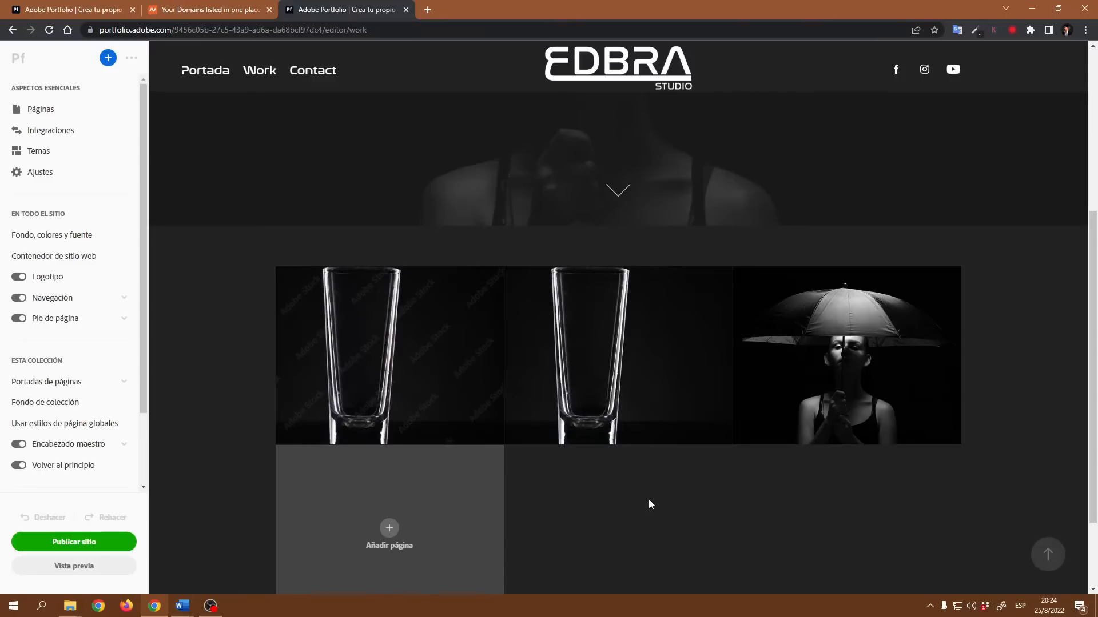
pyautogui.scroll(5, 714, 457)
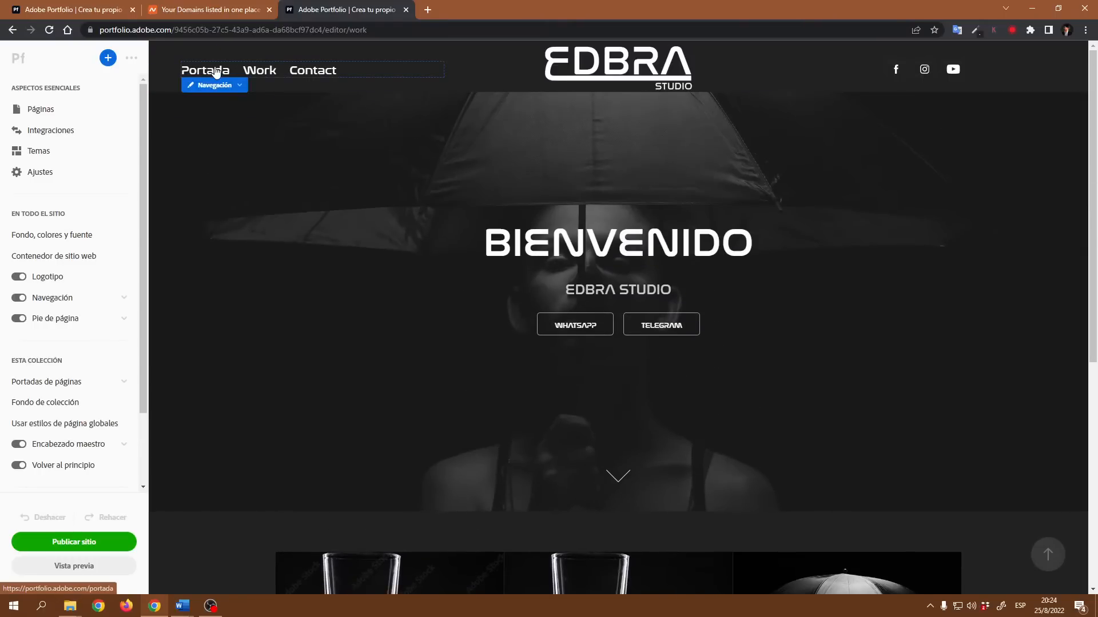
pyautogui.click(216, 71)
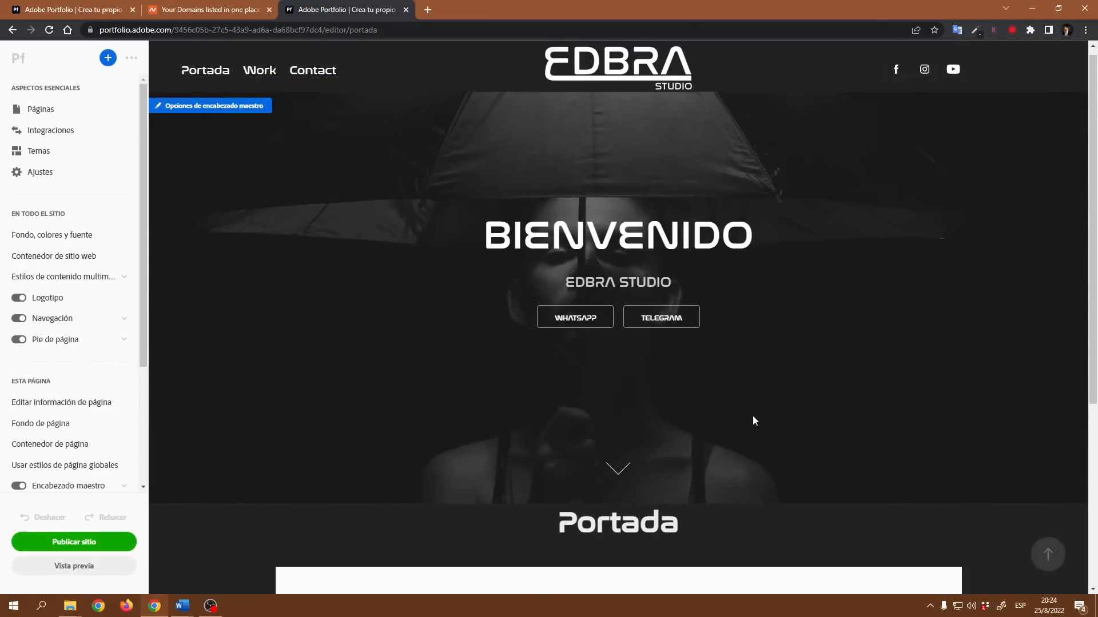
# - Add a text block to the Portada page's content area reading SOBRE NOSOTROS
pyautogui.scroll(-5, 753, 416)
pyautogui.scroll(5, 749, 420)
pyautogui.scroll(-5, 749, 423)
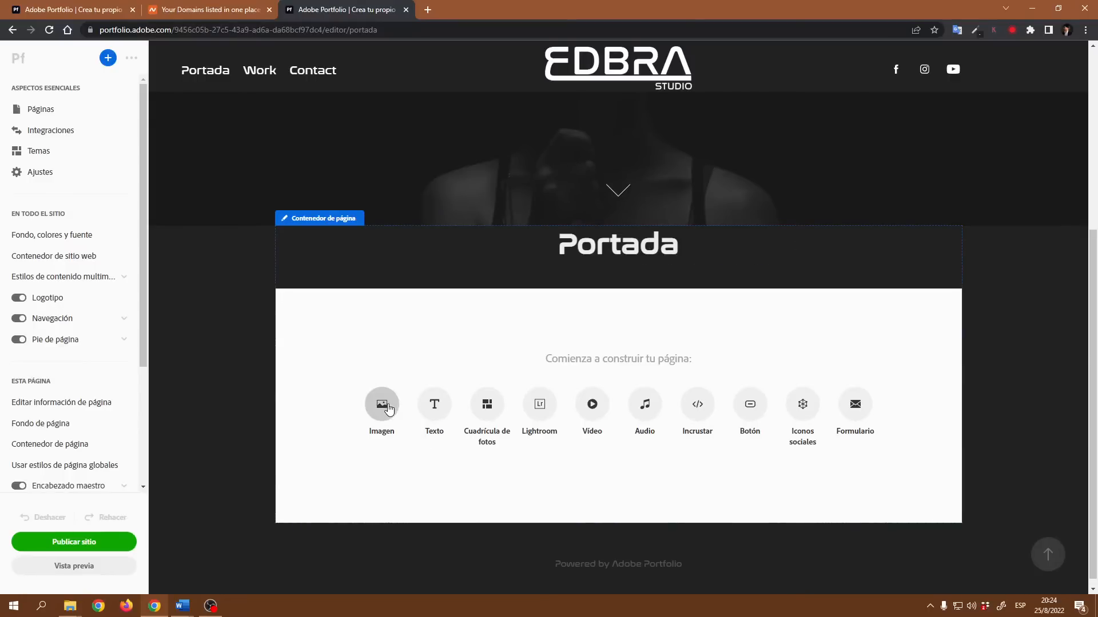
pyautogui.click(432, 404)
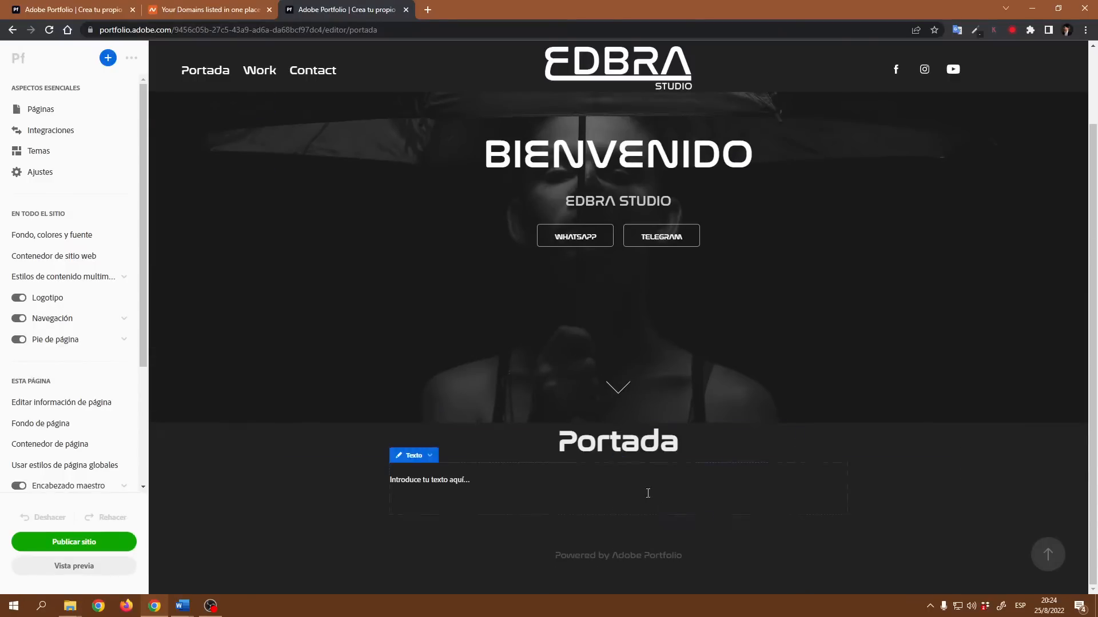
pyautogui.write('SOBRE')
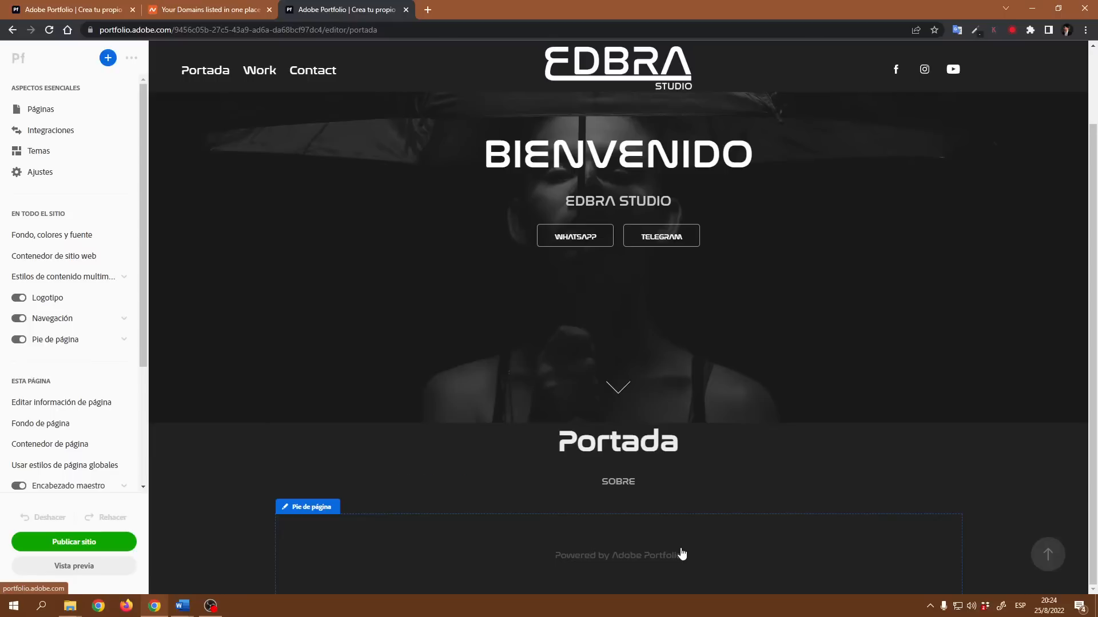
pyautogui.write(' NOSOTROS')
# - Format the SOBRE NOSOTROS text with the Cabecera heading style and a line height of 40
pyautogui.tripleClick(533, 480)
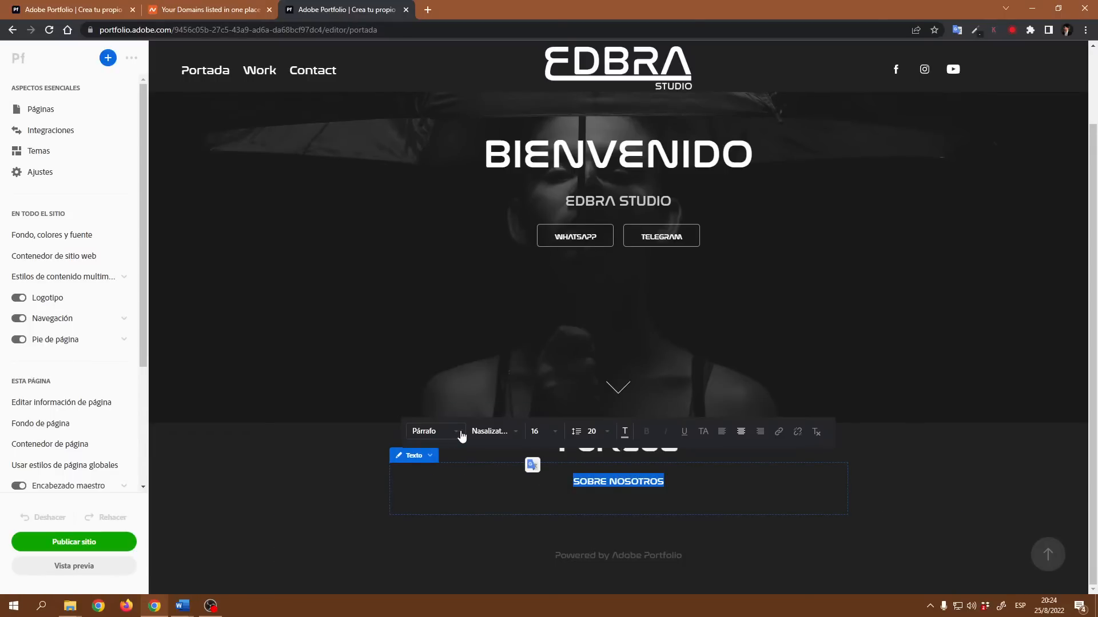
pyautogui.click(458, 437)
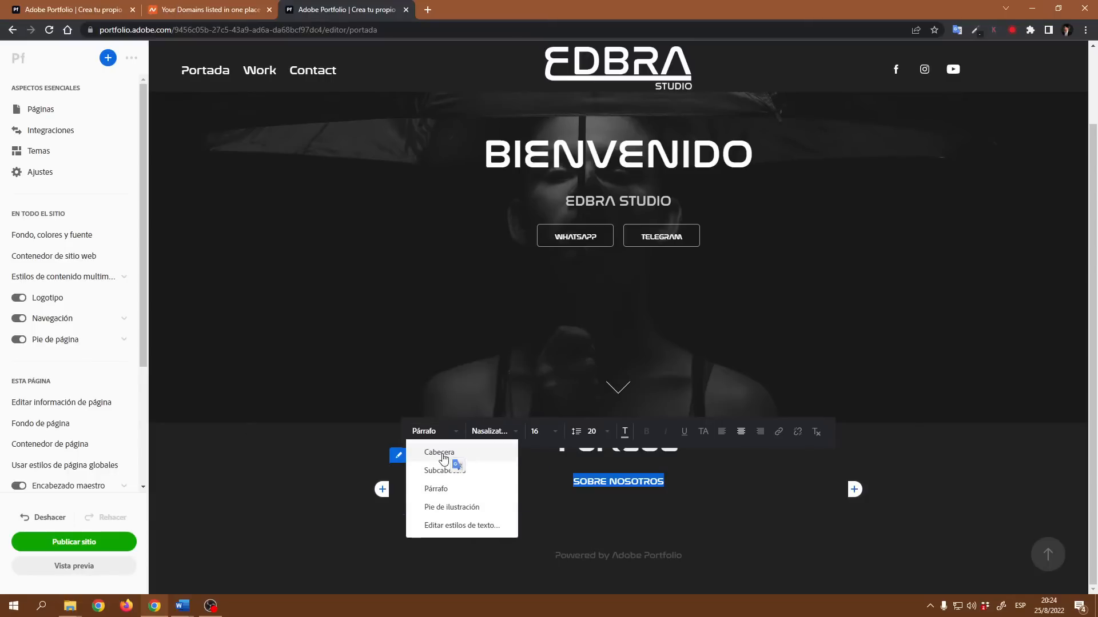
pyautogui.click(443, 453)
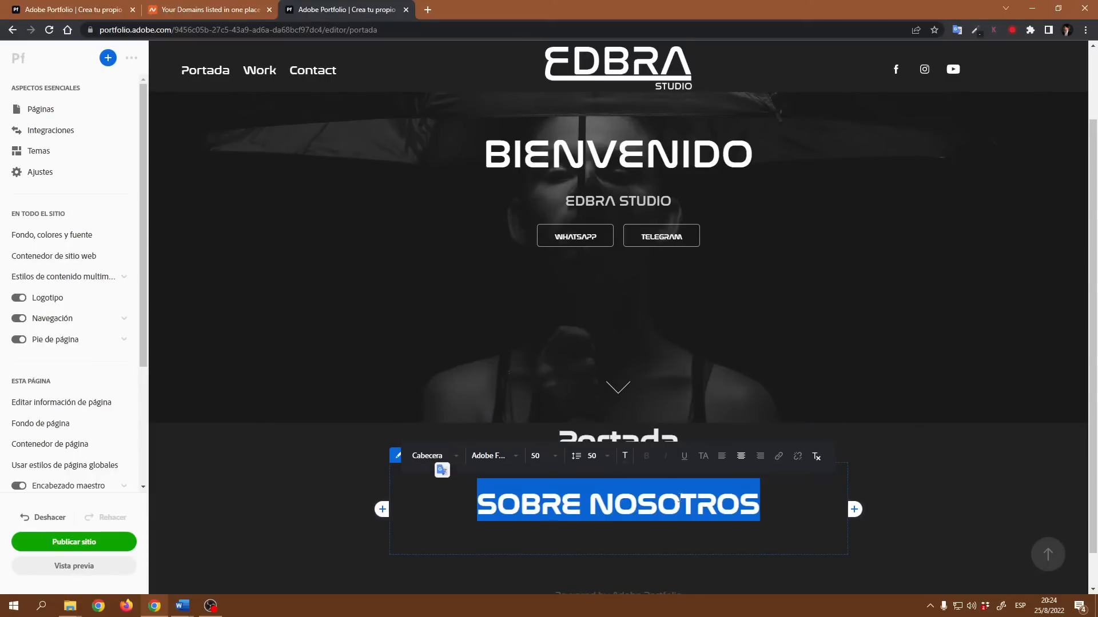
pyautogui.click(608, 457)
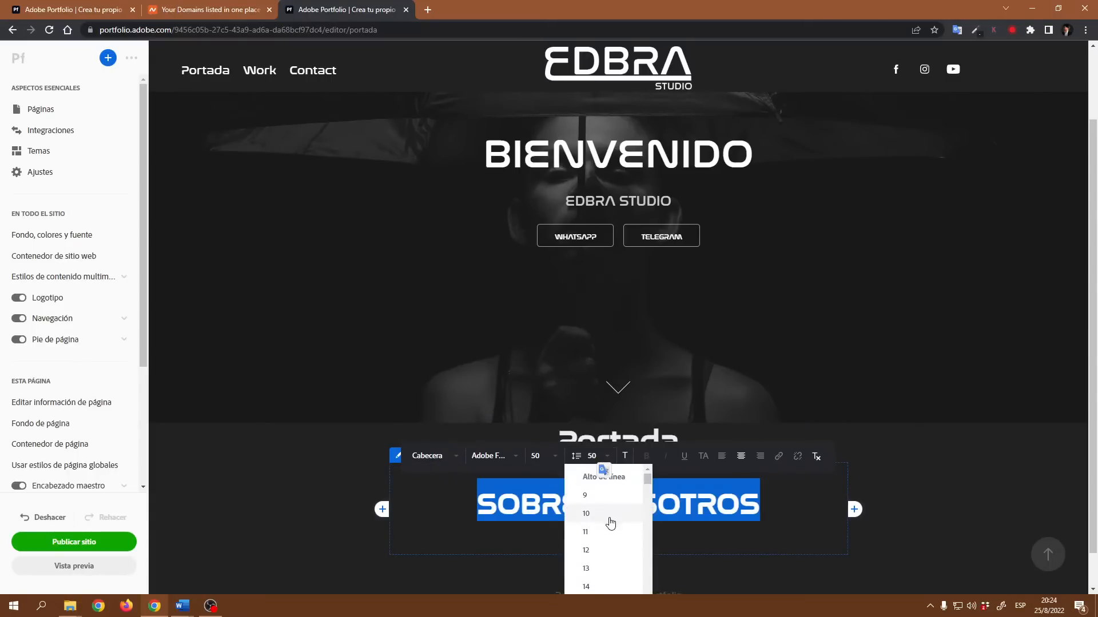
pyautogui.scroll(-9, 605, 540)
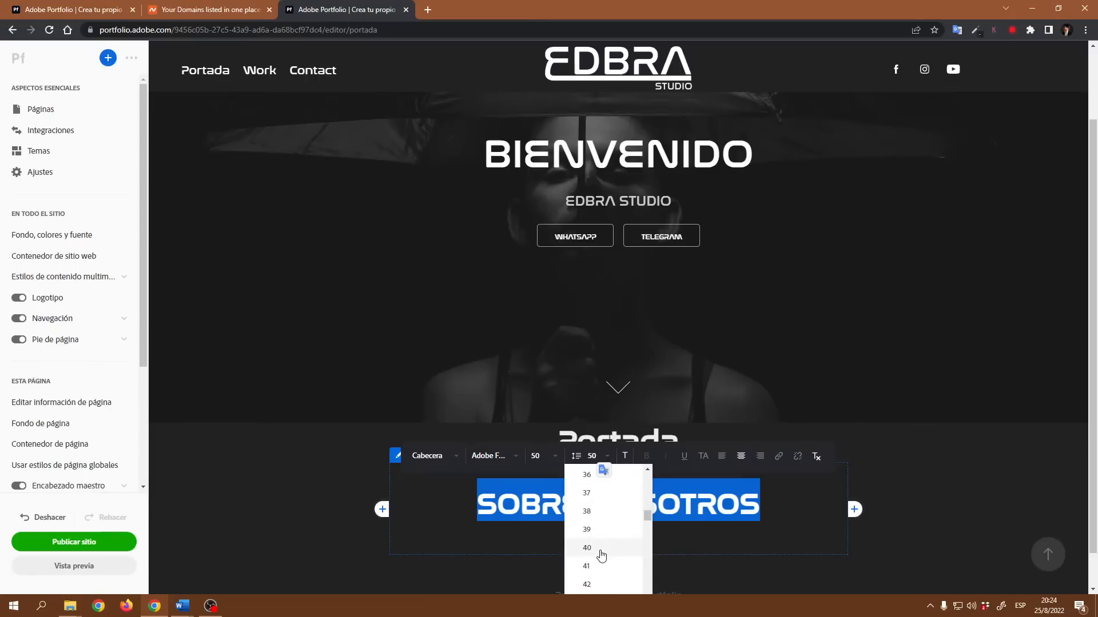
pyautogui.click(599, 548)
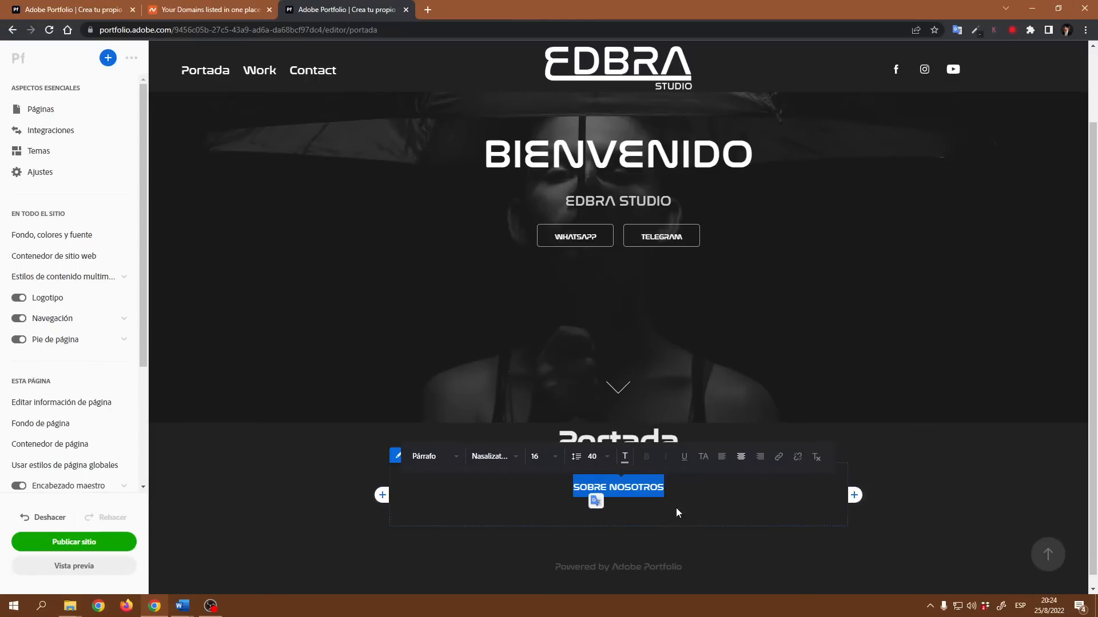
pyautogui.click(454, 459)
pyautogui.click(446, 478)
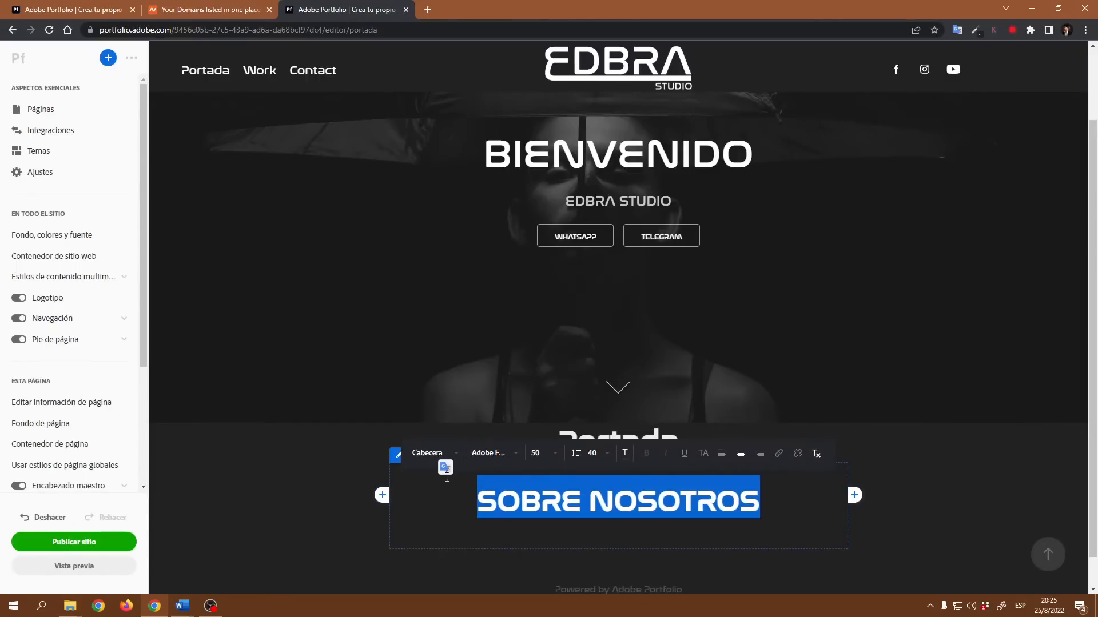
# - Set the heading's font size to 40
pyautogui.click(553, 456)
pyautogui.scroll(-5, 550, 566)
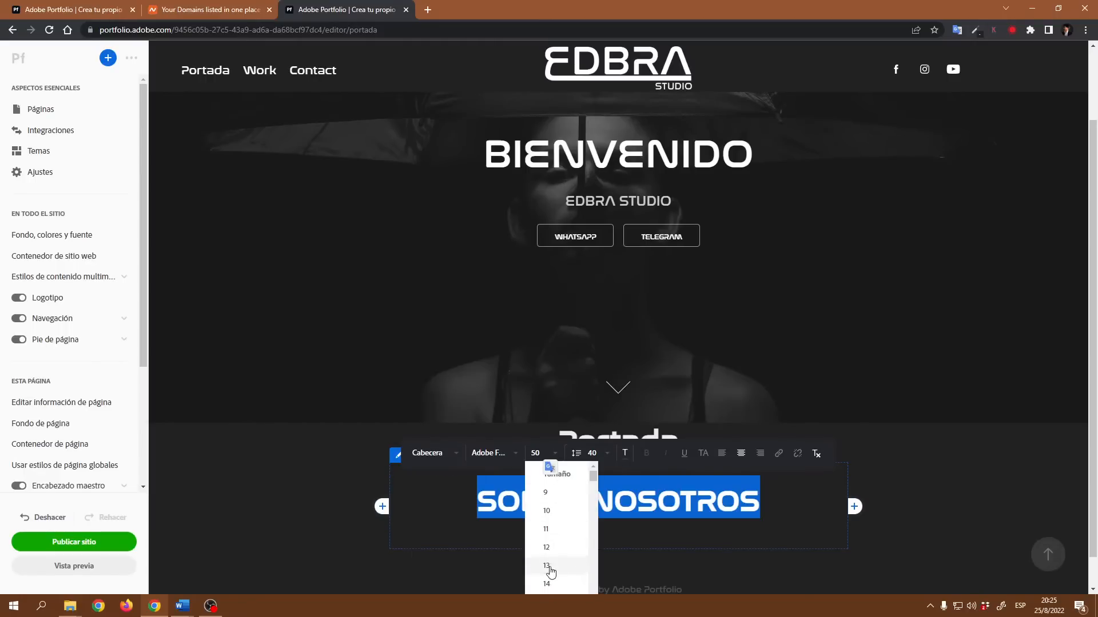
pyautogui.scroll(-4, 552, 563)
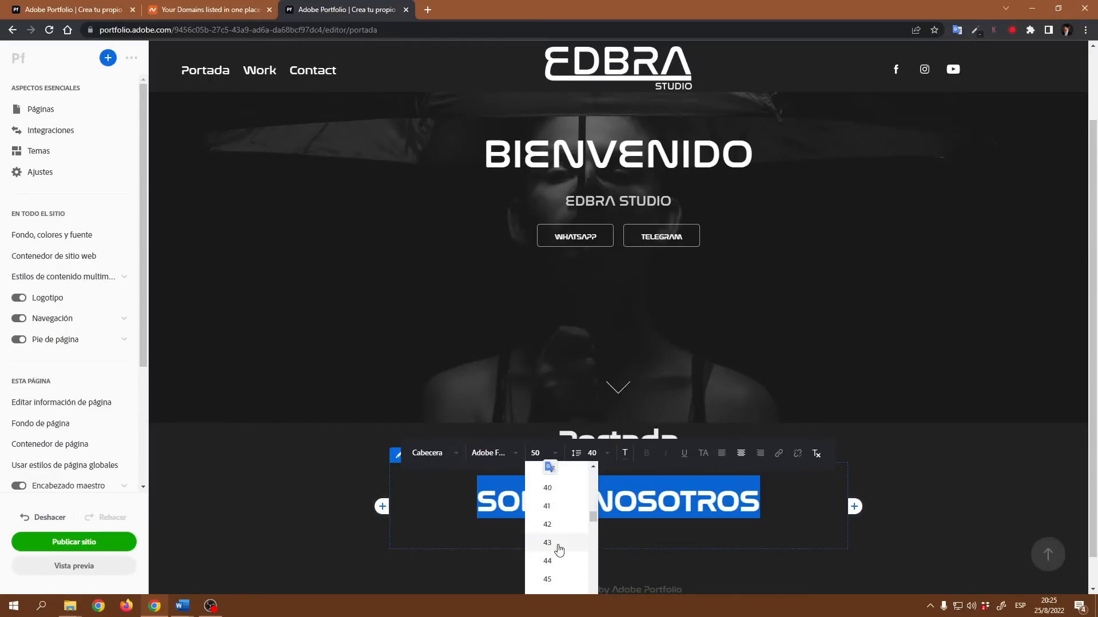
pyautogui.click(552, 489)
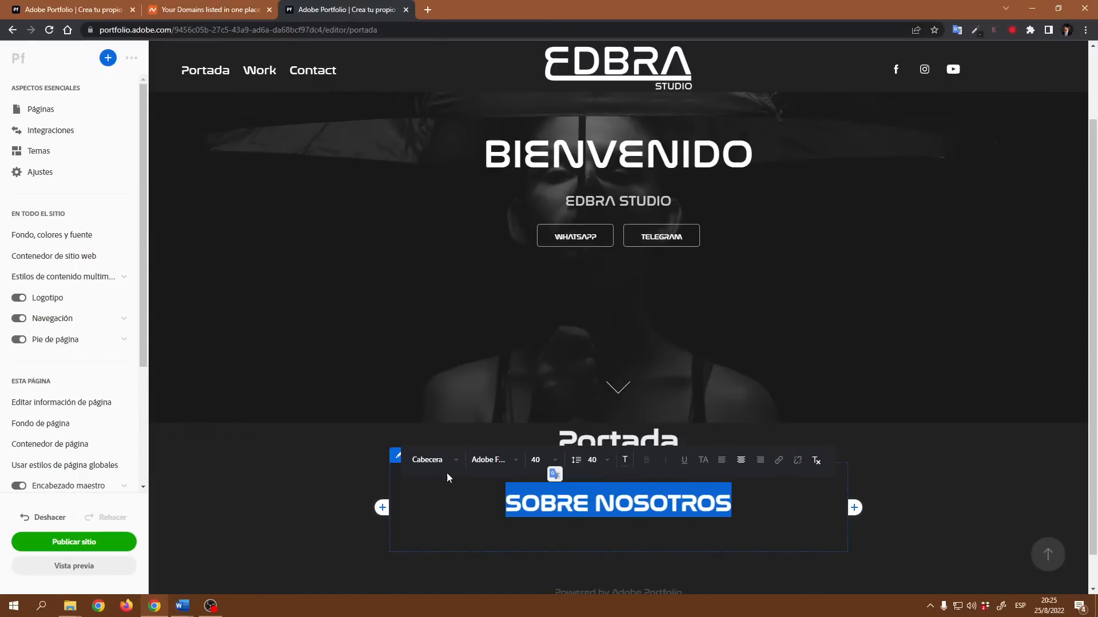
# - Reselect the SOBRE NOSOTROS heading and set its font size to 30
pyautogui.click(375, 459)
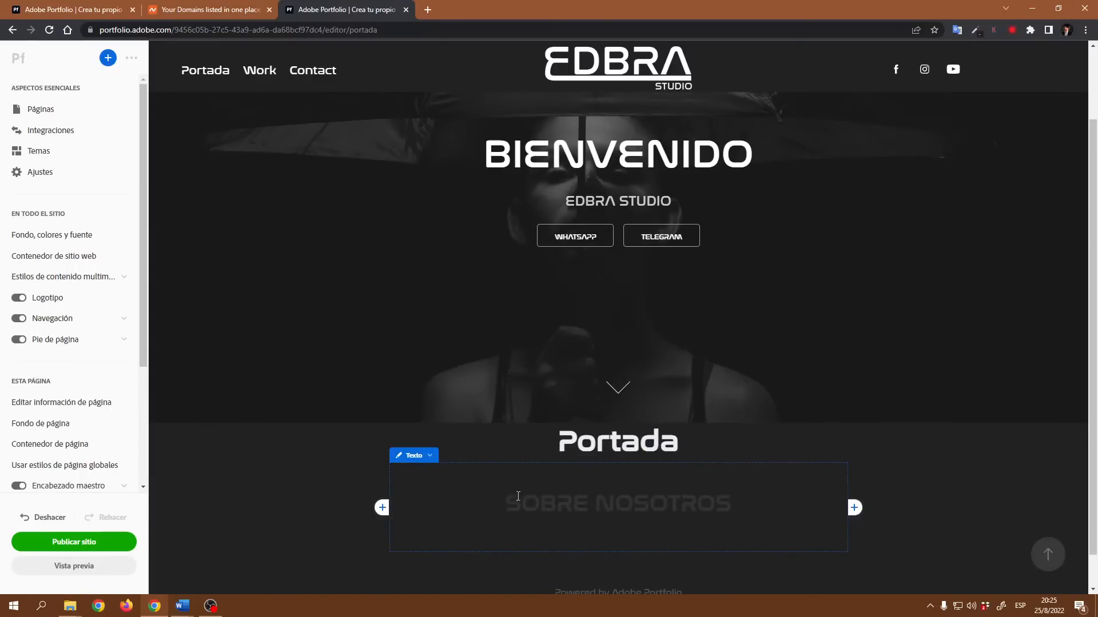
pyautogui.moveTo(514, 500); pyautogui.dragTo(734, 503)
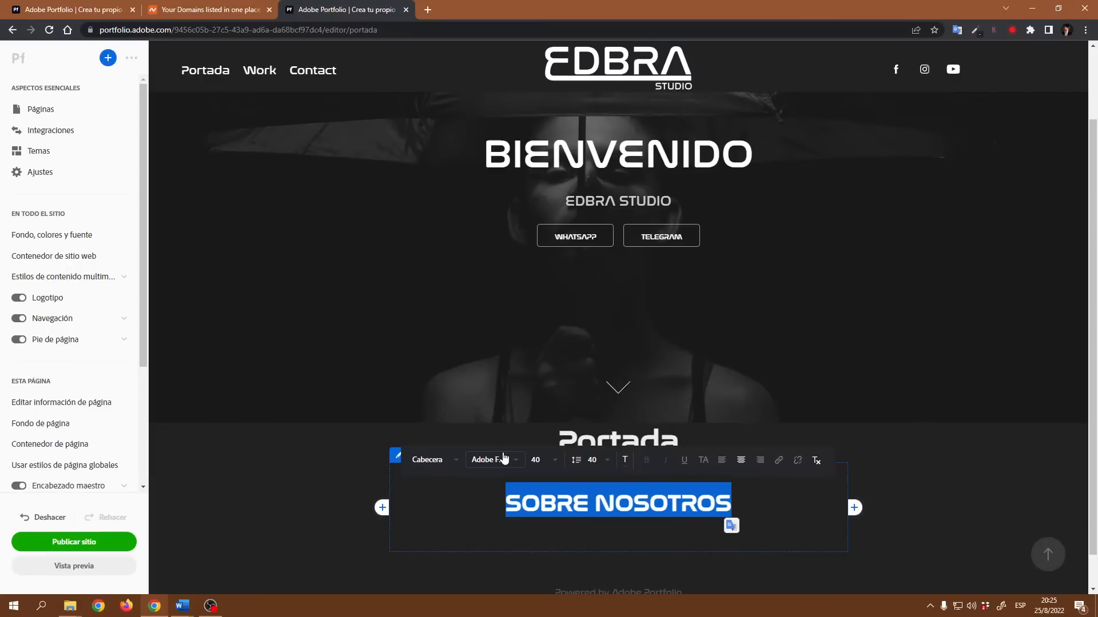
pyautogui.click(554, 468)
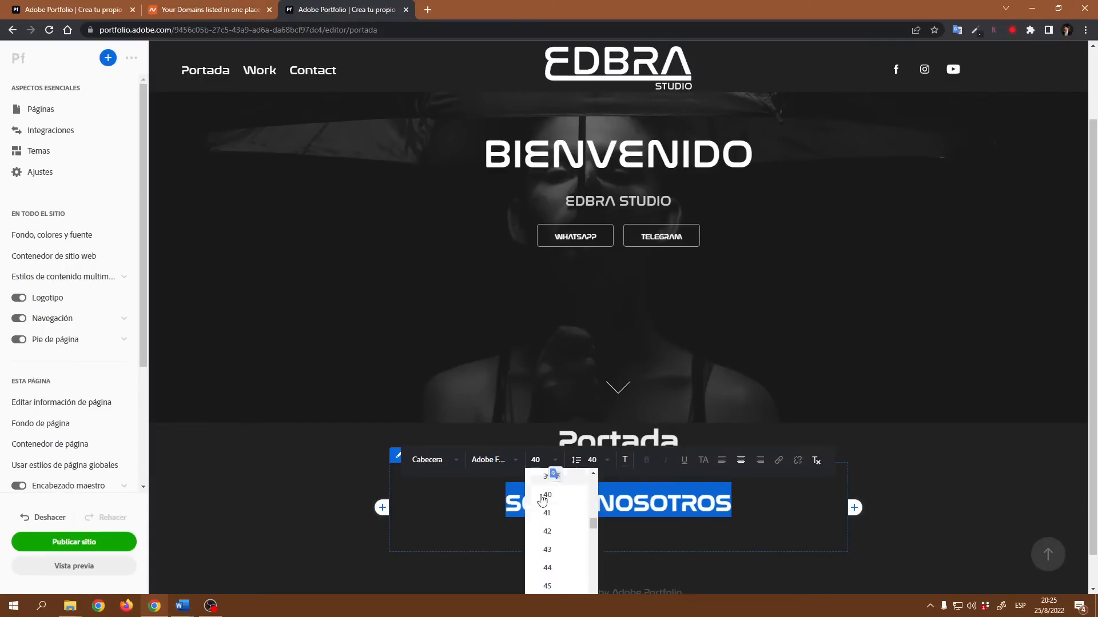
pyautogui.scroll(3, 550, 540)
pyautogui.scroll(5, 555, 529)
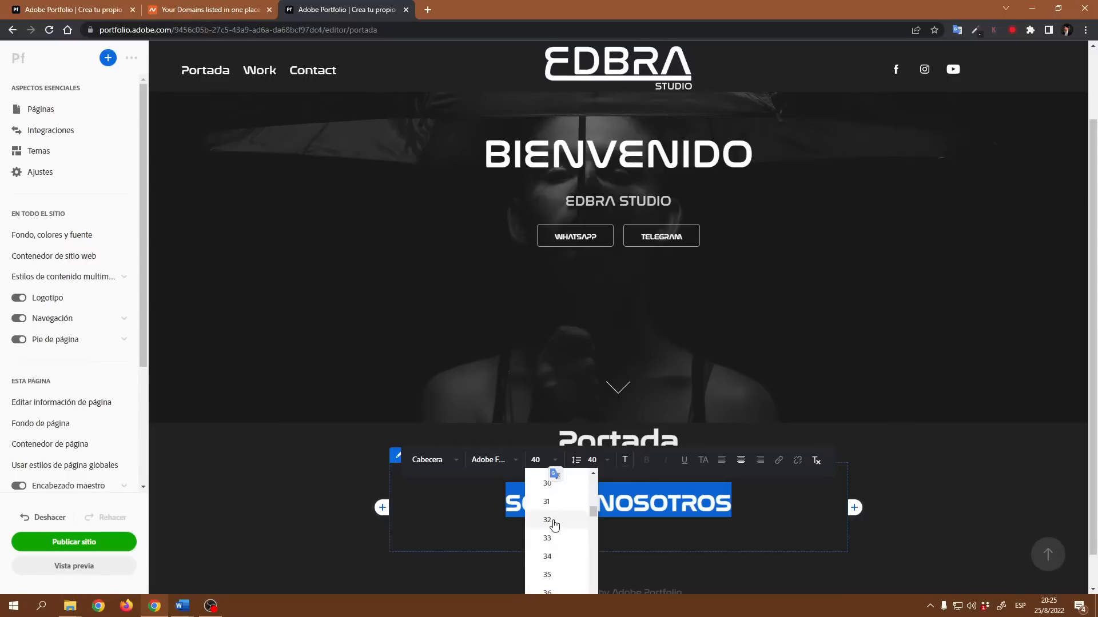
pyautogui.click(548, 539)
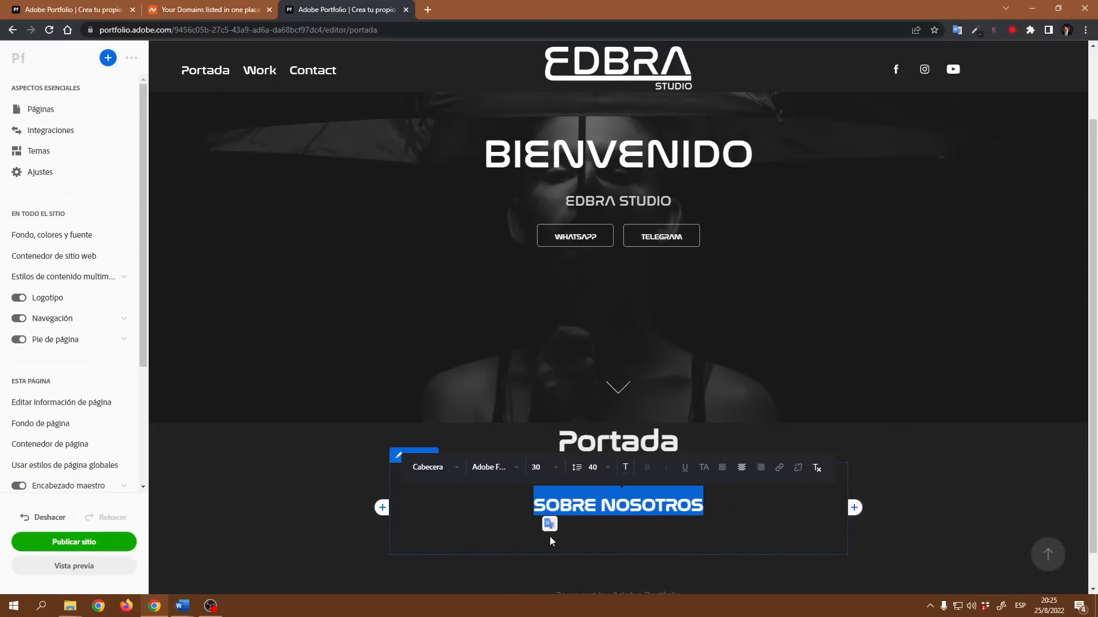
# - Set the SOBRE NOSOTROS heading's text colour to white, #FFFFFF
pyautogui.moveTo(536, 508); pyautogui.dragTo(714, 508)
pyautogui.click(626, 469)
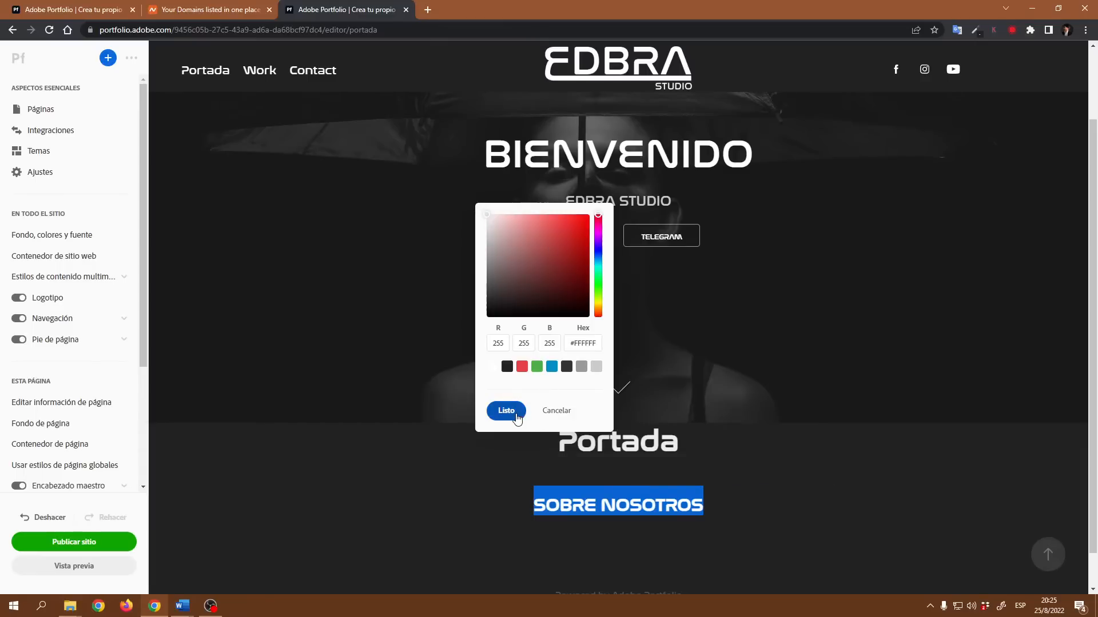
pyautogui.click(506, 411)
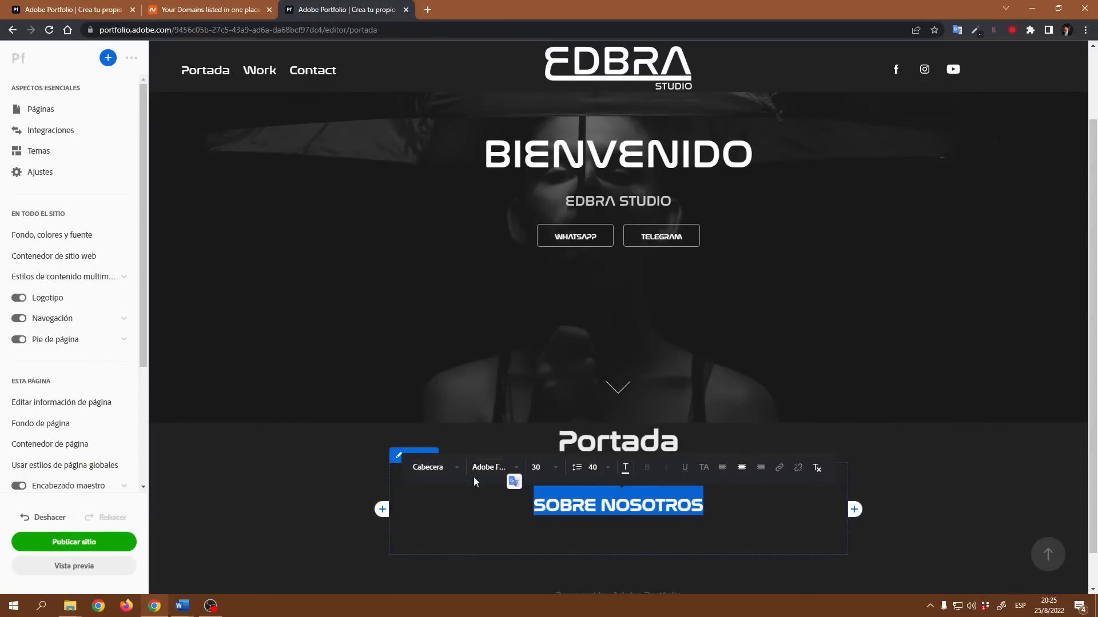
pyautogui.click(313, 495)
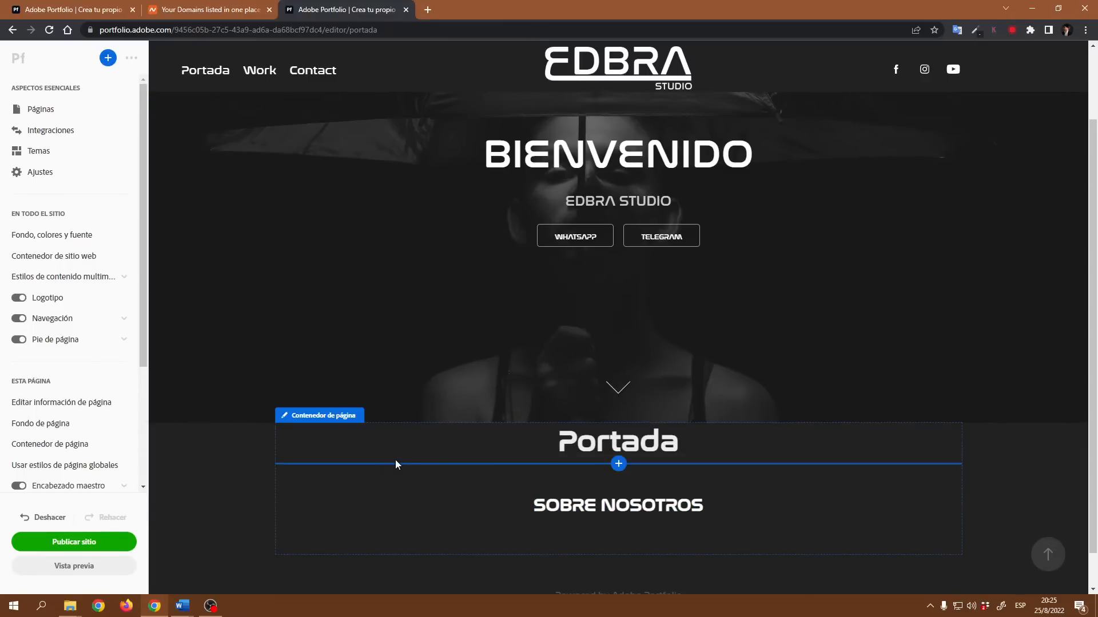
# - Set the heading text block's top and bottom margins to 0 px
pyautogui.click(425, 457)
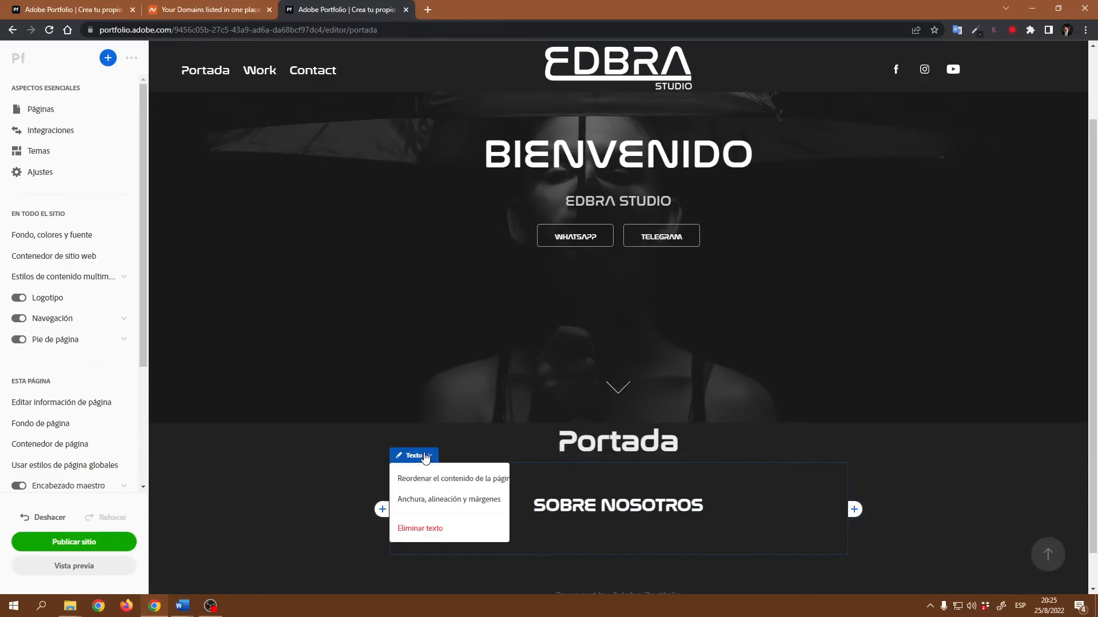
pyautogui.click(440, 501)
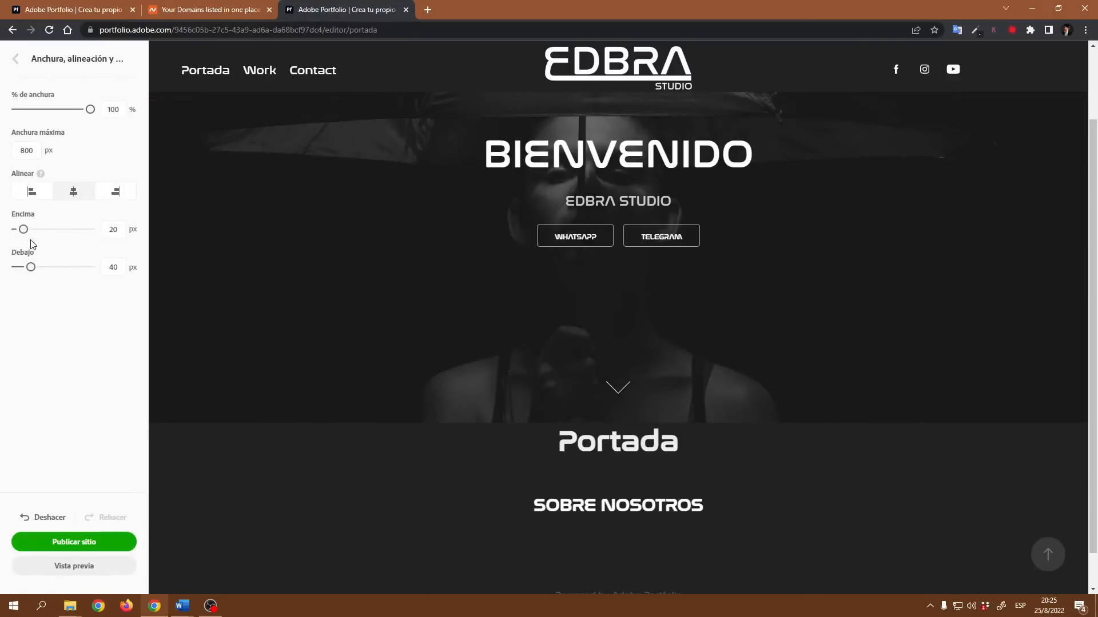
pyautogui.moveTo(23, 229); pyautogui.dragTo(12, 229)
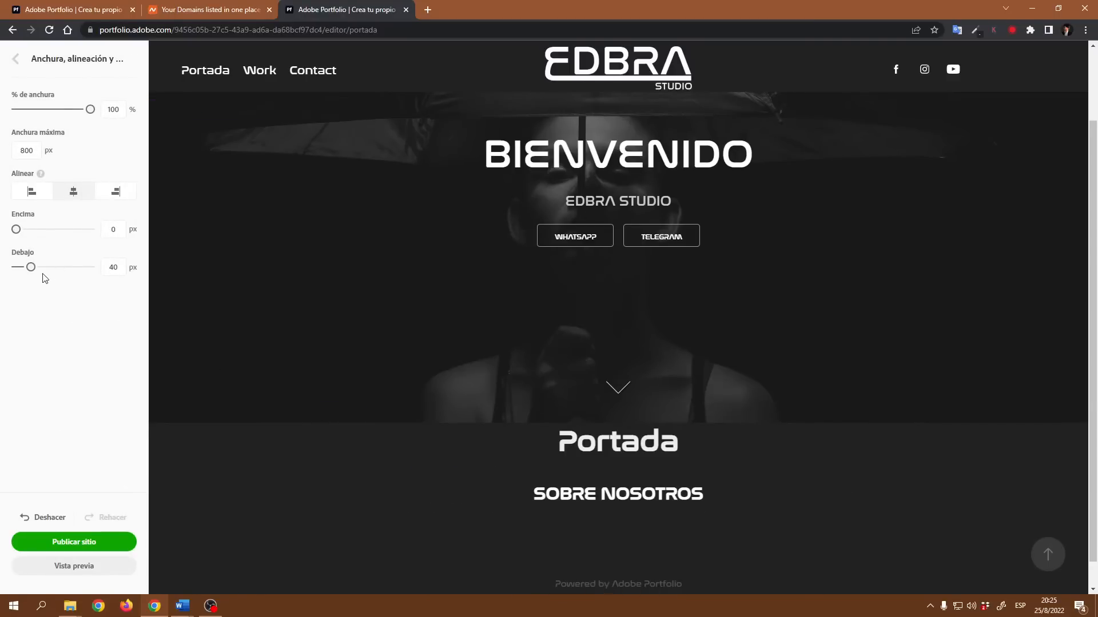
pyautogui.moveTo(31, 267); pyautogui.dragTo(1, 273)
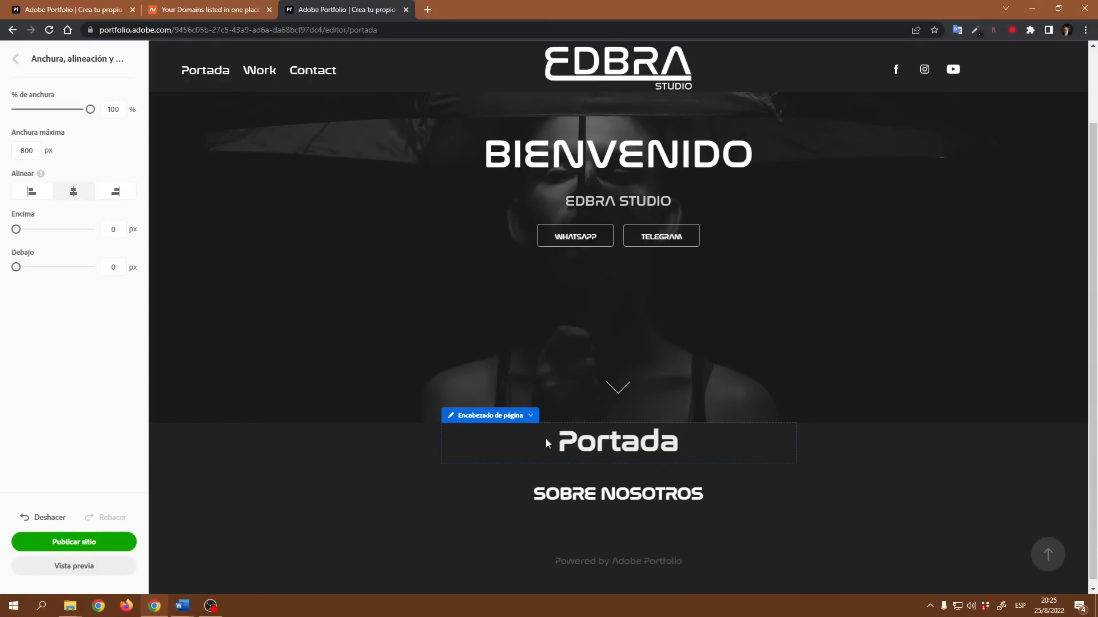
# - Insert the image _DSC0067 from the Proyecto EDBRA folder below the SOBRE NOSOTROS heading
pyautogui.scroll(-1, 630, 553)
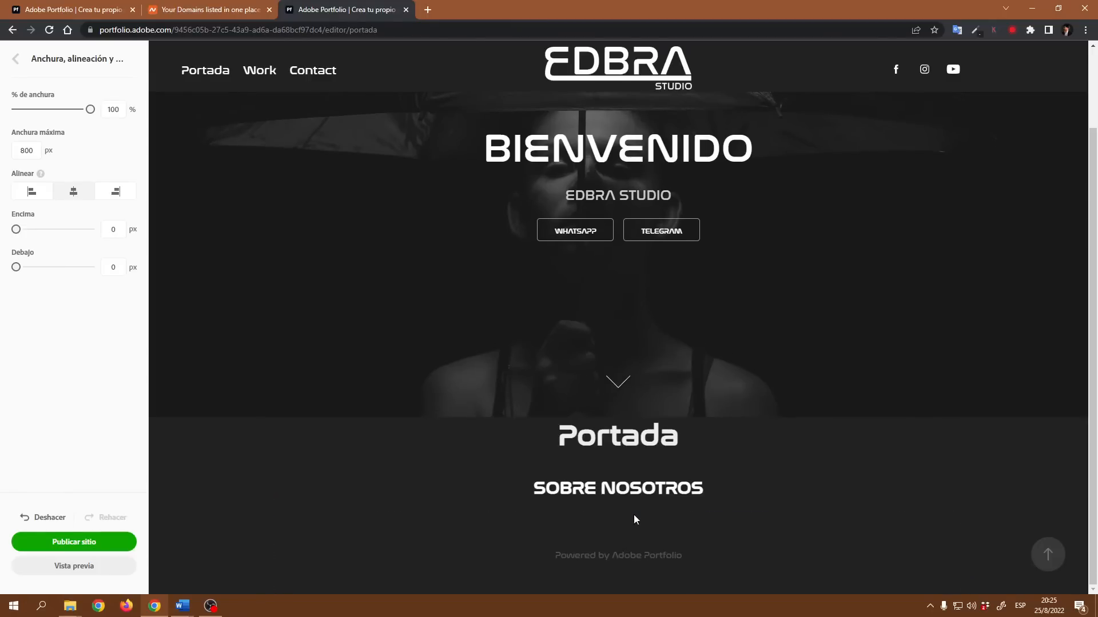
pyautogui.moveTo(632, 516)
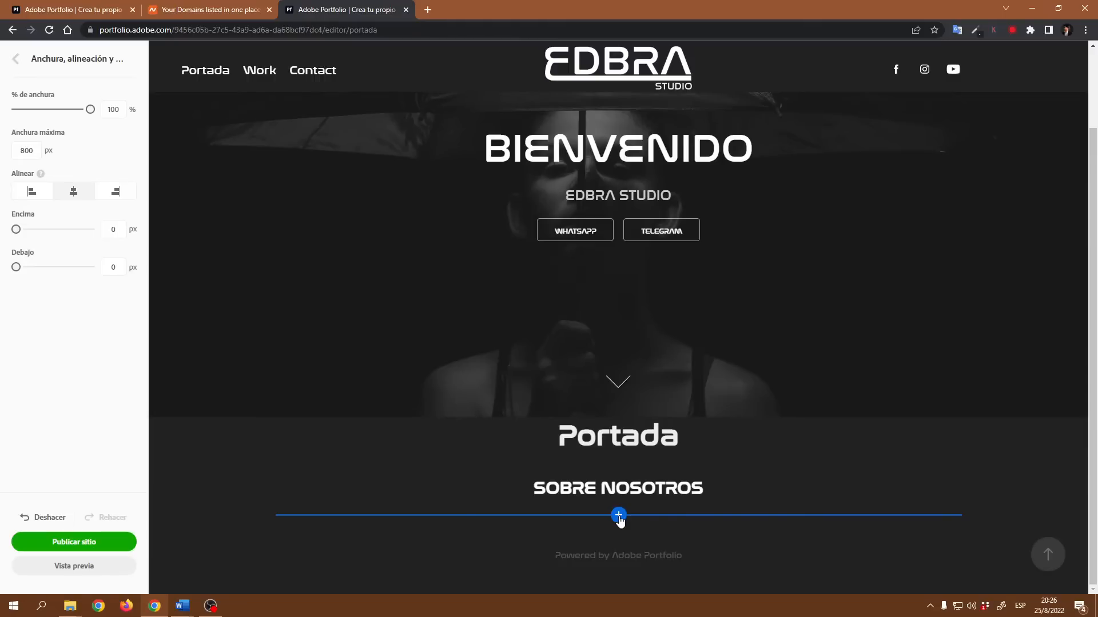
pyautogui.click(618, 516)
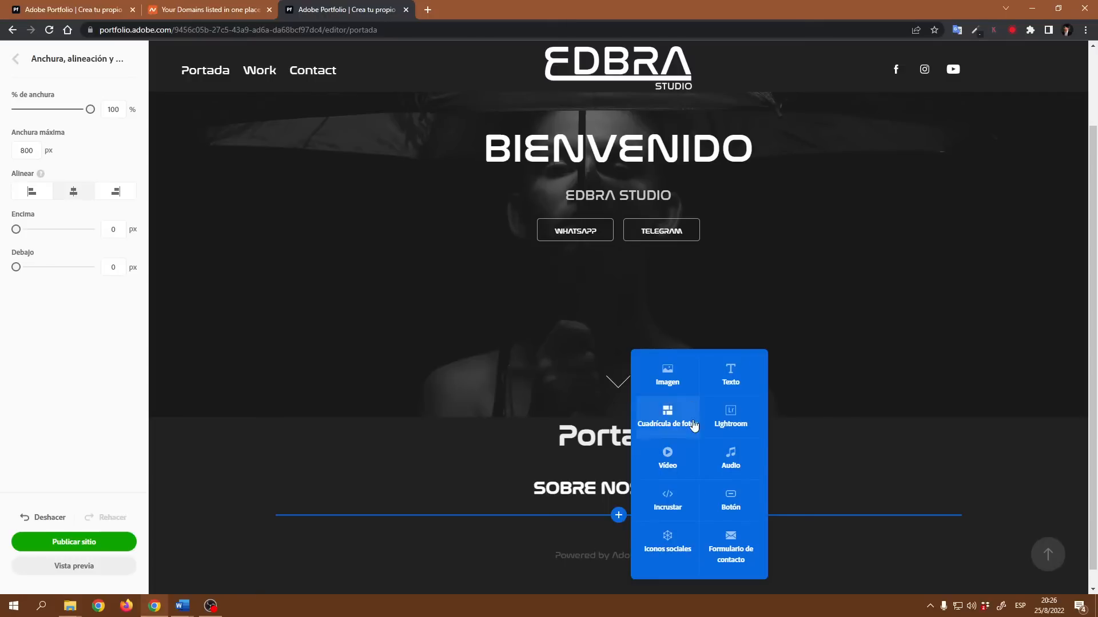
pyautogui.click(674, 373)
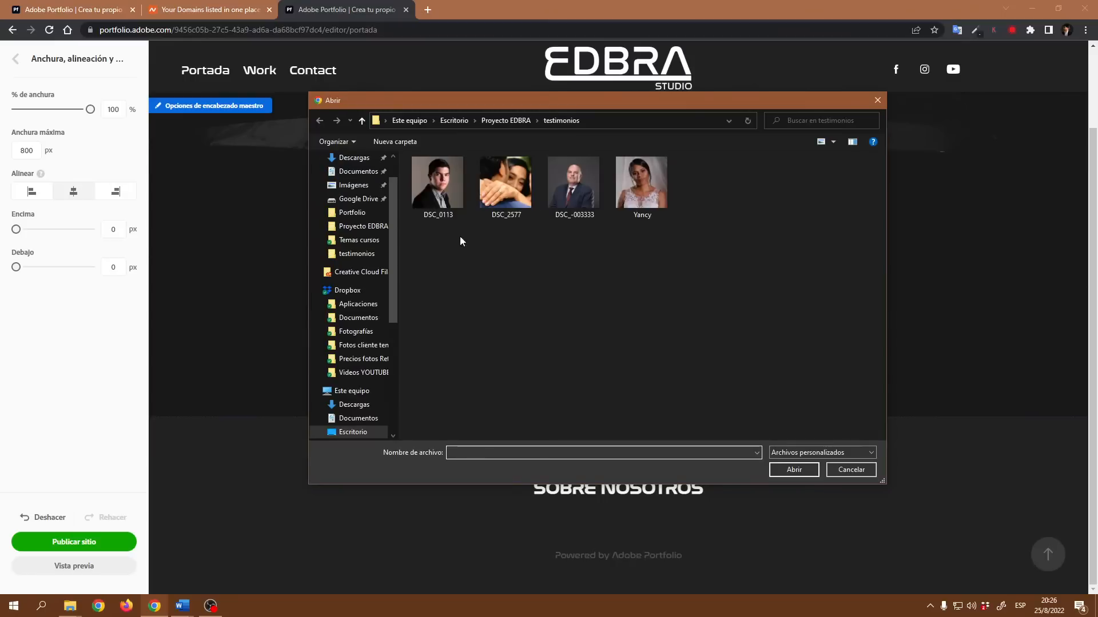
pyautogui.click(362, 129)
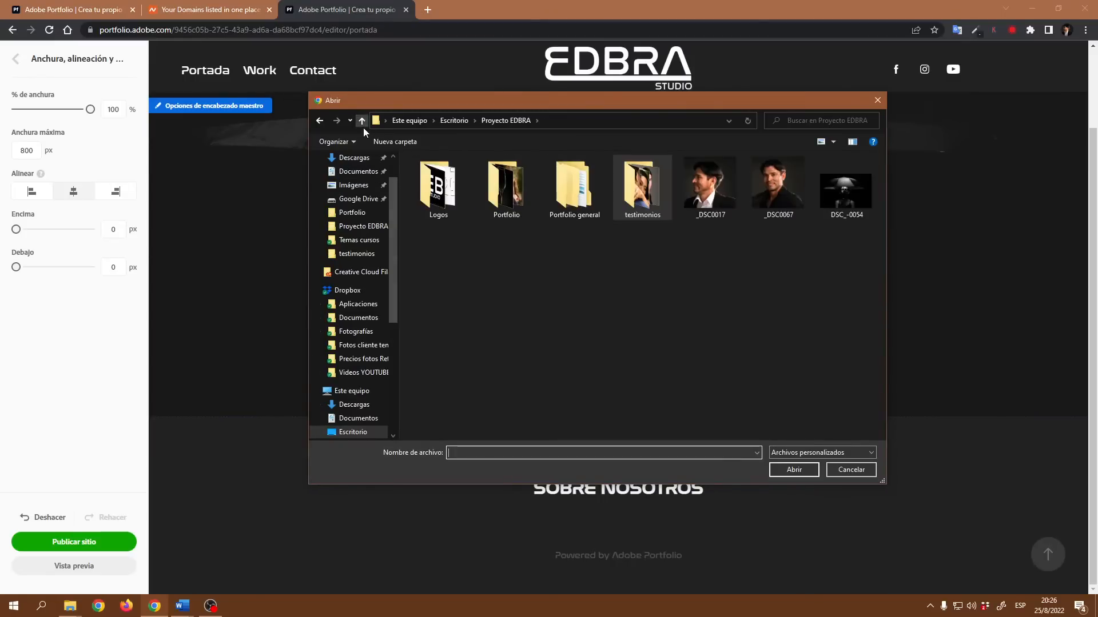
pyautogui.click(721, 205)
pyautogui.click(769, 200)
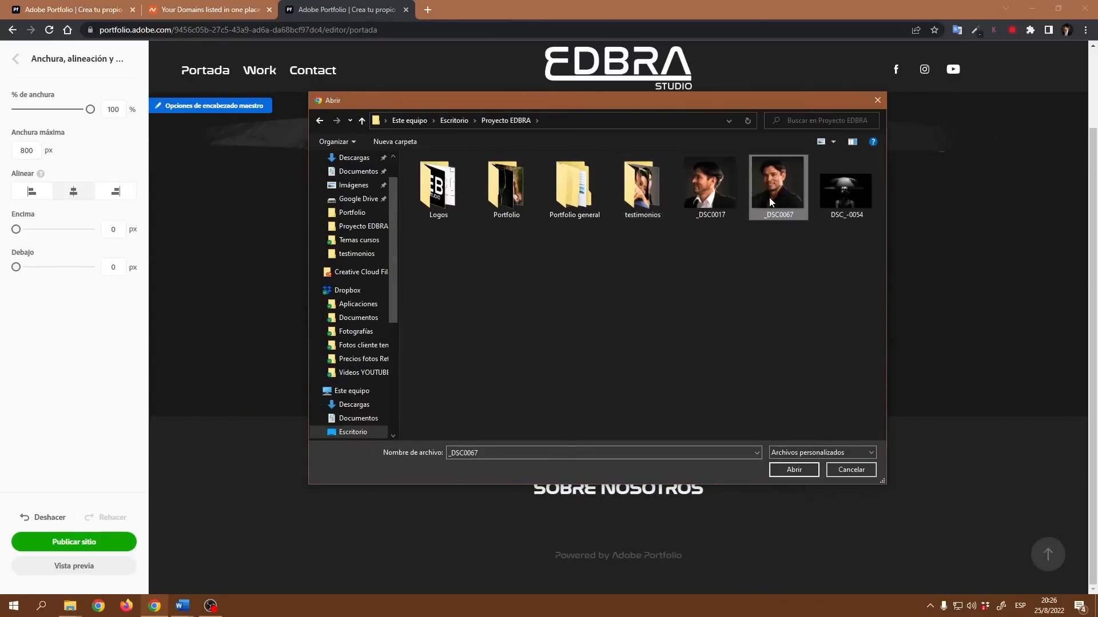
pyautogui.click(793, 470)
# - Set the image's width to 10% and its bottom margin to 0 px
pyautogui.scroll(-2, 739, 479)
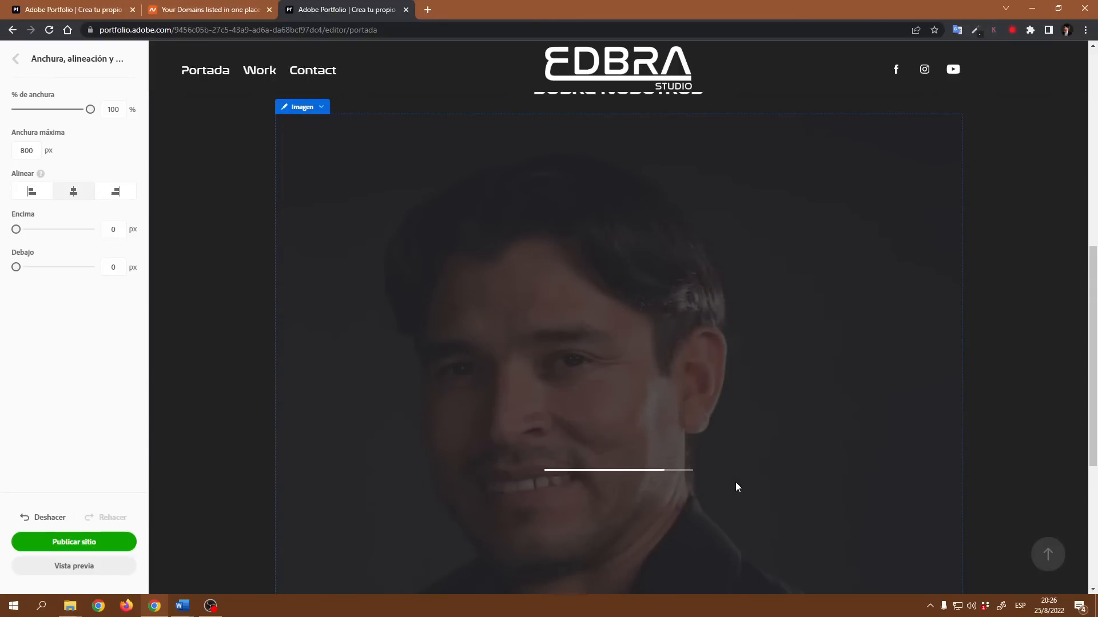
pyautogui.scroll(-3, 661, 447)
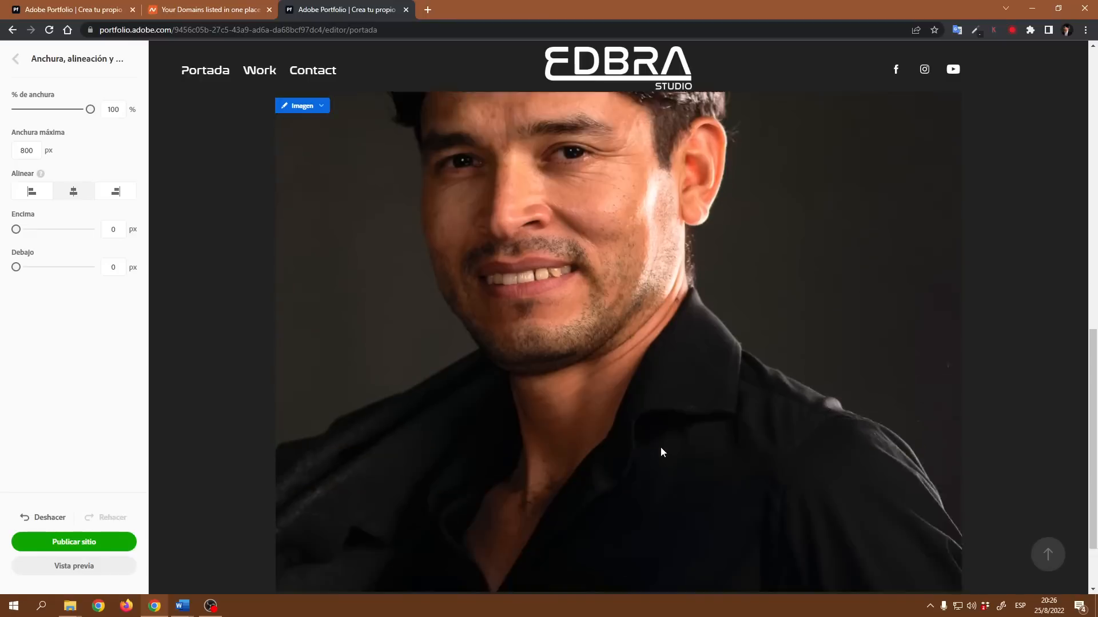
pyautogui.scroll(-2, 601, 423)
pyautogui.scroll(7, 515, 383)
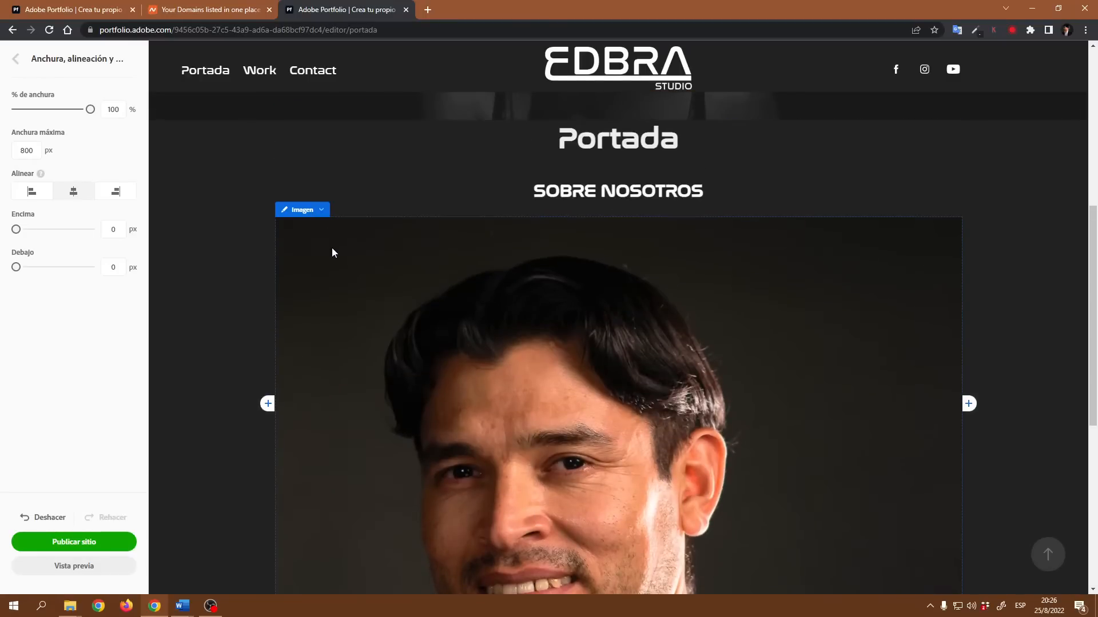
pyautogui.click(322, 211)
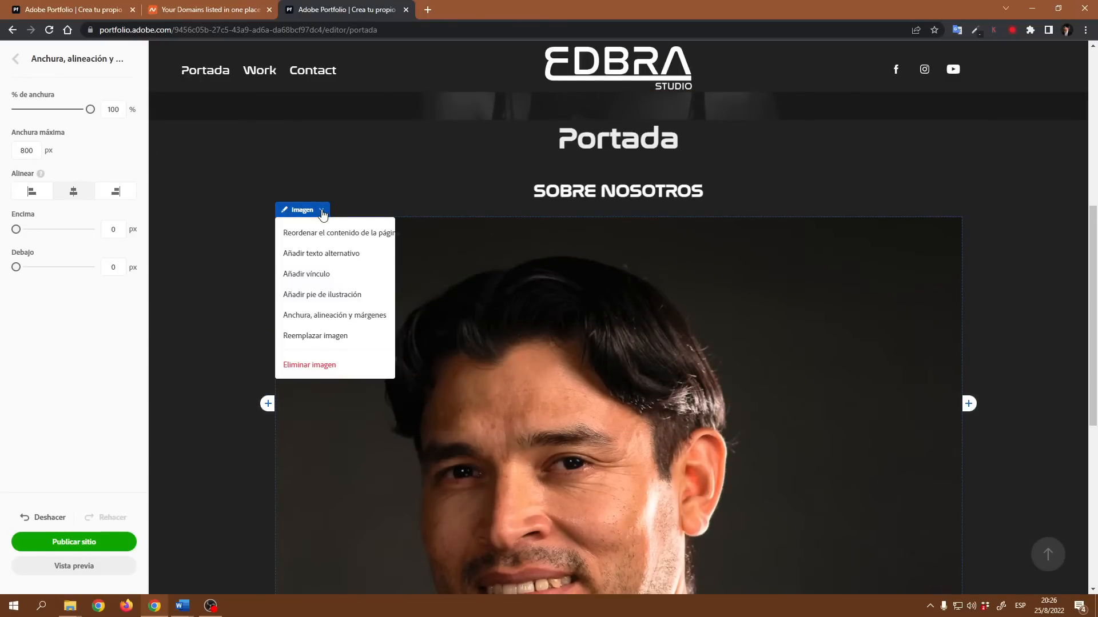
pyautogui.click(355, 322)
pyautogui.click(126, 109)
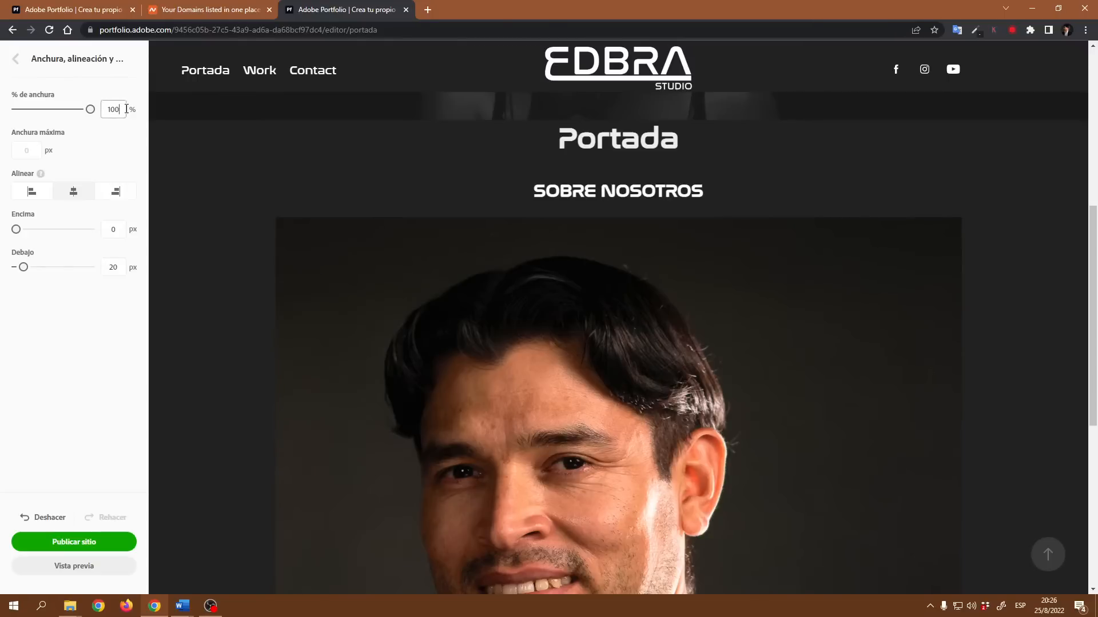
pyautogui.moveTo(126, 110); pyautogui.dragTo(100, 112)
pyautogui.write('10')
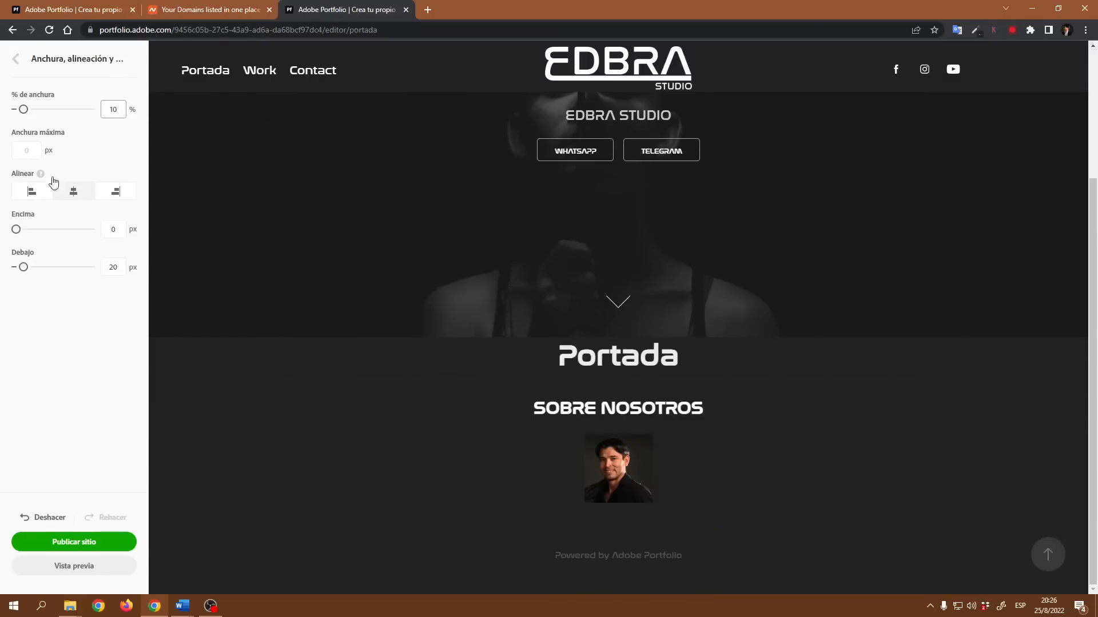
pyautogui.moveTo(24, 267); pyautogui.dragTo(16, 267)
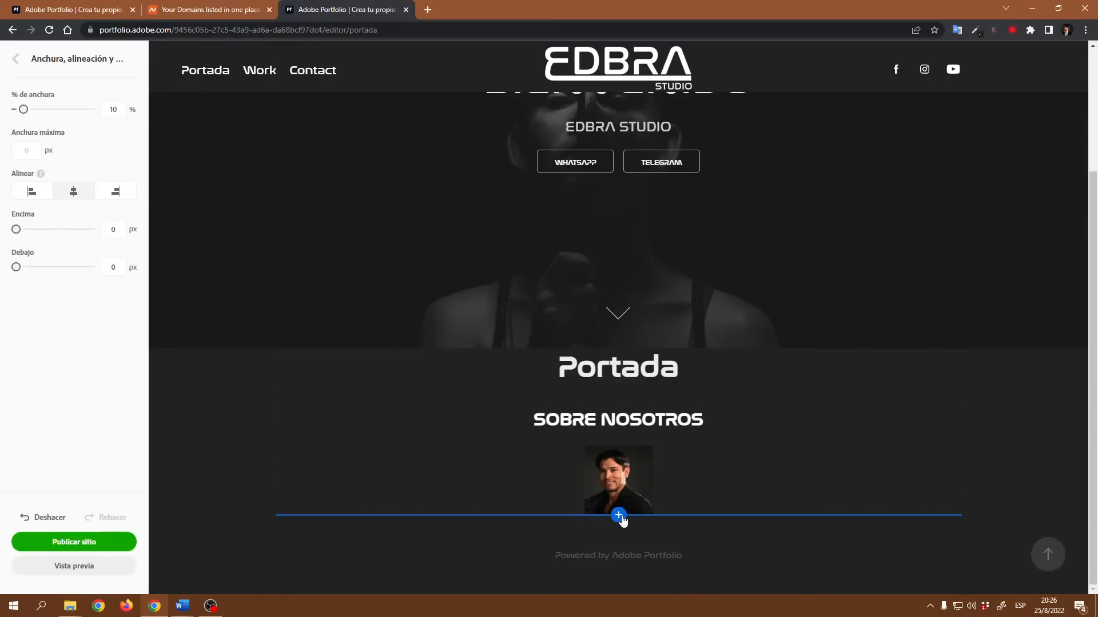
# - Add a text block below the image and paste the copied EDBRA STUDIO presentation text into it
pyautogui.click(619, 518)
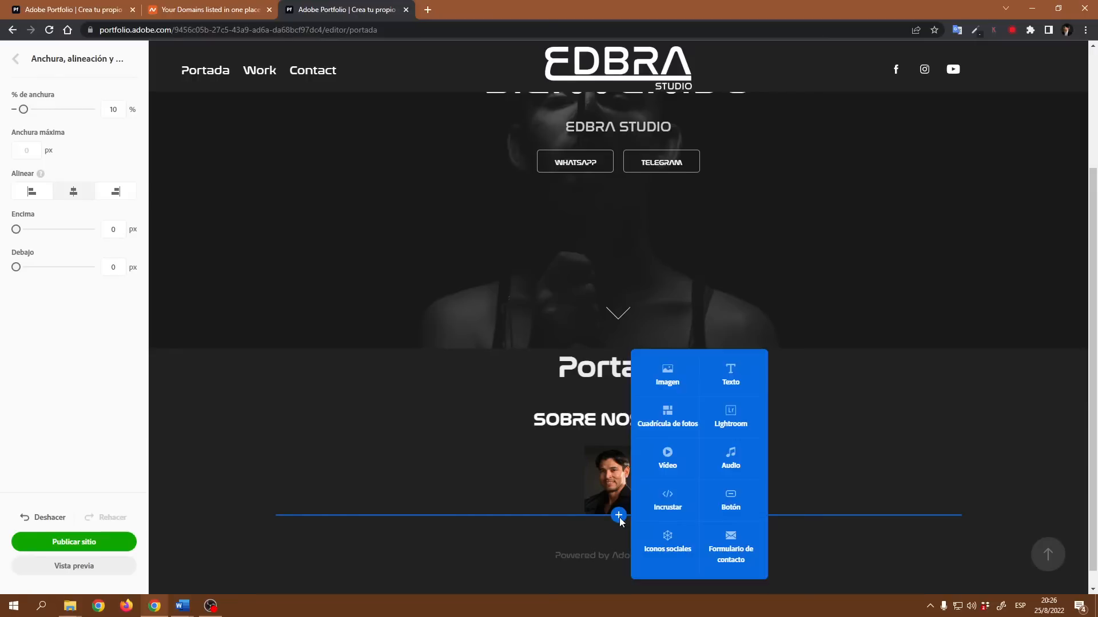
pyautogui.click(730, 374)
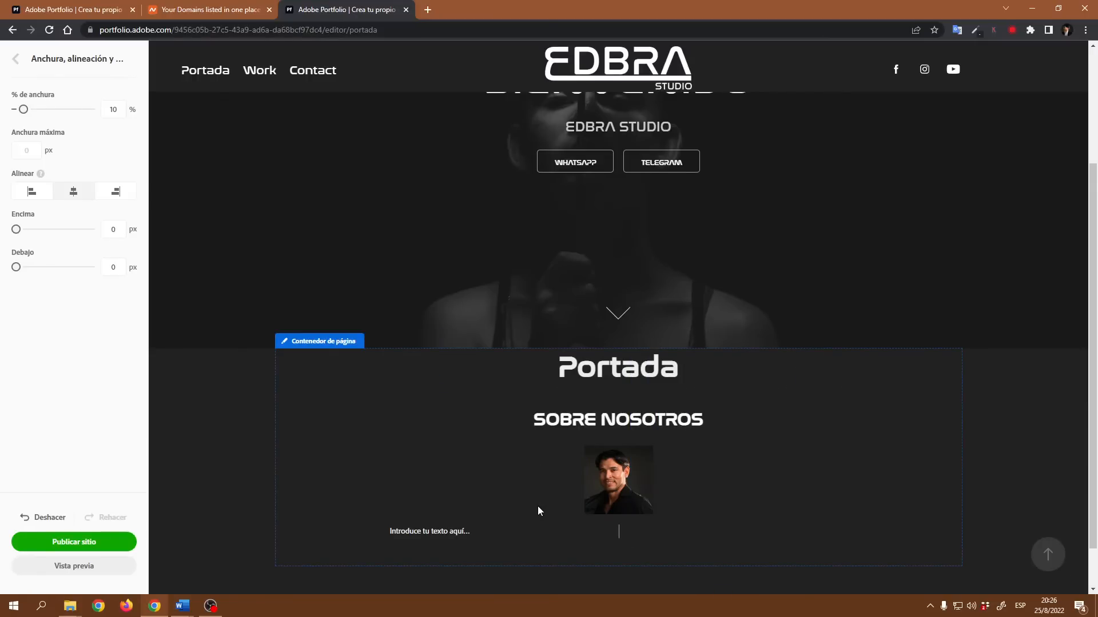
pyautogui.write('NNN')
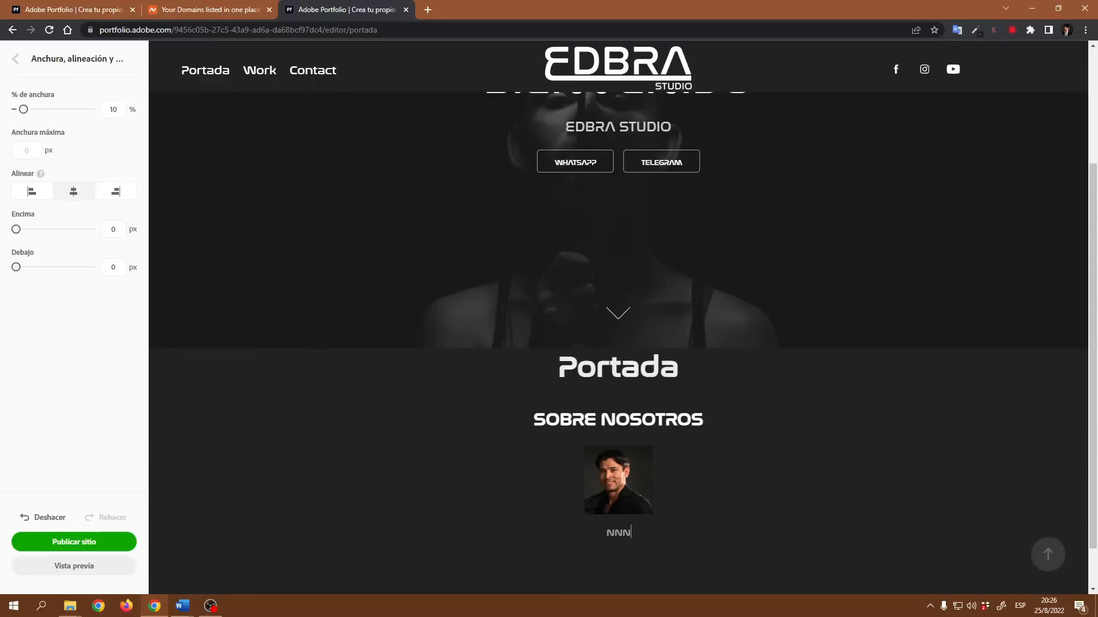
pyautogui.hotkey('alt', 'Tab')
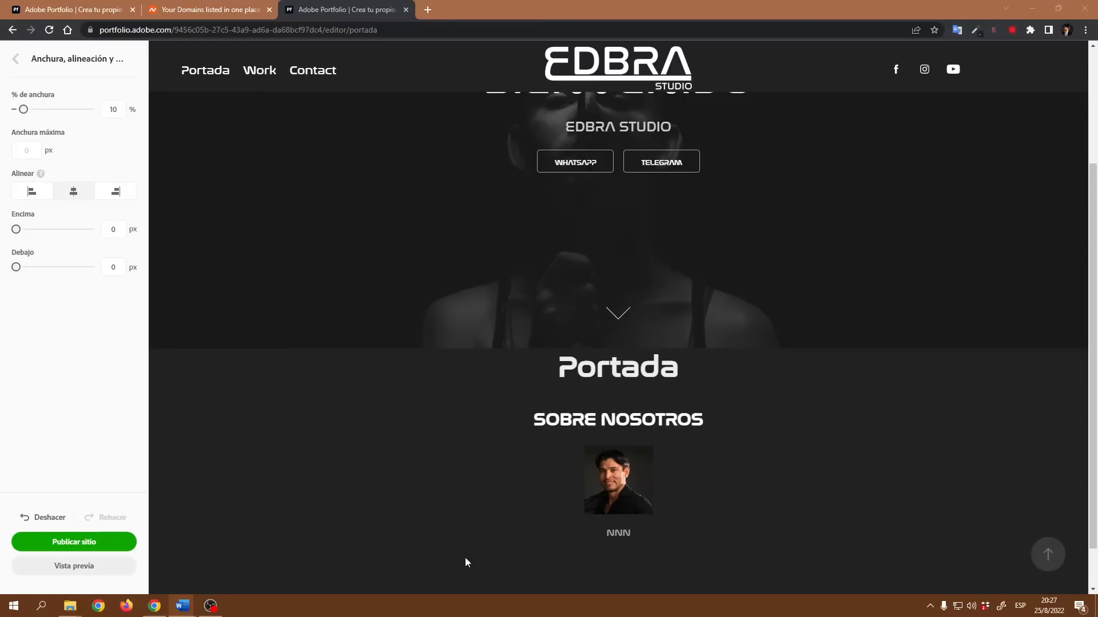
pyautogui.moveTo(632, 533); pyautogui.dragTo(604, 534)
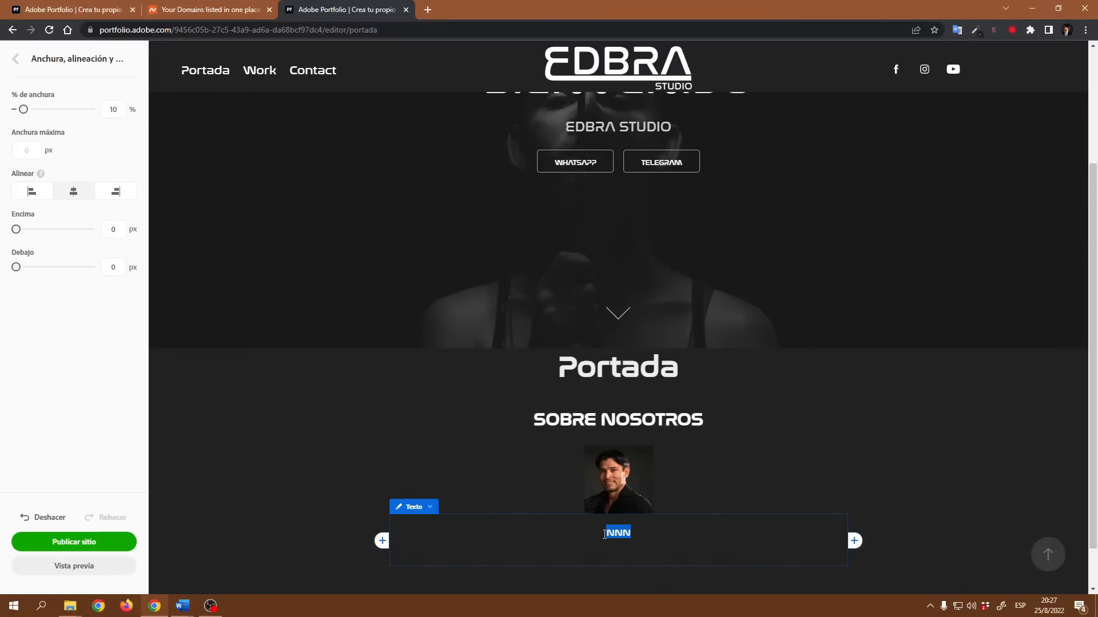
pyautogui.write('Hola bienvenidos. Somos EDBRA STUDIO con más de 5 años en el mercado, nos identifica el profesionalismo y la pasión por brindar el mejor servicio fotográfico de la región, mi equipo y yo nos especializamos en servicios como fotografía para bodas, quinceaños, eventos sociales, fotografía para catálogo, servicios corporativos y una serie de servicios relacionados a la fotografía social. Deje en las mejores manos ese momento irrepetible de su vida.')
# - Correct the misspelled word quinceaños to quince años in the pasted paragraph
pyautogui.scroll(-2, 870, 465)
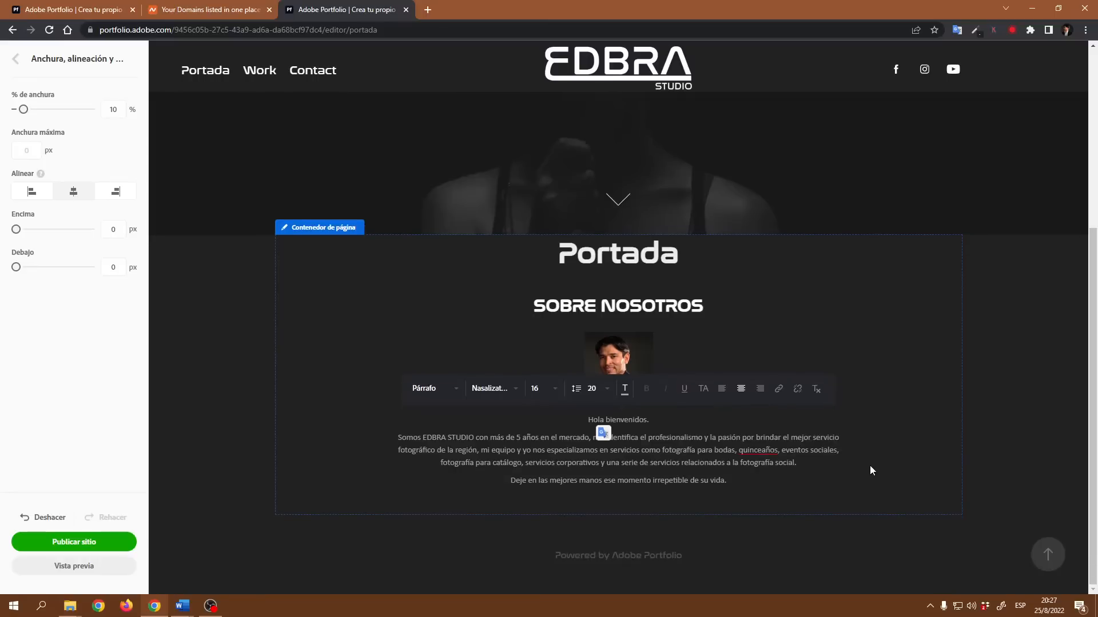
pyautogui.moveTo(652, 420); pyautogui.dragTo(587, 419)
pyautogui.press('BackSpace')
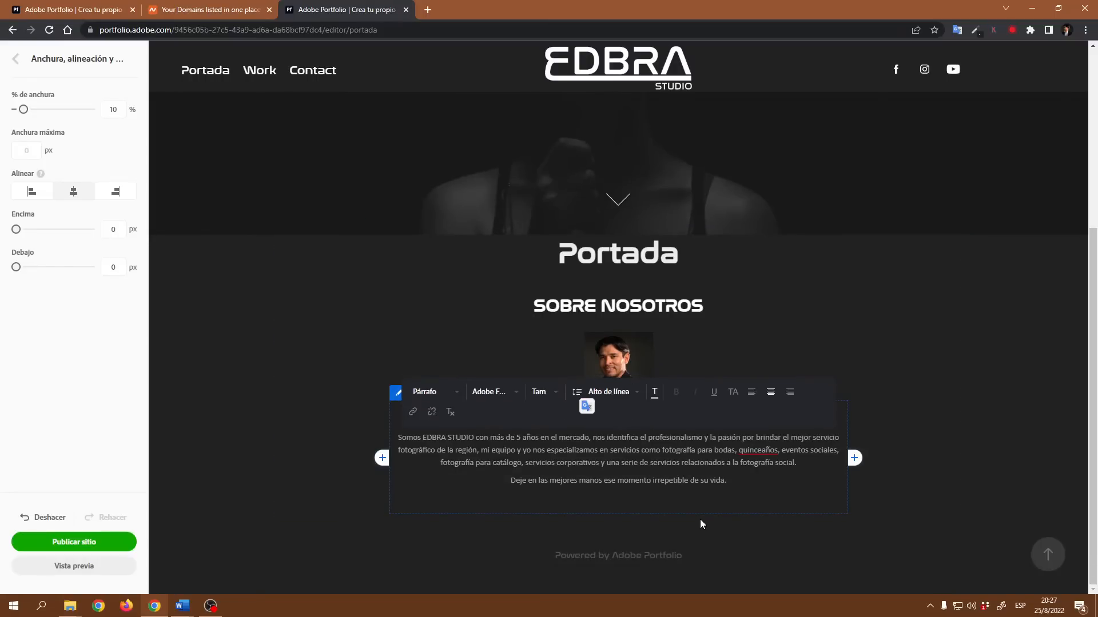
pyautogui.rightClick(758, 451)
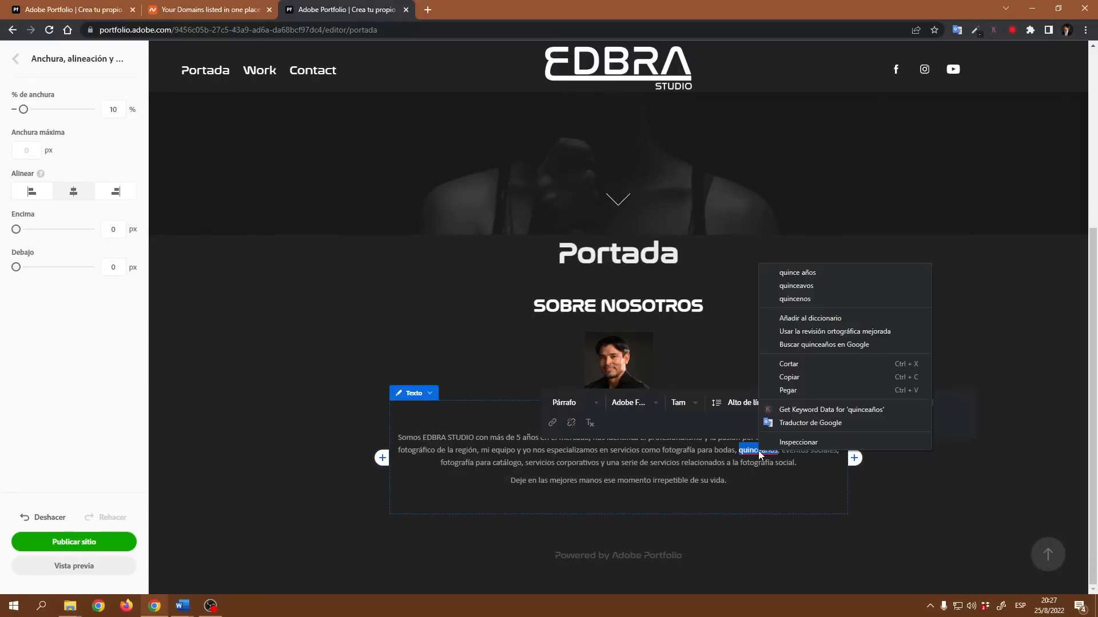
pyautogui.click(806, 273)
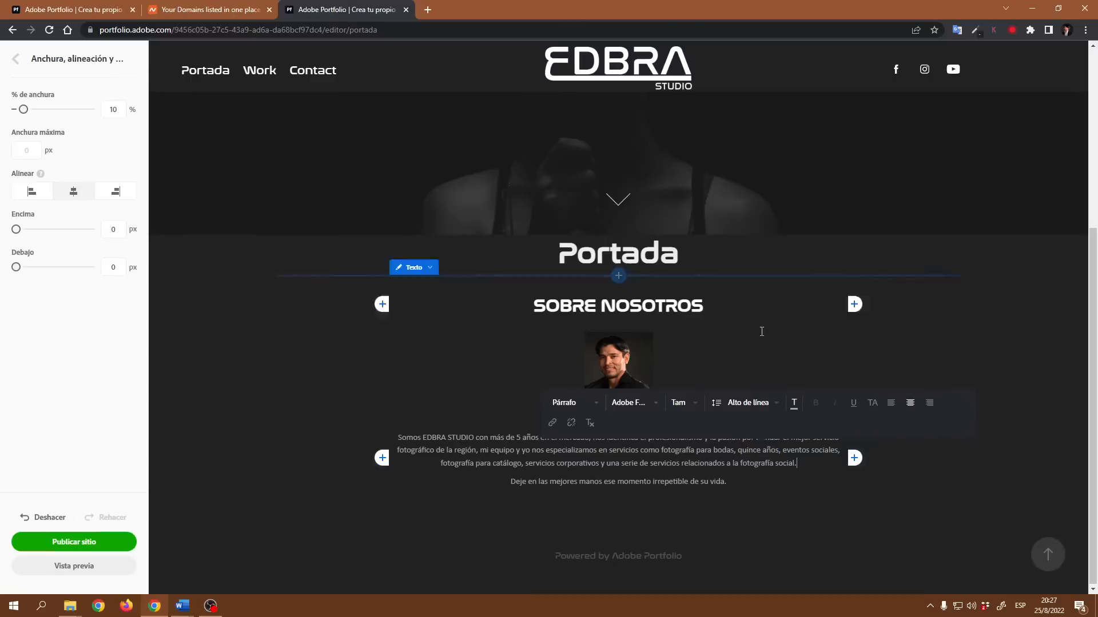
pyautogui.click(690, 487)
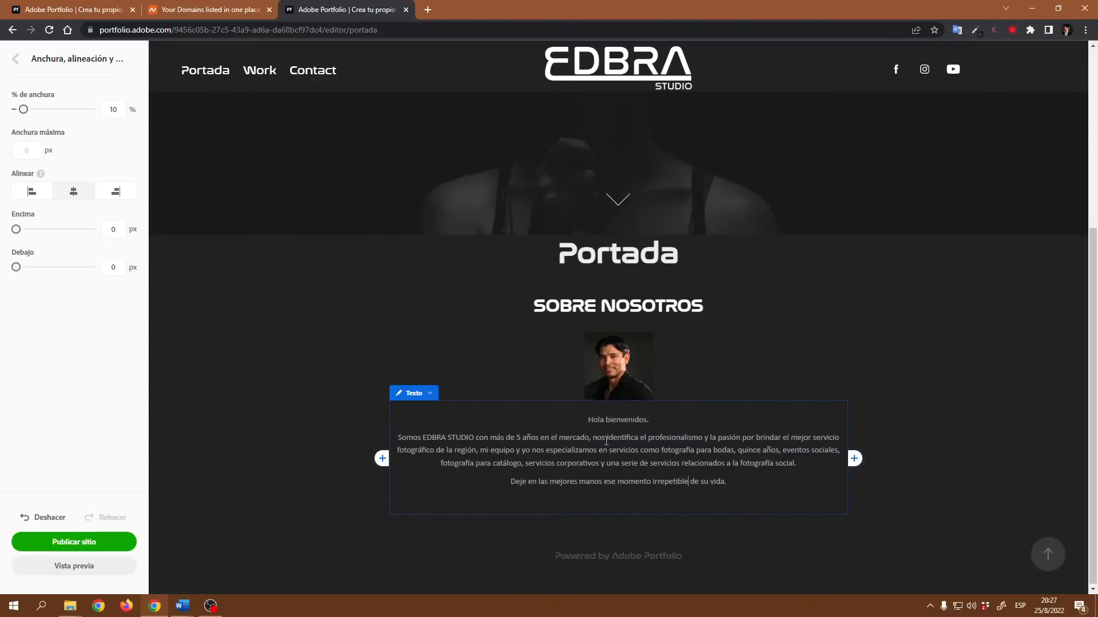
# - Set the paragraph text block's top and bottom margins to 0 px
pyautogui.click(415, 393)
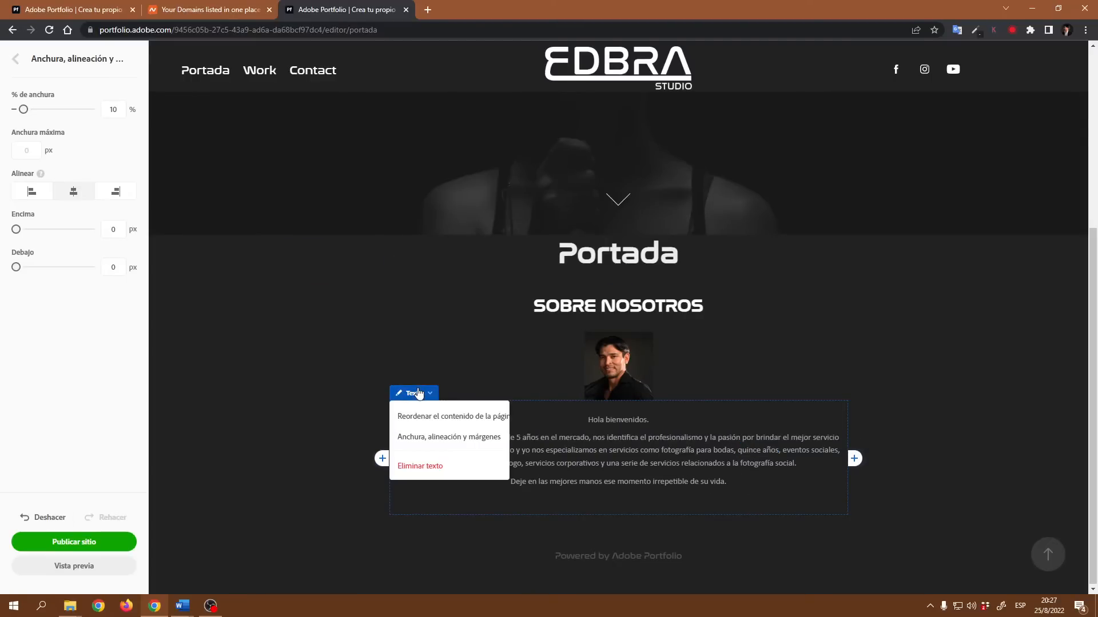
pyautogui.click(433, 439)
pyautogui.moveTo(31, 268); pyautogui.dragTo(14, 268)
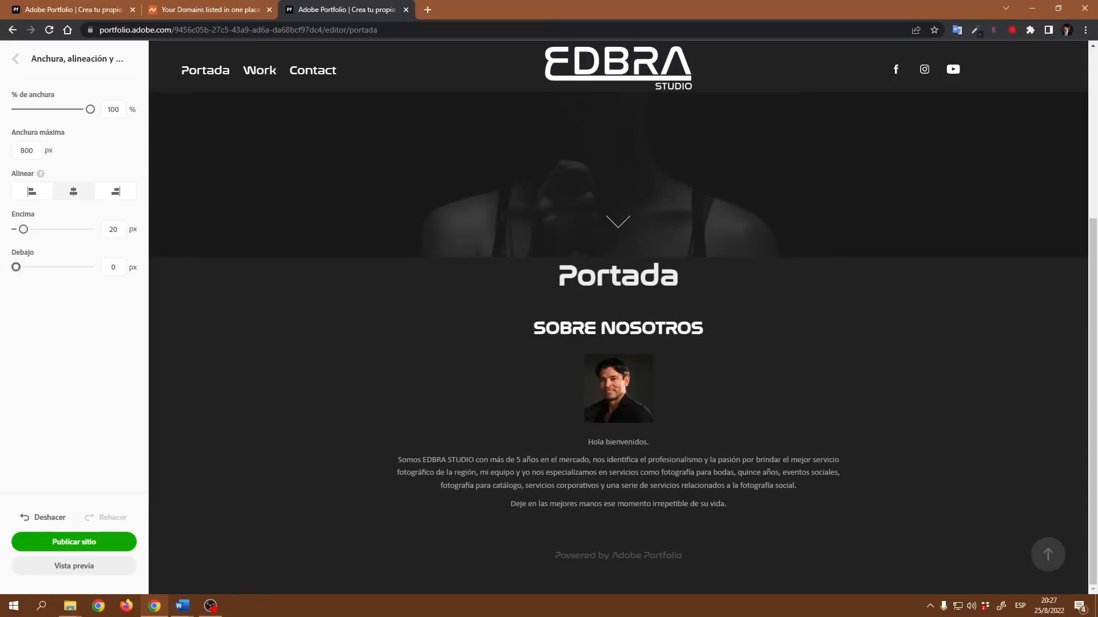
pyautogui.moveTo(24, 229); pyautogui.dragTo(6, 240)
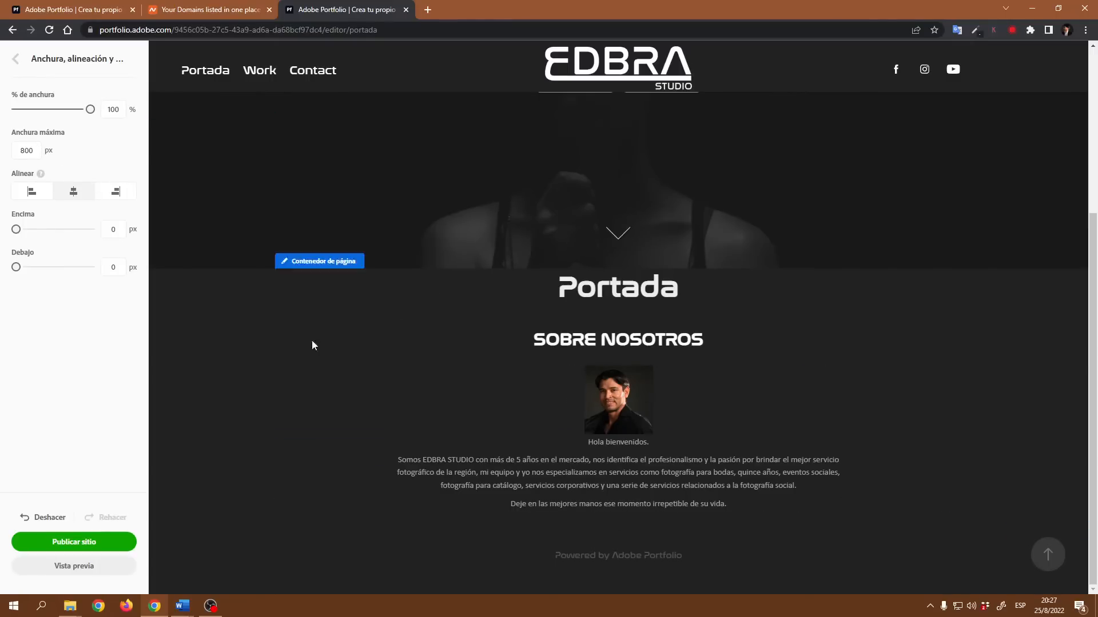
# - Add a social icons block below the paragraph
pyautogui.click(618, 515)
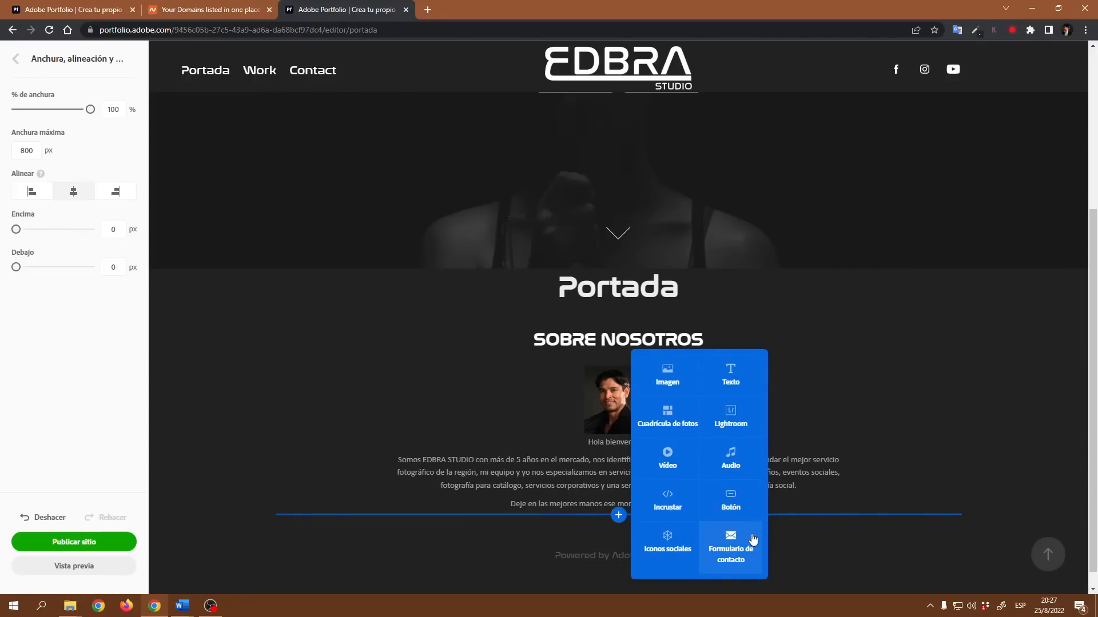
pyautogui.click(667, 544)
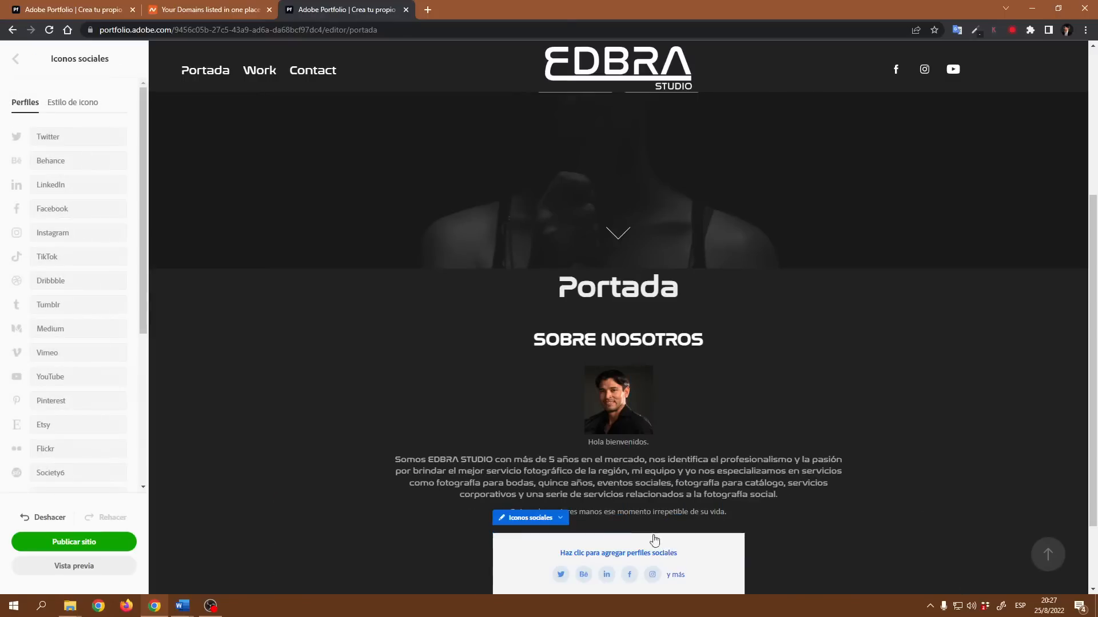
# - Open the saved social-links text document and paste the LinkedIn profile URL into the LinkedIn field of the social icons block
pyautogui.click(41, 608)
pyautogui.write('REDE')
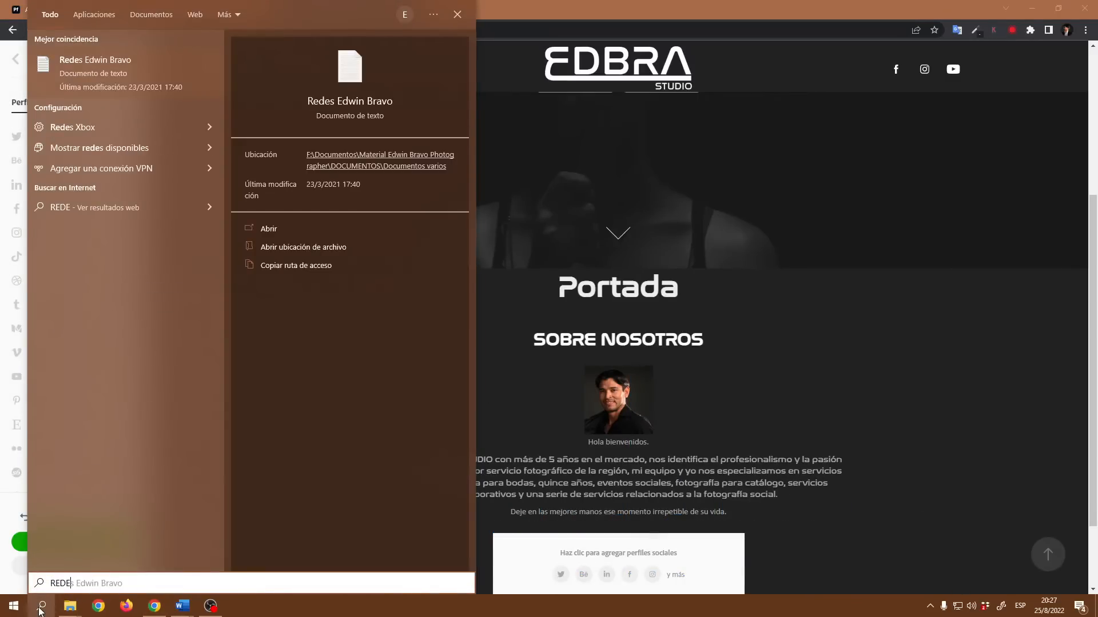
pyautogui.click(119, 62)
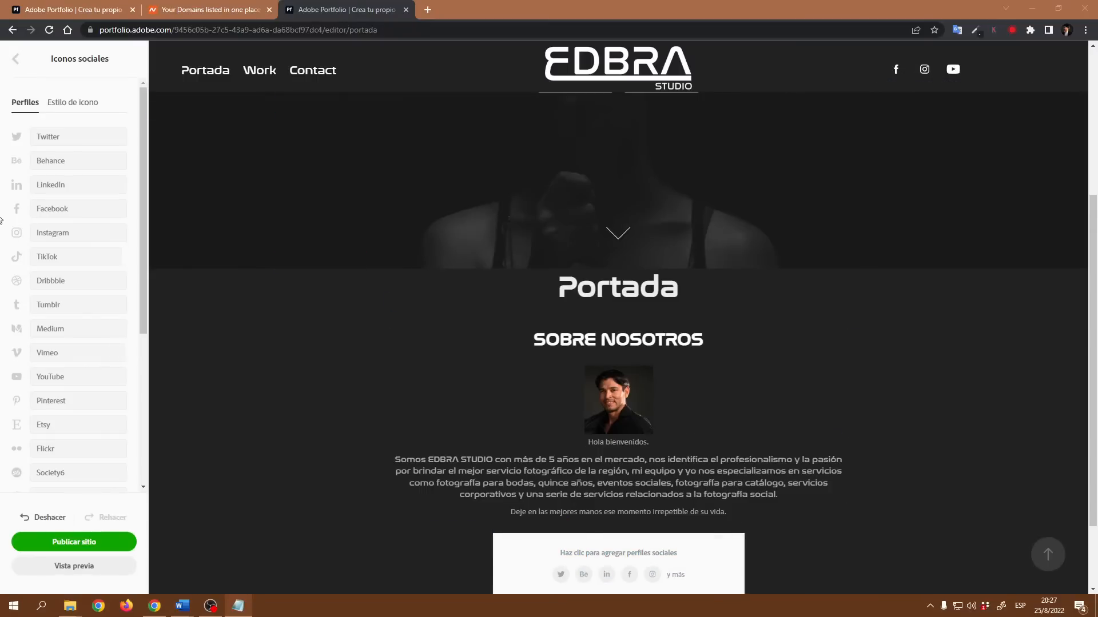
pyautogui.click(71, 184)
pyautogui.hotkey('ctrl', 'v')
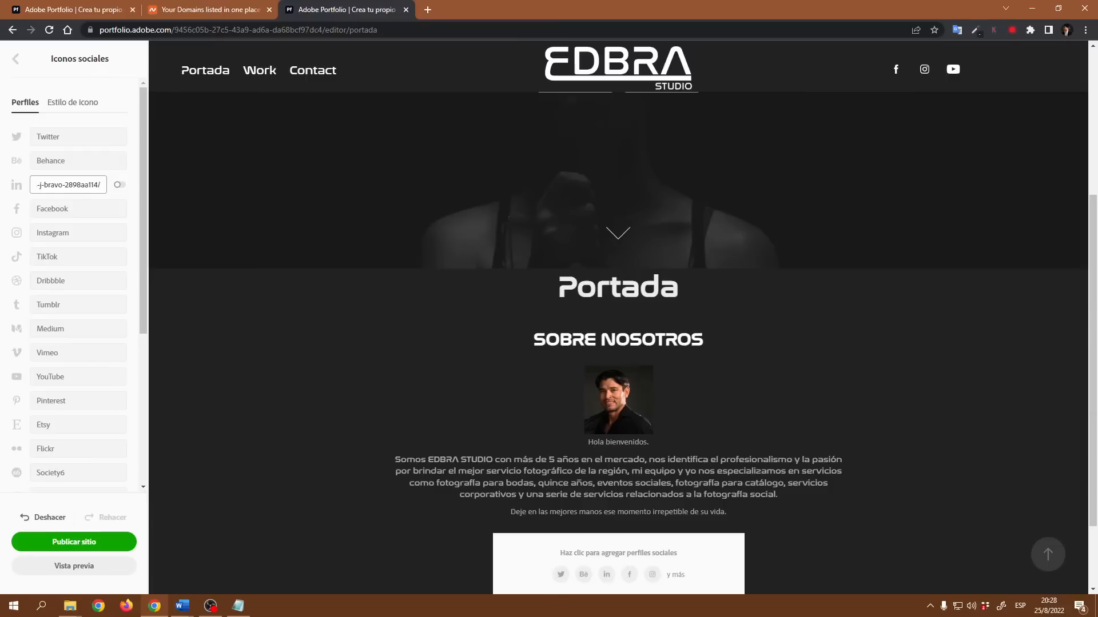
# - Paste the YouTube and Tumblr profile URLs from the document into their social icon fields
pyautogui.hotkey('alt', 'Tab')
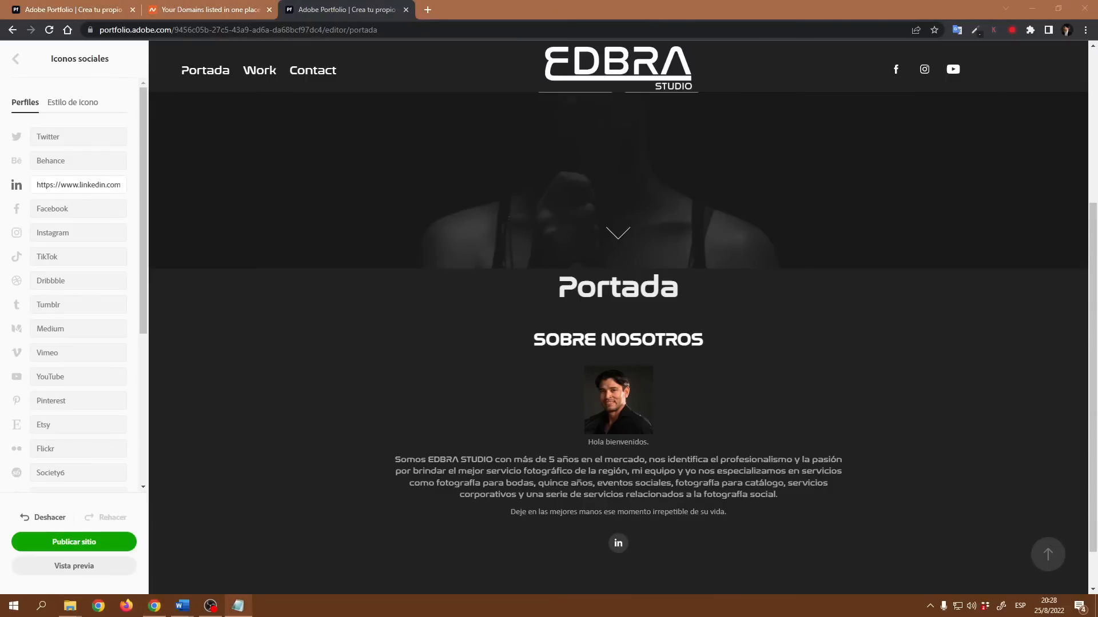
pyautogui.click(67, 376)
pyautogui.hotkey('ctrl', 'v')
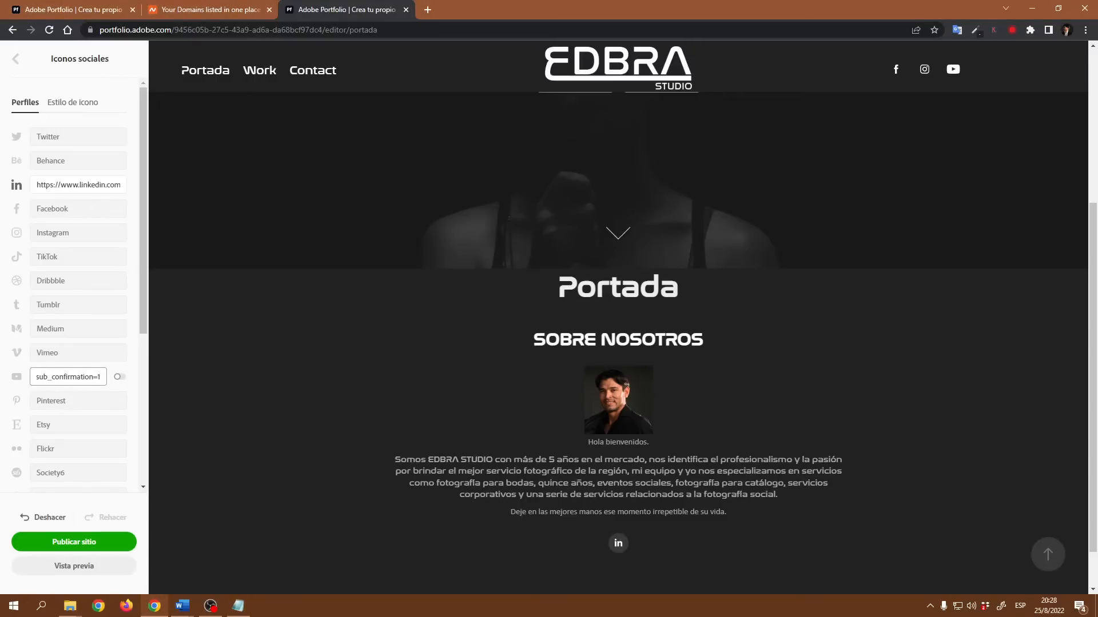
pyautogui.hotkey('alt', 'Tab')
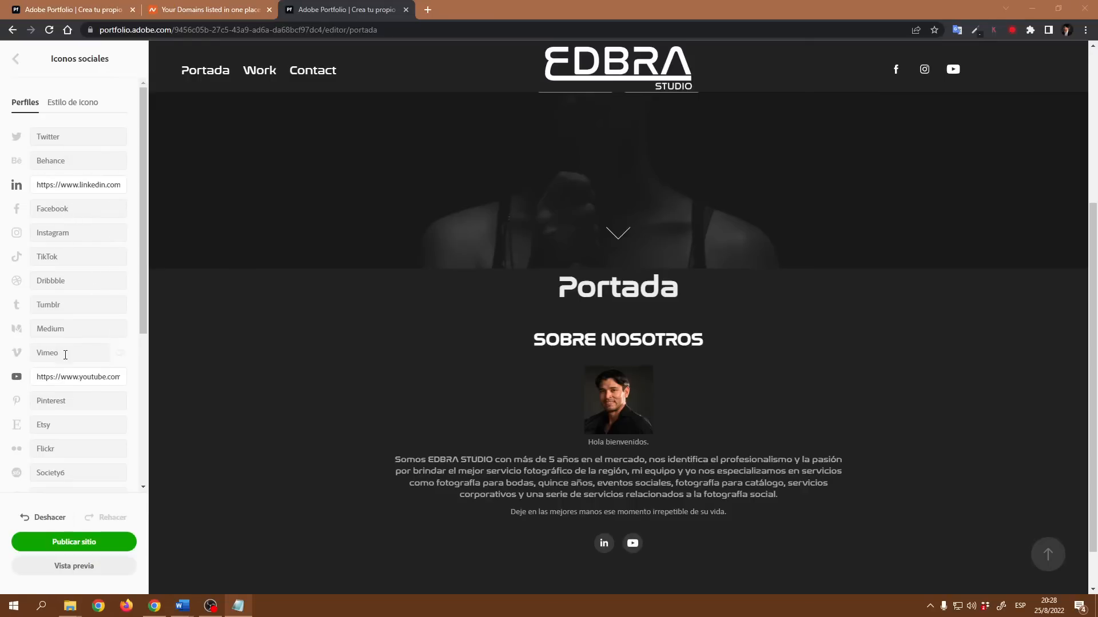
pyautogui.click(65, 305)
pyautogui.hotkey('ctrl', 'v')
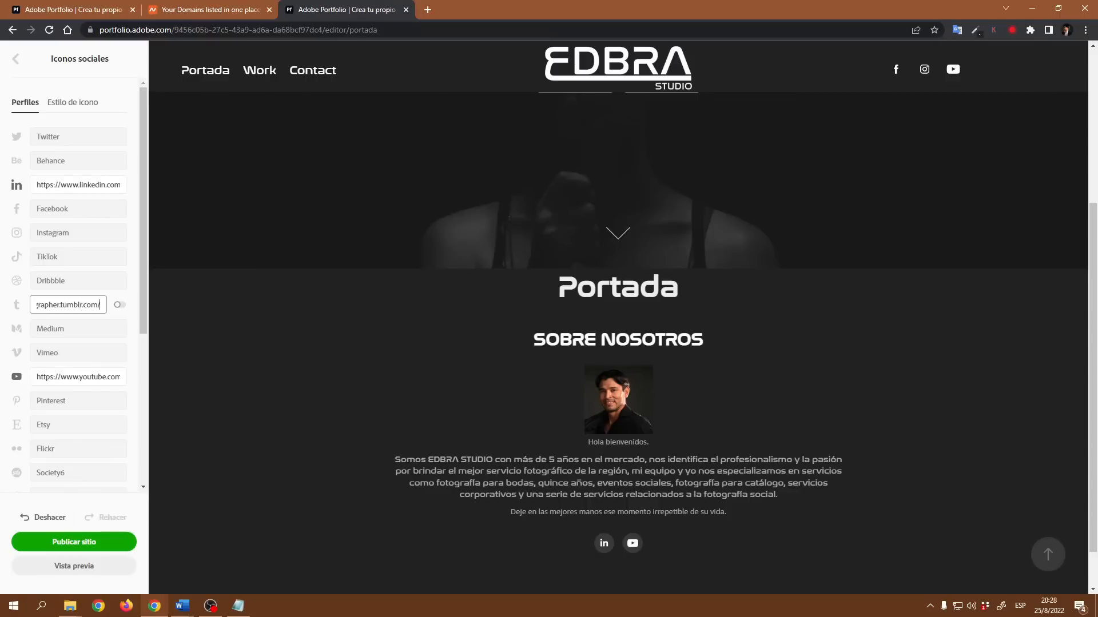
# - Paste the Instagram profile URL into its field and switch the Instagram icon on
pyautogui.hotkey('alt', 'Tab')
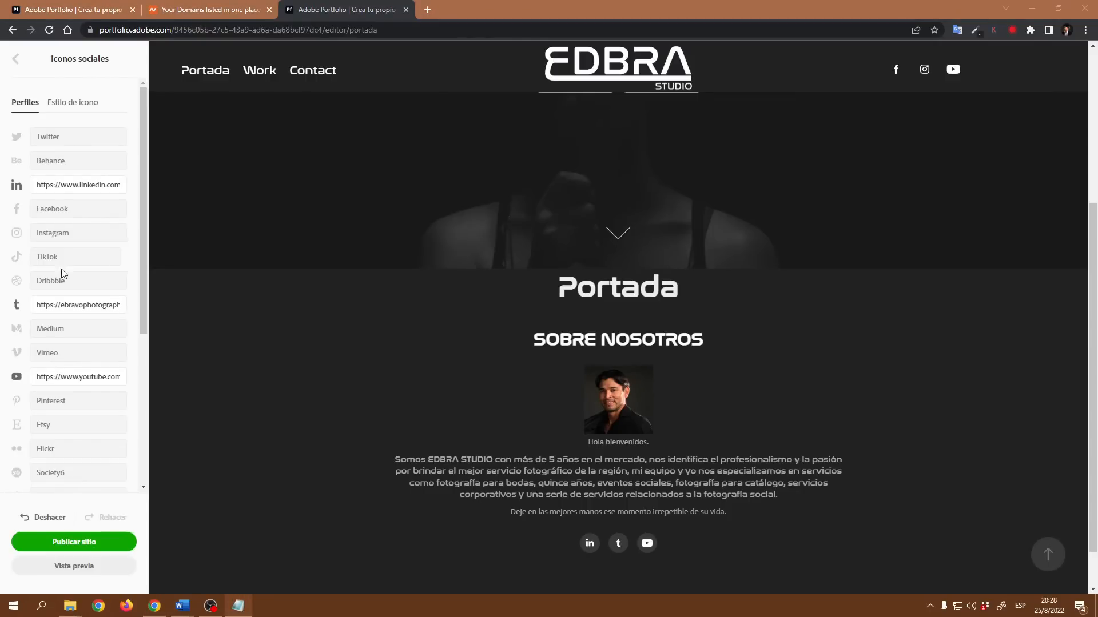
pyautogui.click(81, 236)
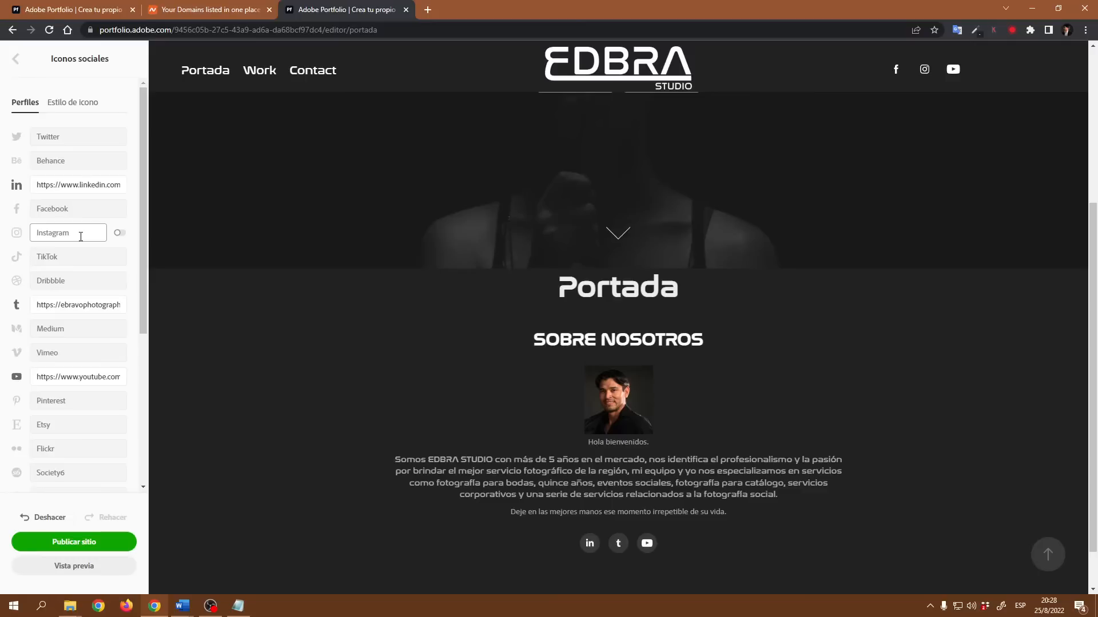
pyautogui.hotkey('ctrl', 'v')
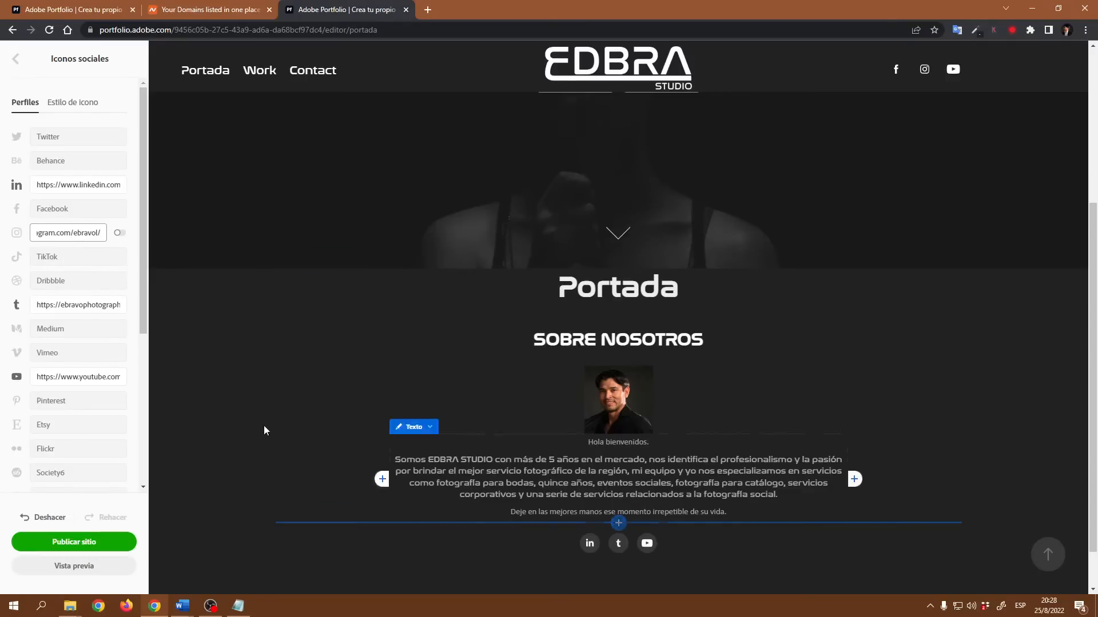
pyautogui.click(121, 233)
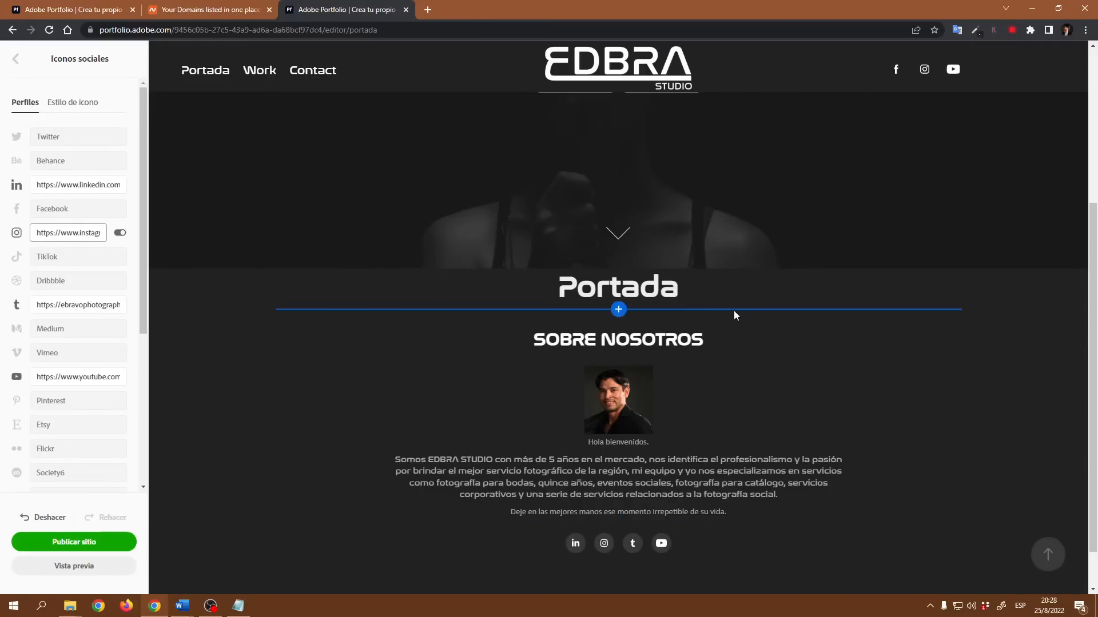
# - Add a text block below the social icons and enter the title NUESTRO TRABAJO
pyautogui.scroll(-2, 623, 457)
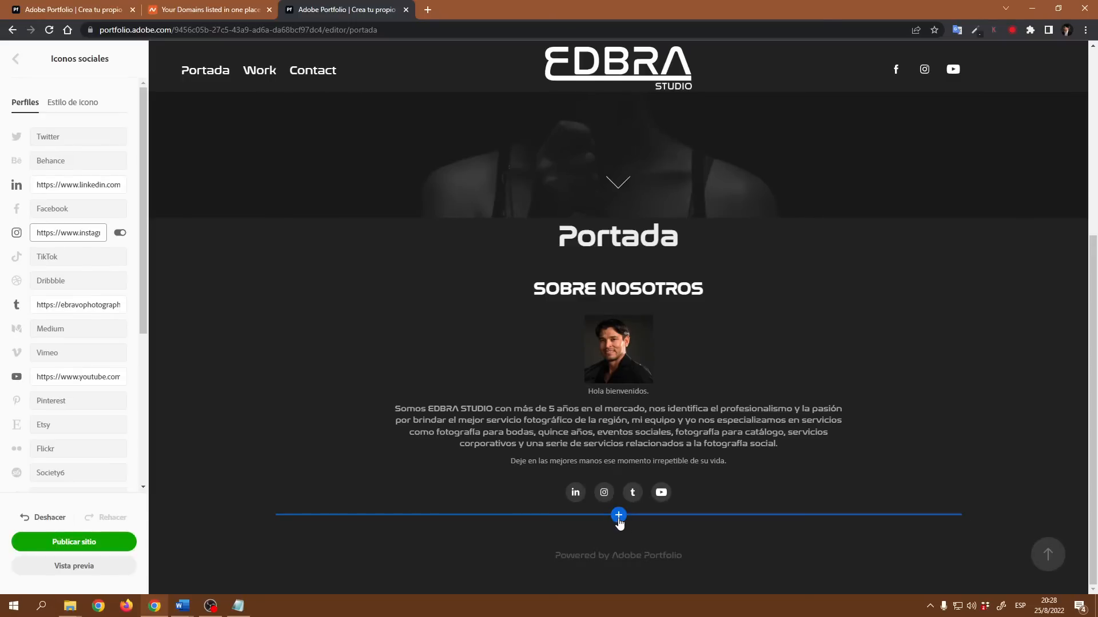
pyautogui.click(618, 516)
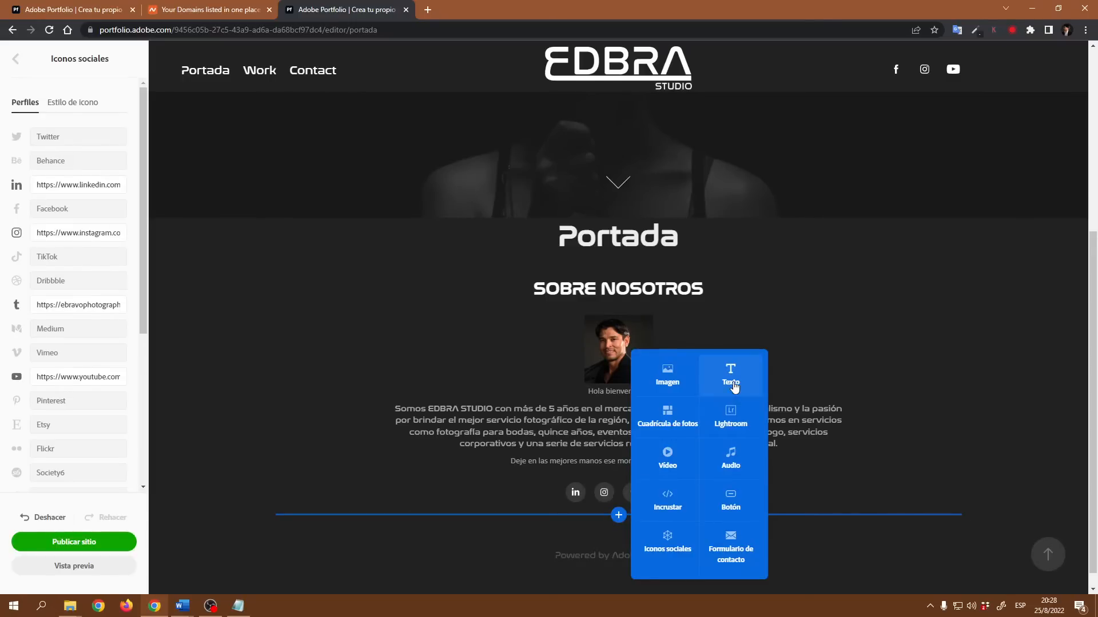
pyautogui.click(733, 384)
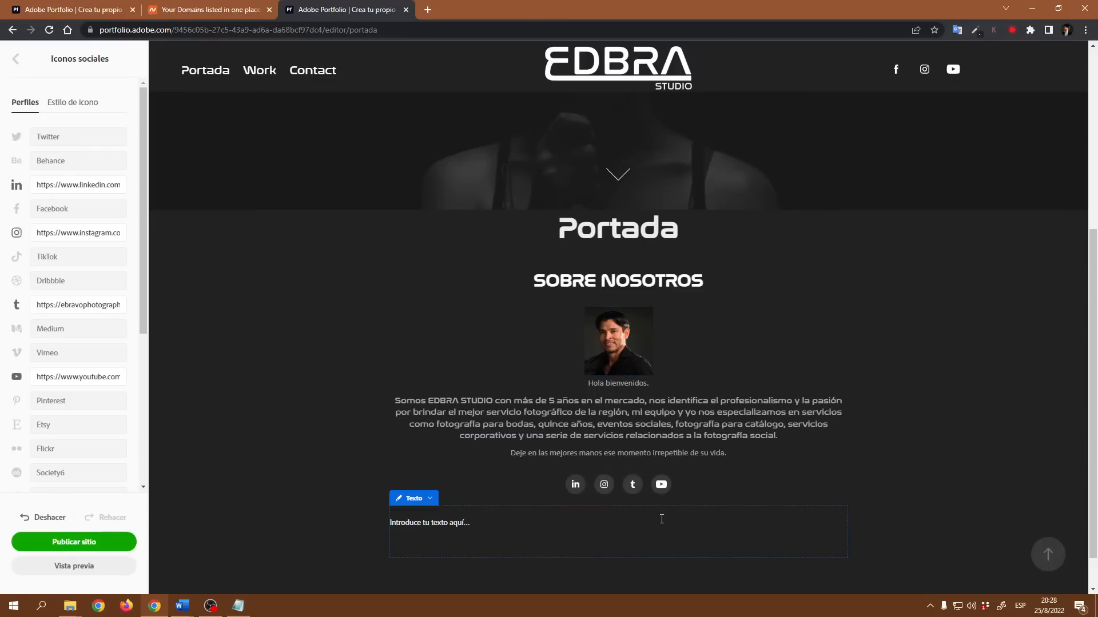
pyautogui.write('NUESTRO TRABAJO')
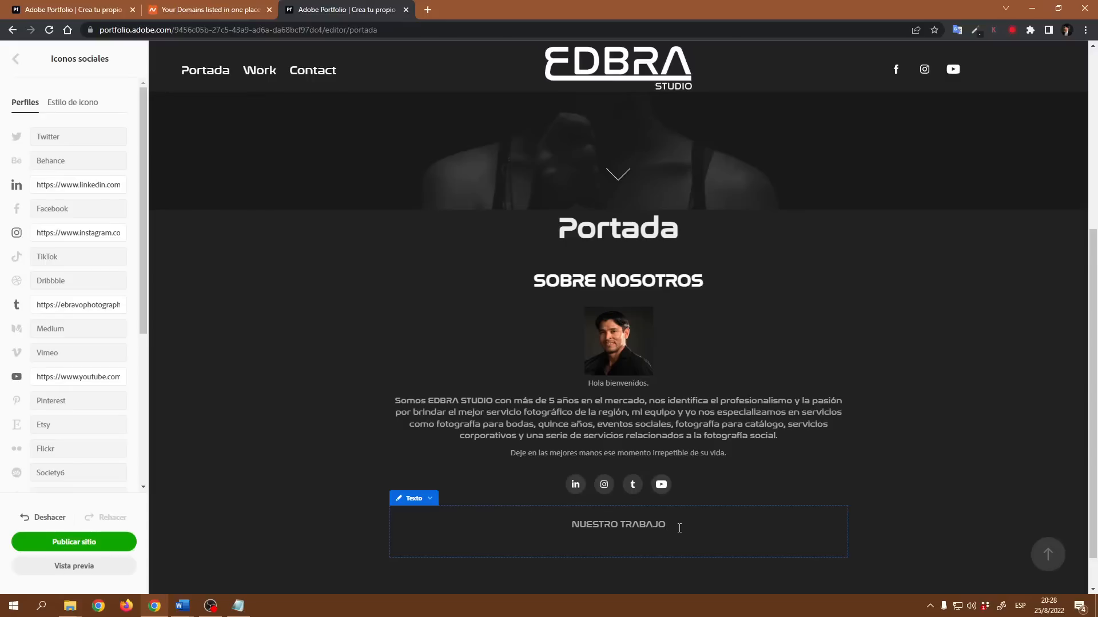
# - Format the NUESTRO TRABAJO text with the Cabecera style and a white #FFFFFF text color
pyautogui.moveTo(679, 523); pyautogui.dragTo(546, 521)
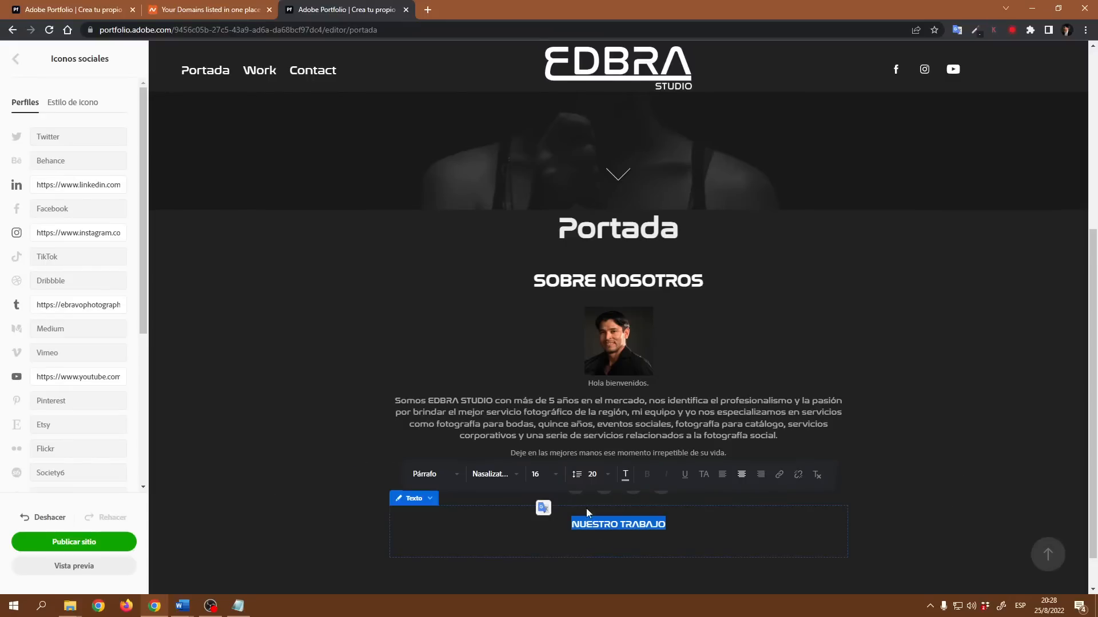
pyautogui.click(461, 475)
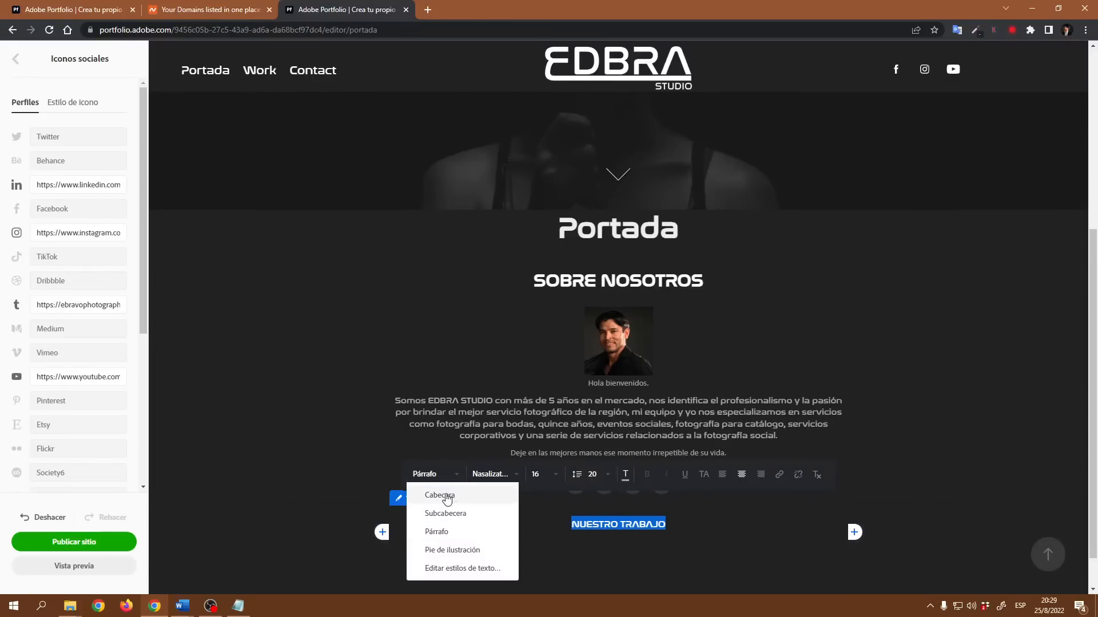
pyautogui.click(447, 497)
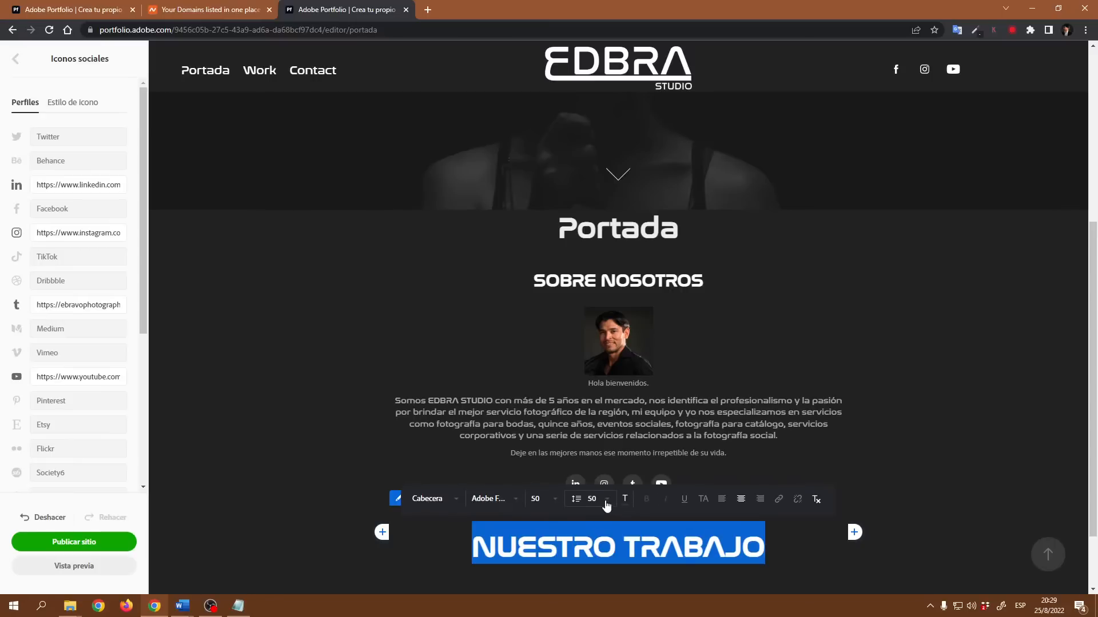
pyautogui.click(625, 499)
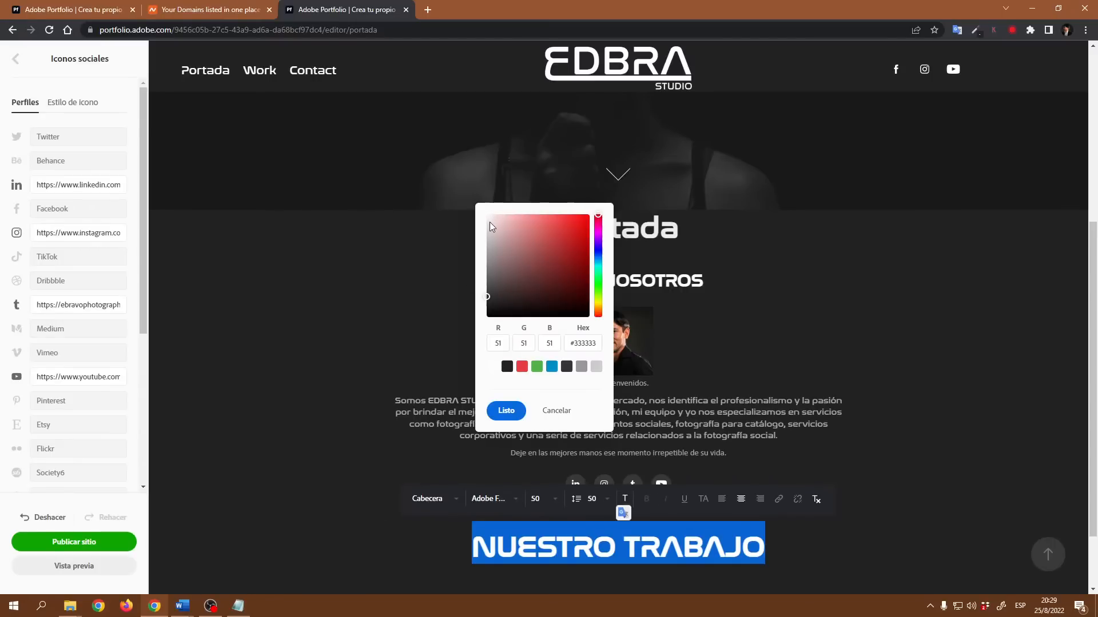
pyautogui.moveTo(489, 224); pyautogui.dragTo(482, 212)
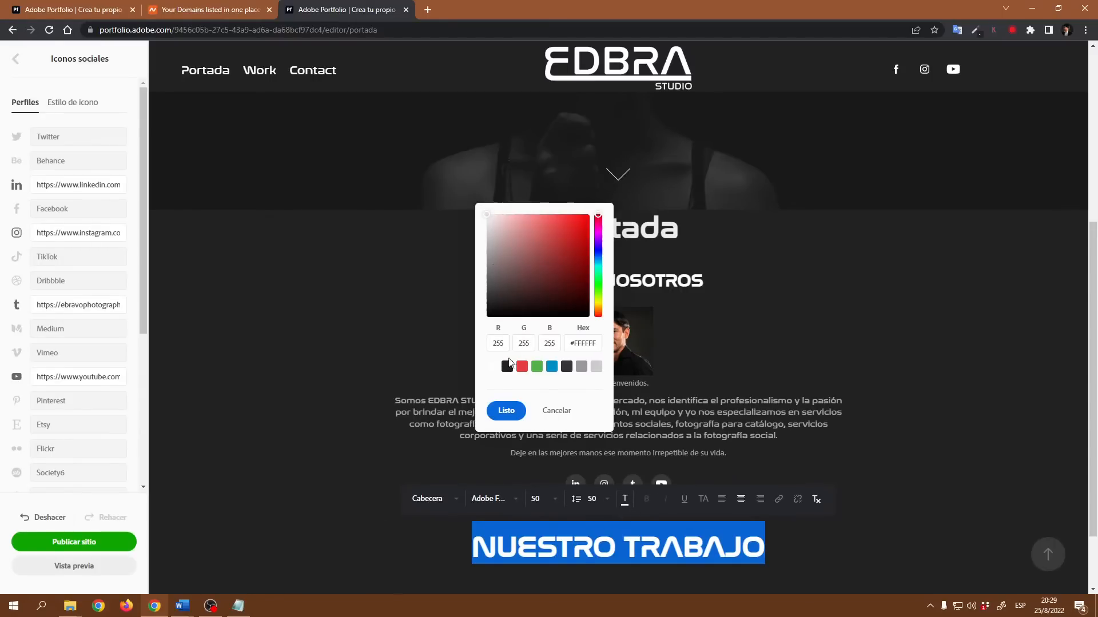
pyautogui.click(506, 411)
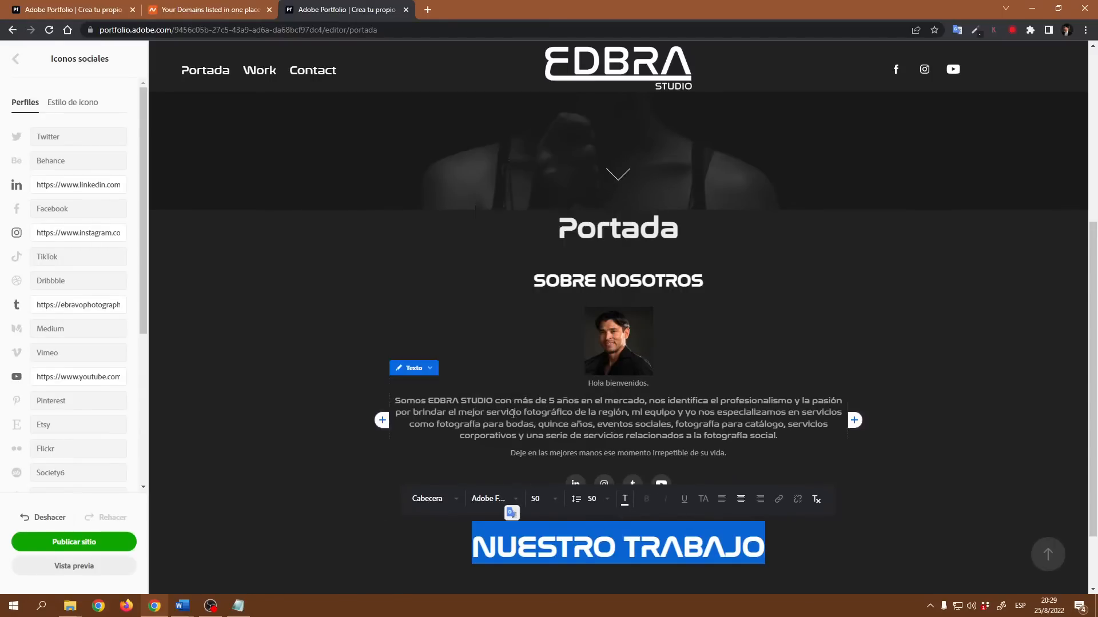
# - Set the NUESTRO TRABAJO heading's font size to 30
pyautogui.click(554, 501)
pyautogui.scroll(-3, 562, 558)
pyautogui.scroll(-3, 563, 560)
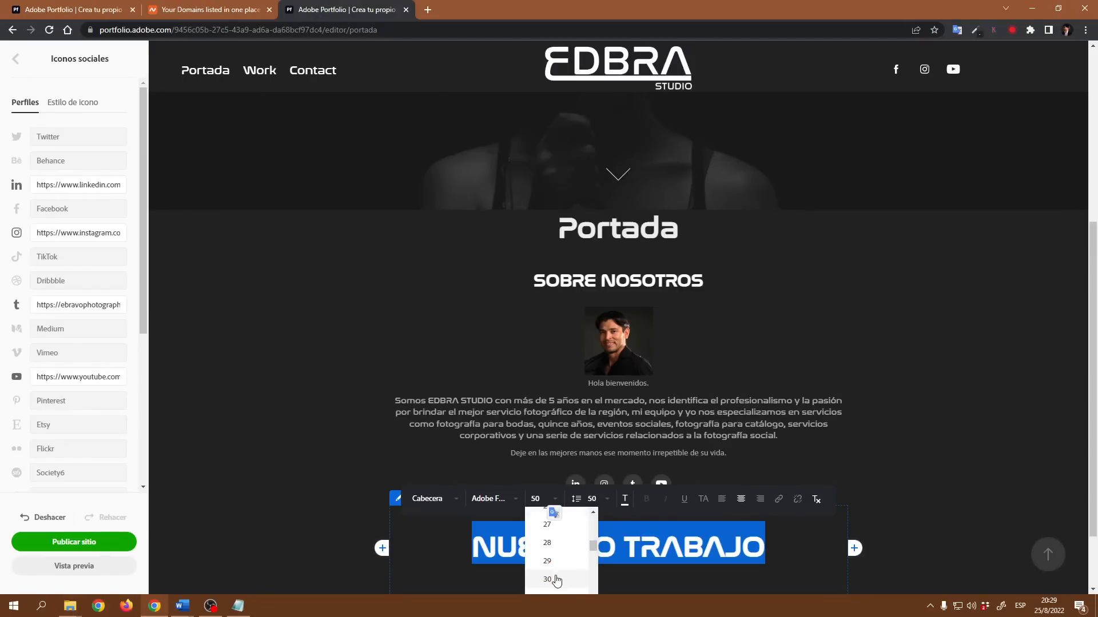
pyautogui.click(556, 580)
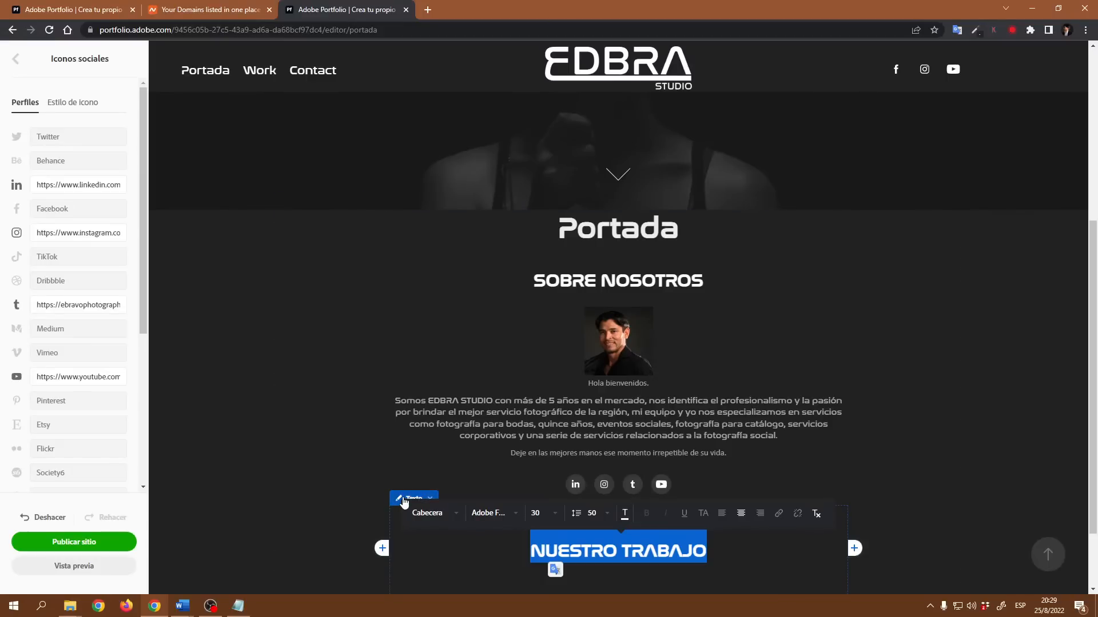
# - Set the heading text block's top and bottom margins to 0 px
pyautogui.click(404, 502)
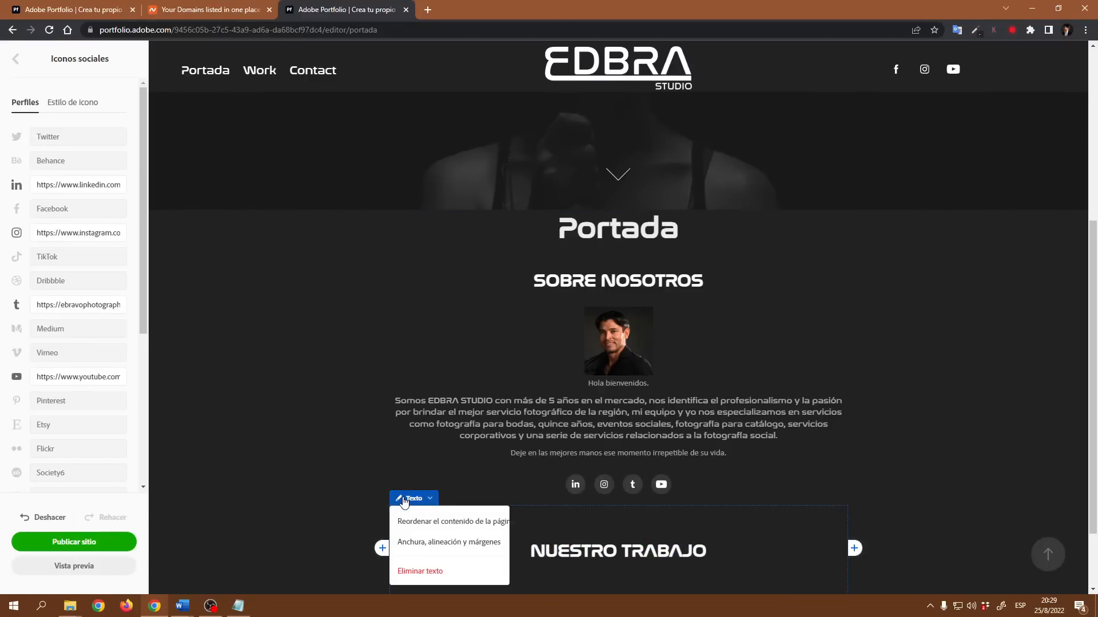
pyautogui.click(413, 547)
pyautogui.moveTo(23, 229); pyautogui.dragTo(14, 230)
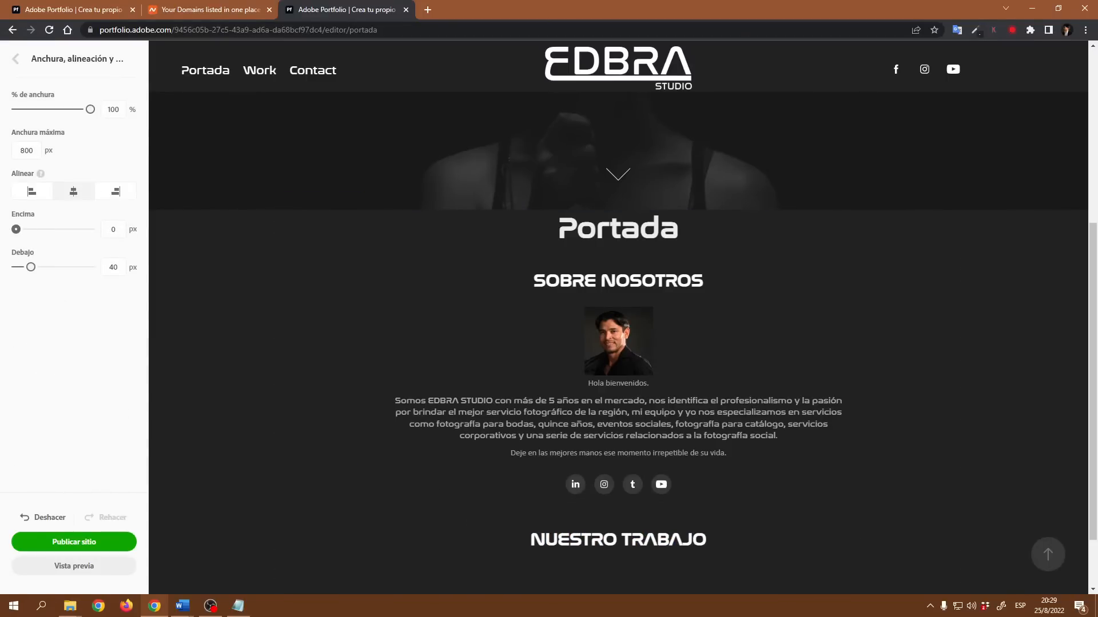
pyautogui.moveTo(31, 267); pyautogui.dragTo(16, 267)
# - Add a photo grid block below the NUESTRO TRABAJO heading
pyautogui.scroll(-1, 1004, 406)
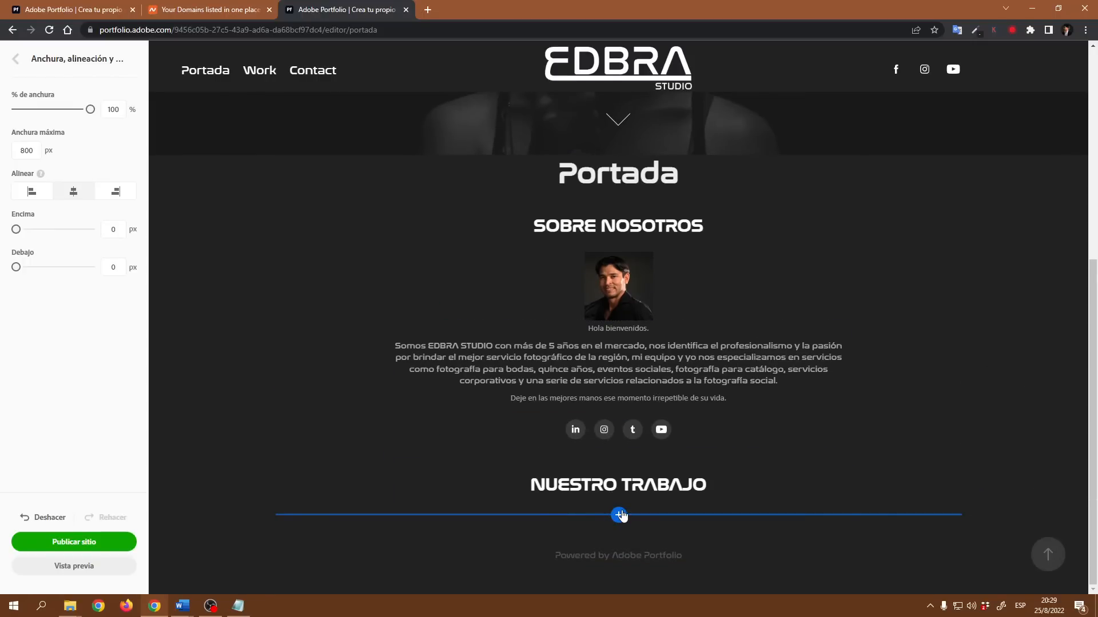
pyautogui.click(618, 517)
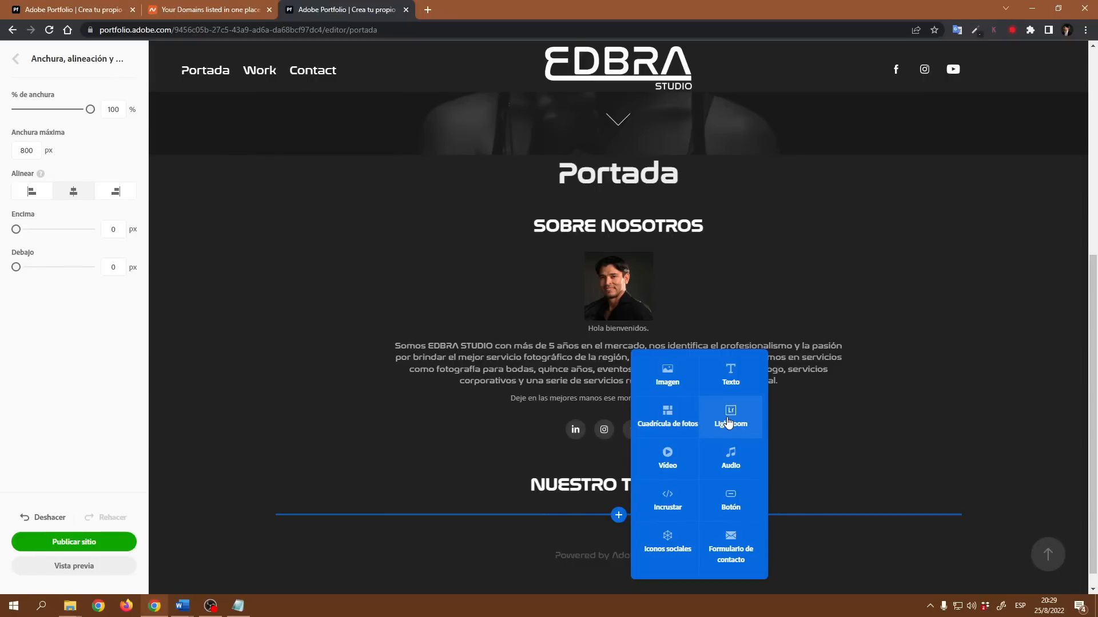
pyautogui.click(678, 423)
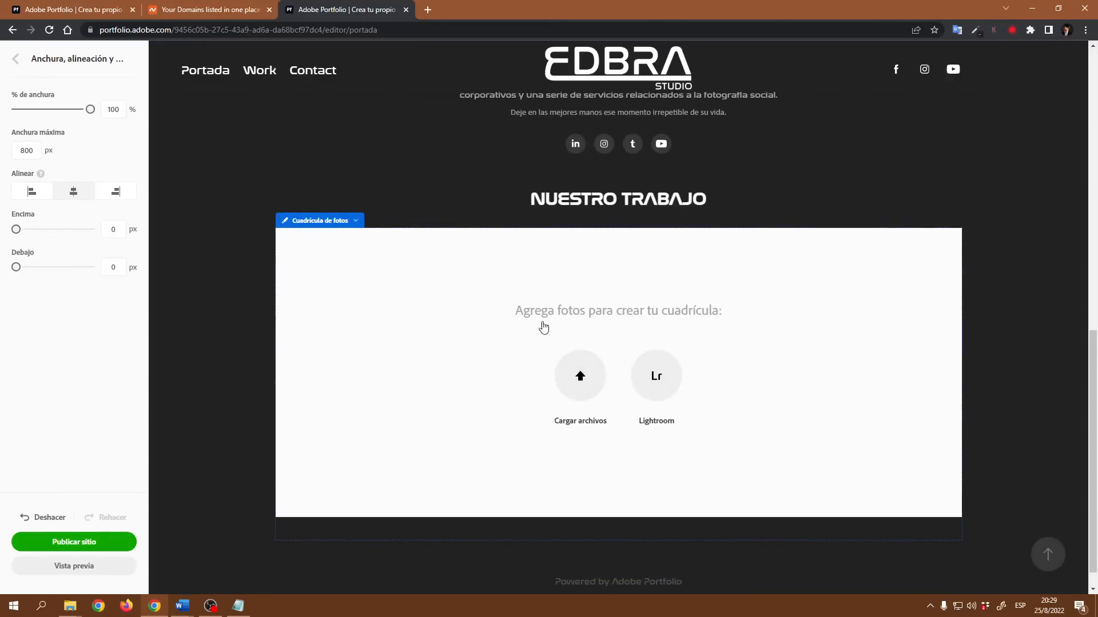
pyautogui.click(663, 379)
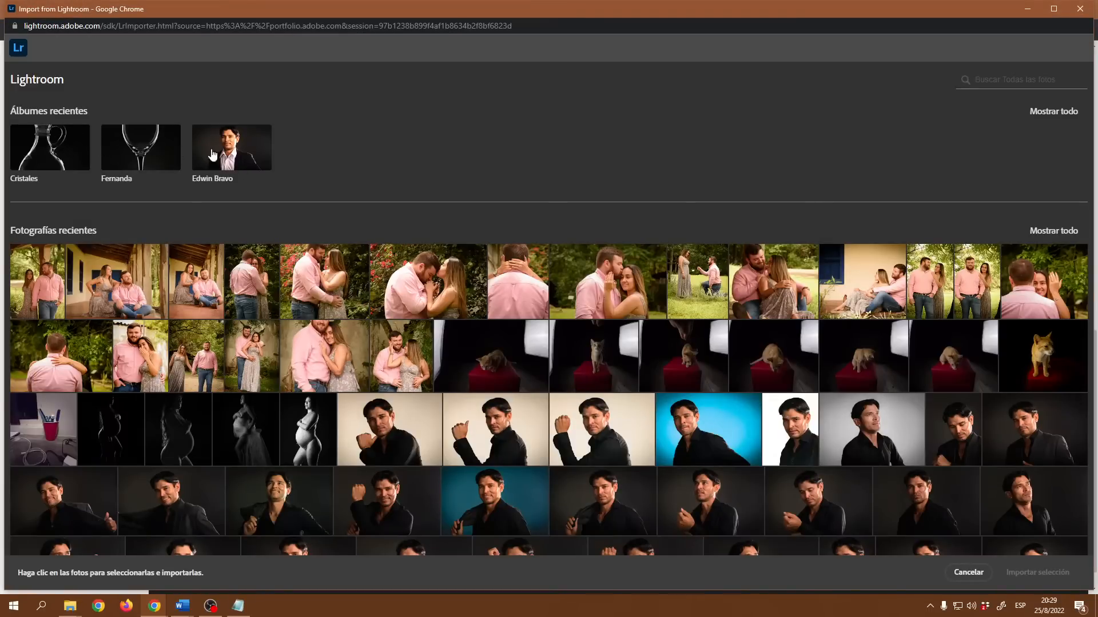
pyautogui.click(1080, 10)
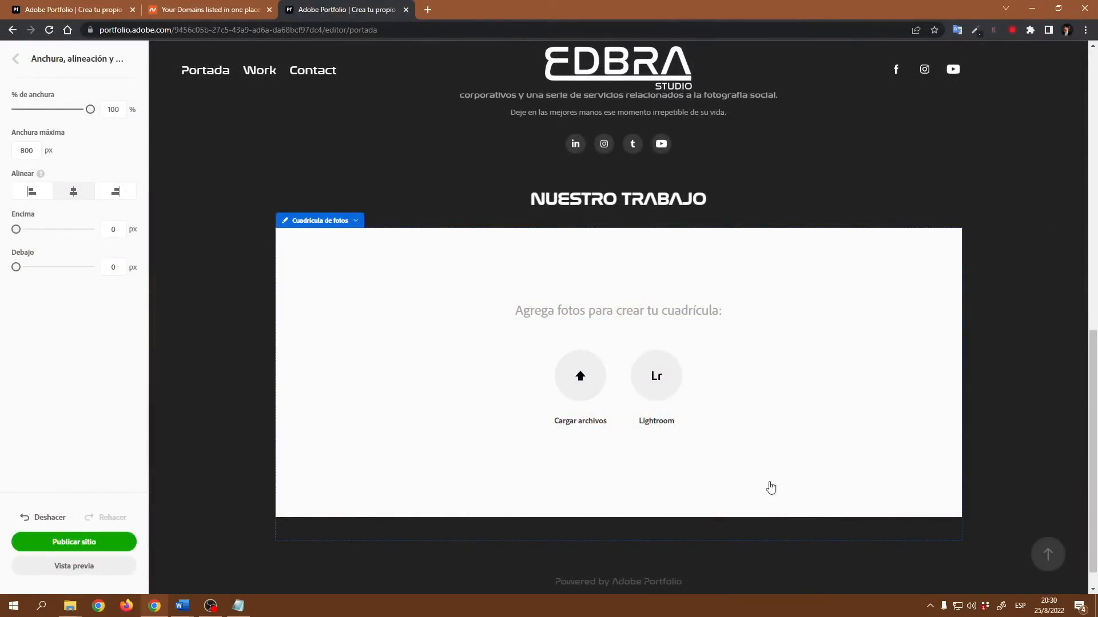
# - Upload 16 photos from the Proyecto EDBRA Portfolio folder into the photo grid
pyautogui.click(589, 387)
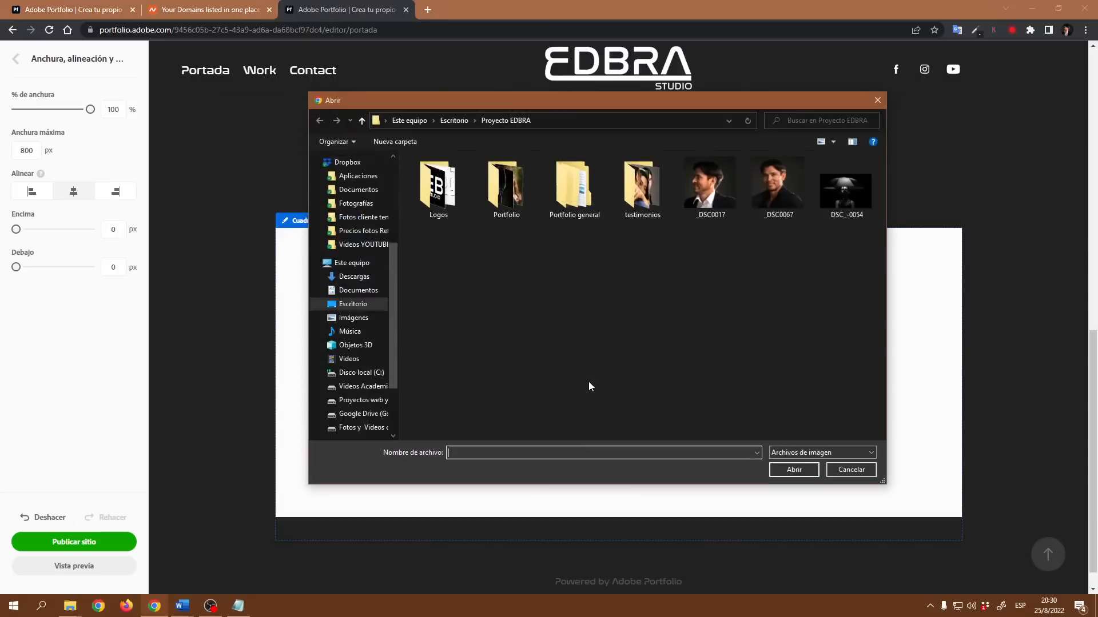
pyautogui.doubleClick(505, 181)
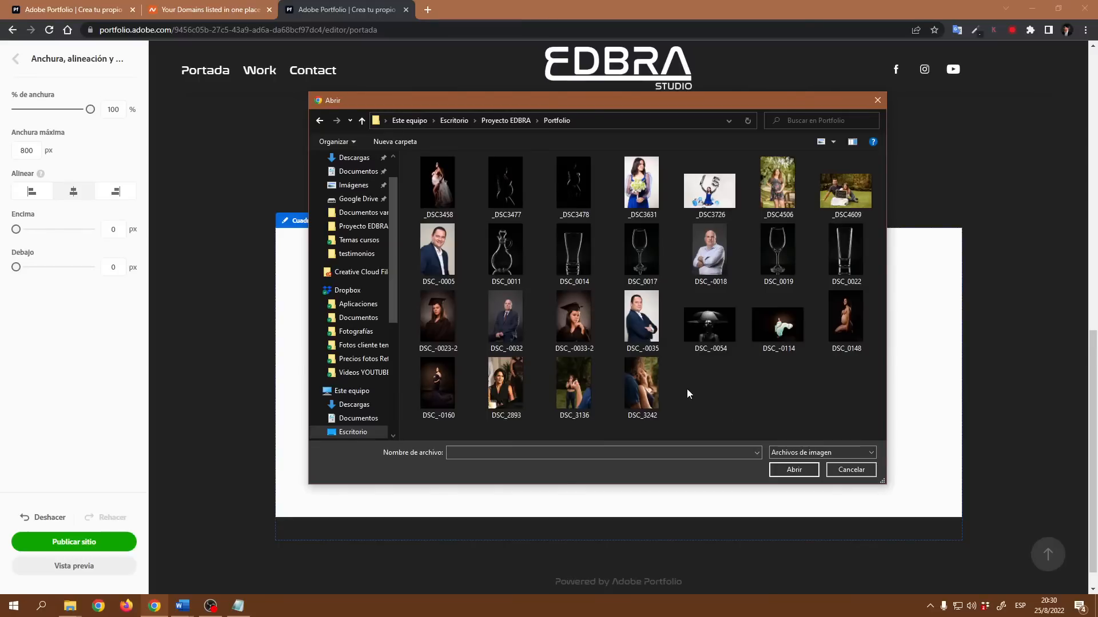
pyautogui.click(650, 330)
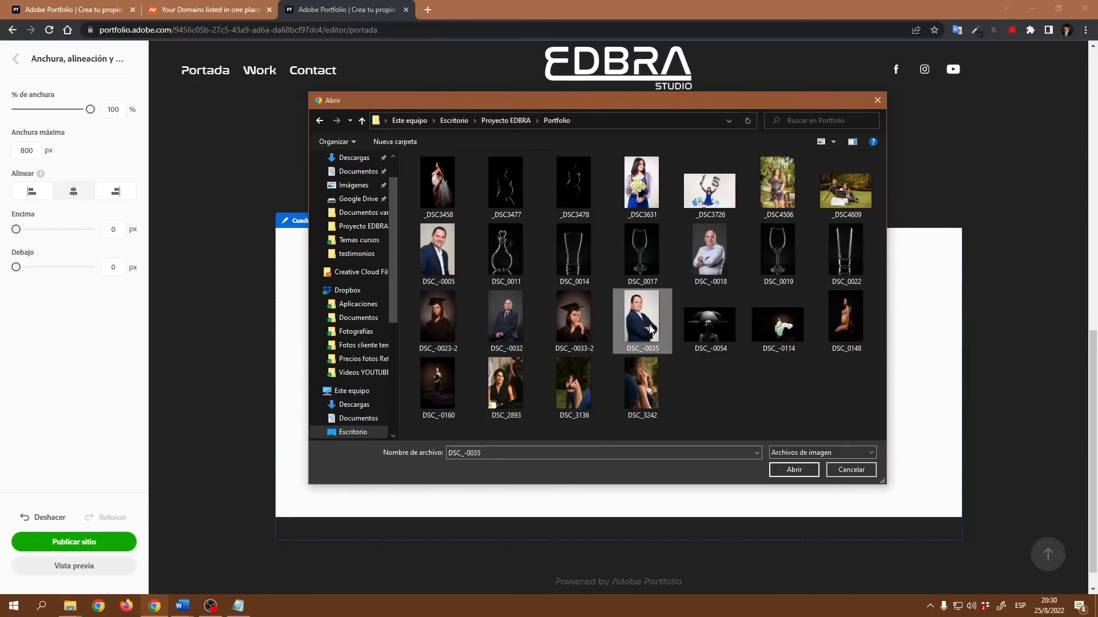
pyautogui.keyDown('ctrl'); pyautogui.click(722, 270); pyautogui.keyUp('ctrl')
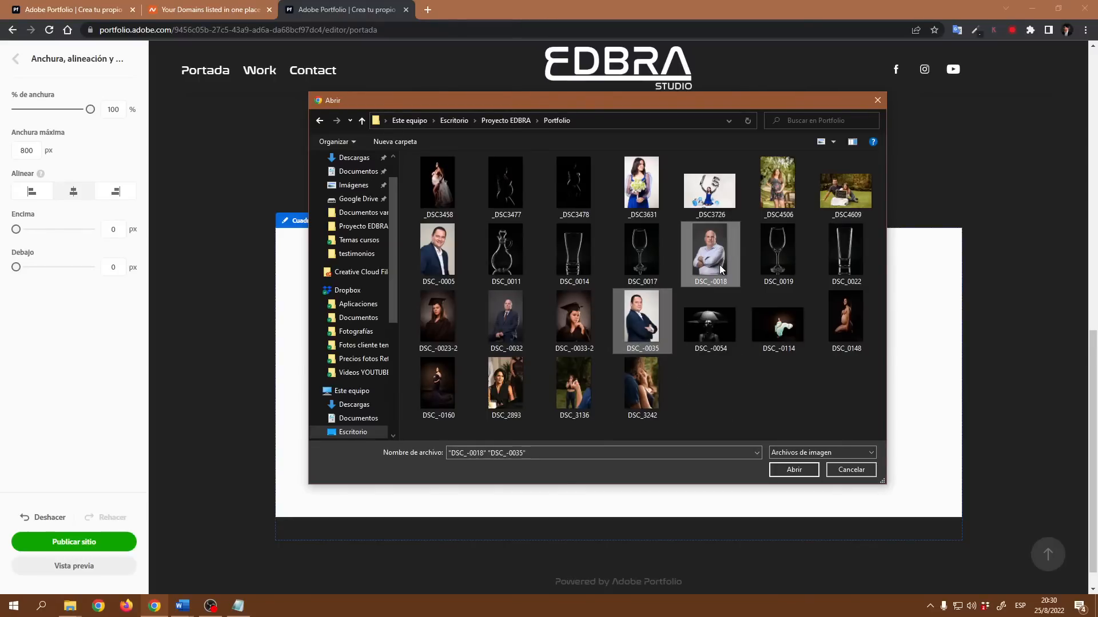
pyautogui.keyDown('ctrl'); pyautogui.click(724, 338); pyautogui.keyUp('ctrl')
pyautogui.keyDown('ctrl'); pyautogui.click(777, 337); pyautogui.keyUp('ctrl')
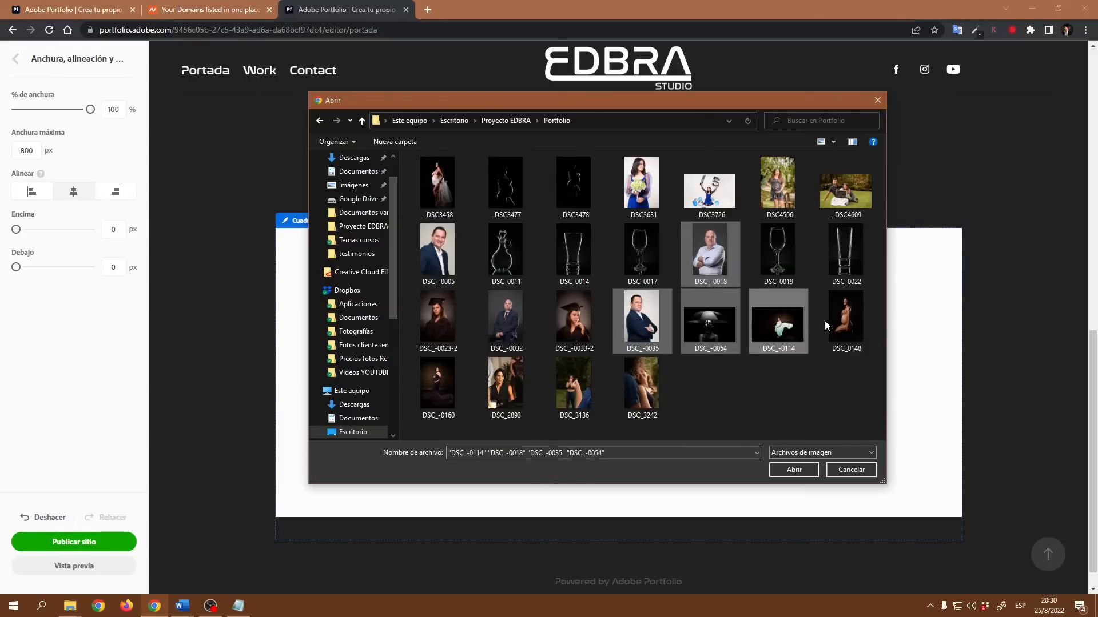
pyautogui.keyDown('ctrl'); pyautogui.click(860, 318); pyautogui.keyUp('ctrl')
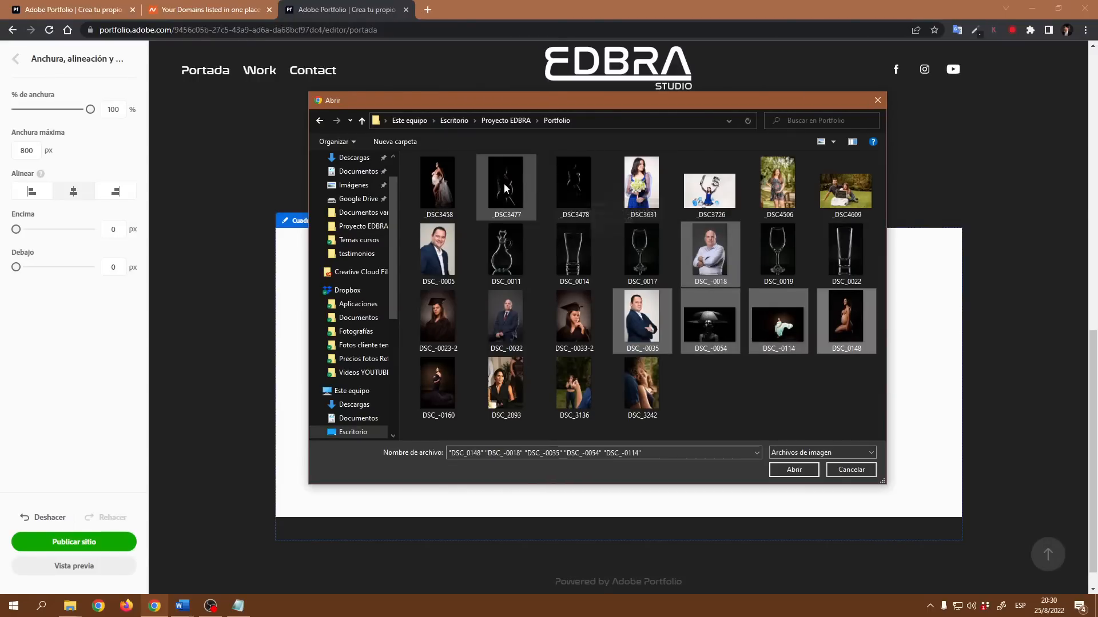
pyautogui.keyDown('ctrl'); pyautogui.click(515, 182); pyautogui.keyUp('ctrl')
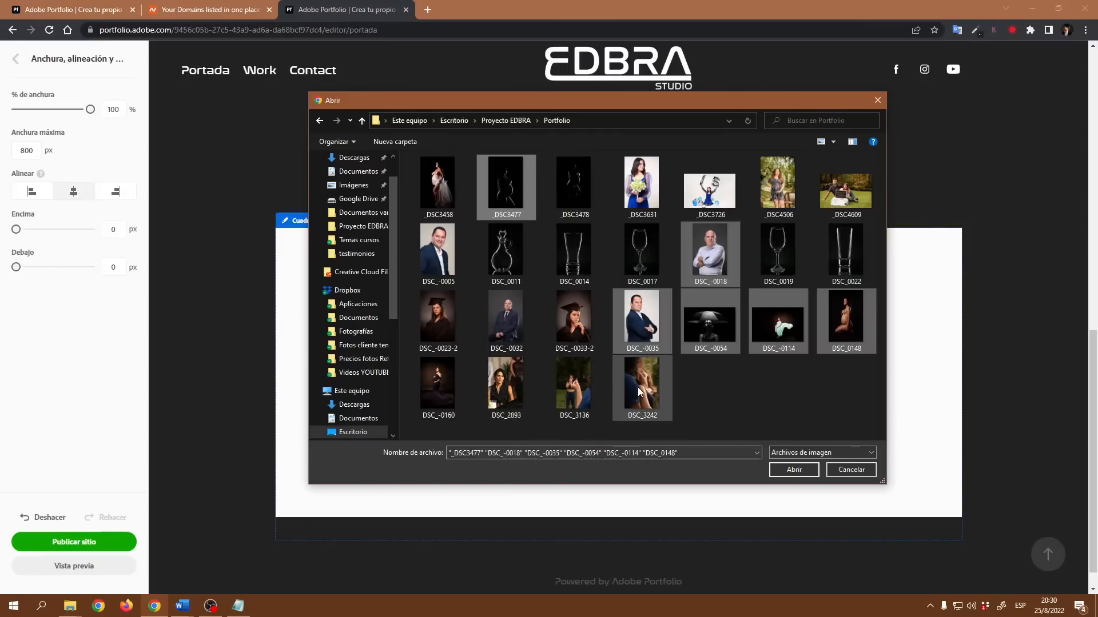
pyautogui.keyDown('ctrl'); pyautogui.click(585, 388); pyautogui.keyUp('ctrl')
pyautogui.keyDown('ctrl'); pyautogui.click(783, 250); pyautogui.keyUp('ctrl')
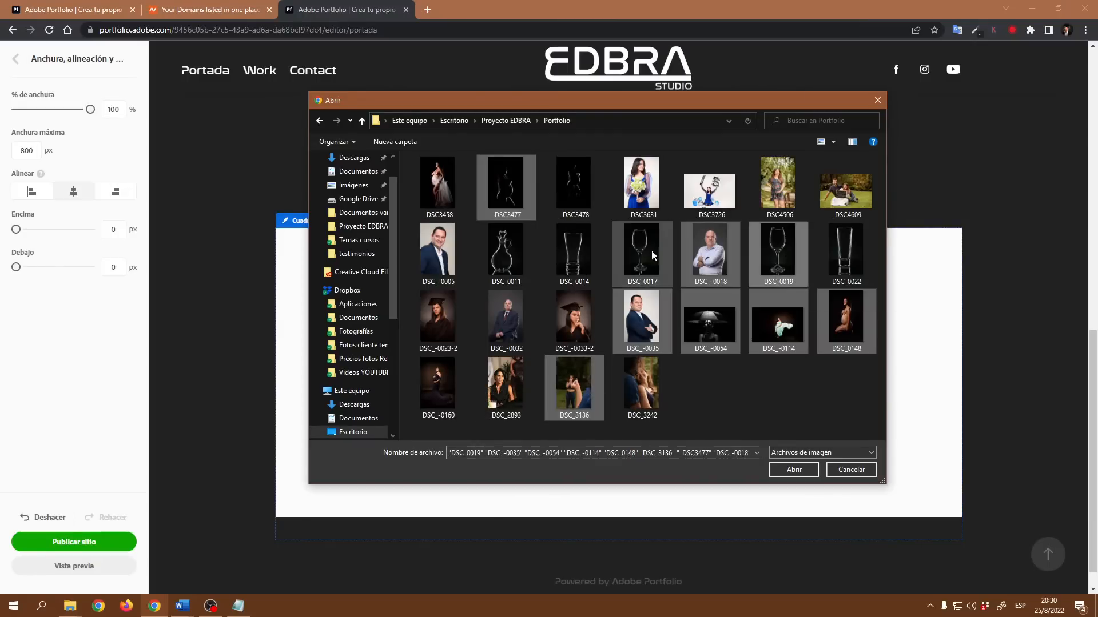
pyautogui.keyDown('ctrl'); pyautogui.click(845, 251); pyautogui.keyUp('ctrl')
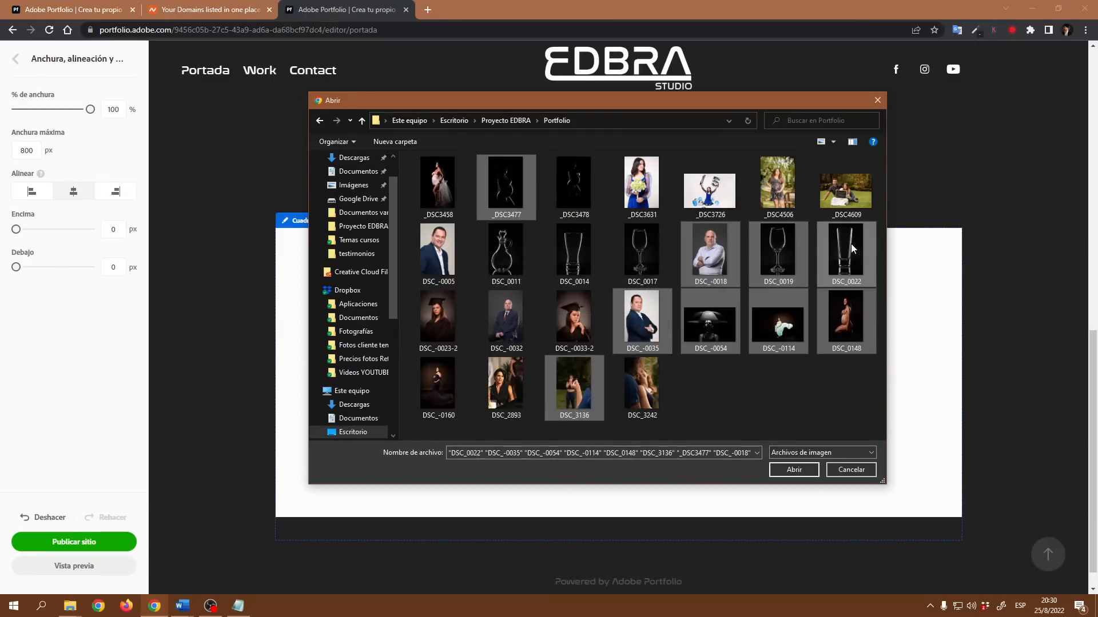
pyautogui.keyDown('ctrl'); pyautogui.click(703, 190); pyautogui.keyUp('ctrl')
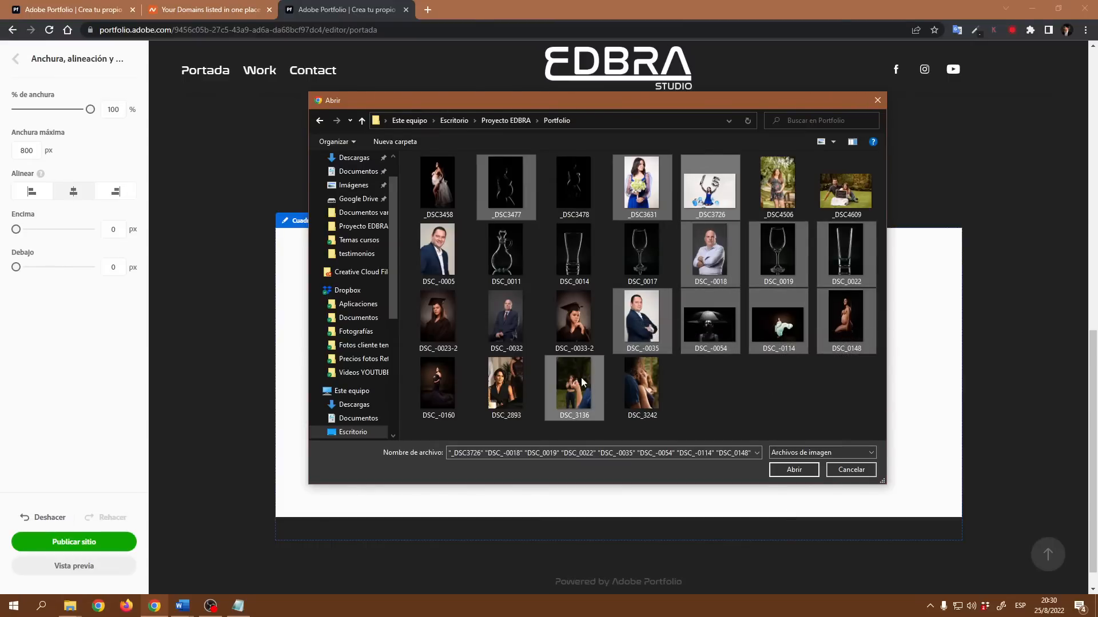
pyautogui.keyDown('ctrl'); pyautogui.click(591, 320); pyautogui.keyUp('ctrl')
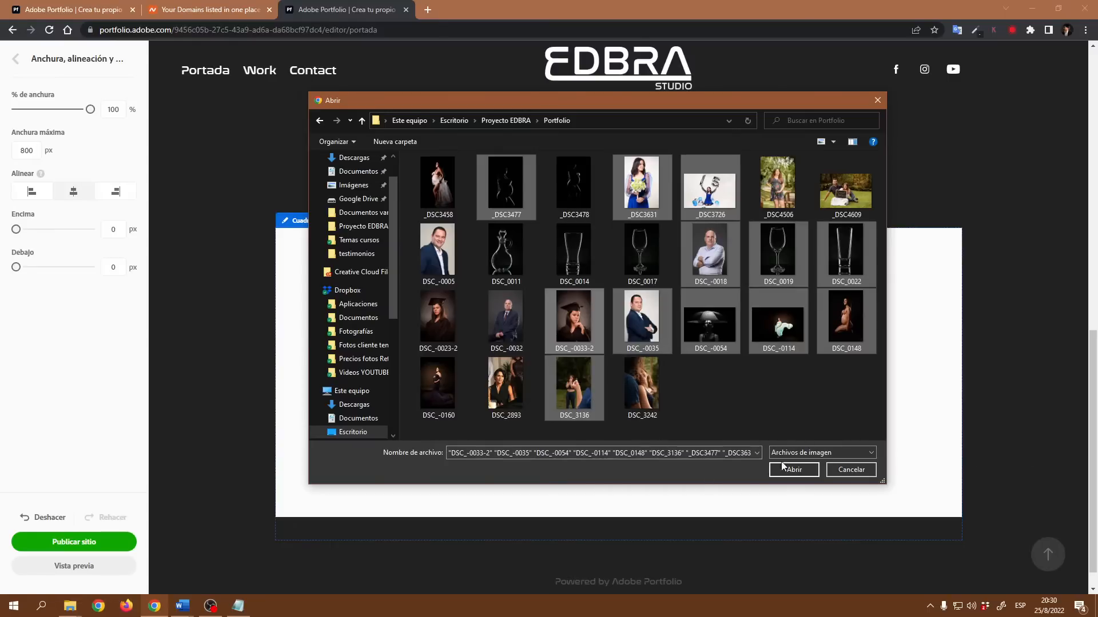
pyautogui.keyDown('ctrl'); pyautogui.click(518, 317); pyautogui.keyUp('ctrl')
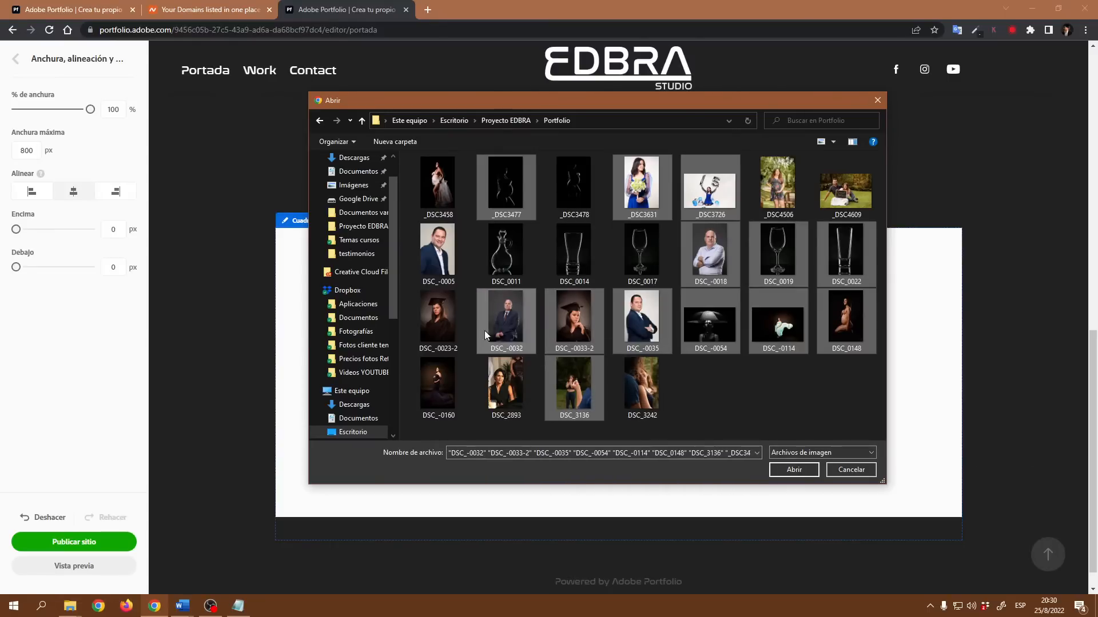
pyautogui.keyDown('ctrl'); pyautogui.click(441, 318); pyautogui.keyUp('ctrl')
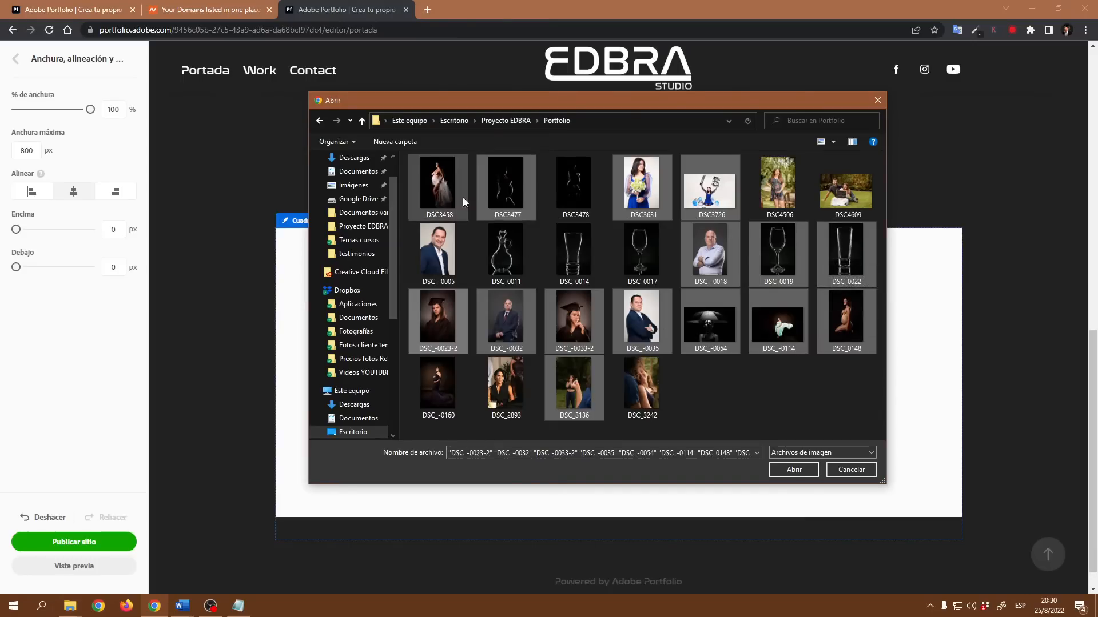
pyautogui.keyDown('ctrl'); pyautogui.click(445, 178); pyautogui.keyUp('ctrl')
pyautogui.keyDown('ctrl'); pyautogui.click(439, 379); pyautogui.keyUp('ctrl')
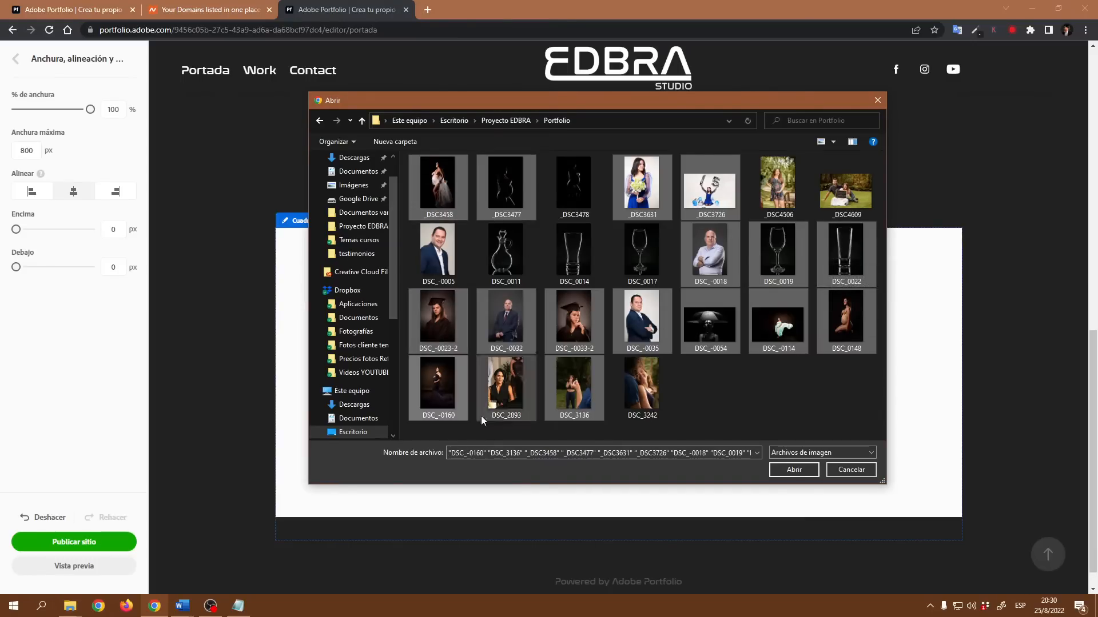
pyautogui.keyDown('ctrl'); pyautogui.click(585, 391); pyautogui.keyUp('ctrl')
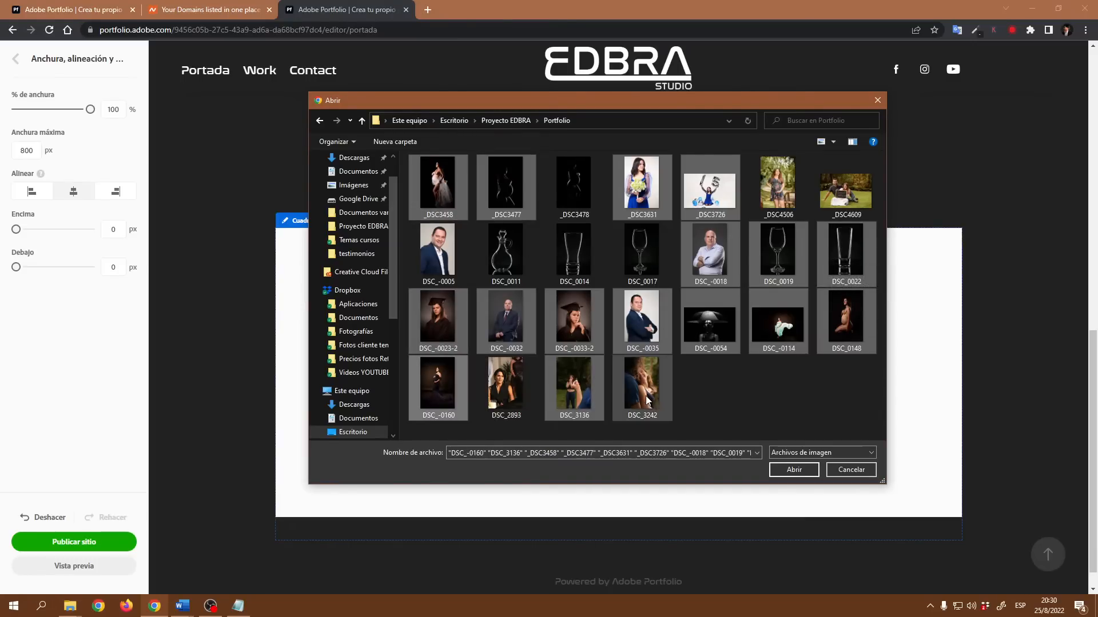
pyautogui.click(784, 471)
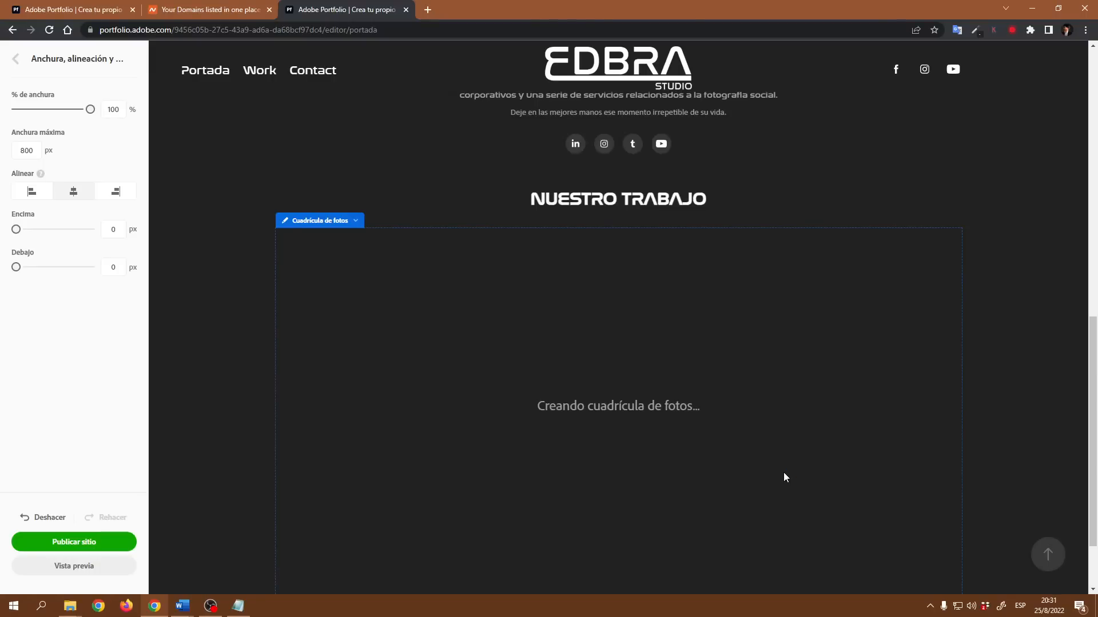
# - Open the photo grid's style settings and set the images-per-row limit slider to 5
pyautogui.scroll(-2, 775, 489)
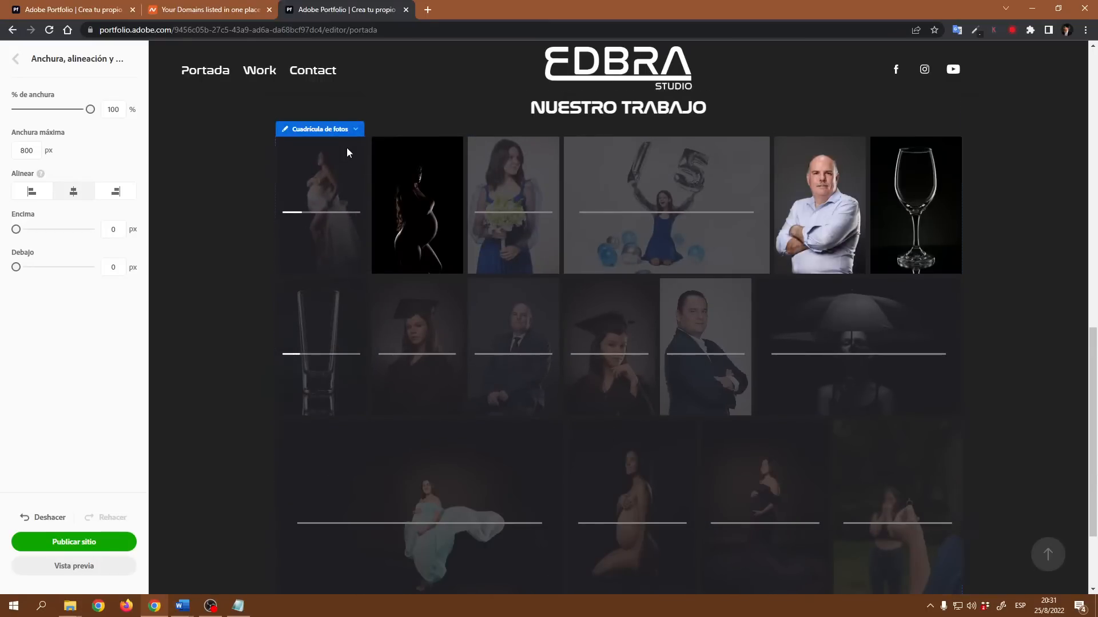
pyautogui.click(345, 130)
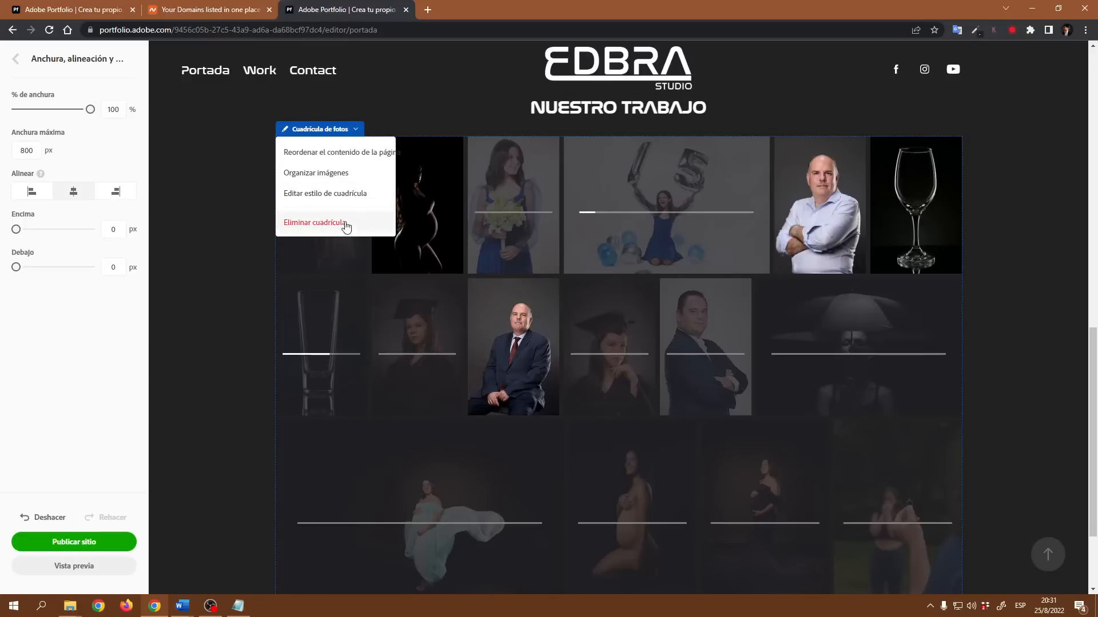
pyautogui.click(348, 194)
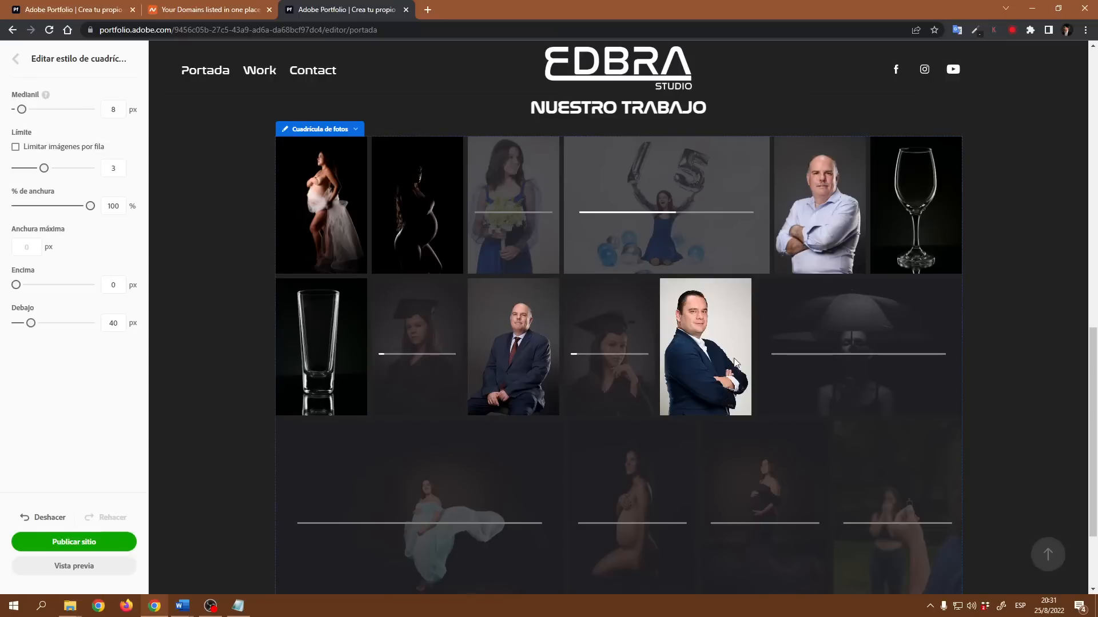
pyautogui.scroll(-3, 915, 379)
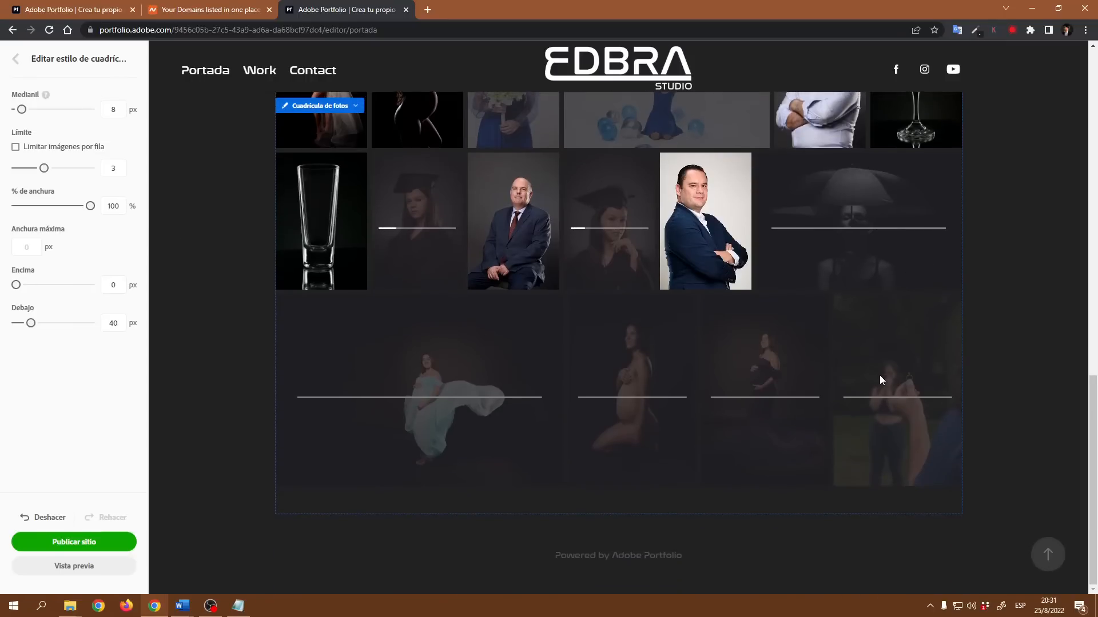
pyautogui.scroll(3, 880, 377)
pyautogui.scroll(-3, 506, 304)
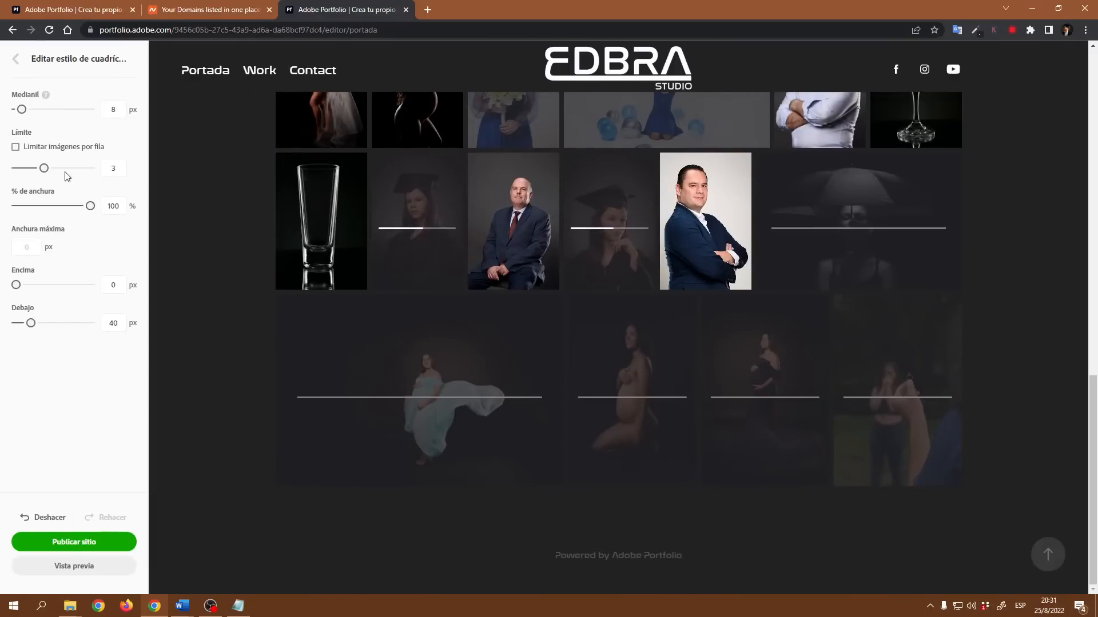
pyautogui.moveTo(46, 168); pyautogui.dragTo(52, 167)
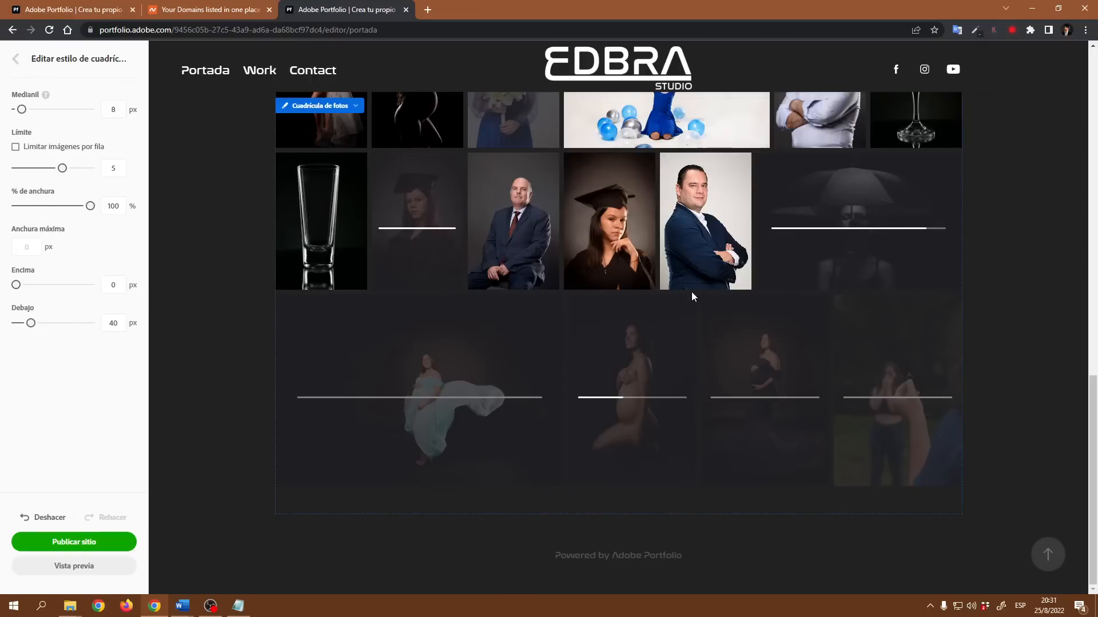
pyautogui.scroll(5, 716, 334)
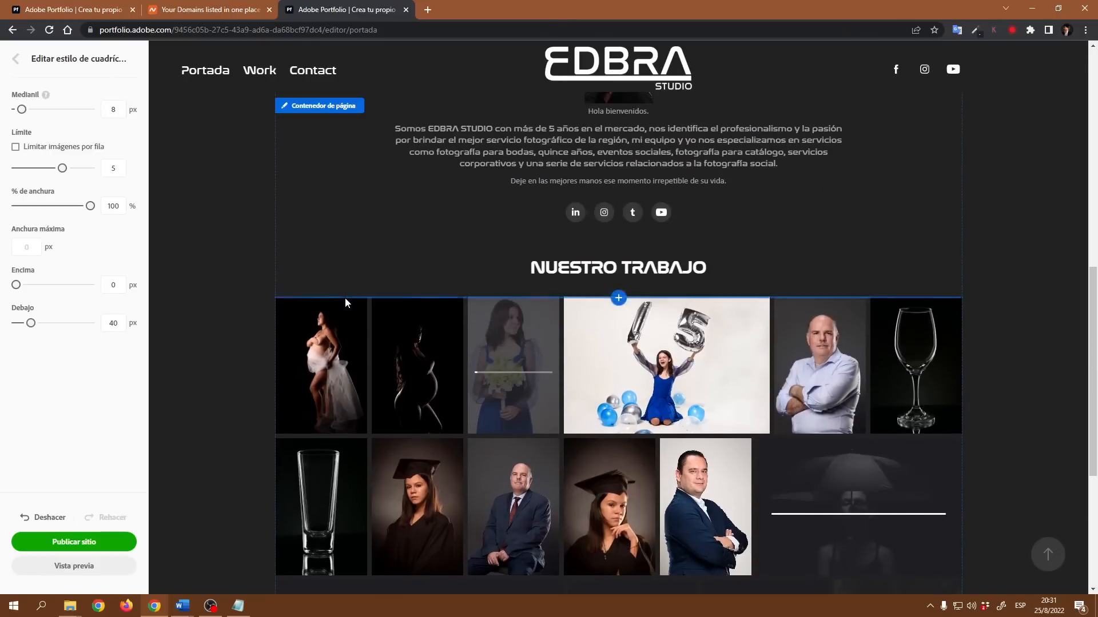
pyautogui.click(346, 289)
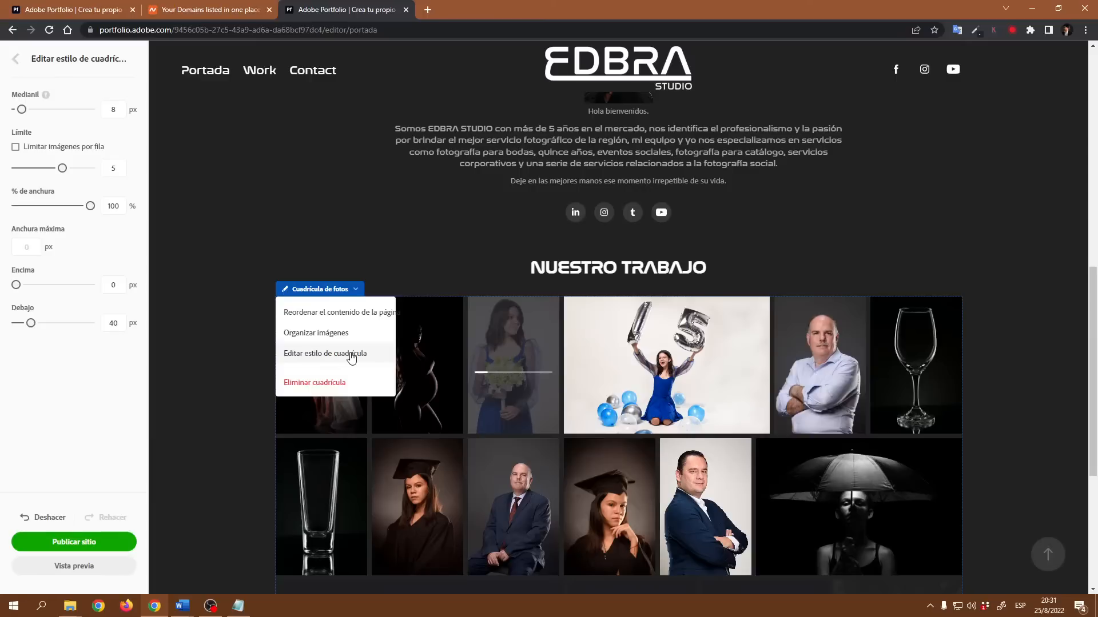
pyautogui.click(350, 353)
pyautogui.click(354, 290)
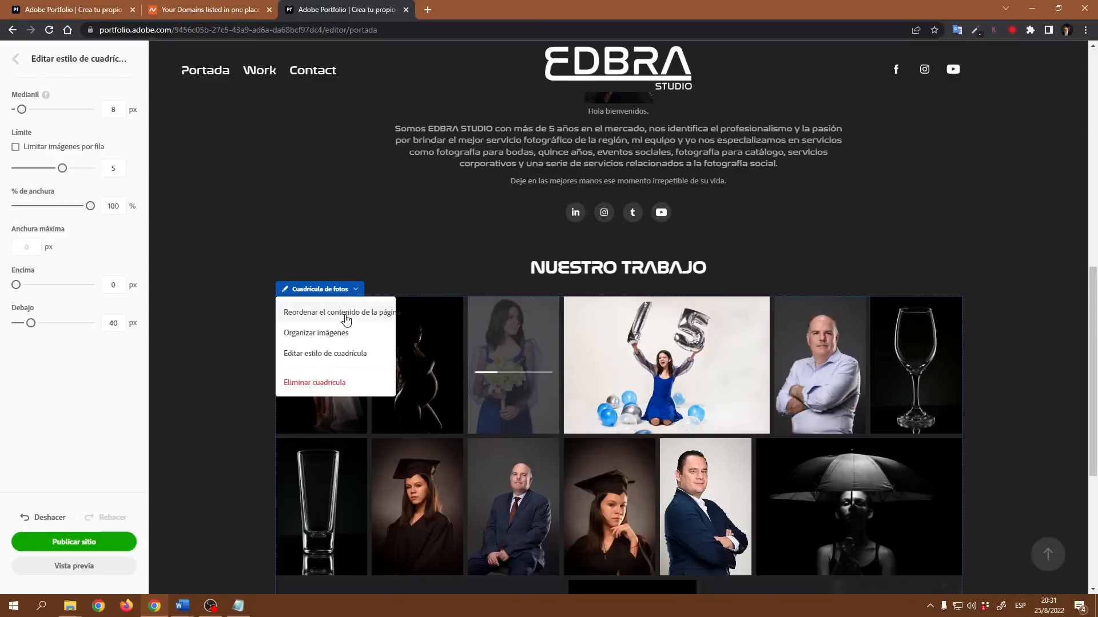
pyautogui.click(345, 316)
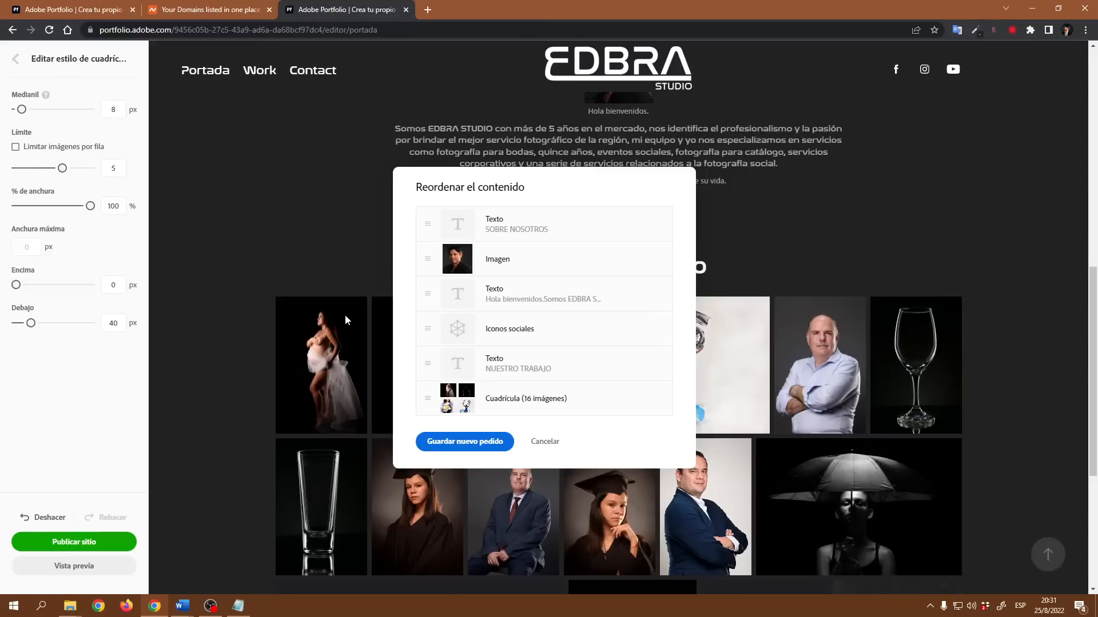
pyautogui.click(547, 445)
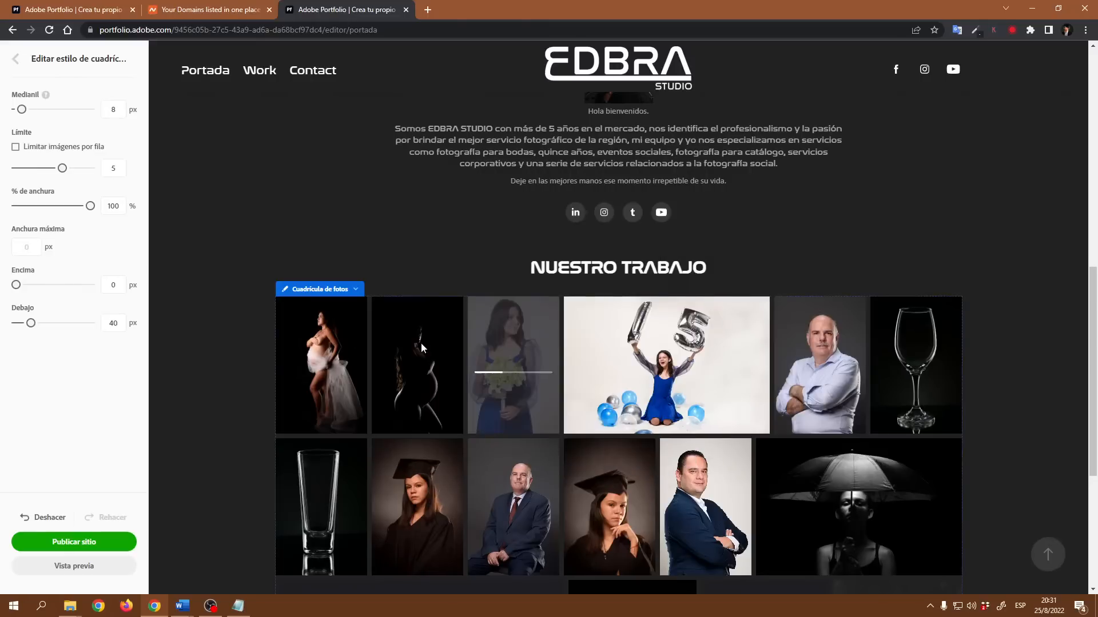
# - Rearrange the photo grid's images into a custom order with the Organize Images tool and confirm
pyautogui.click(355, 289)
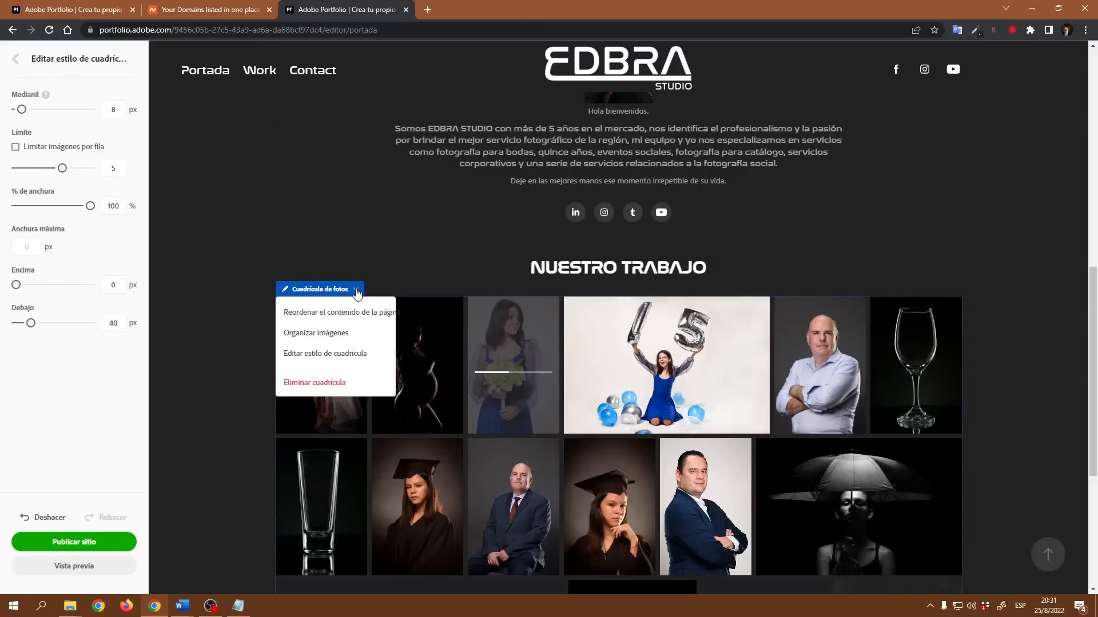
pyautogui.click(327, 334)
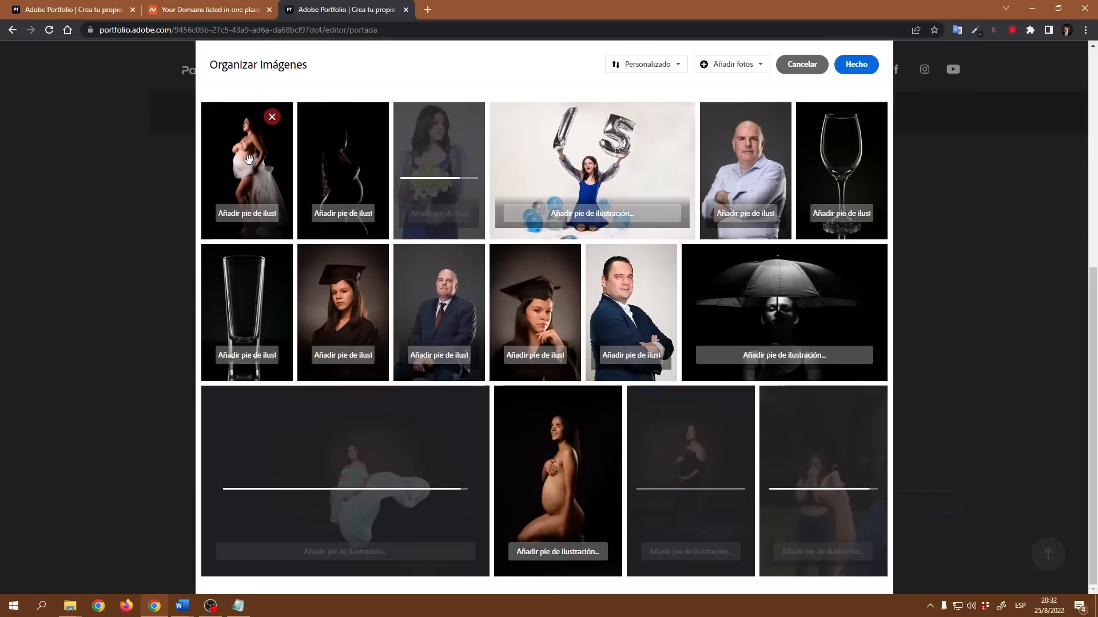
pyautogui.moveTo(251, 165); pyautogui.dragTo(796, 159)
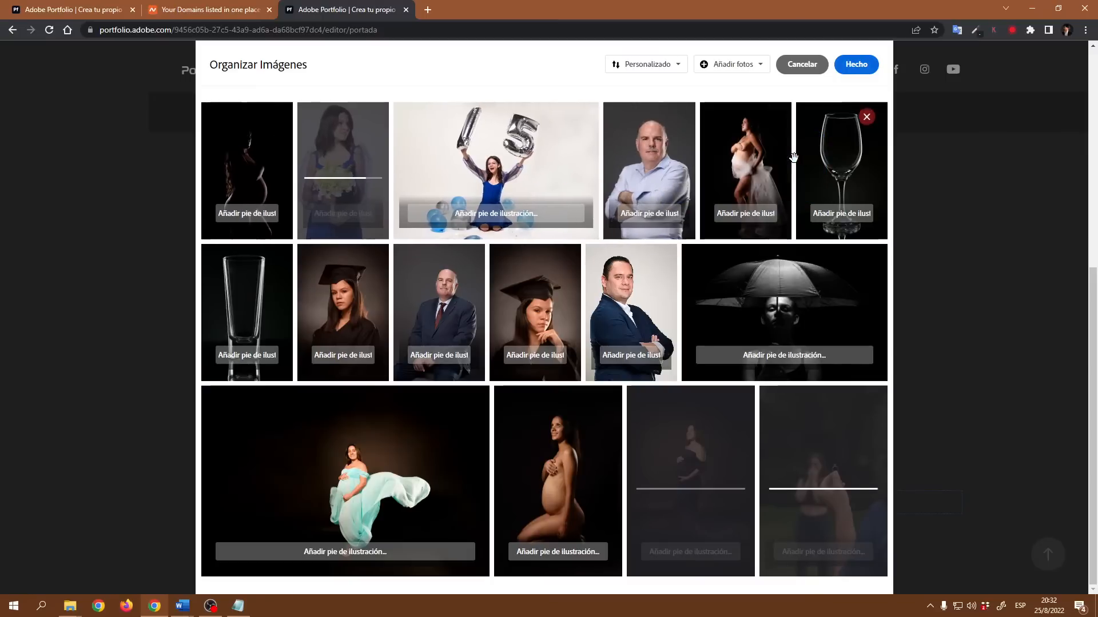
pyautogui.moveTo(460, 320); pyautogui.dragTo(281, 183)
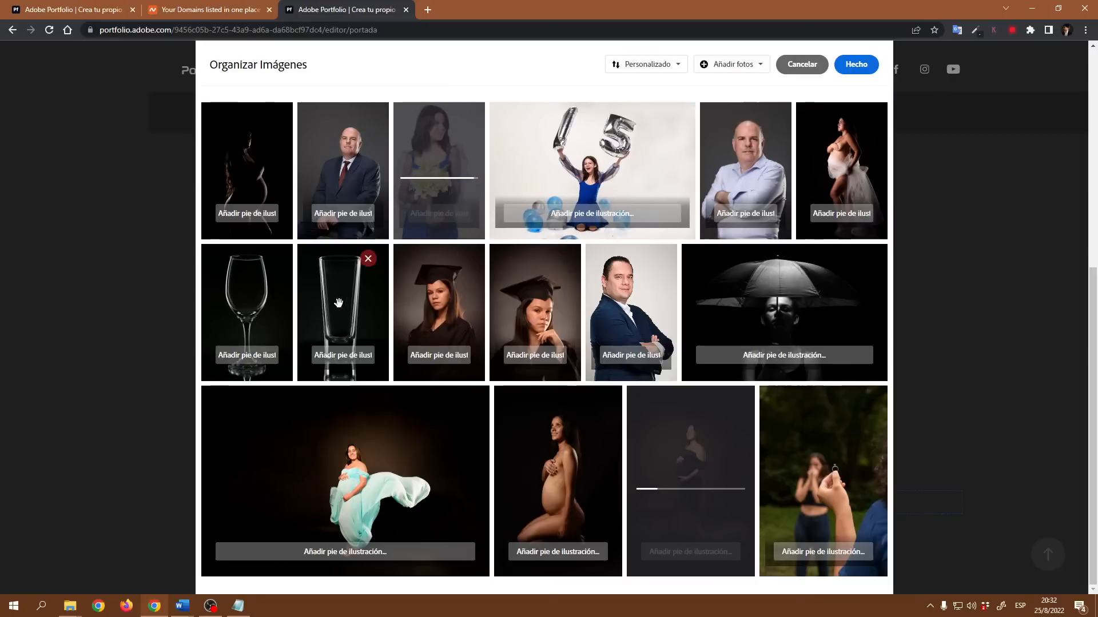
pyautogui.moveTo(343, 303); pyautogui.dragTo(684, 300)
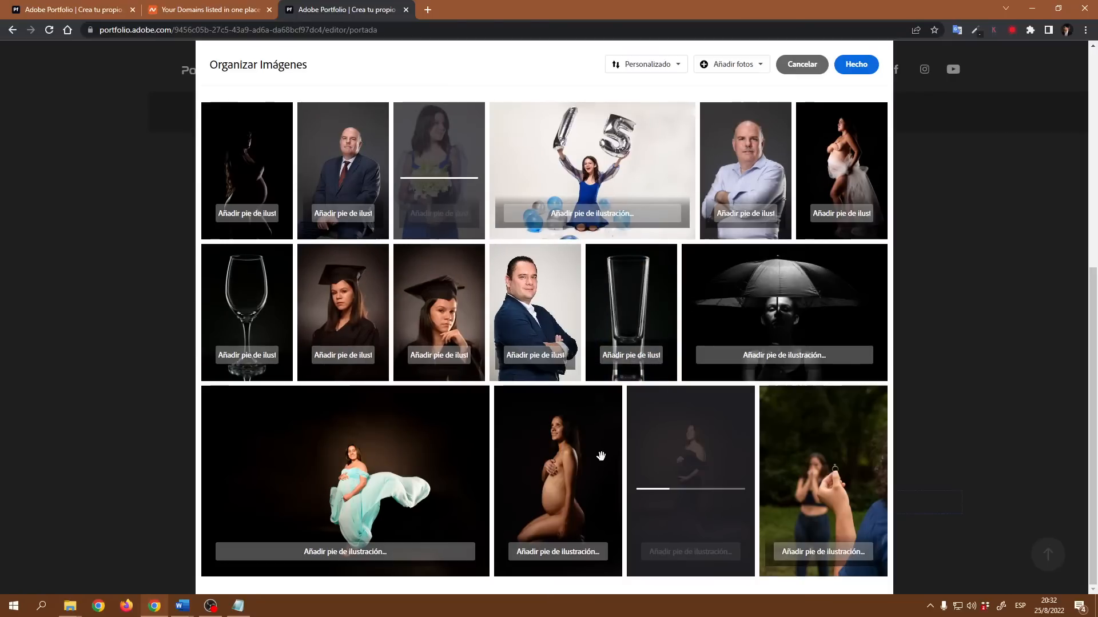
pyautogui.moveTo(568, 466); pyautogui.dragTo(801, 139)
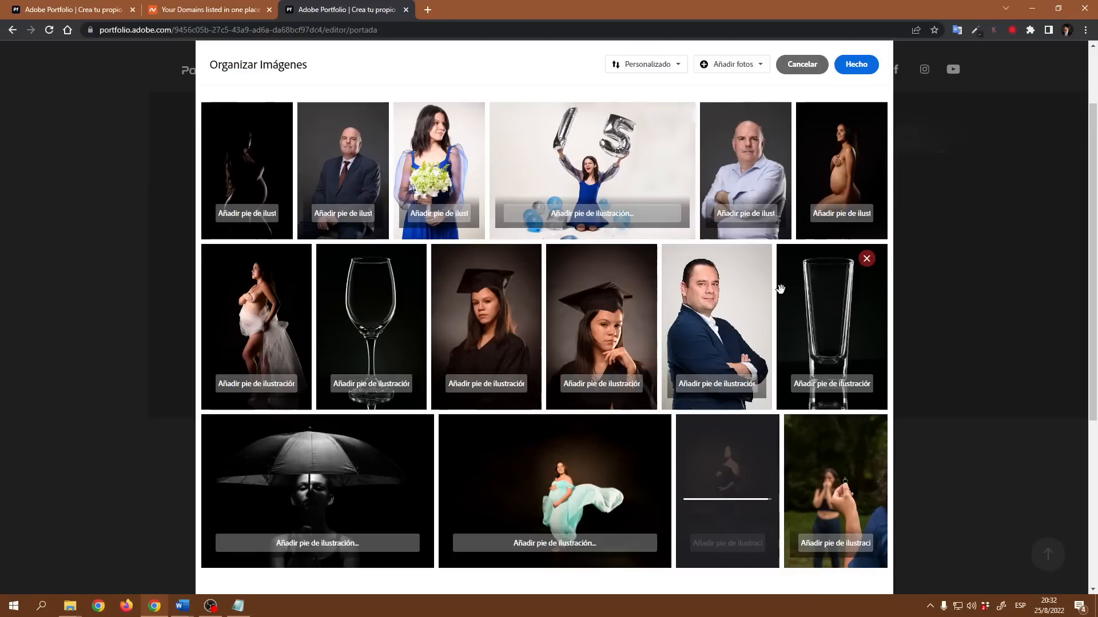
pyautogui.click(677, 69)
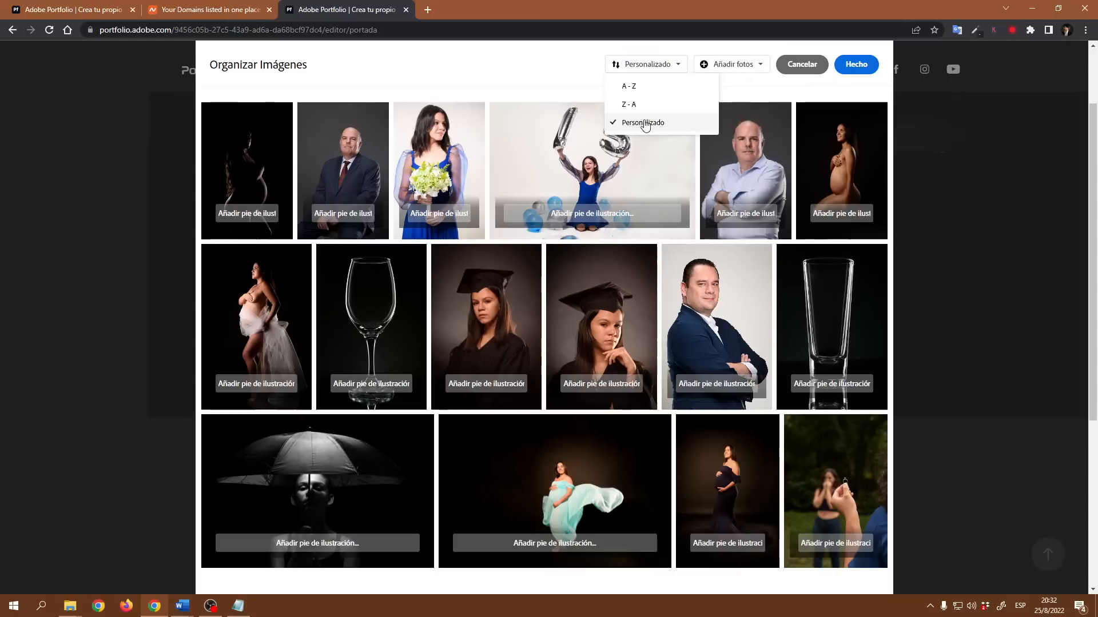
pyautogui.click(778, 90)
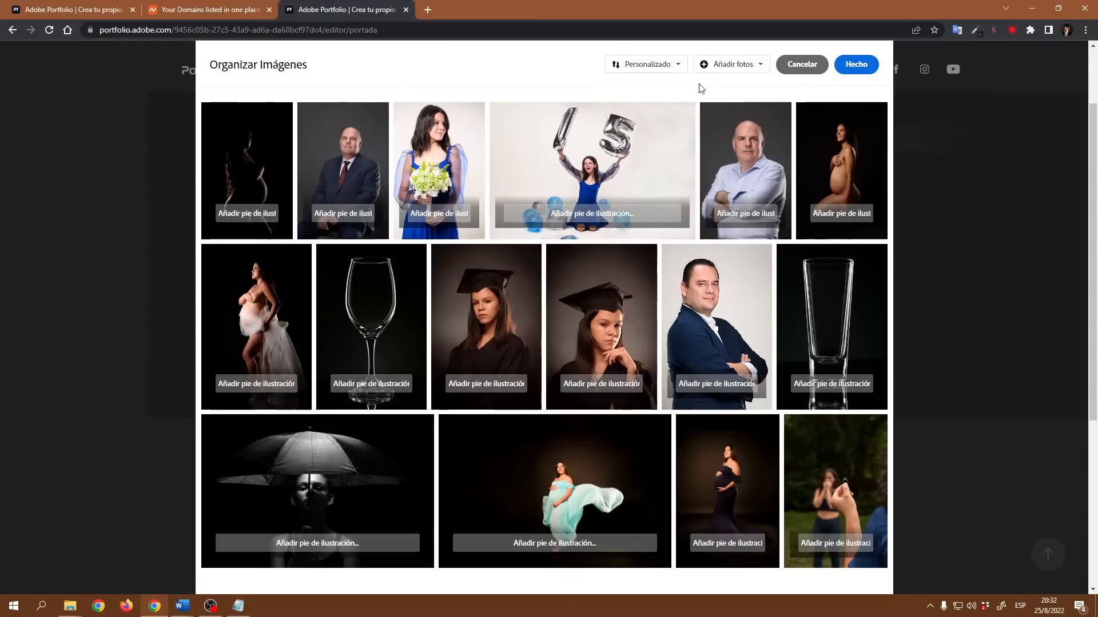
pyautogui.click(855, 67)
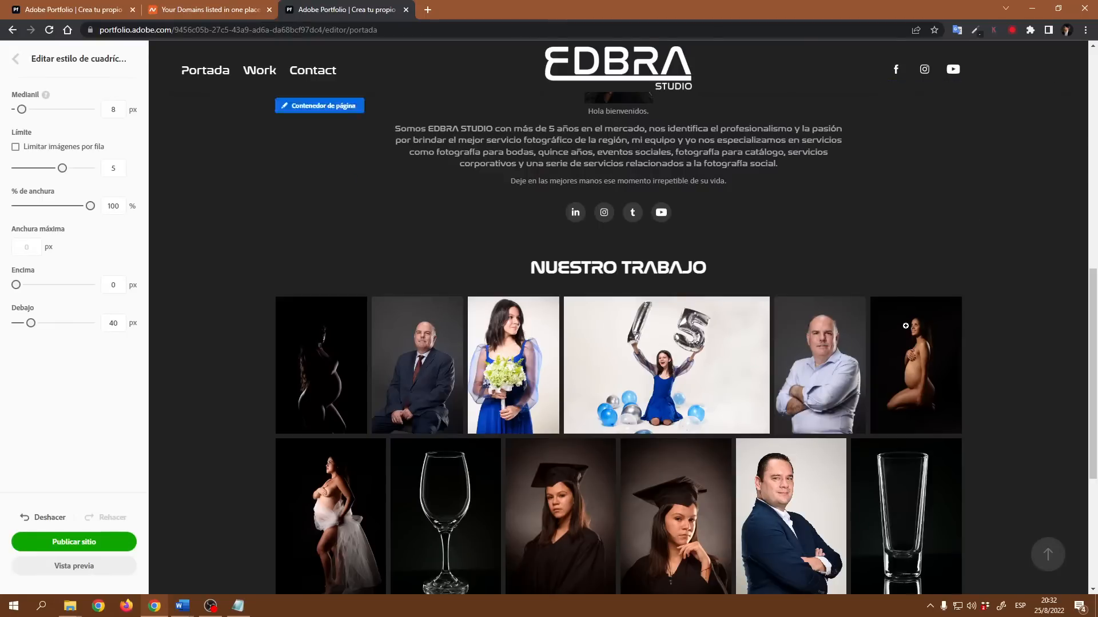
# - Add a text block below the photo grid reading TESTIMONIOS
pyautogui.scroll(-5, 962, 357)
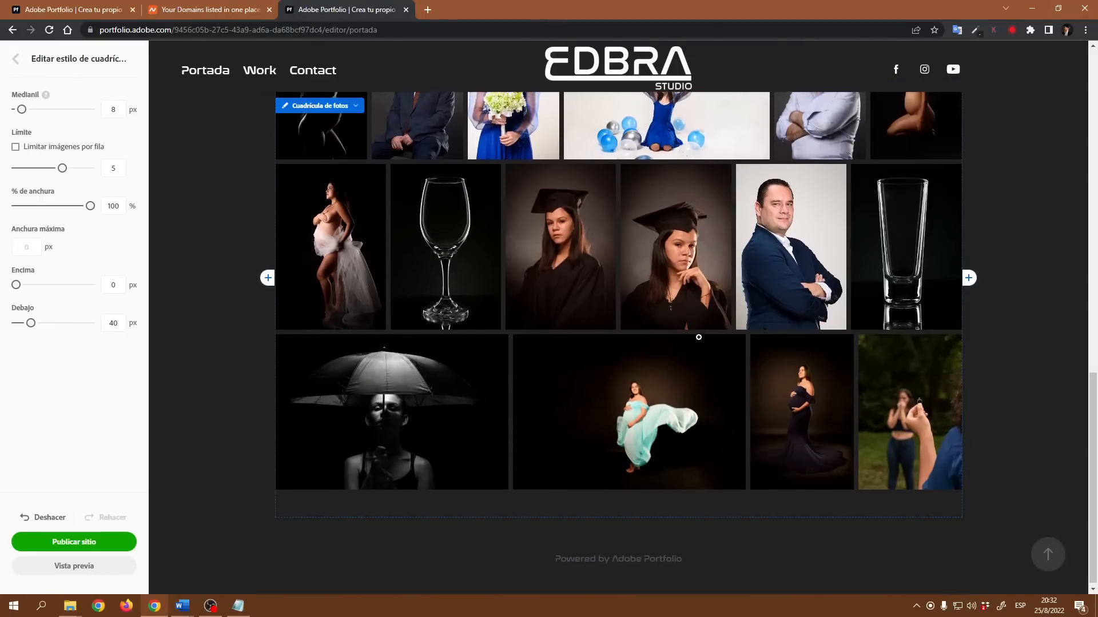
pyautogui.scroll(4, 283, 207)
pyautogui.scroll(4, 786, 318)
pyautogui.scroll(1, 787, 317)
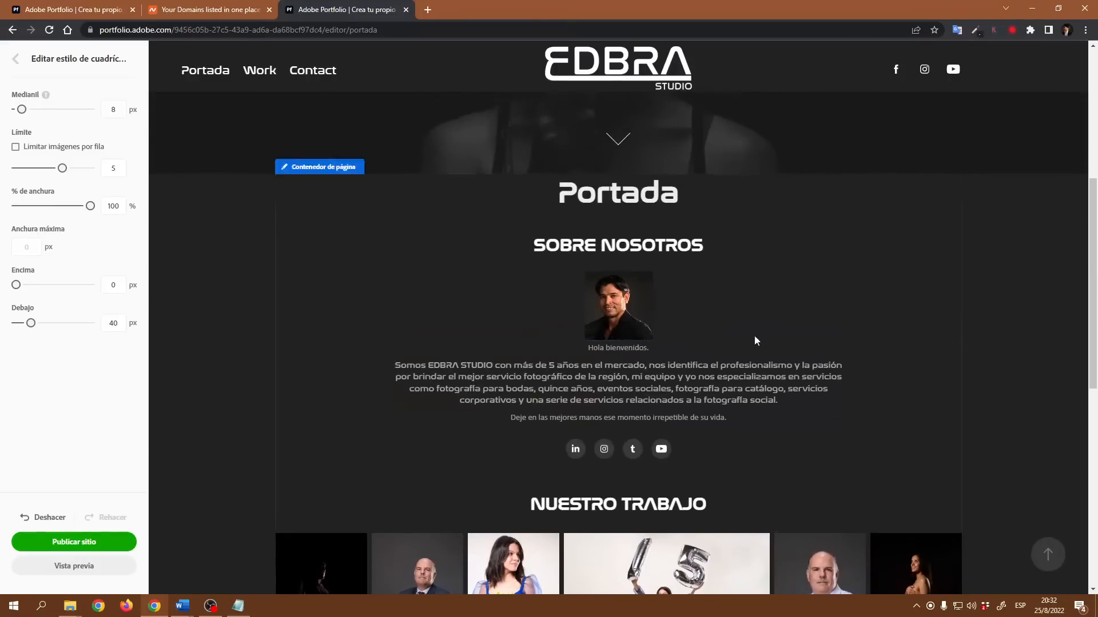
pyautogui.scroll(-1, 824, 343)
pyautogui.scroll(-4, 679, 453)
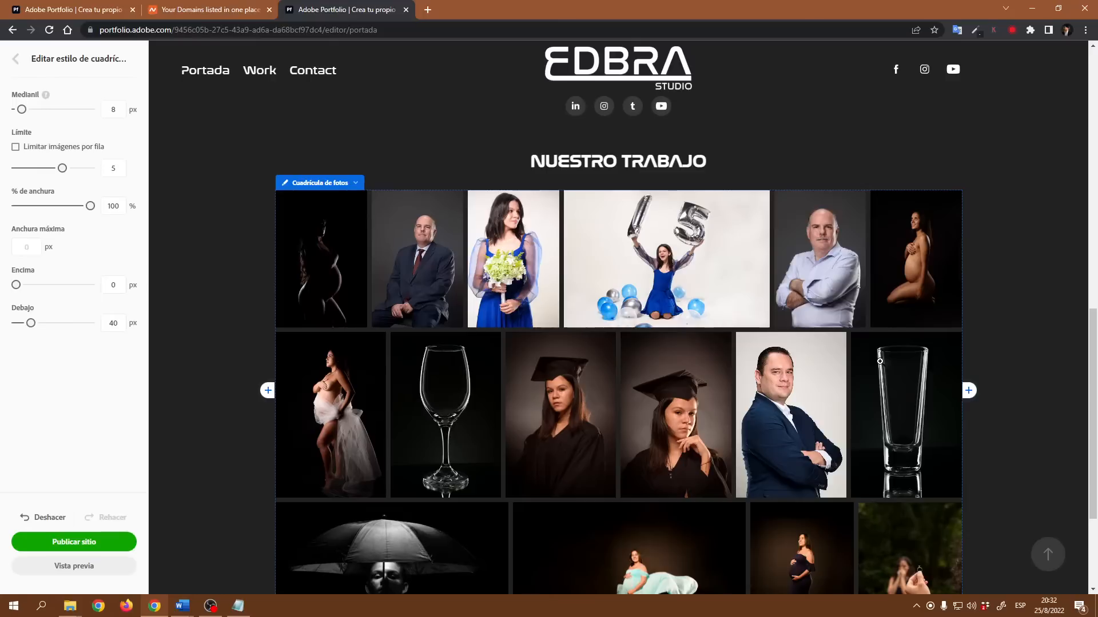
pyautogui.scroll(-3, 861, 518)
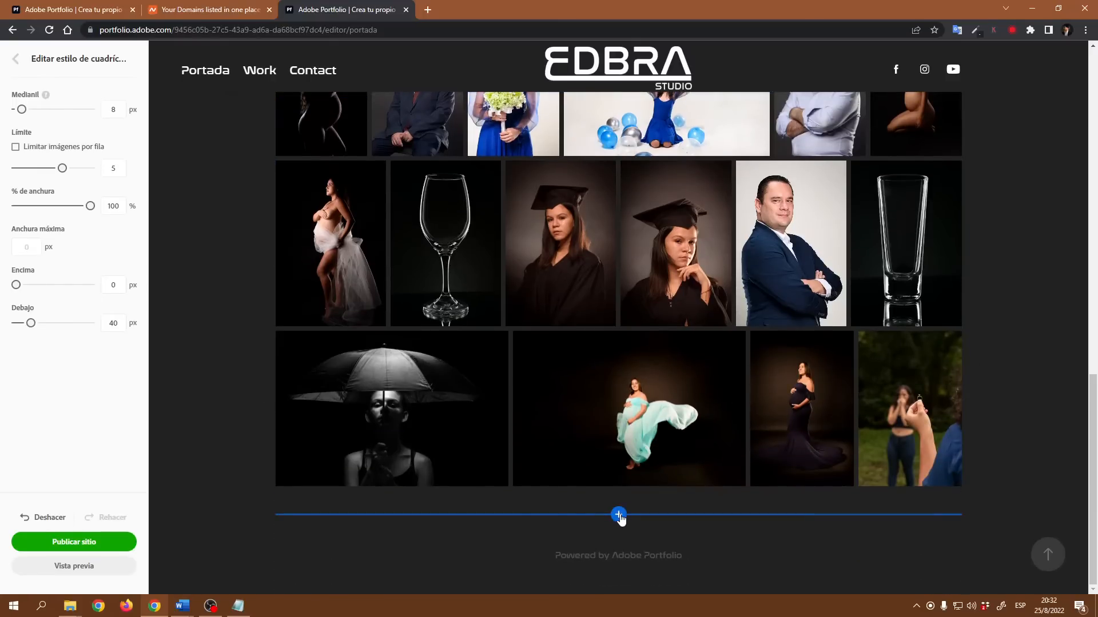
pyautogui.click(619, 515)
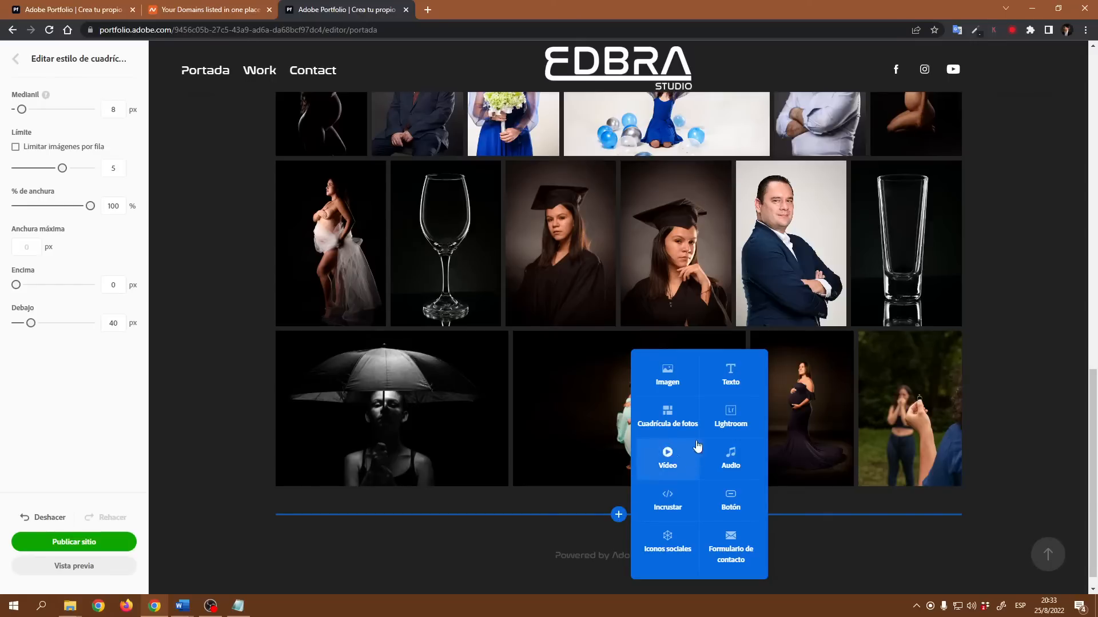
pyautogui.click(729, 377)
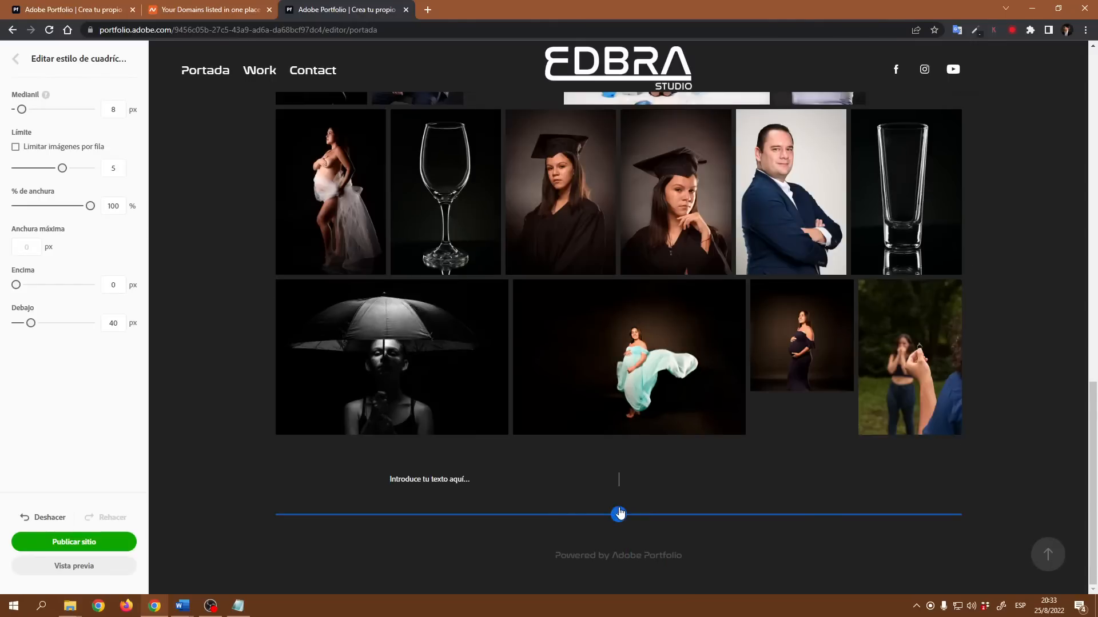
pyautogui.write('TESTIMONIOS')
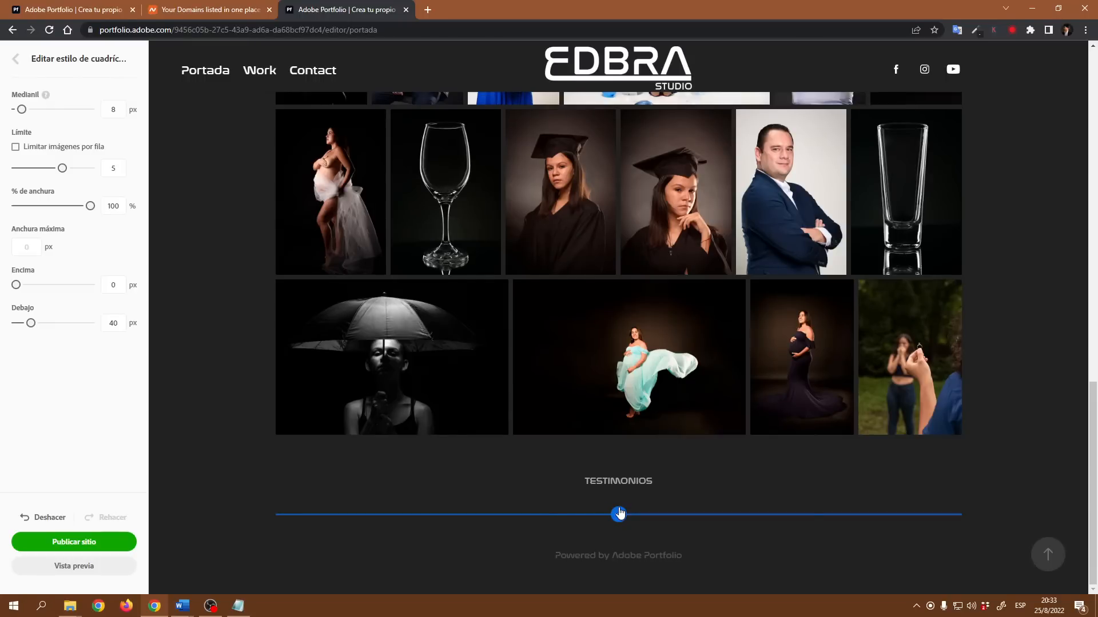
# - Make the TESTIMONIOS text a Cabecera heading at size 30
pyautogui.moveTo(654, 482); pyautogui.dragTo(575, 484)
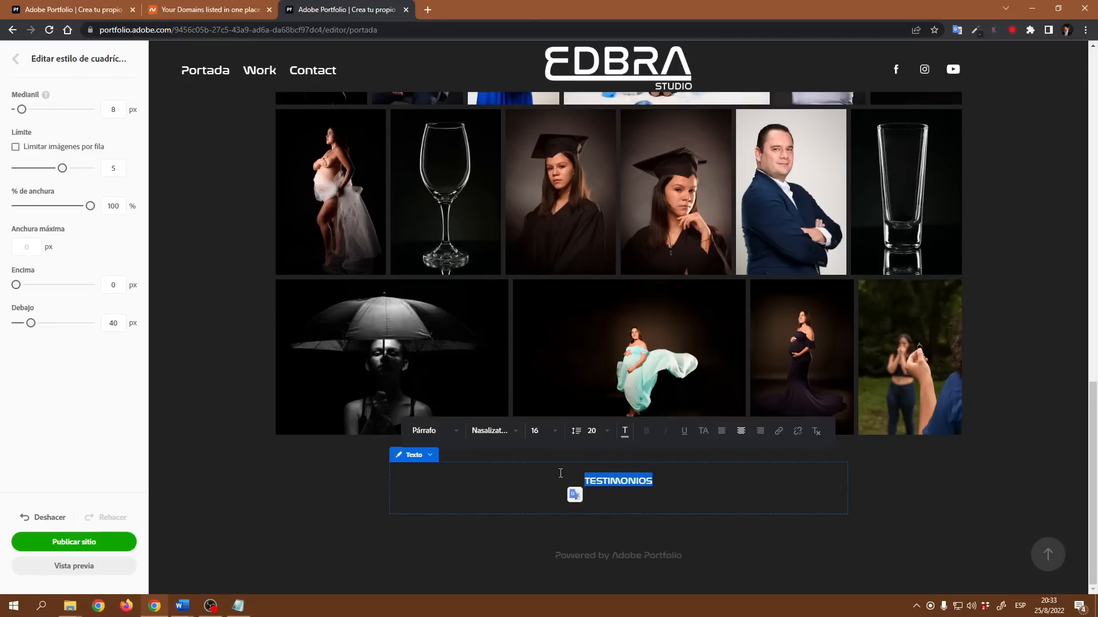
pyautogui.click(451, 433)
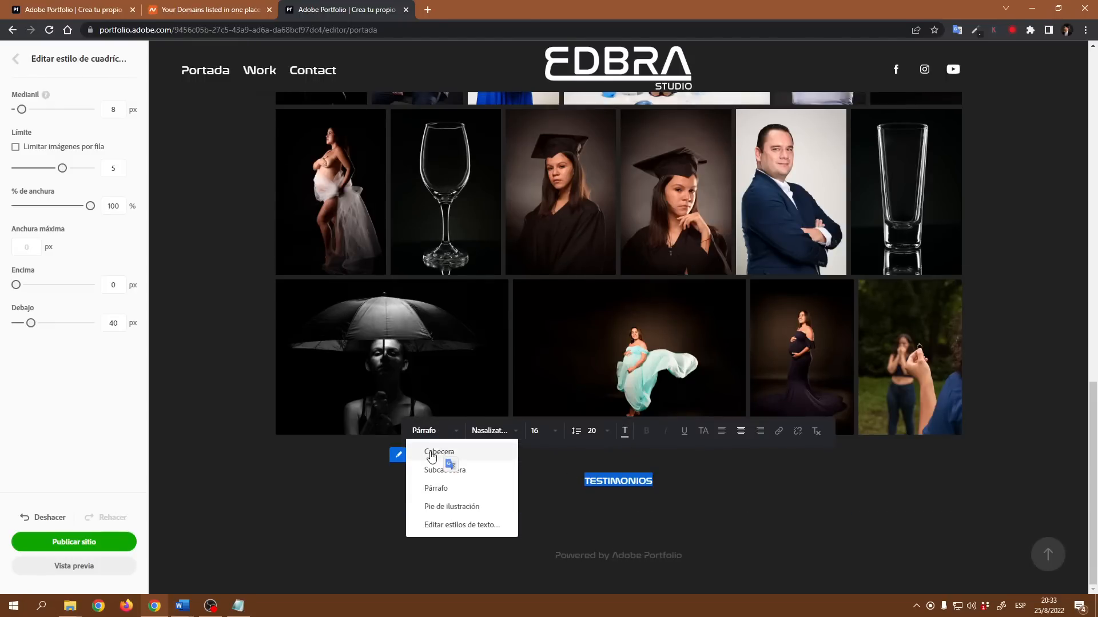
pyautogui.click(431, 453)
pyautogui.click(548, 458)
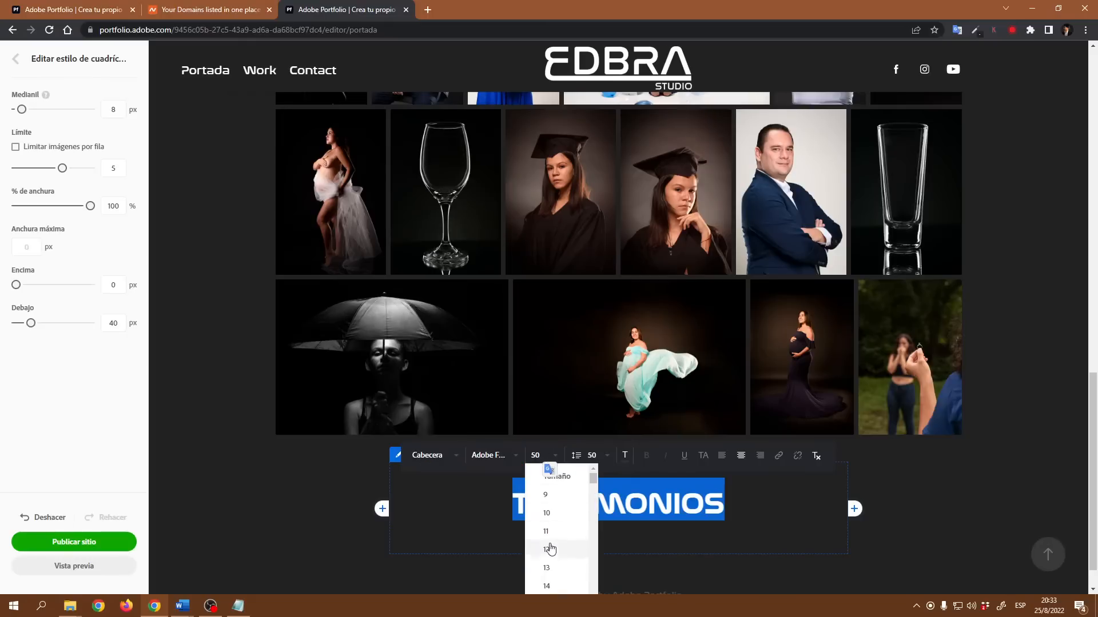
pyautogui.scroll(-6, 551, 547)
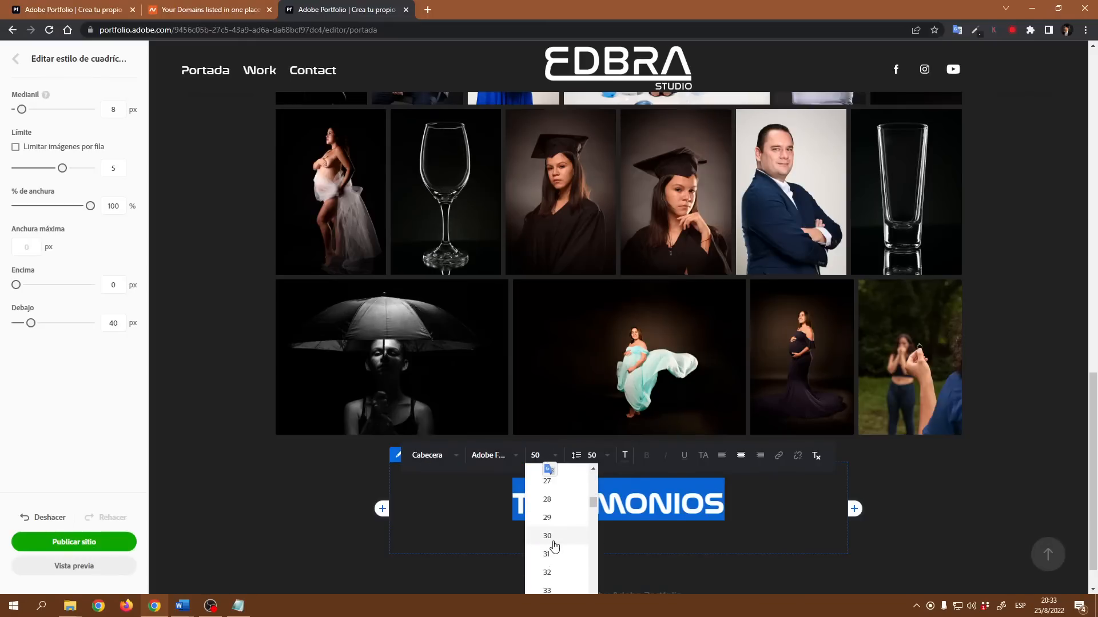
pyautogui.click(553, 539)
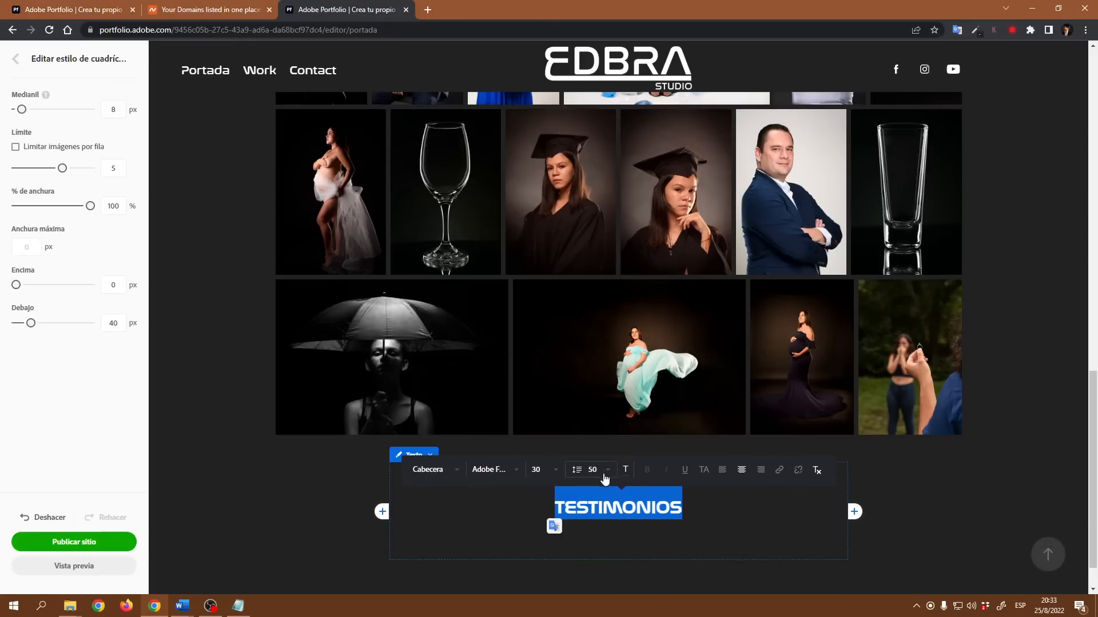
# - Set the TESTIMONIOS heading's text colour to white, #FFFFFF
pyautogui.click(625, 469)
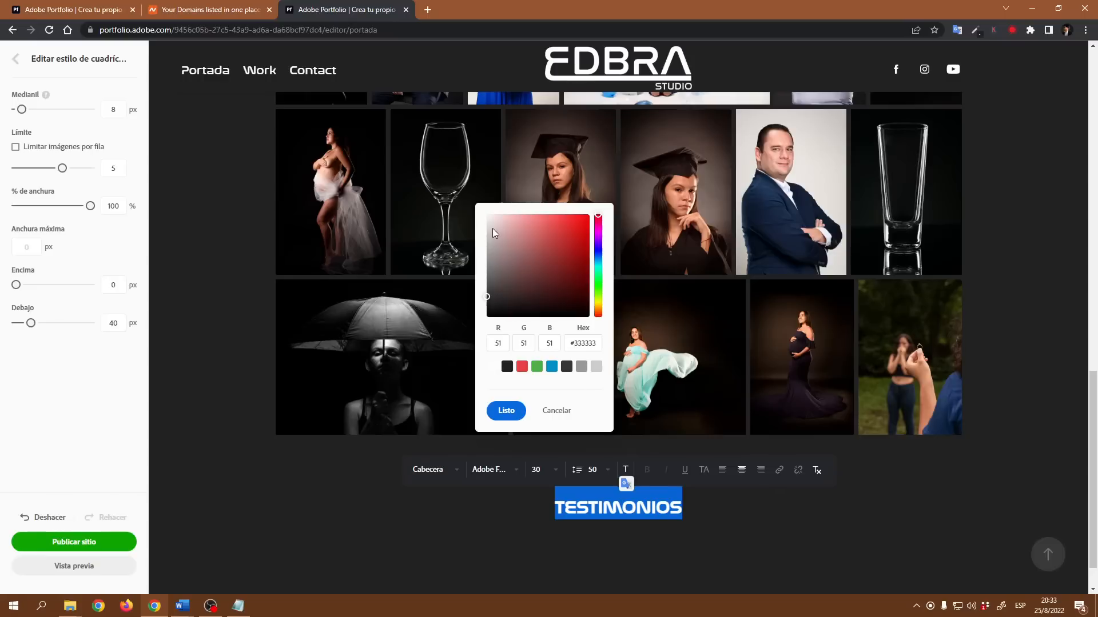
pyautogui.moveTo(494, 232); pyautogui.dragTo(484, 208)
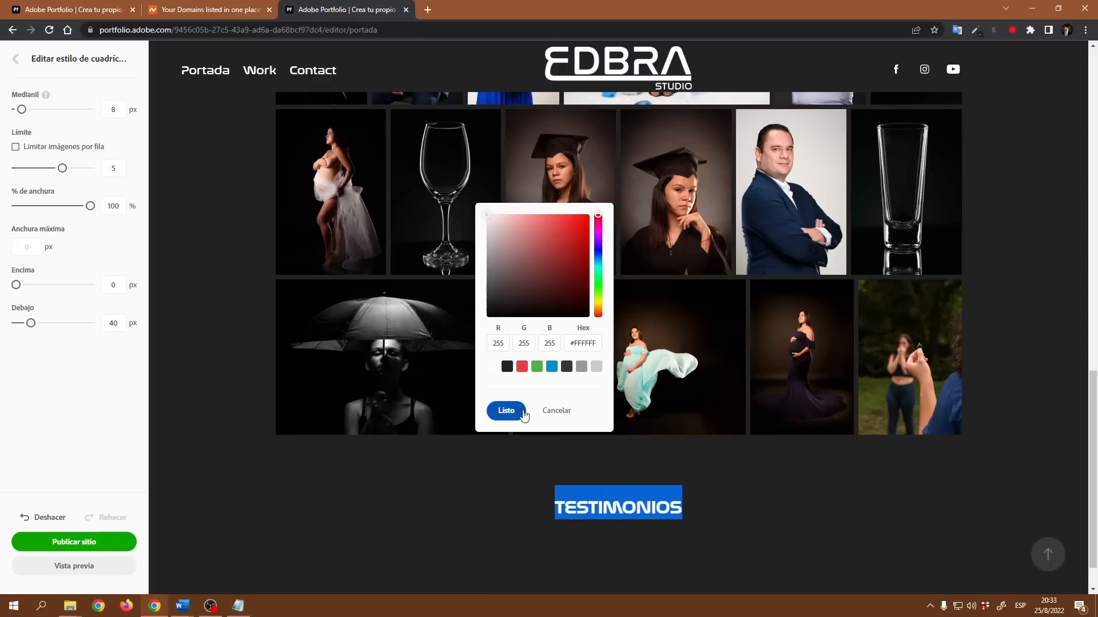
pyautogui.click(506, 410)
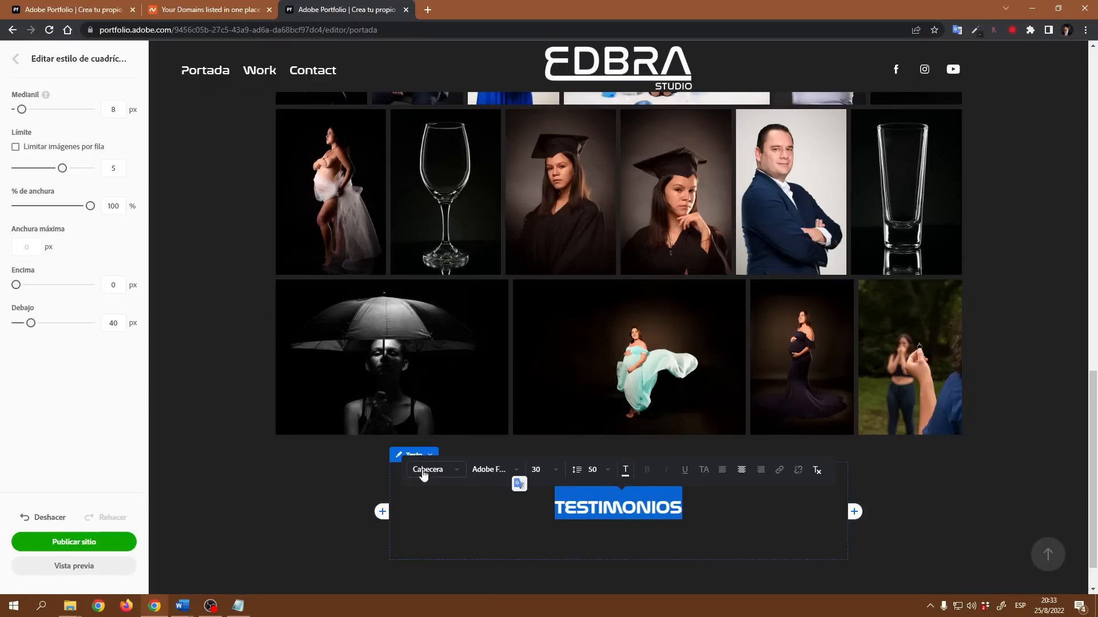
# - Set the TESTIMONIOS text block's bottom margin to 0 px
pyautogui.click(416, 456)
pyautogui.click(430, 497)
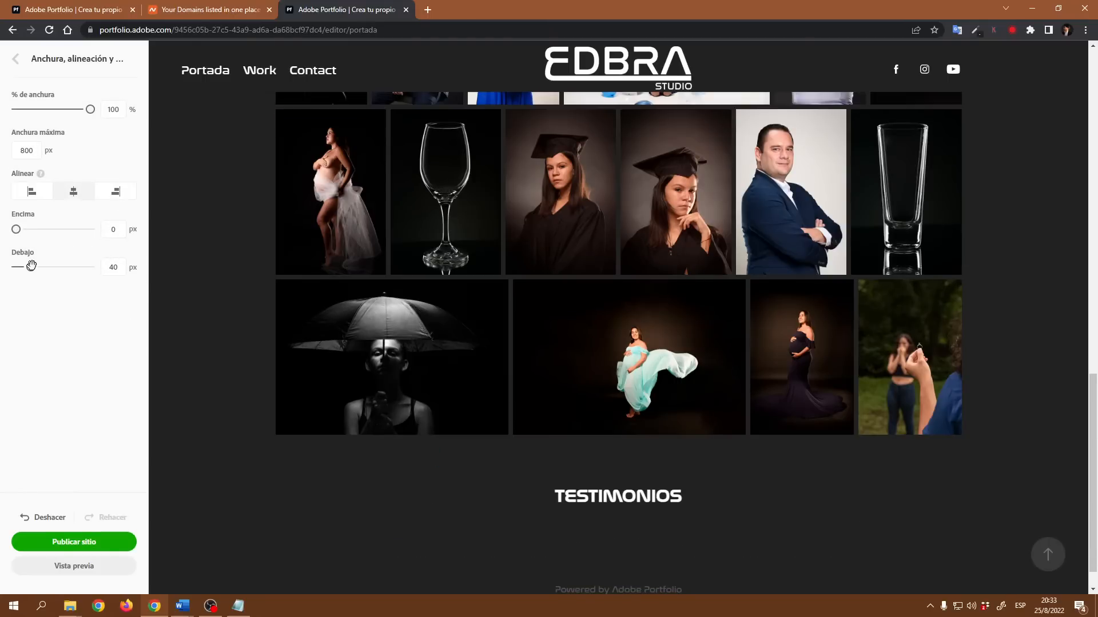
pyautogui.moveTo(30, 266); pyautogui.dragTo(16, 267)
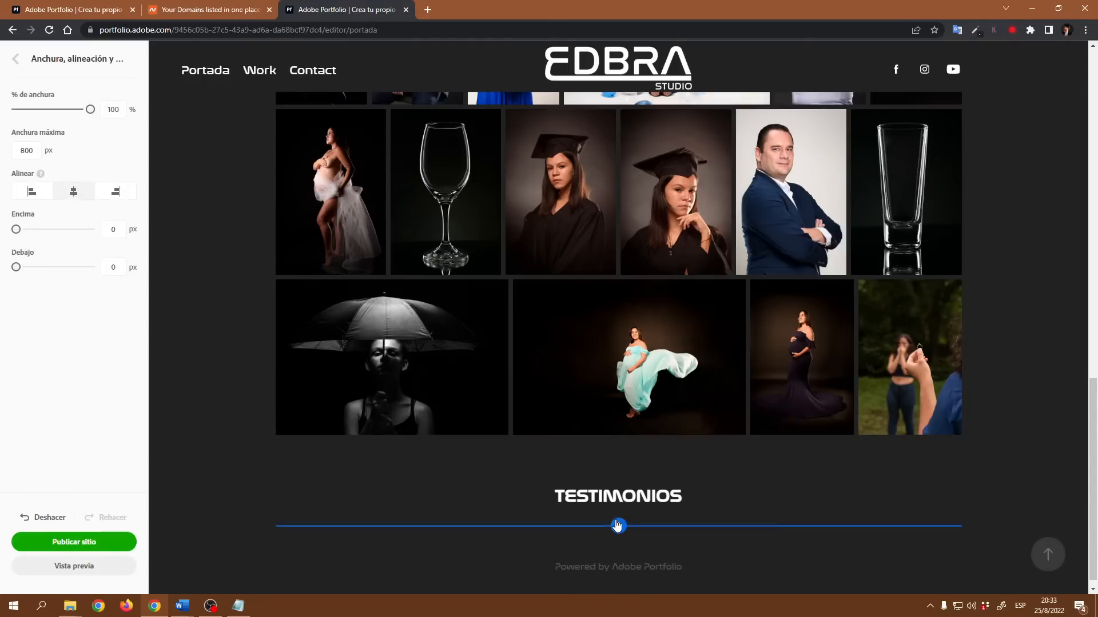
pyautogui.scroll(-1, 646, 546)
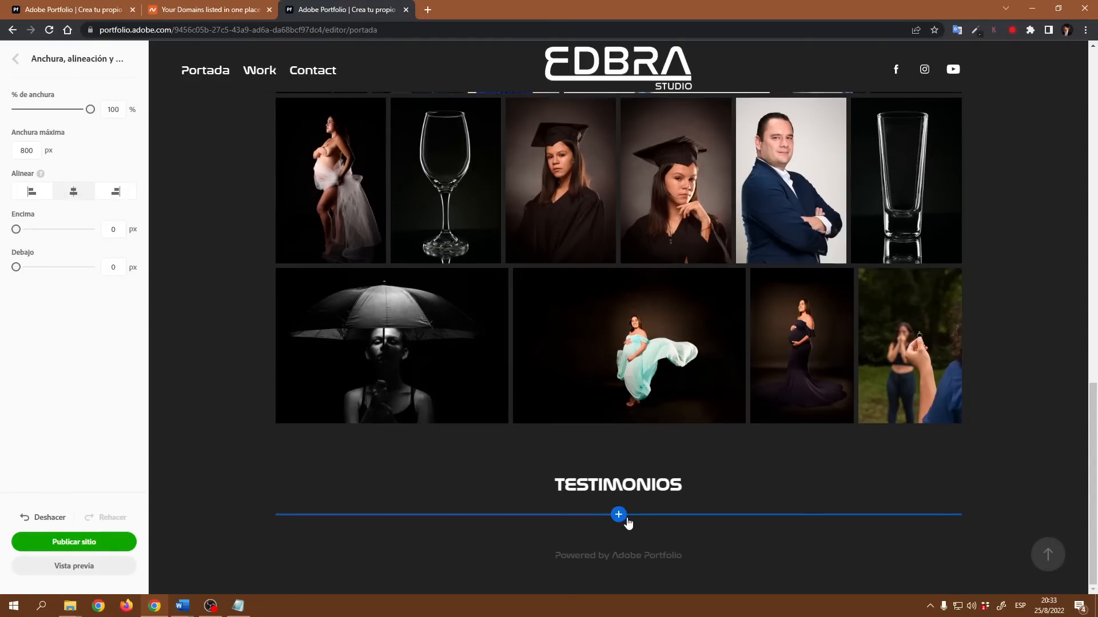
pyautogui.click(618, 517)
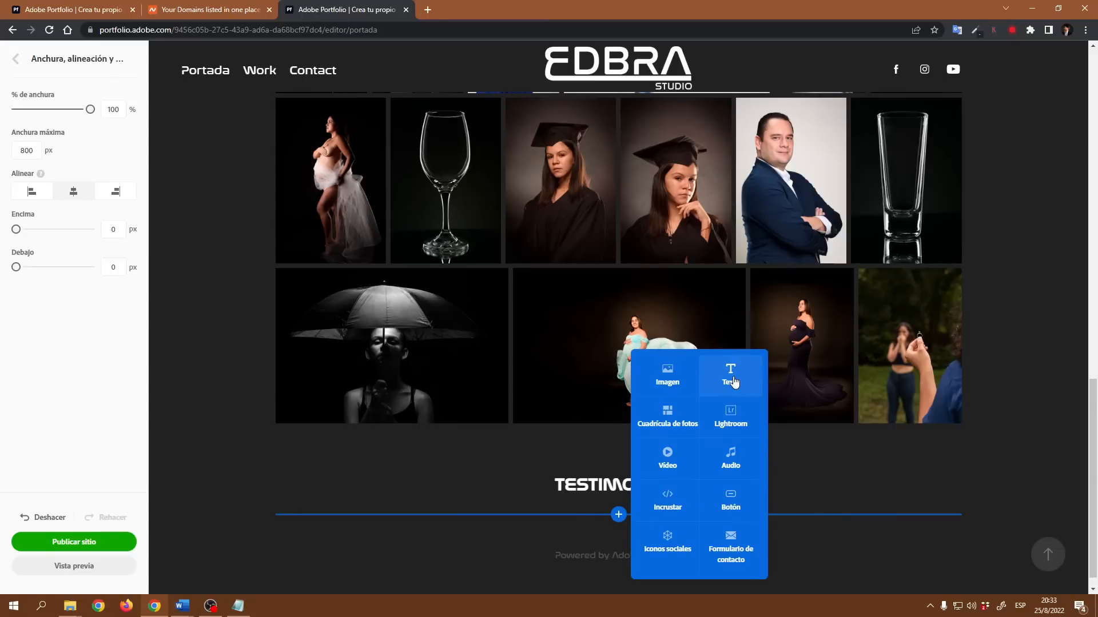
pyautogui.click(731, 377)
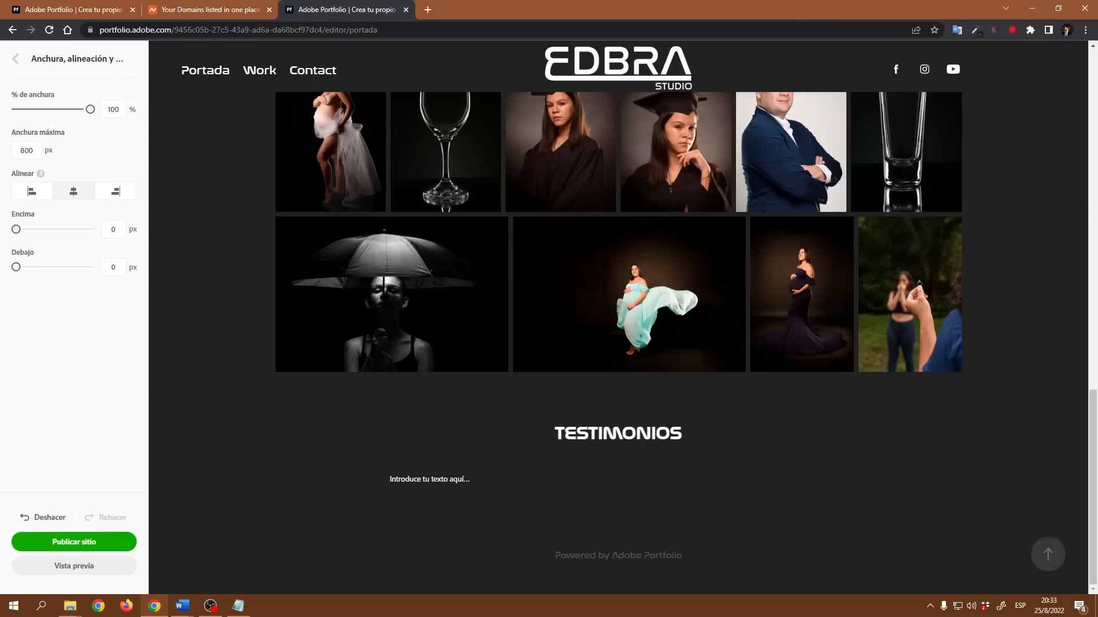
pyautogui.hotkey('ctrl', 'z')
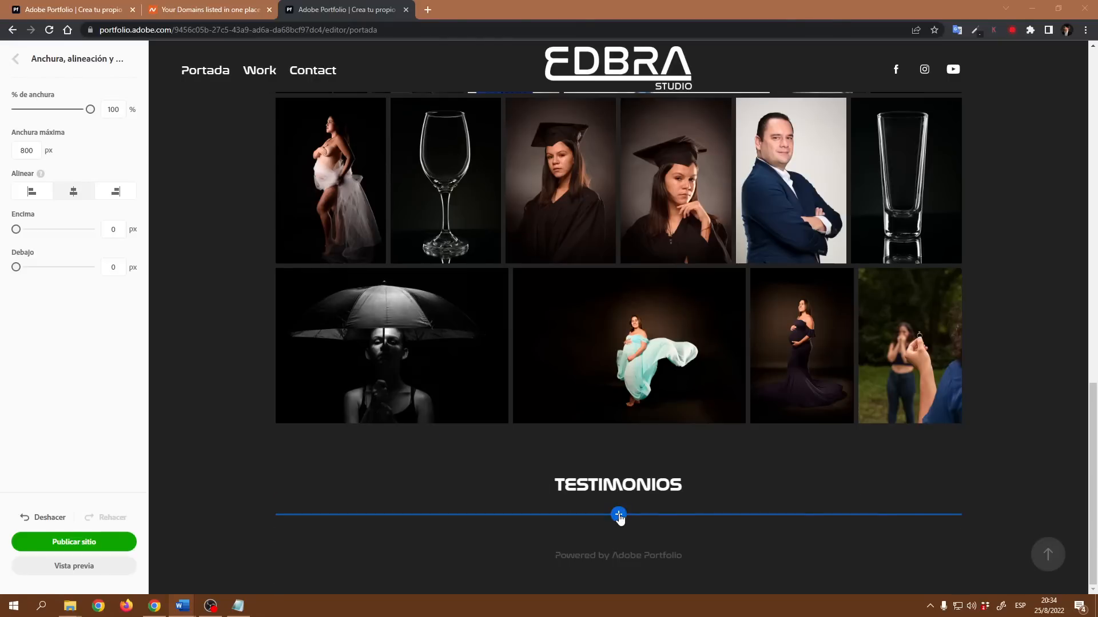
# - Add a text block below the TESTIMONIOS heading and paste in the client testimonial
pyautogui.click(618, 514)
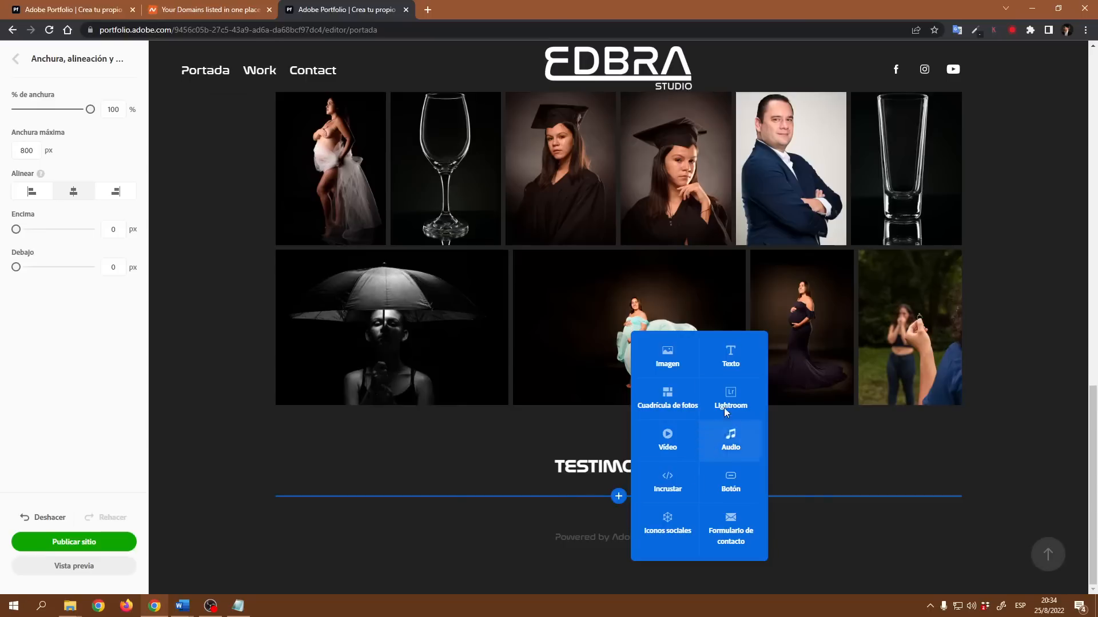
pyautogui.click(732, 360)
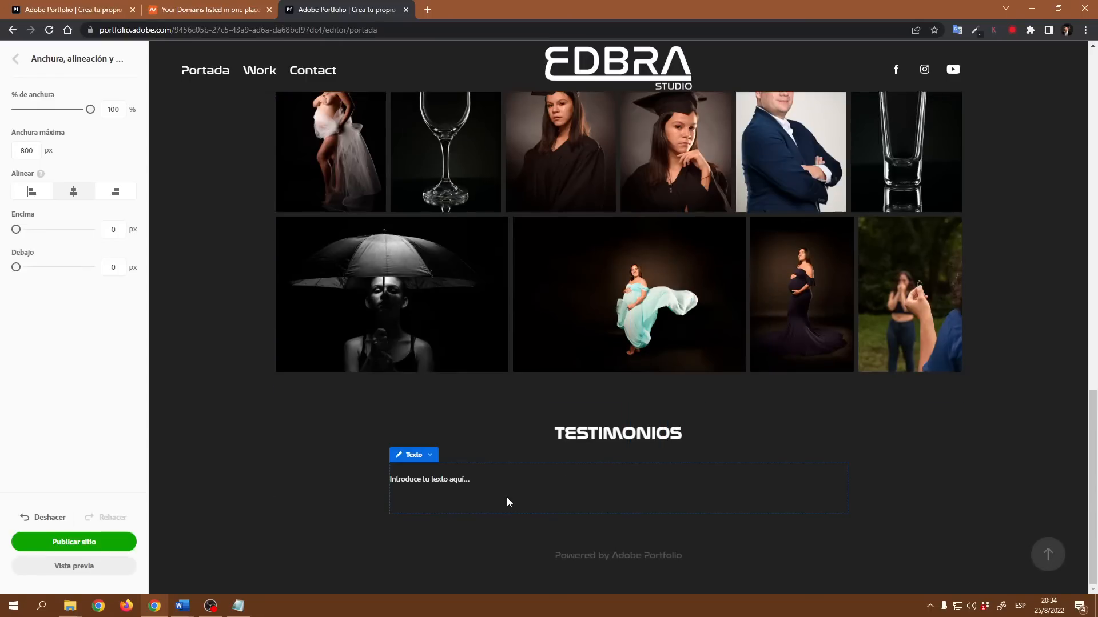
pyautogui.write('Definitivamente tu entrega y espíritu de servicio no tiene comparación, gracias por que a pesar de que no fue una sesión nada fácil, tu dedicación y gusto por la fotografía sale a relucir en cada foto que realizas, sin duda tu perseverancia y paciencia son infinitas. ¡Gracias totales!')
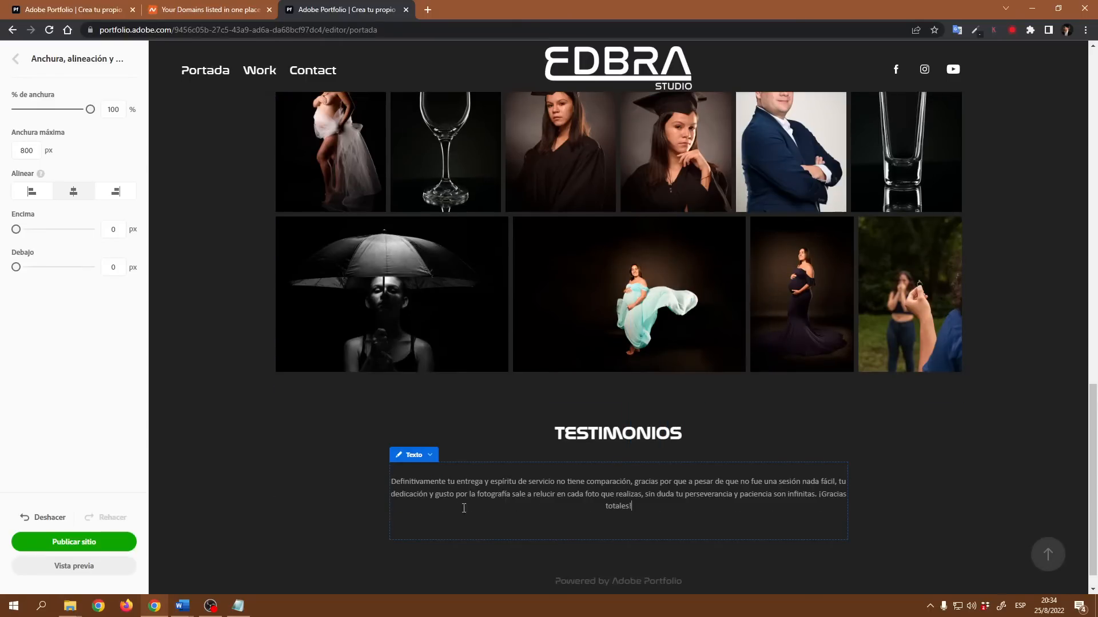
# - Insert a new first line above the testimonial containing the client's full name in capitals
pyautogui.click(394, 481)
pyautogui.press('Return')
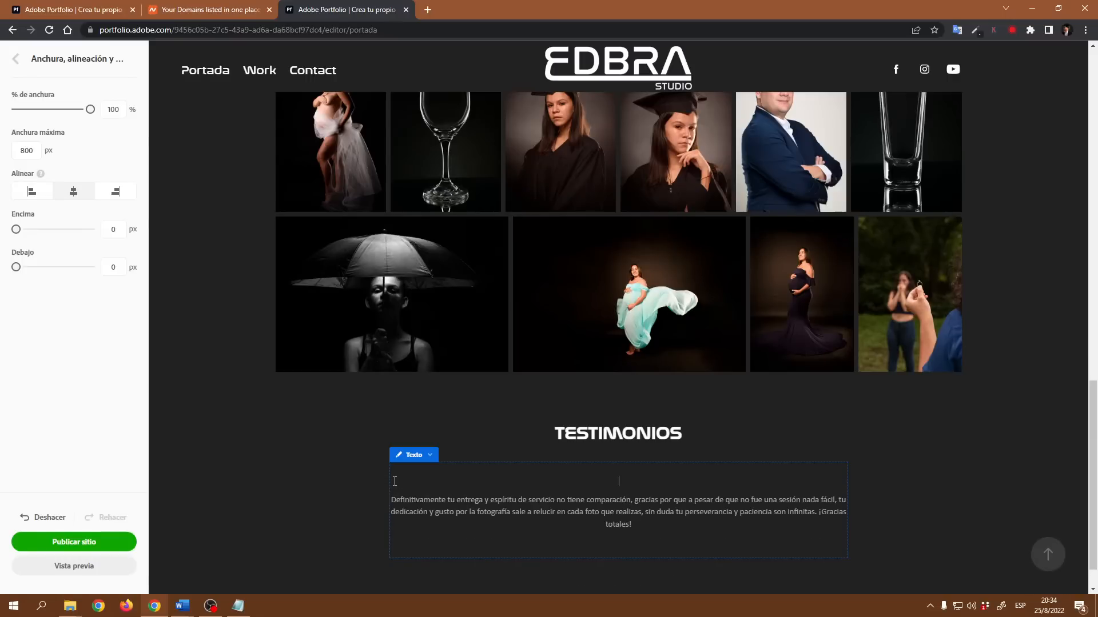
# - Colour the client's name line white, #FFFFFF, and apply the Subtítulo paragraph style to it
pyautogui.moveTo(653, 479); pyautogui.dragTo(589, 481)
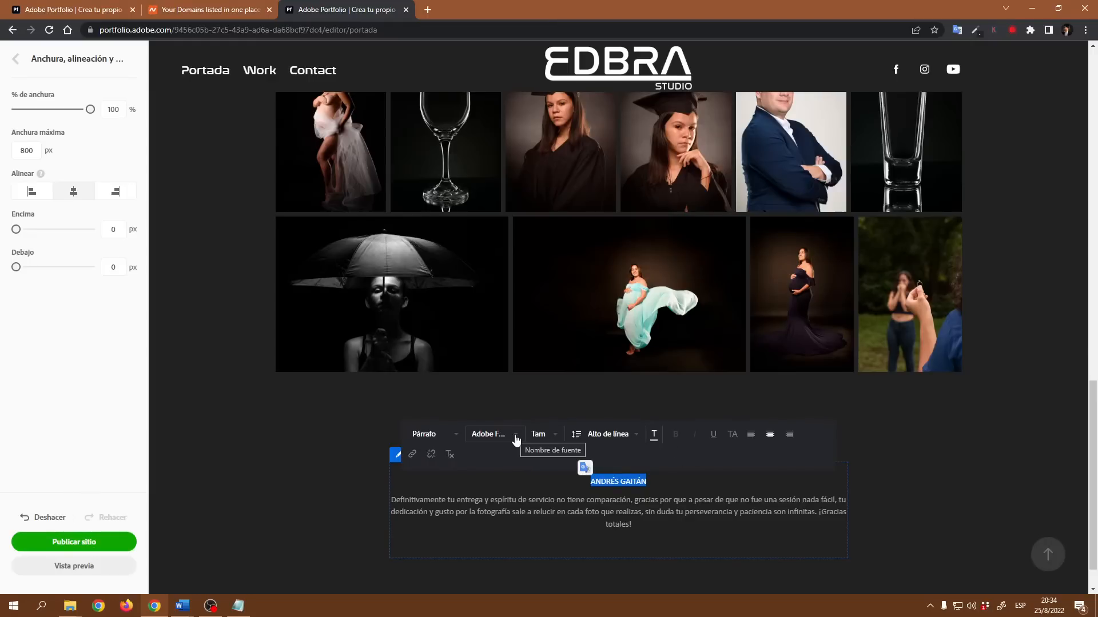
pyautogui.click(655, 435)
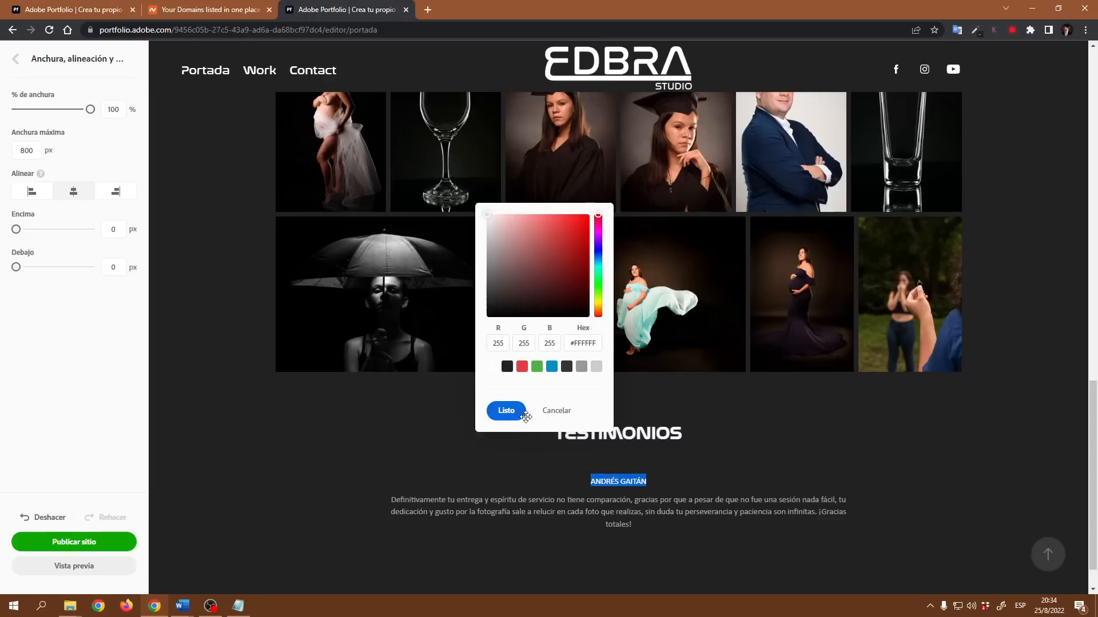
pyautogui.click(524, 415)
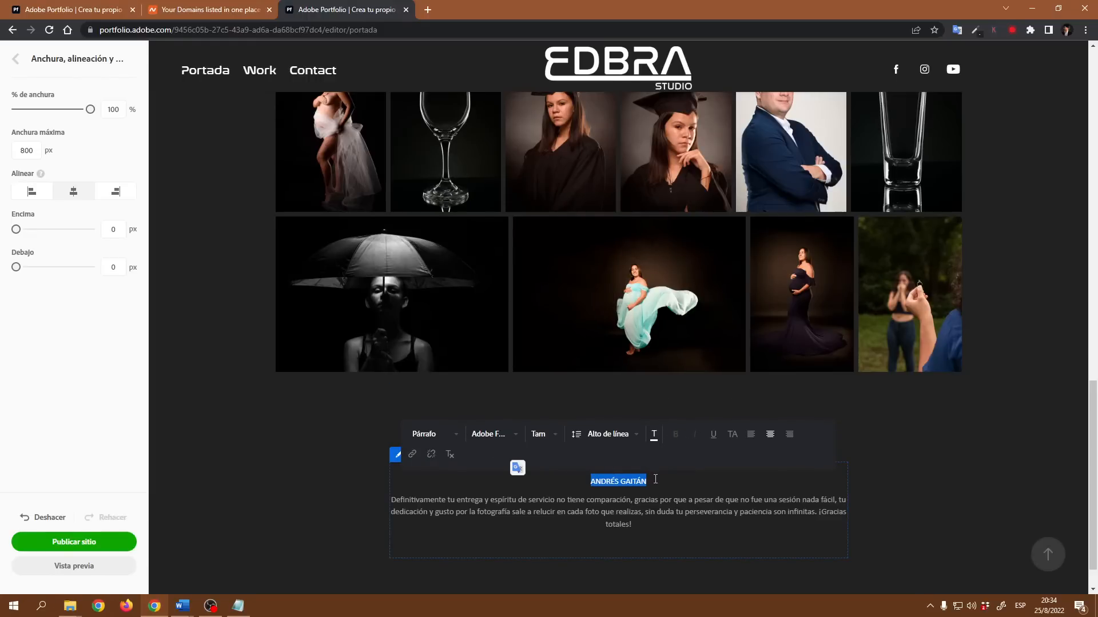
pyautogui.click(556, 438)
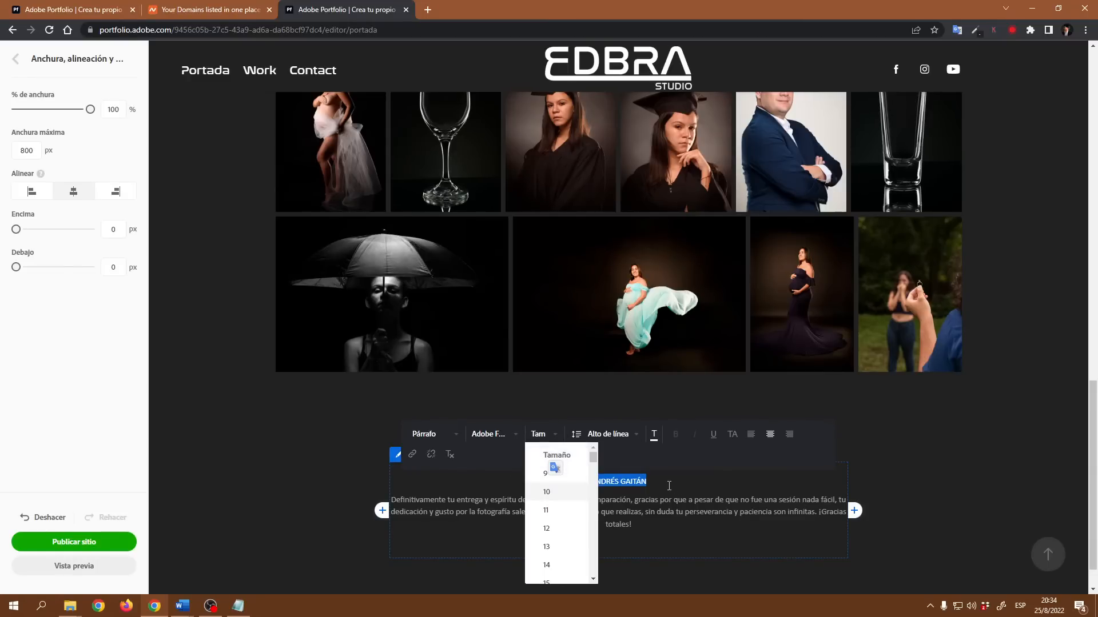
pyautogui.click(457, 435)
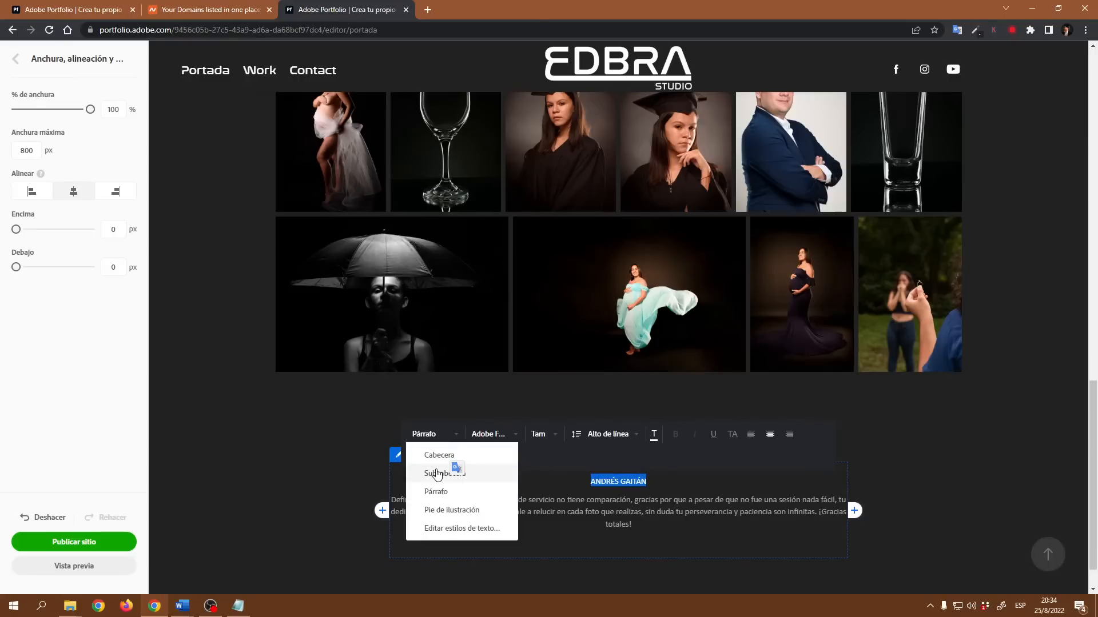
pyautogui.click(662, 483)
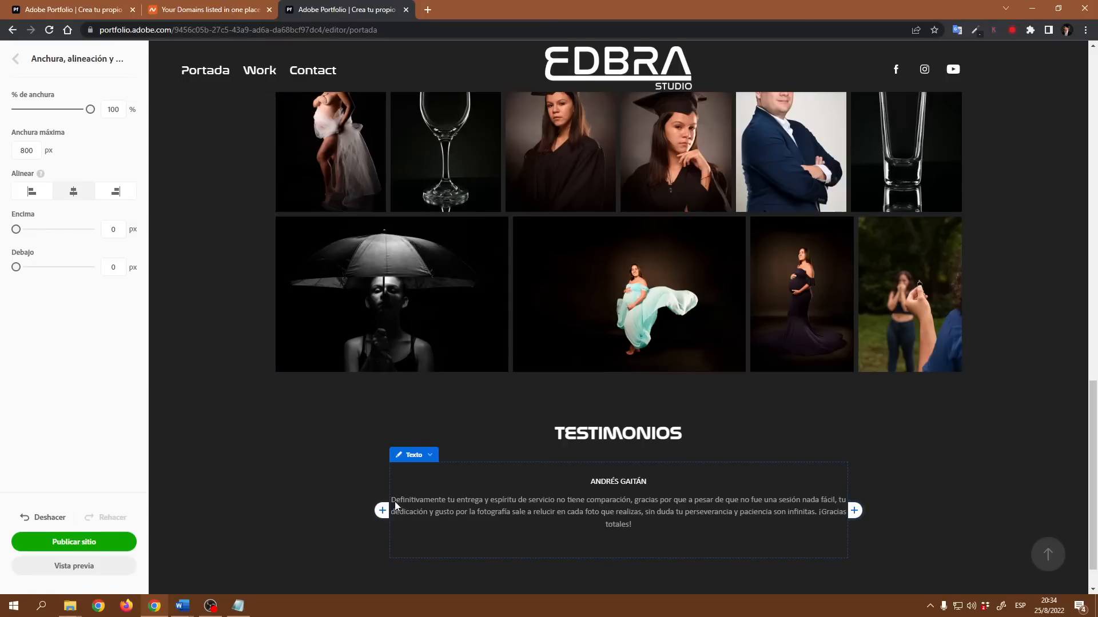
# - Insert the image DSC_0113 from the testimonios folder to the left of the first testimonial text
pyautogui.click(854, 511)
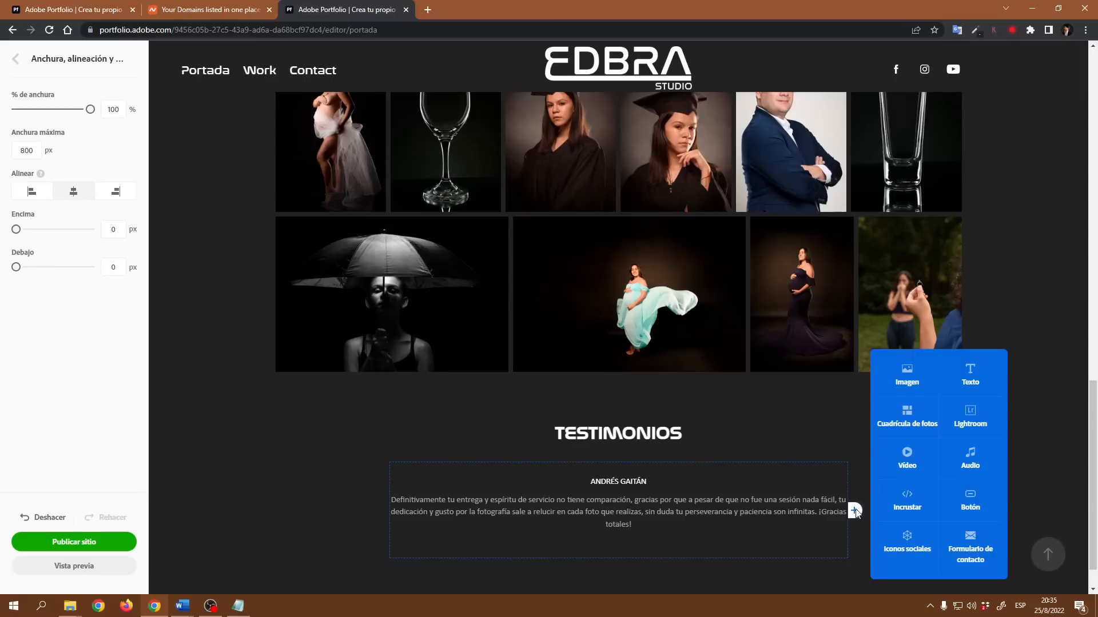
pyautogui.click(855, 513)
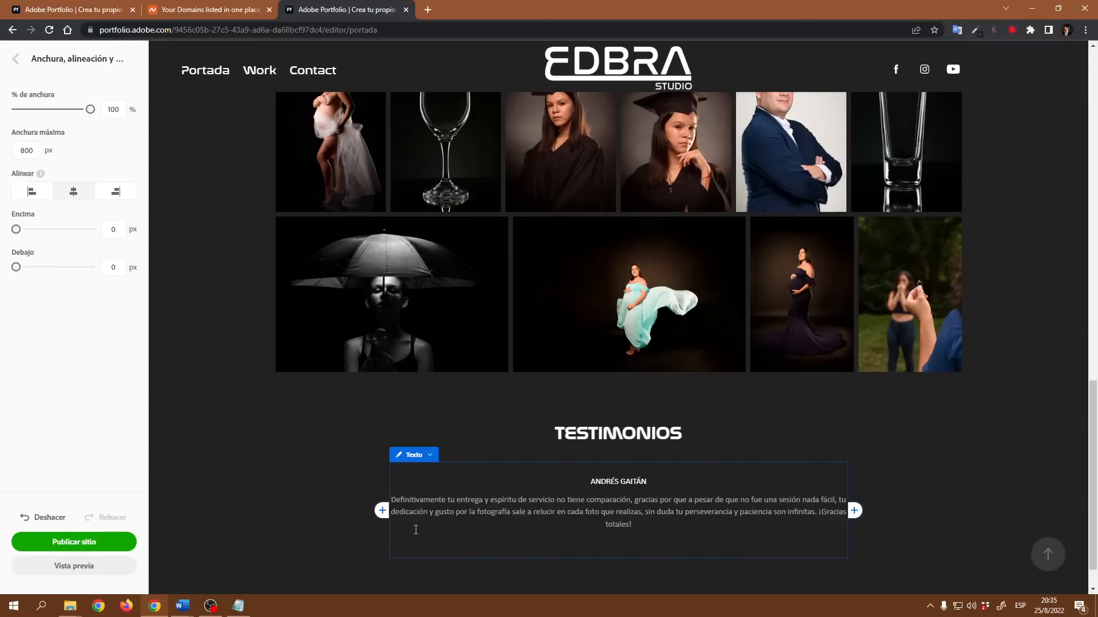
pyautogui.click(382, 511)
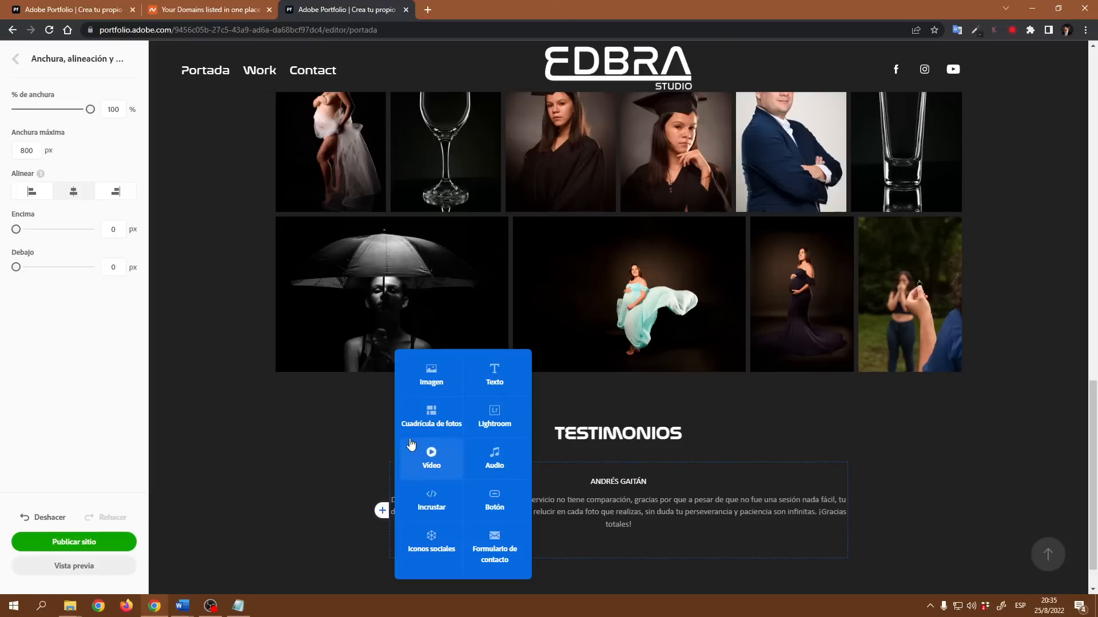
pyautogui.click(430, 370)
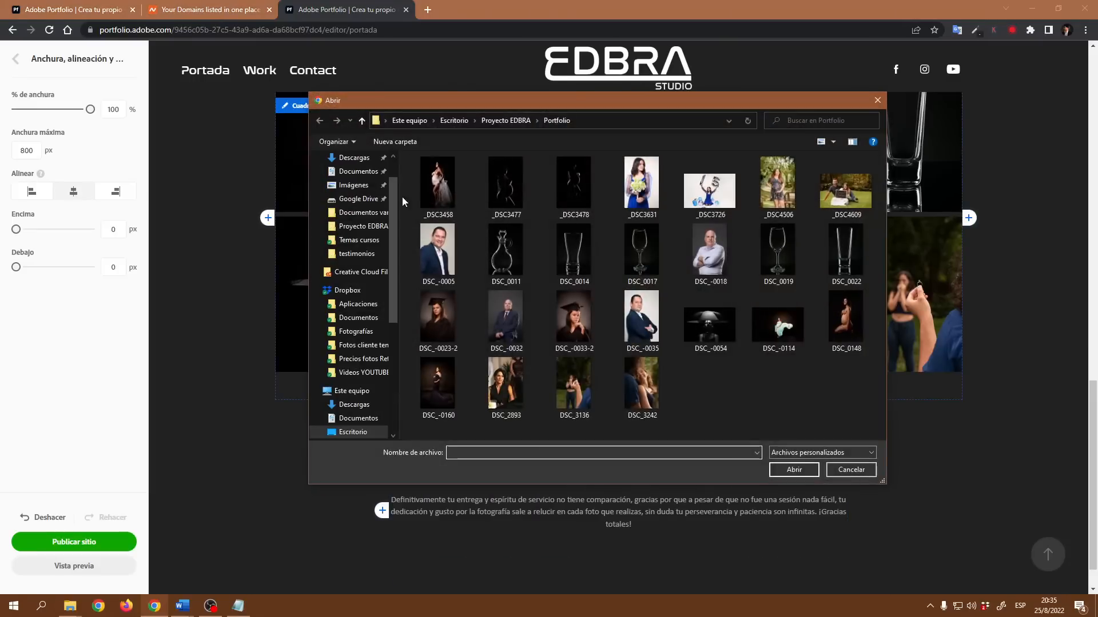
pyautogui.click(362, 123)
pyautogui.doubleClick(641, 188)
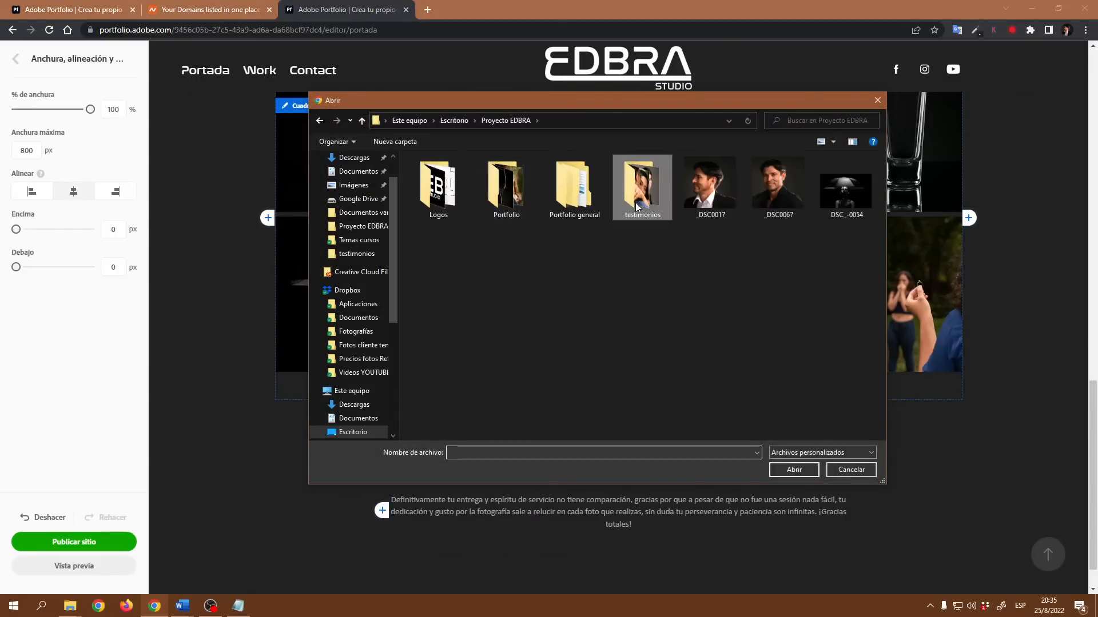
pyautogui.click(434, 188)
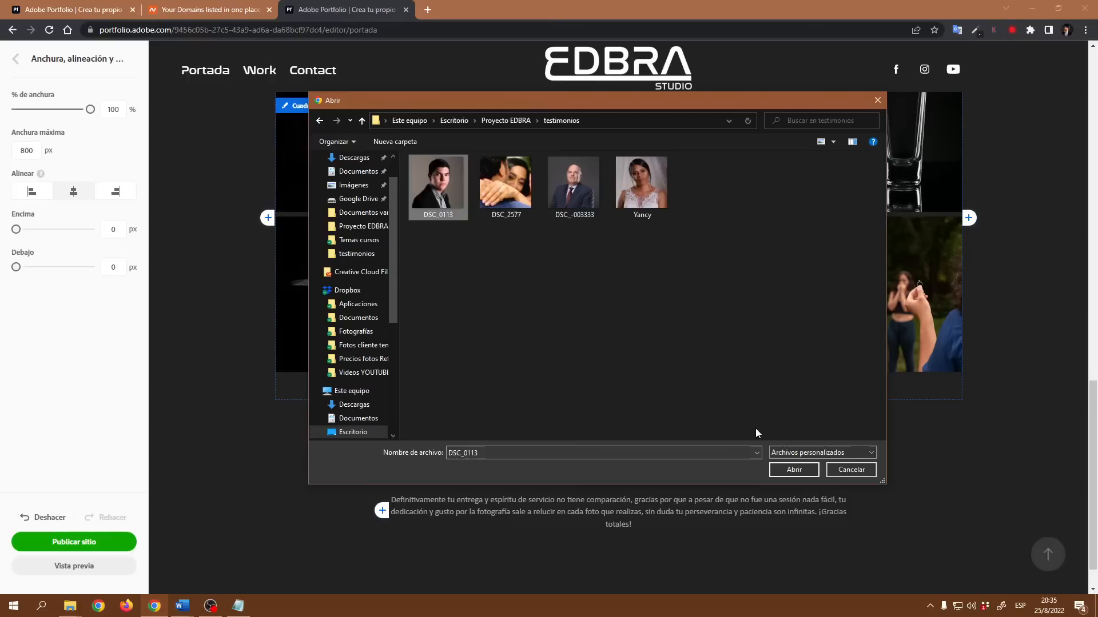
pyautogui.click(811, 472)
# - Set the client photo's bottom margin to 0 px and its width to 20%
pyautogui.scroll(-5, 507, 514)
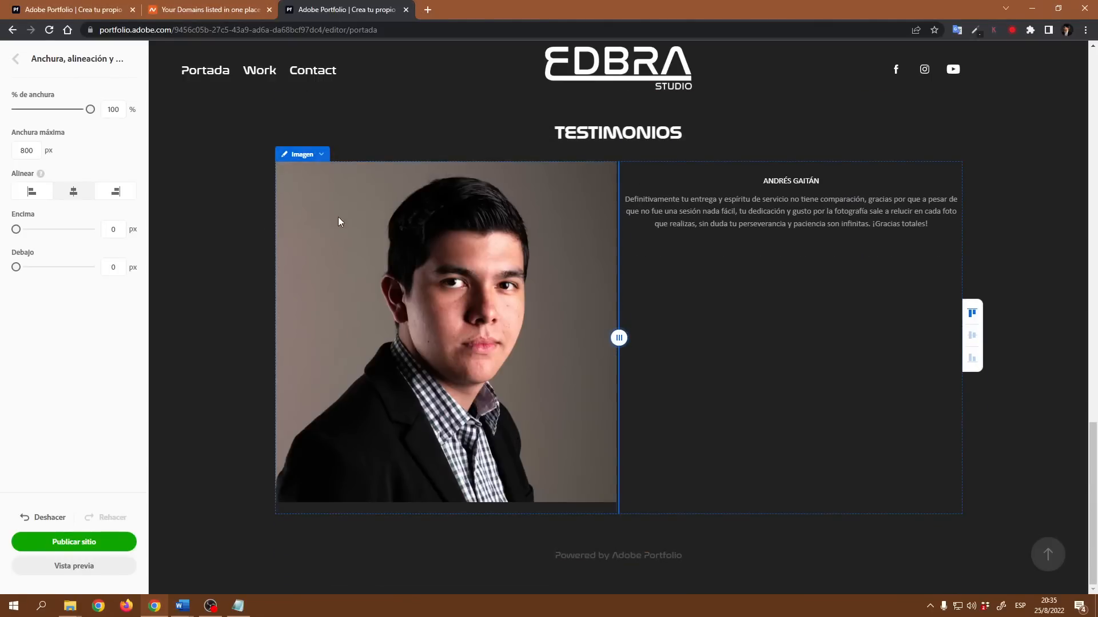
pyautogui.click(321, 155)
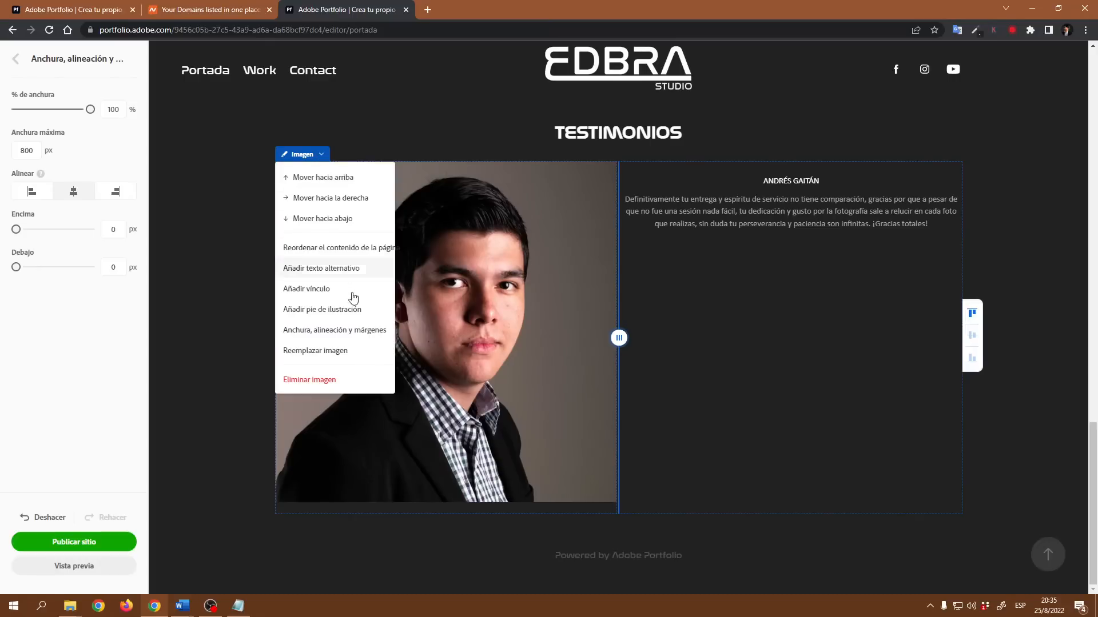
pyautogui.click(350, 335)
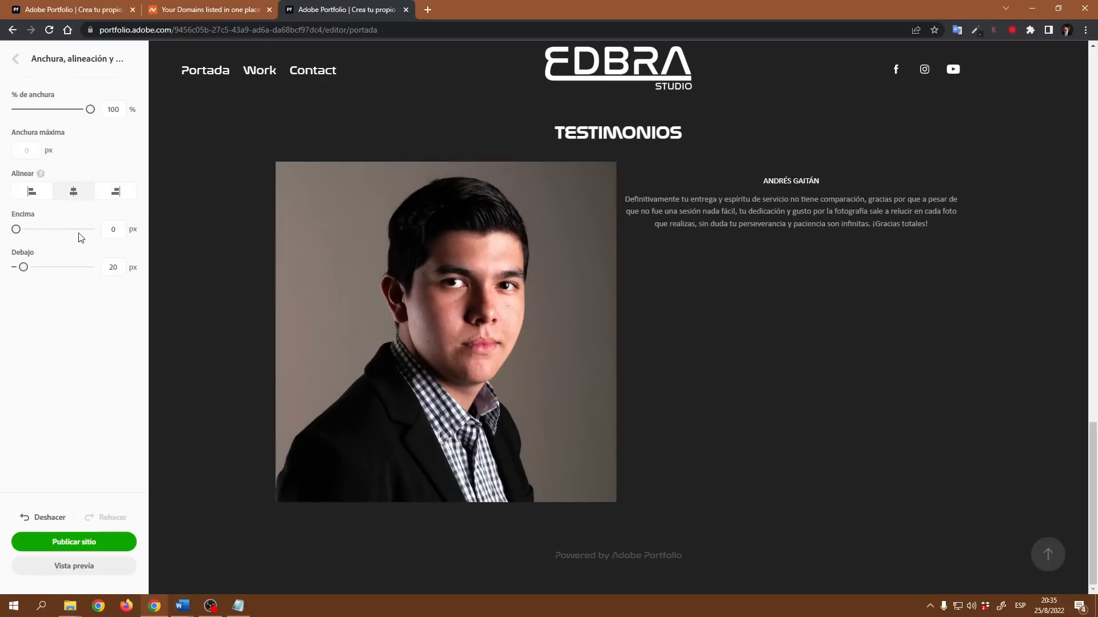
pyautogui.moveTo(16, 267); pyautogui.dragTo(16, 267)
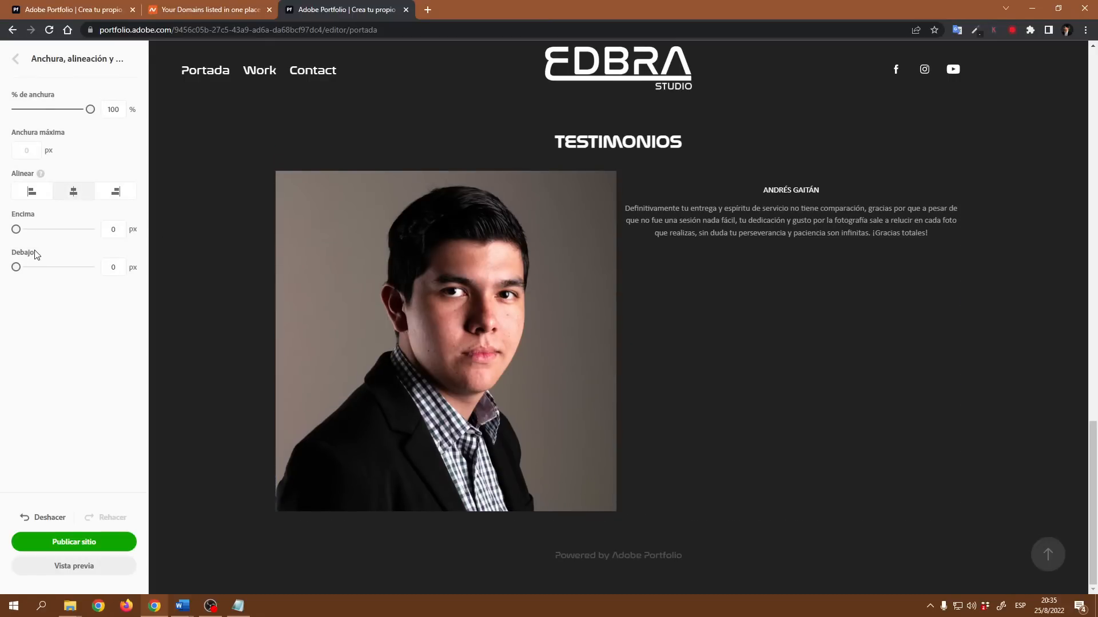
pyautogui.click(103, 113)
pyautogui.write('15')
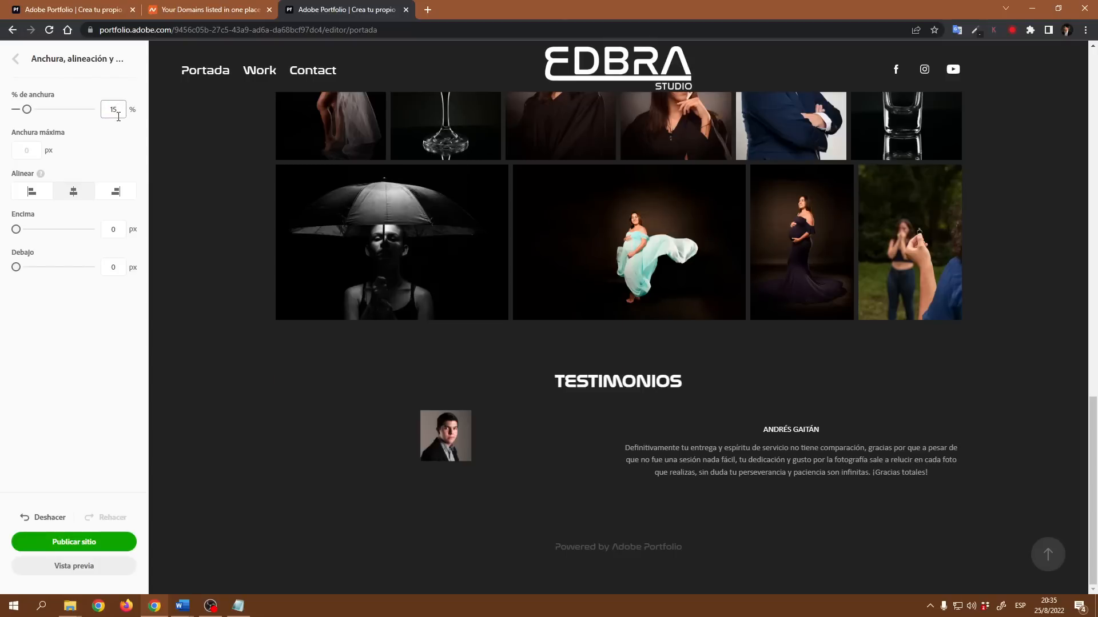
pyautogui.moveTo(118, 109); pyautogui.dragTo(98, 114)
pyautogui.write('20')
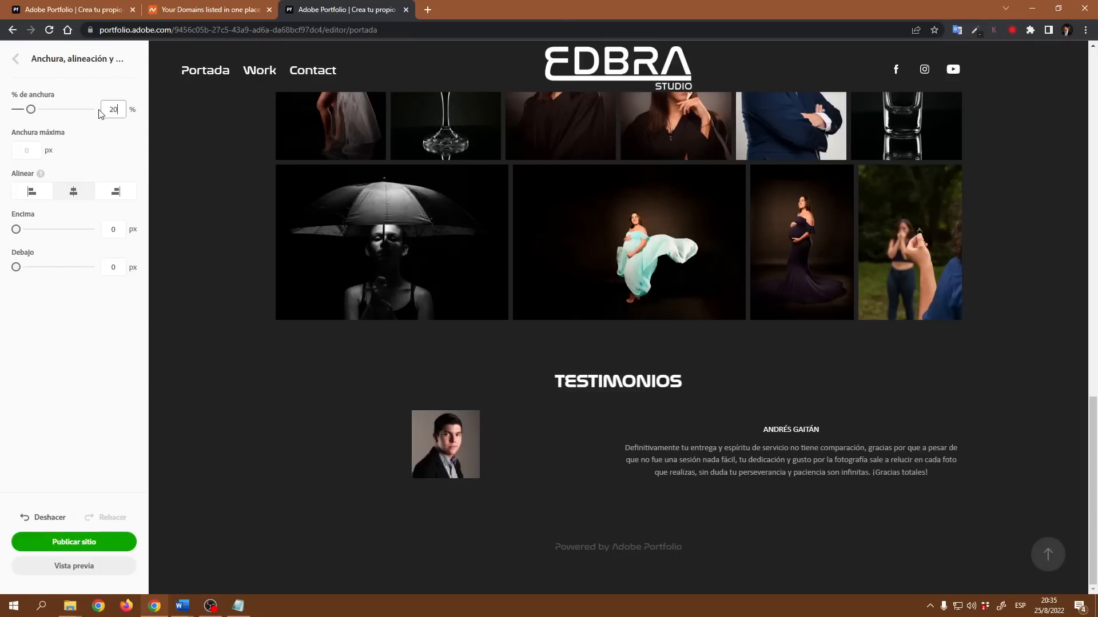
# - Left-align the first testimonial's paragraph and the client's name line
pyautogui.click(736, 441)
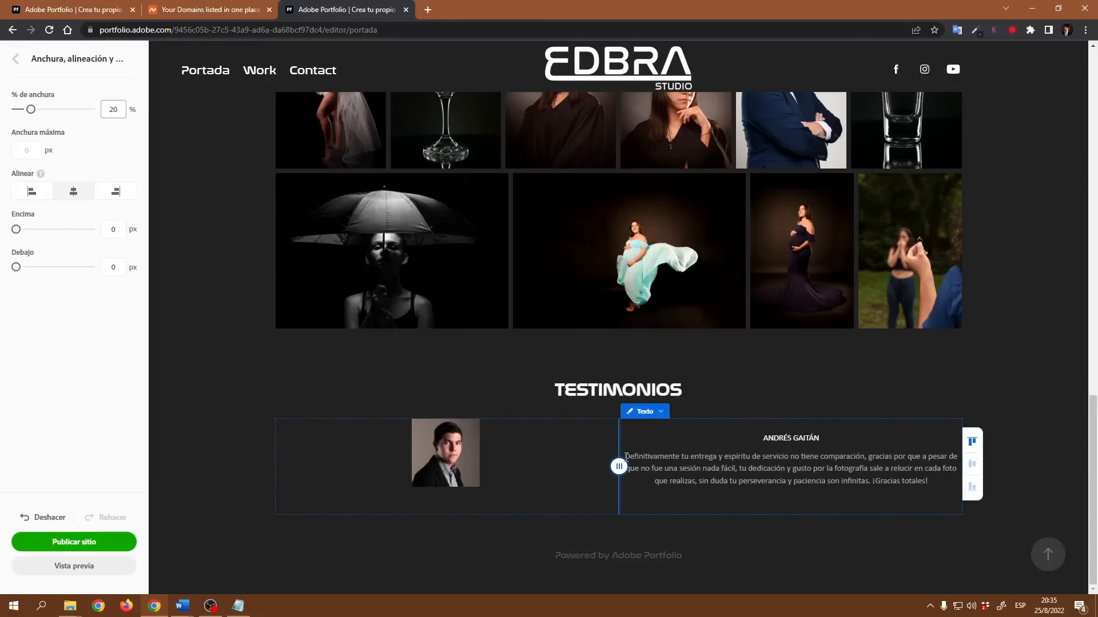
pyautogui.moveTo(626, 458); pyautogui.dragTo(938, 477)
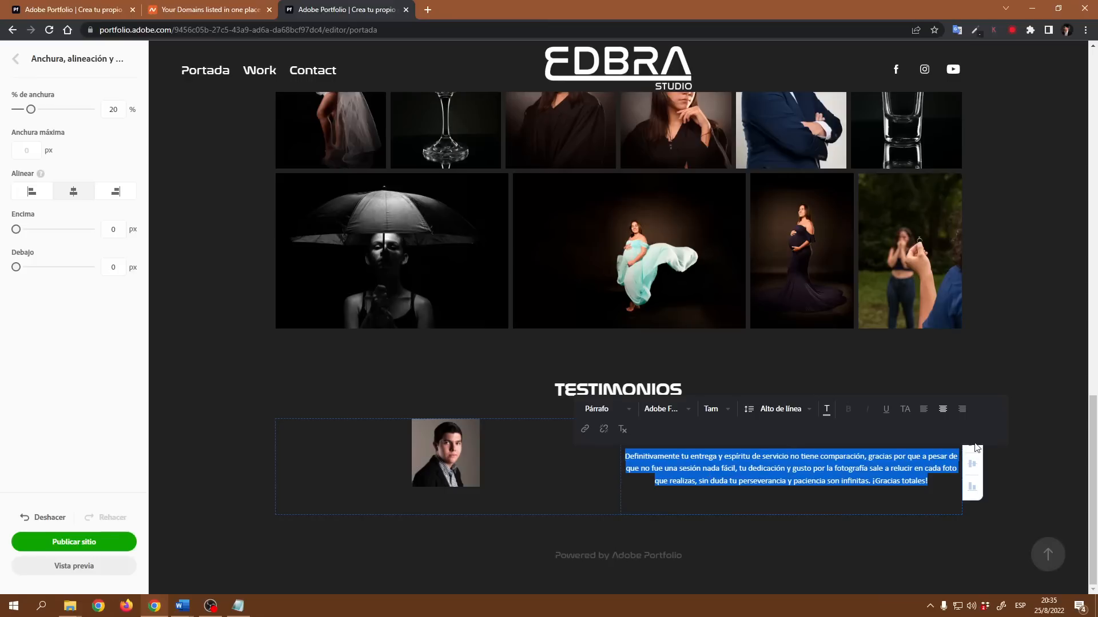
pyautogui.click(923, 410)
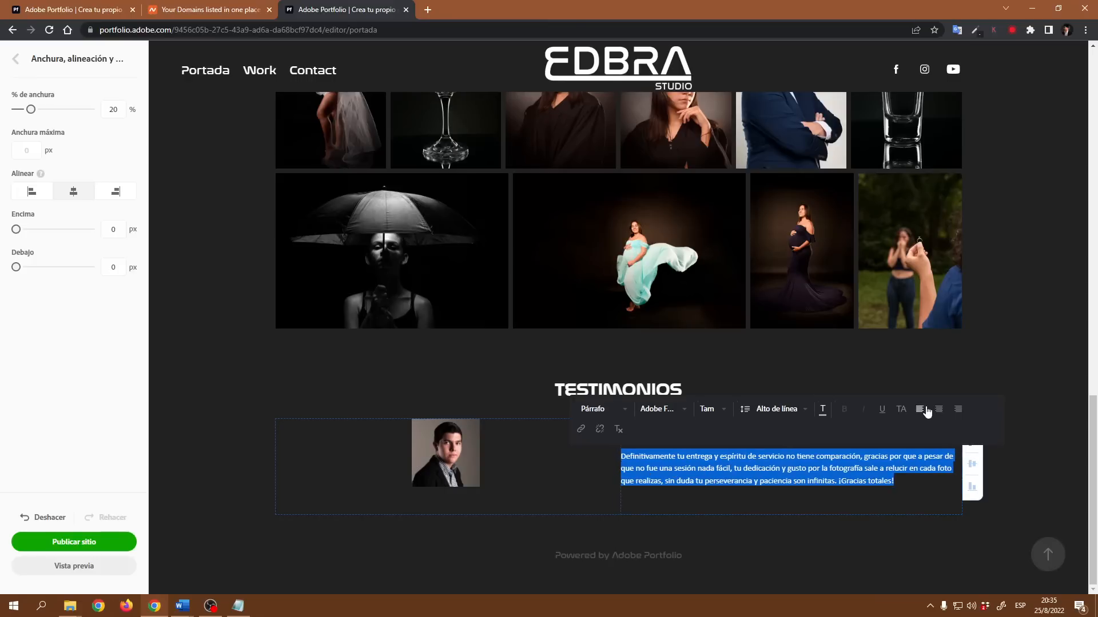
pyautogui.scroll(1, 801, 503)
pyautogui.click(779, 533)
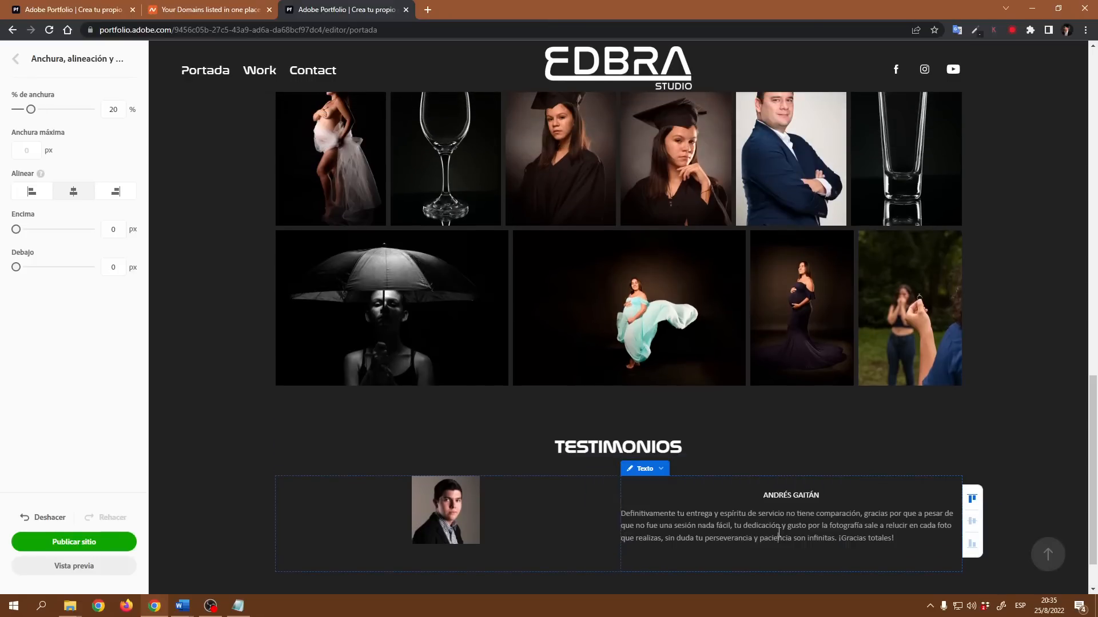
pyautogui.moveTo(821, 495); pyautogui.dragTo(764, 495)
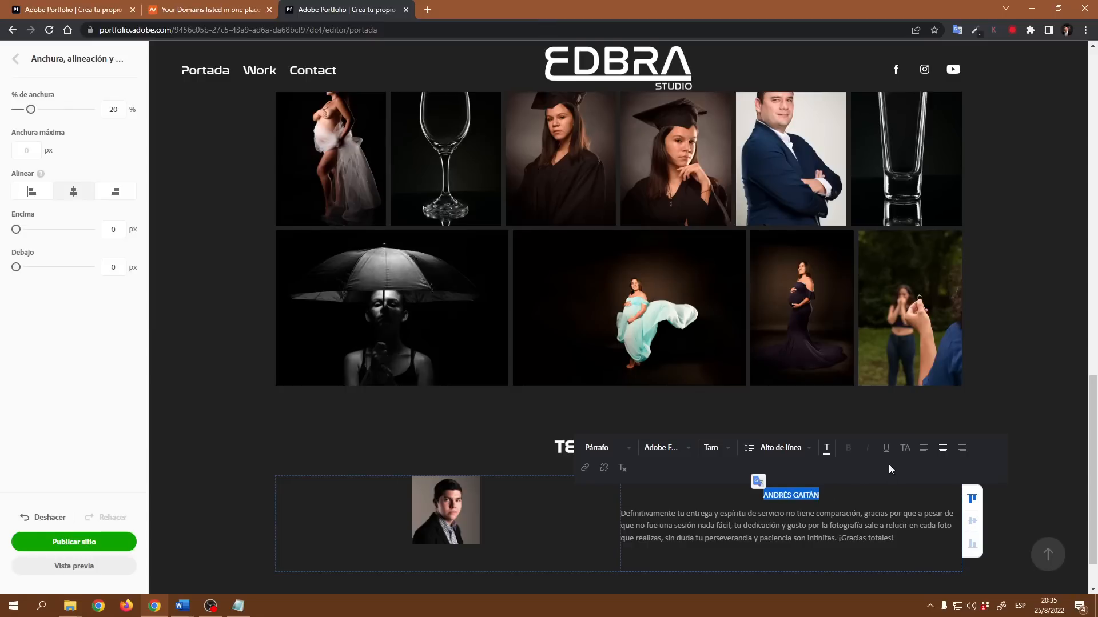
pyautogui.click(924, 454)
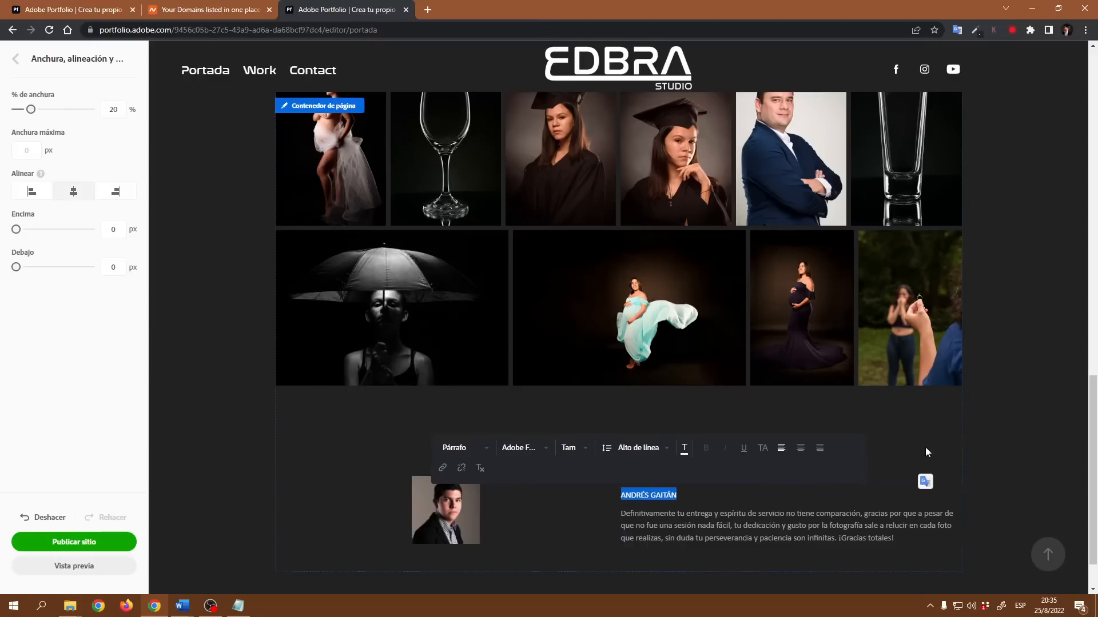
pyautogui.click(738, 528)
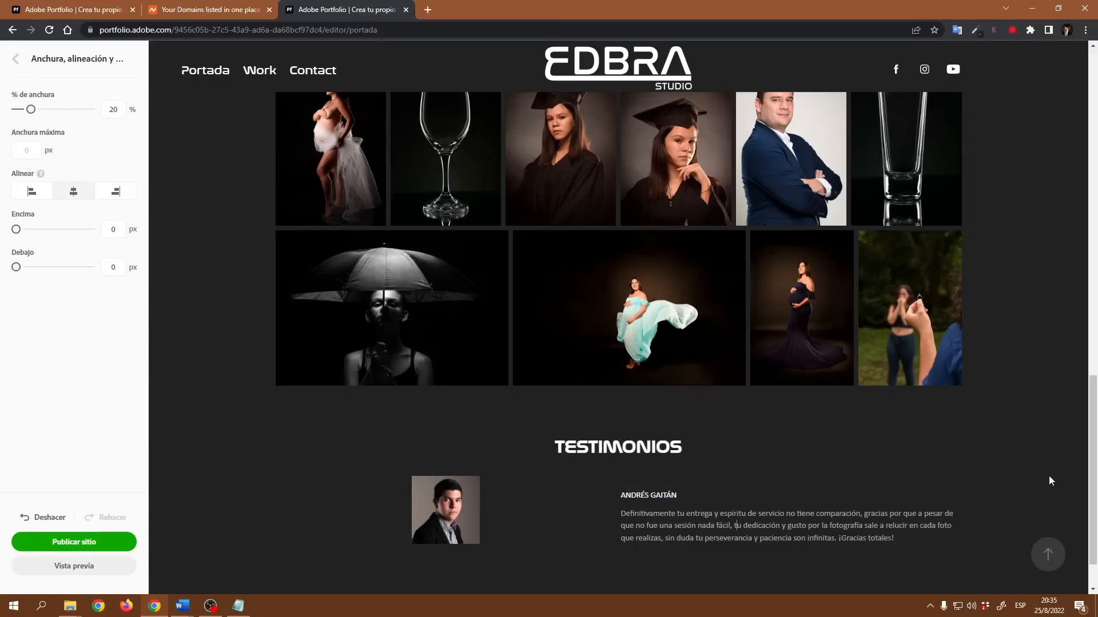
# - Add a new text block below the first testimonial and paste in the second client testimonial
pyautogui.scroll(-1, 1049, 461)
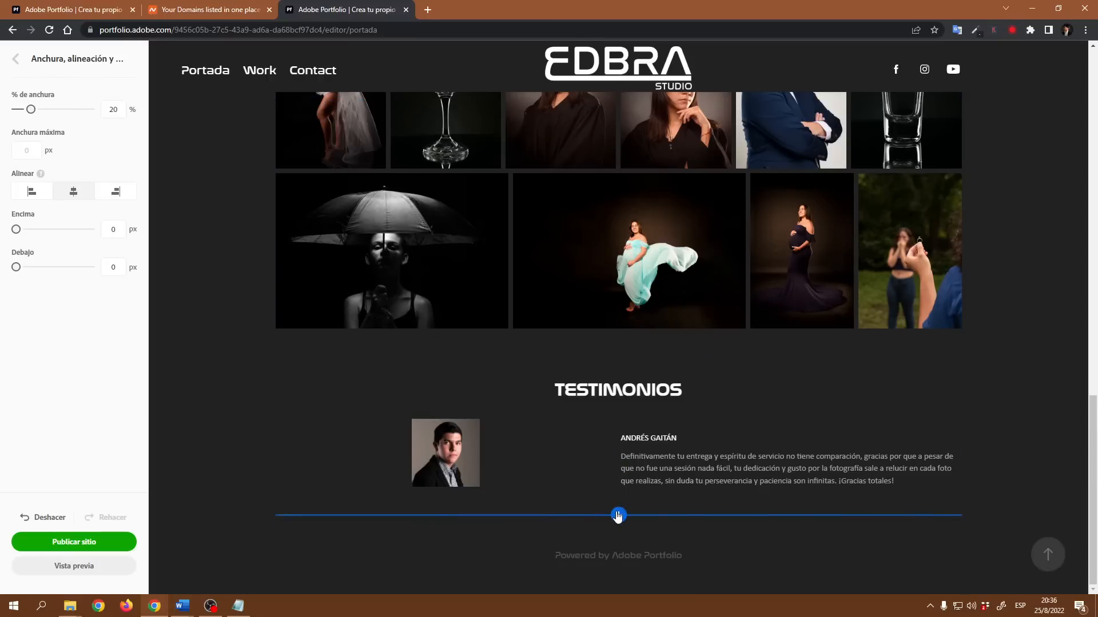
pyautogui.click(618, 516)
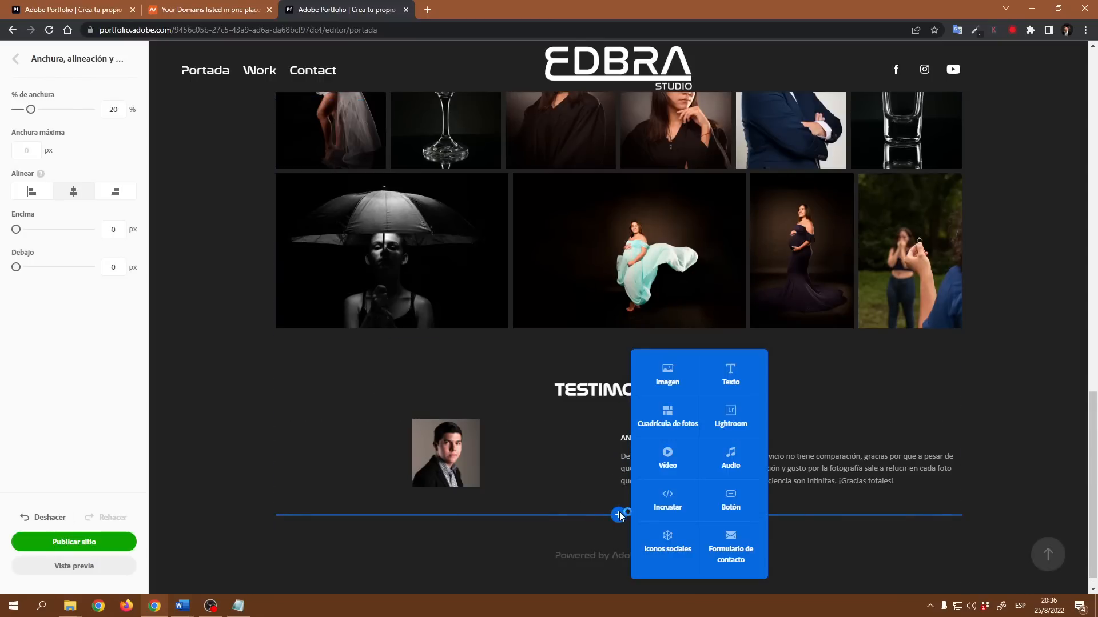
pyautogui.click(726, 380)
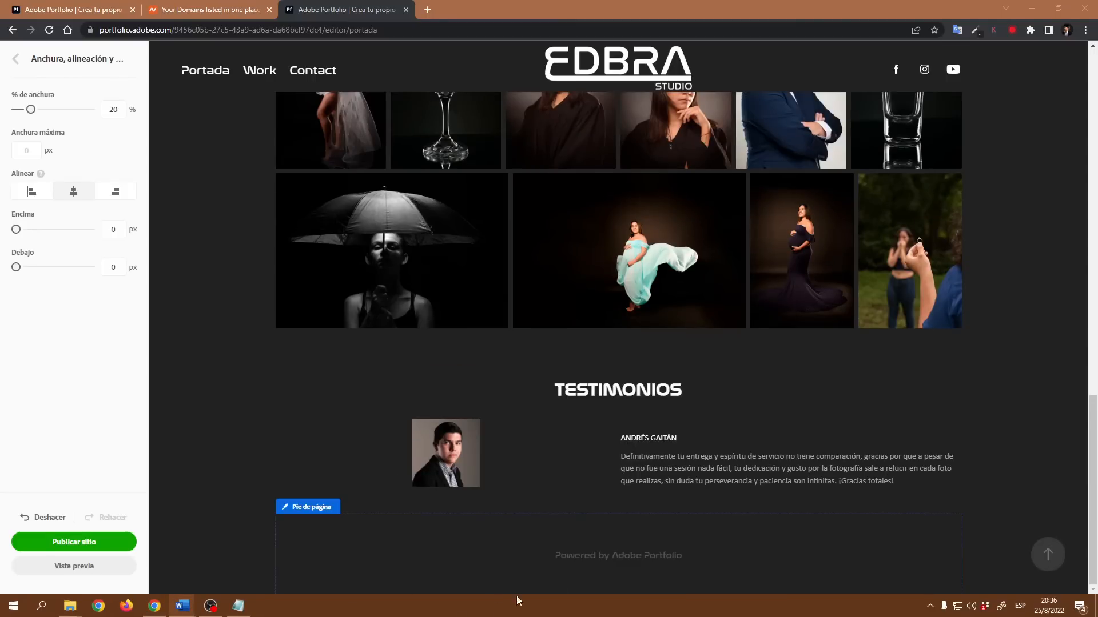
pyautogui.click(619, 515)
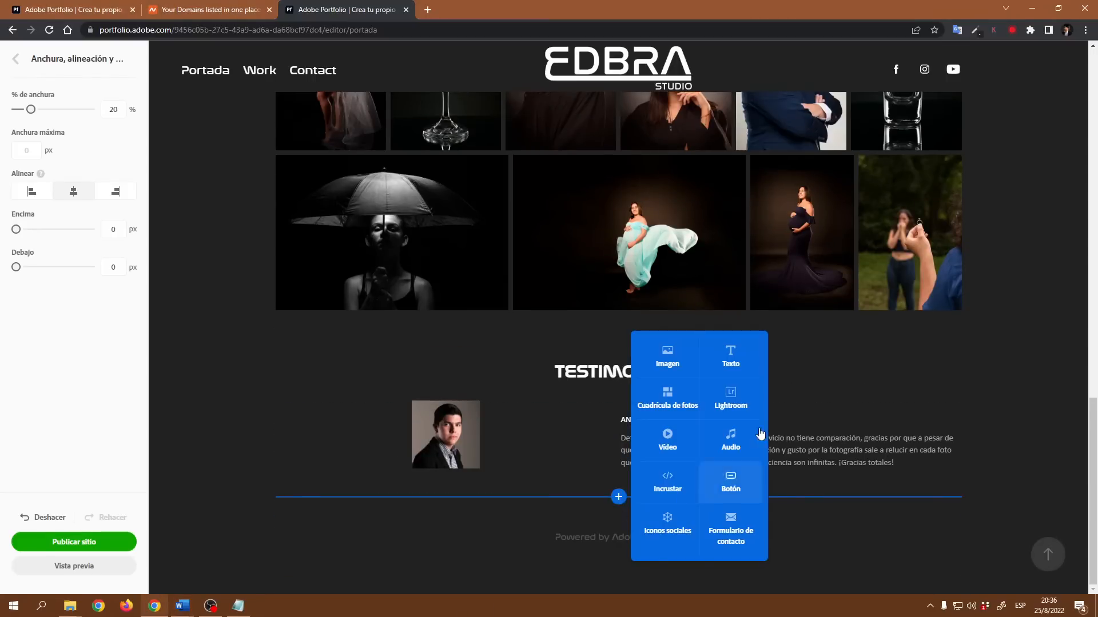
pyautogui.click(618, 515)
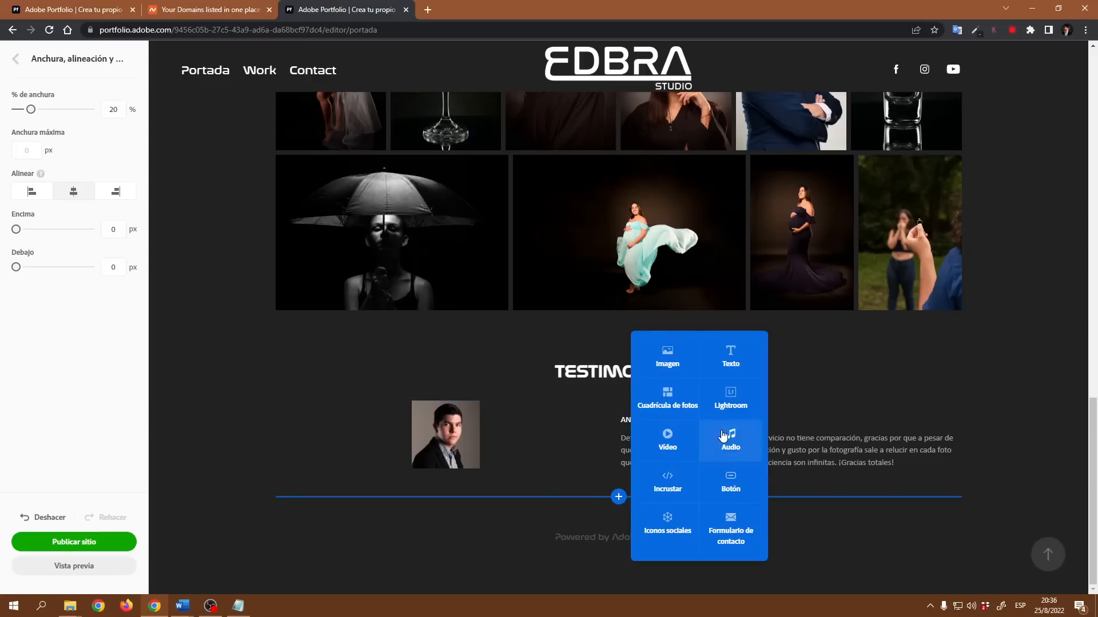
pyautogui.click(731, 364)
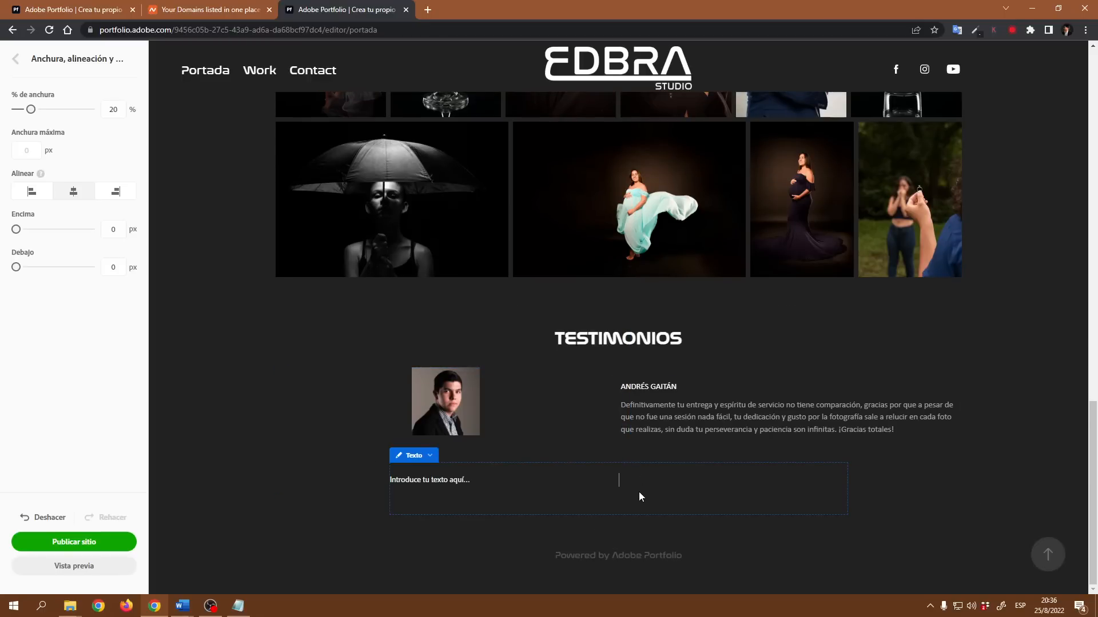
pyautogui.write('Estamos muy agradecidos con el servicio tan profesional y amigable que La Foto 506 nos brindó desde el primer momento. Ni que decir de la excelencia en su trabajo fotográfico. Seguro que no será la última vez que lo necesitaremos. Ampliamente recomendable, muchísimas gracias estamos muy satisfechos con el trabajo.')
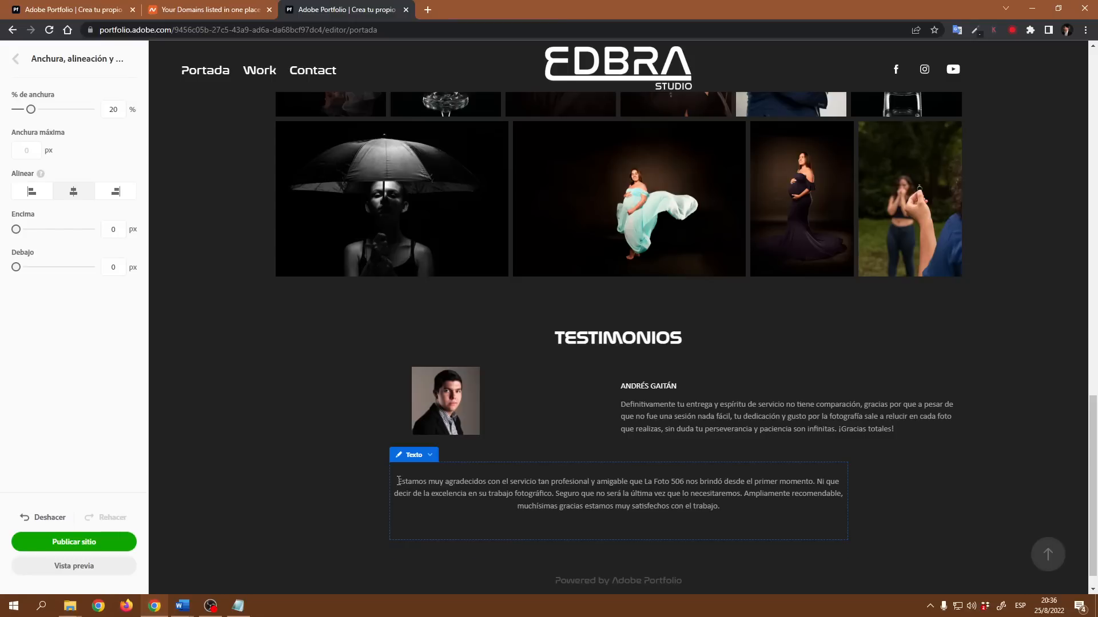
# - Insert a new first line above the second testimonial containing the client's first name in capitals
pyautogui.press('Return')
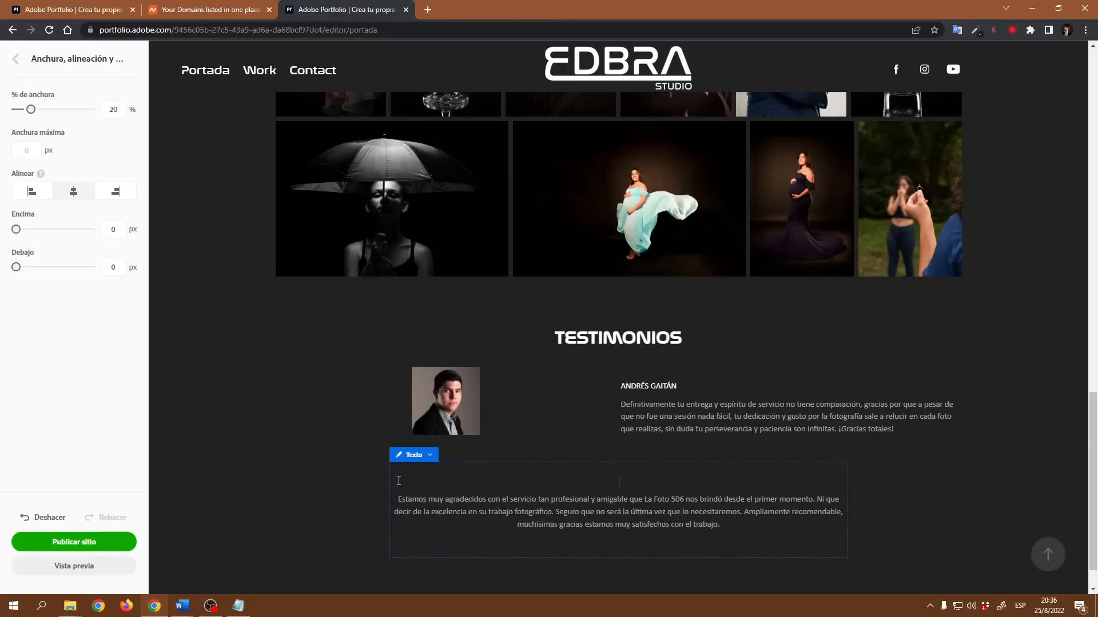
pyautogui.write('jESSICA')
pyautogui.click(369, 514)
pyautogui.click(465, 508)
pyautogui.press('BackSpace')
pyautogui.press('BackSpace')
pyautogui.press('BackSpace')
pyautogui.press('BackSpace')
pyautogui.press('BackSpace')
pyautogui.press('BackSpace')
pyautogui.press('BackSpace')
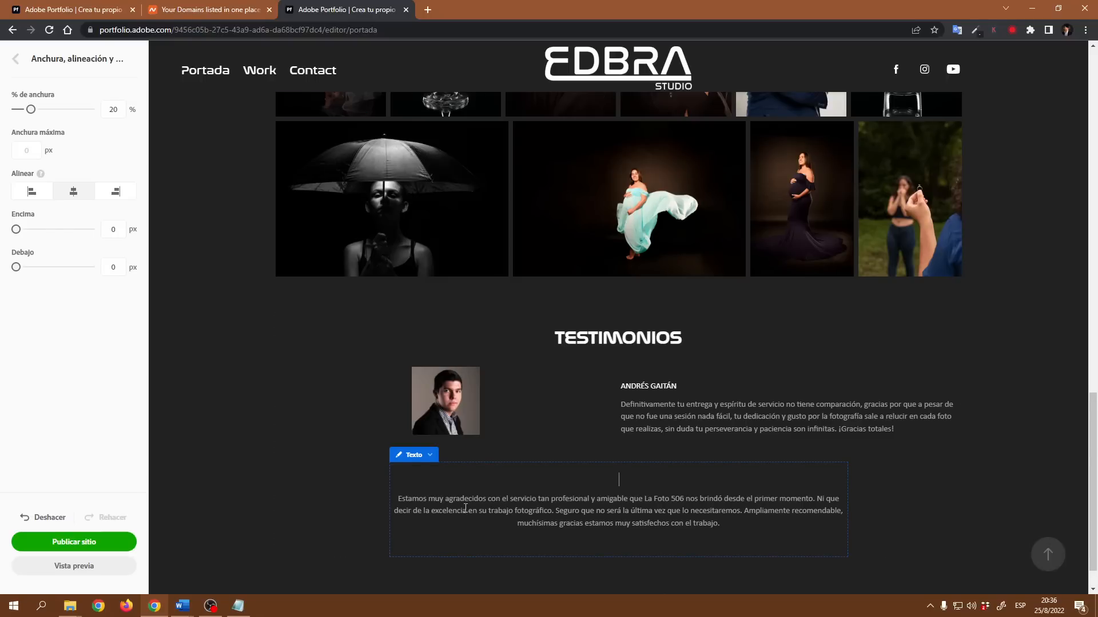
pyautogui.write('JESSICA')
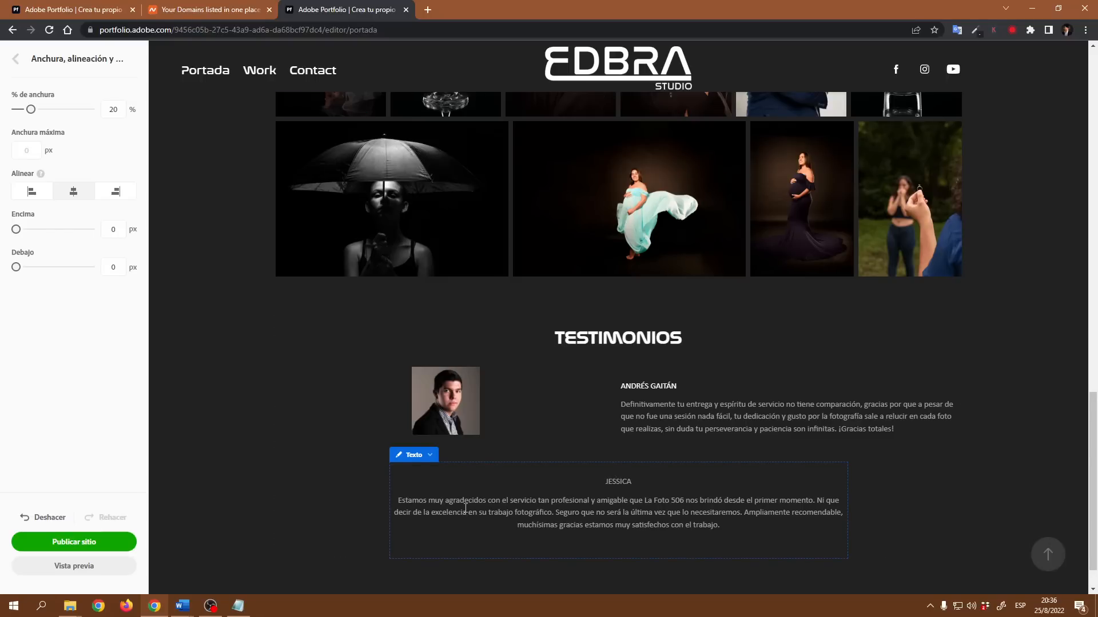
# - Set the second client's name line JESSICA to white (#FFFFFF)
pyautogui.moveTo(633, 482); pyautogui.dragTo(593, 486)
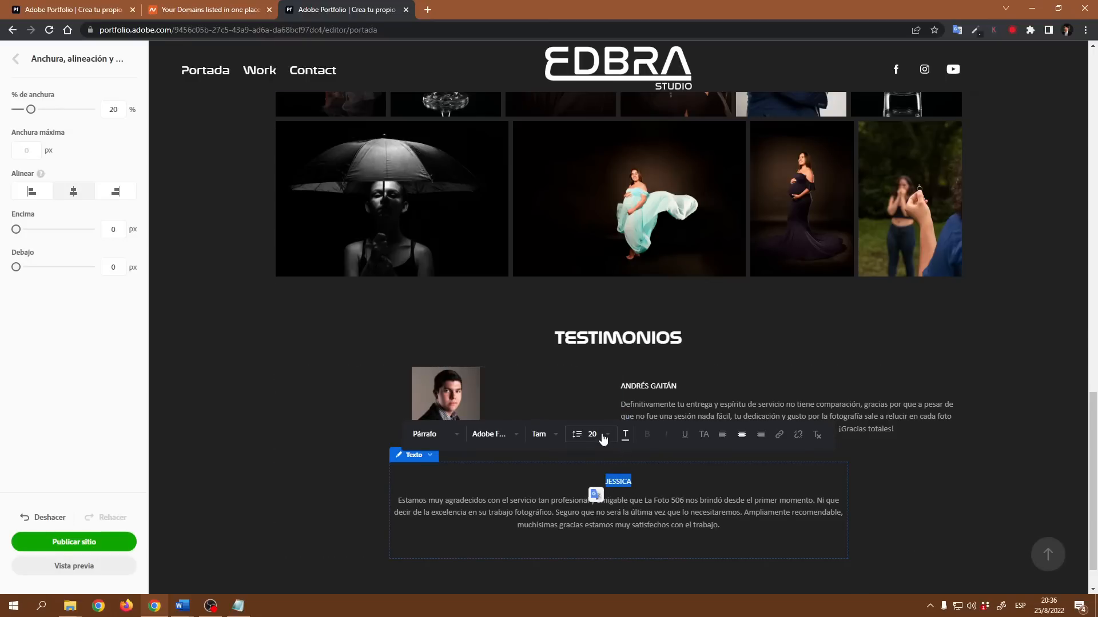
pyautogui.click(625, 434)
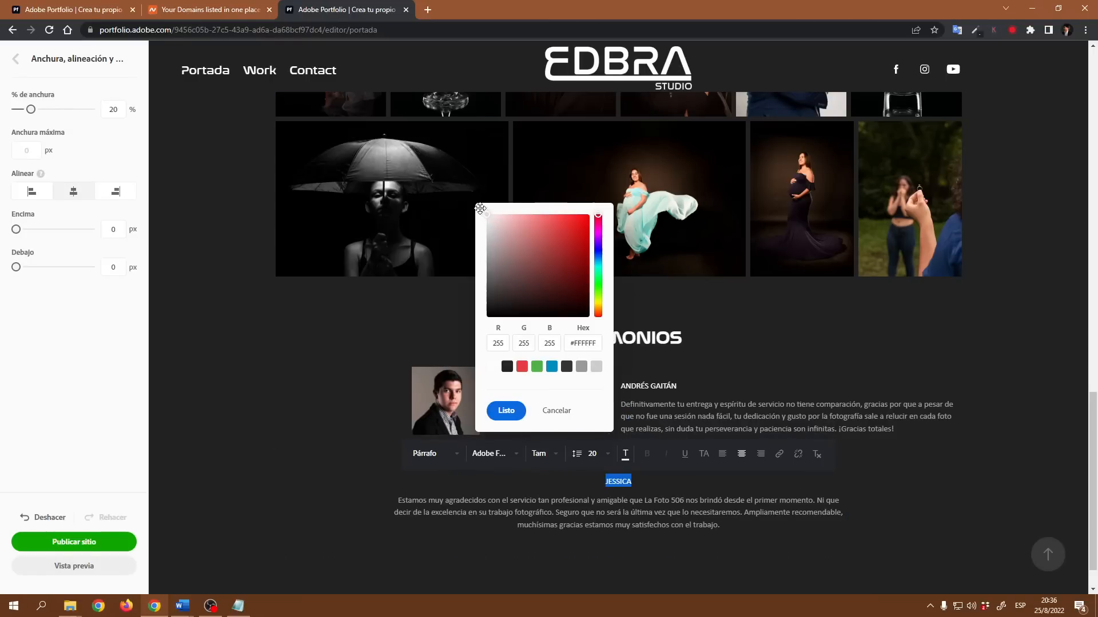
pyautogui.click(510, 410)
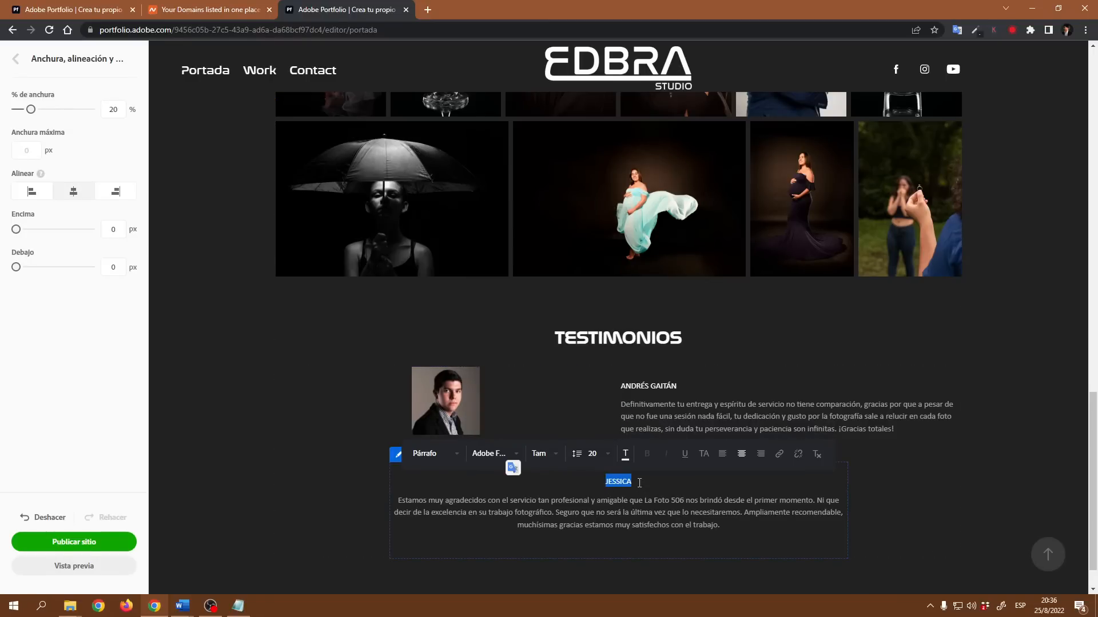
pyautogui.click(709, 525)
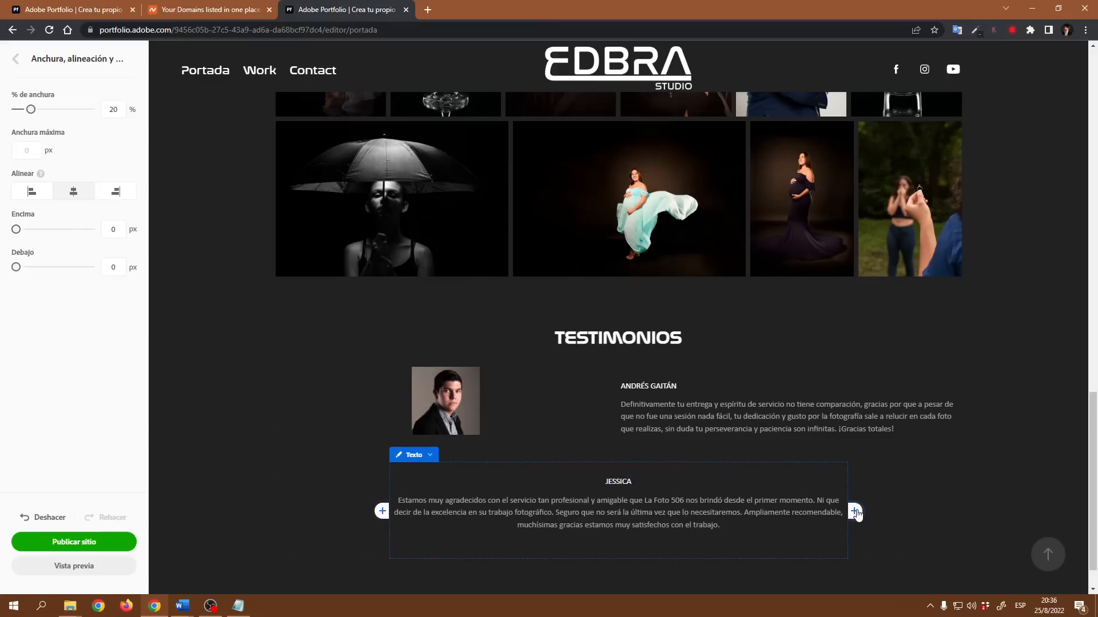
# - Insert the client photo Yancy as an image beside the second testimonial
pyautogui.click(855, 512)
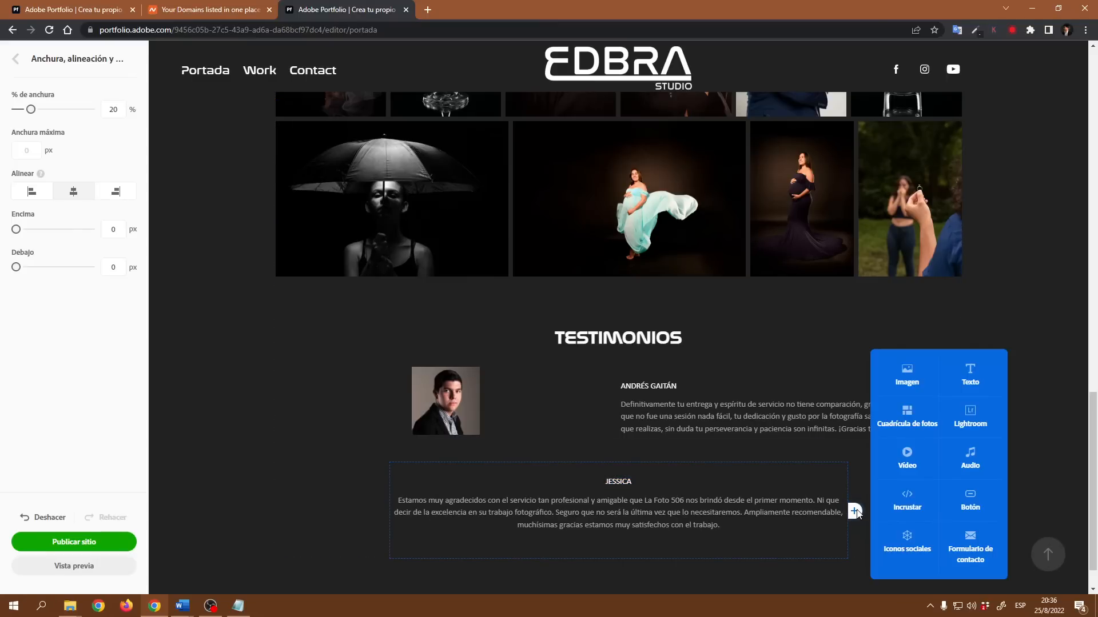
pyautogui.click(908, 375)
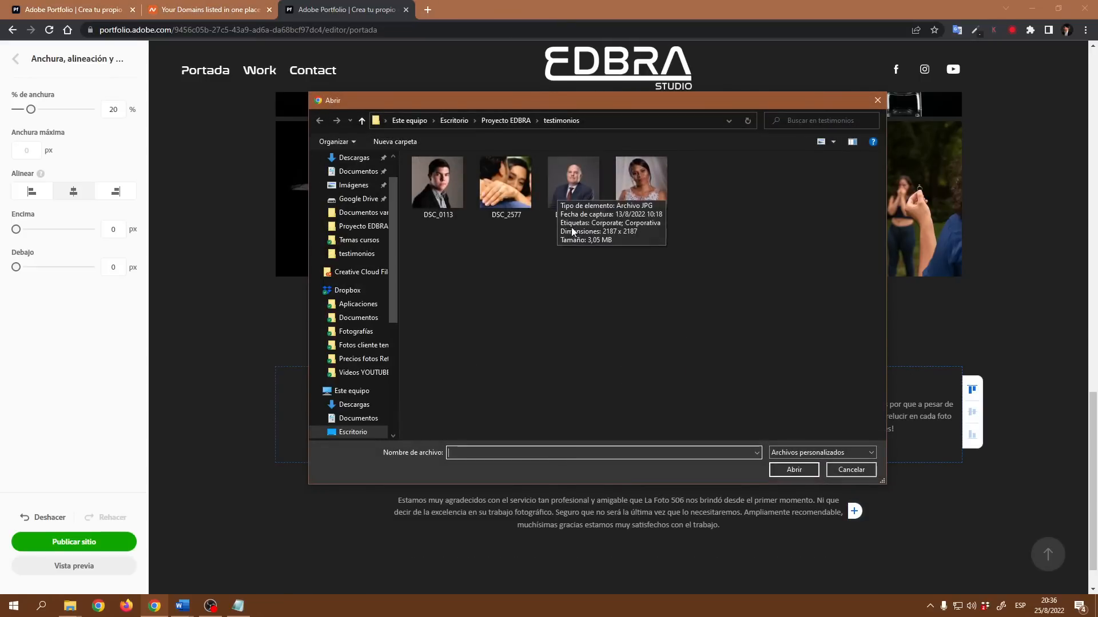
pyautogui.click(634, 181)
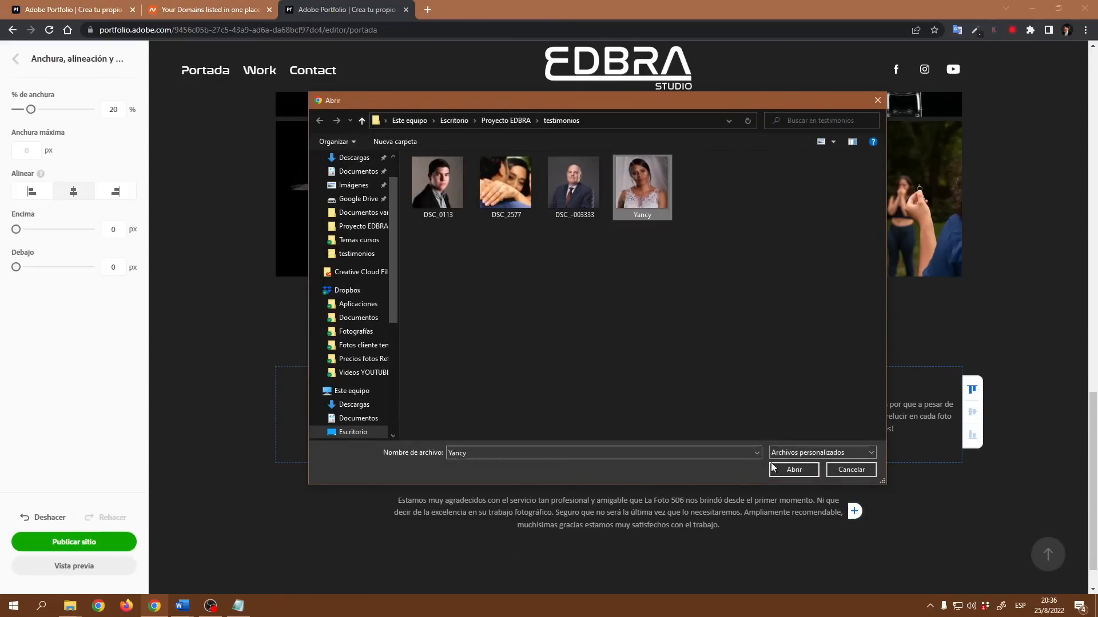
pyautogui.click(793, 470)
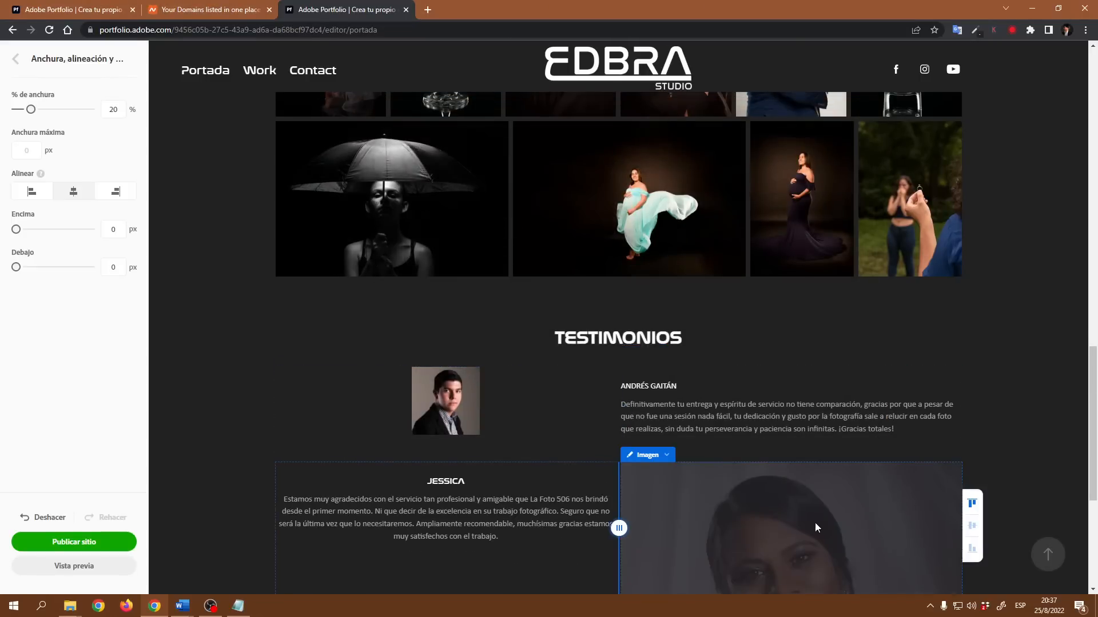
# - Set the second client photo's bottom margin to 0 px and its width to 20%
pyautogui.click(664, 284)
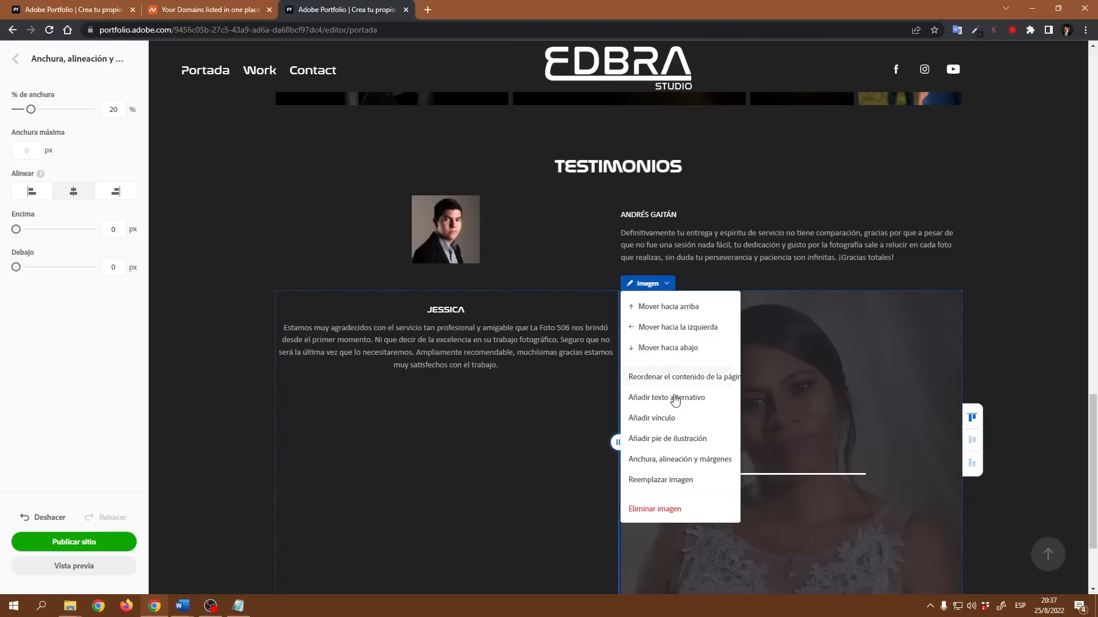
pyautogui.click(675, 460)
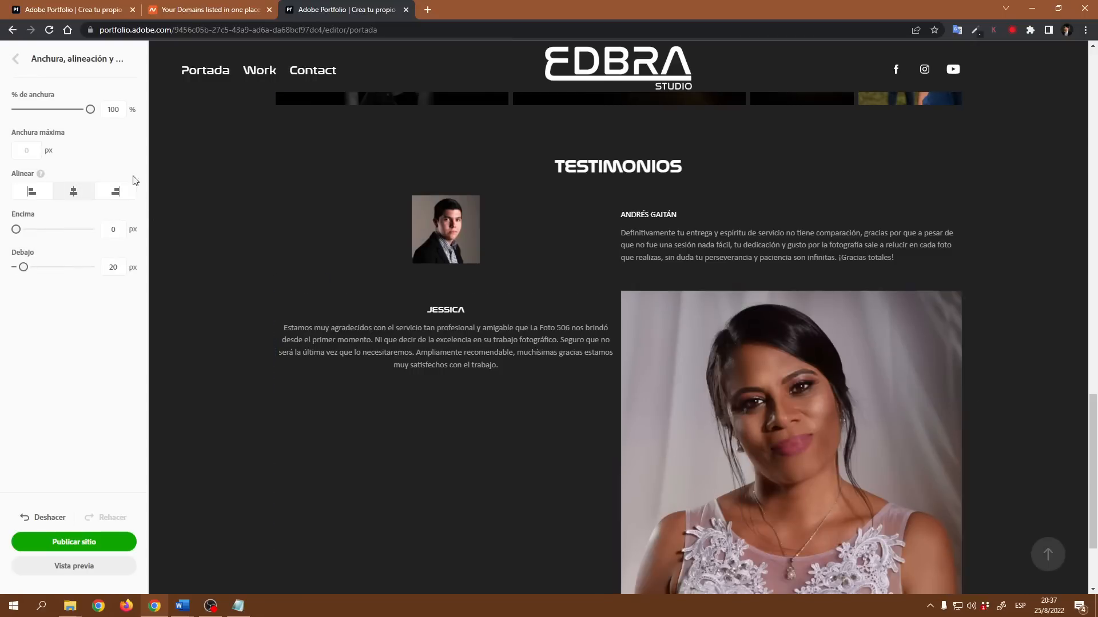
pyautogui.moveTo(24, 267); pyautogui.dragTo(15, 267)
pyautogui.doubleClick(120, 109)
pyautogui.write('20')
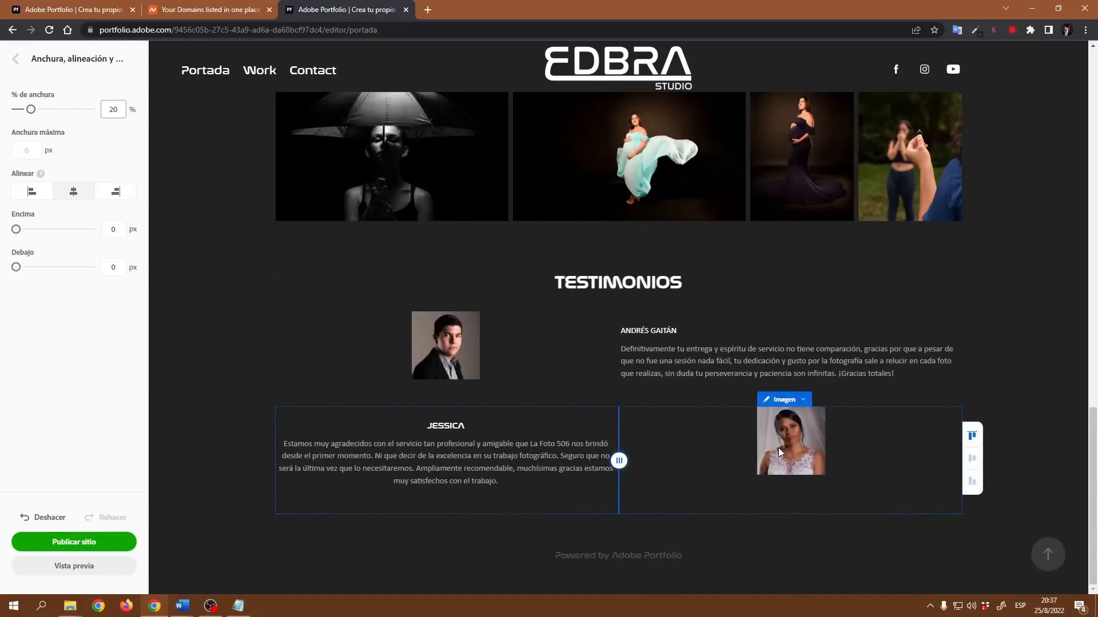
# - Vertically center the contents of both testimonial rows
pyautogui.click(972, 462)
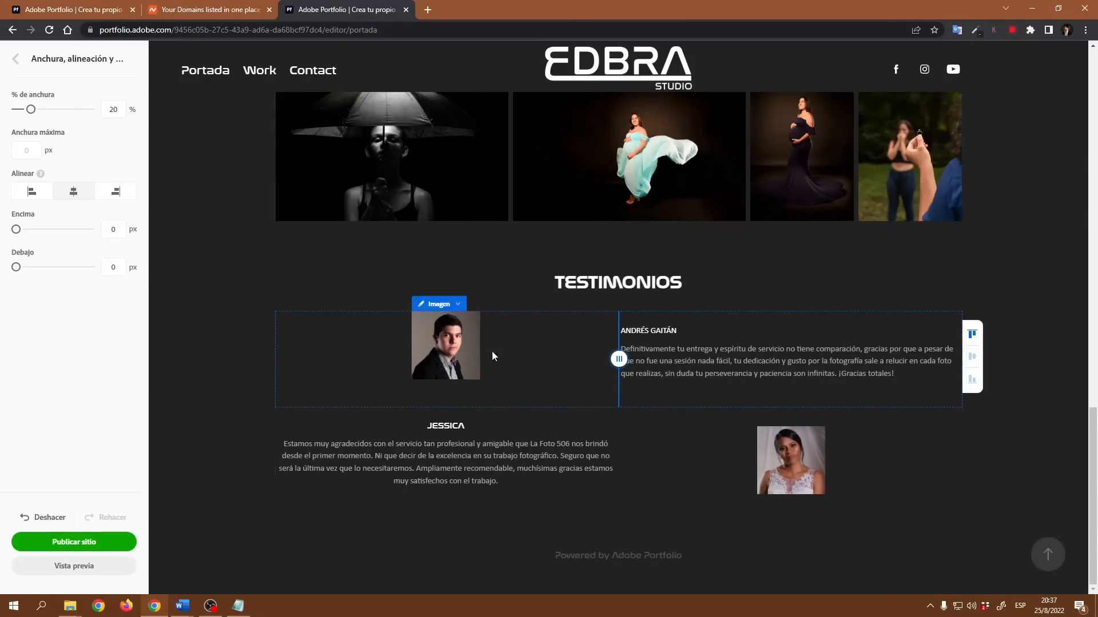
pyautogui.click(972, 359)
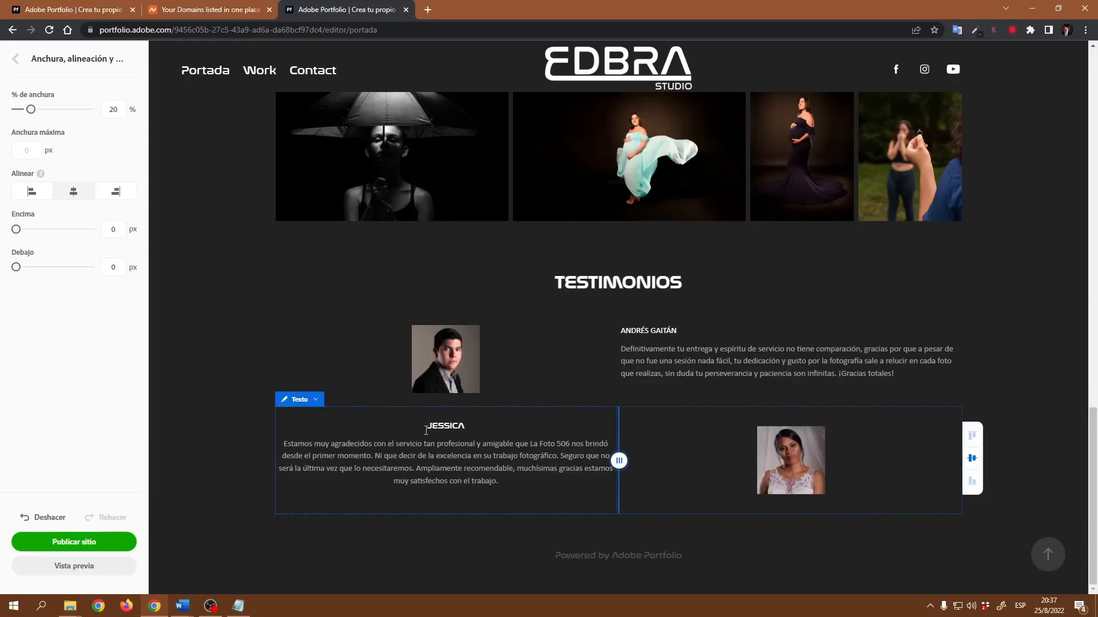
# - Right-align the second client's name line
pyautogui.moveTo(426, 430); pyautogui.dragTo(471, 428)
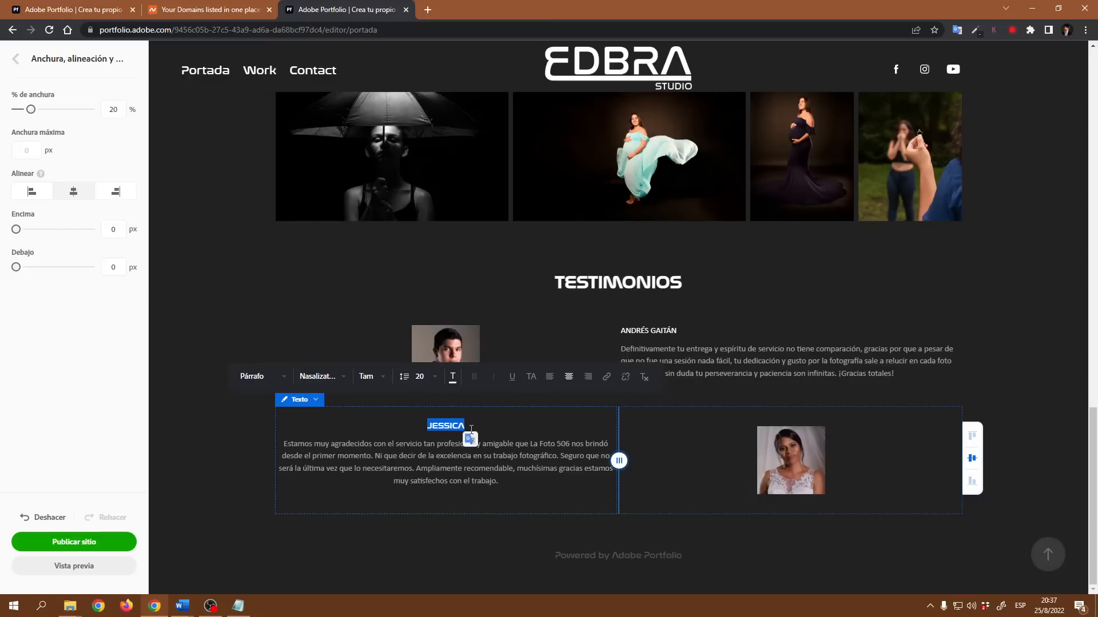
pyautogui.click(587, 376)
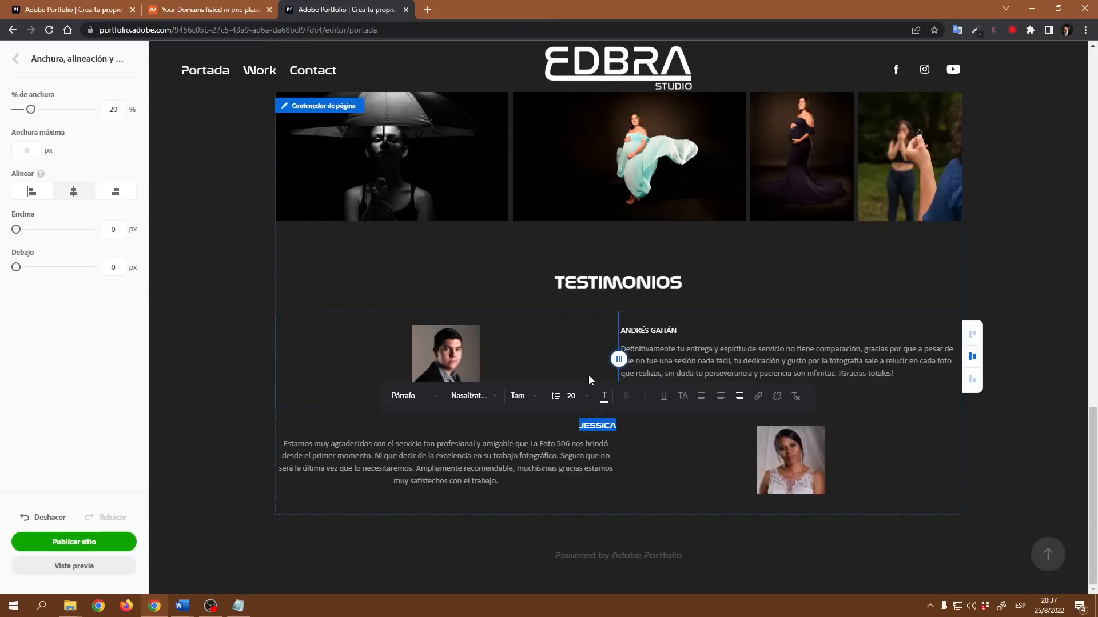
pyautogui.click(282, 444)
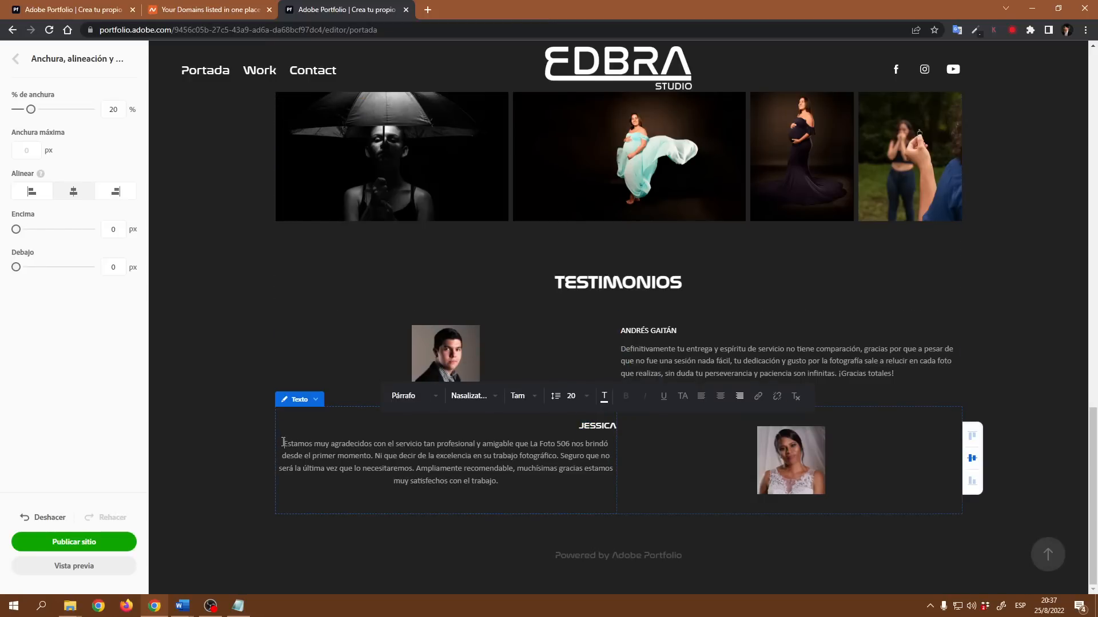
# - Replace "La Foto 506" in the second testimonial with "EDBRA STUDIO"
pyautogui.moveTo(570, 444); pyautogui.dragTo(531, 446)
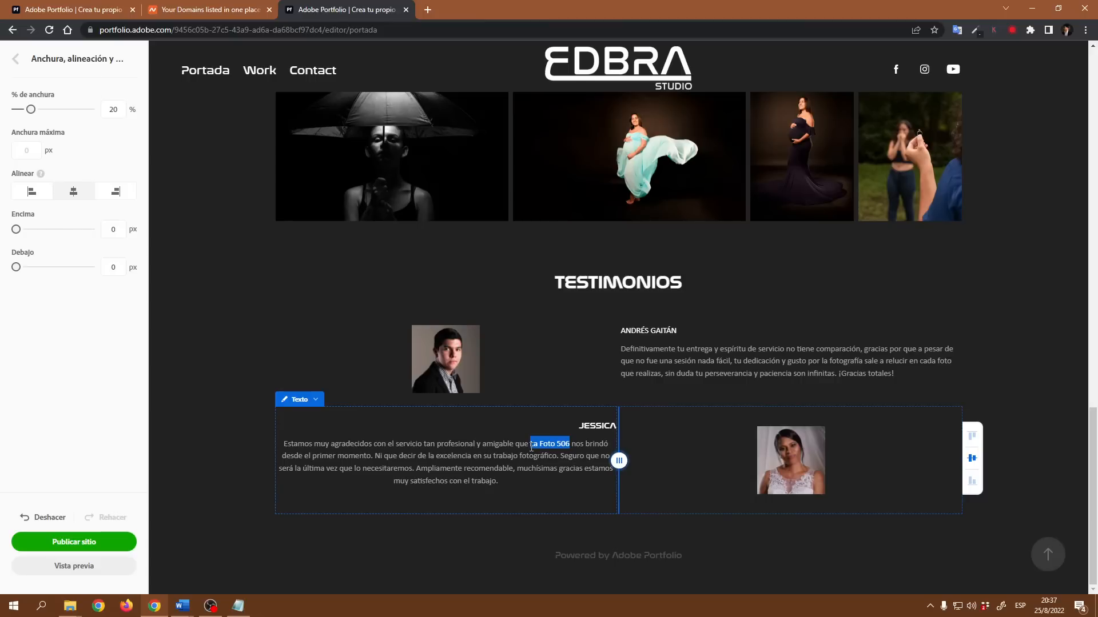
pyautogui.moveTo(531, 446); pyautogui.dragTo(530, 447)
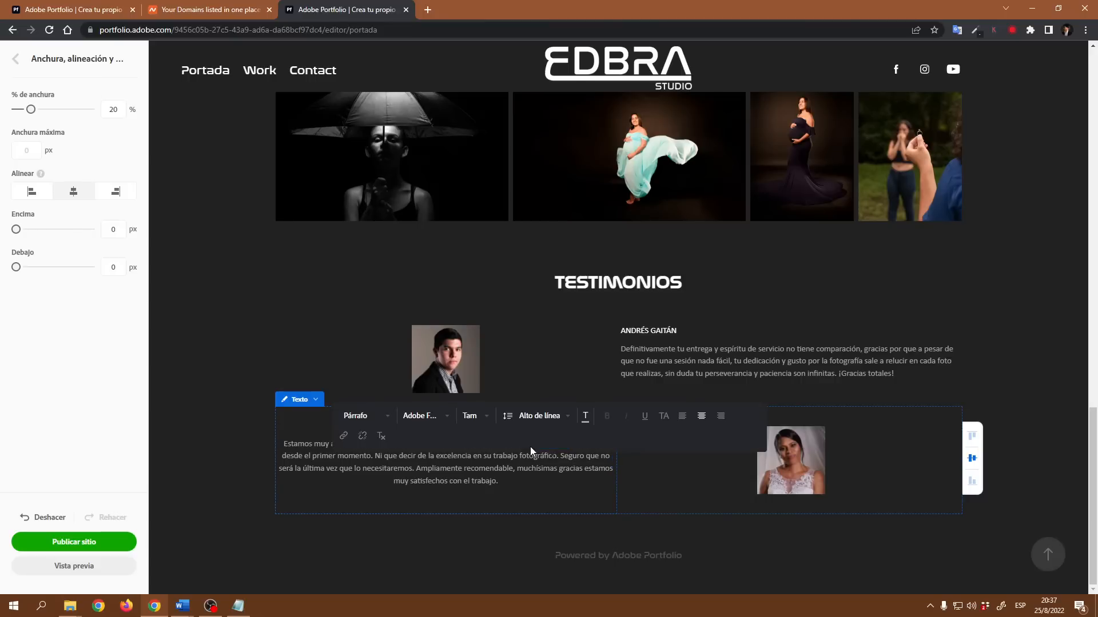
pyautogui.write('EDBRA')
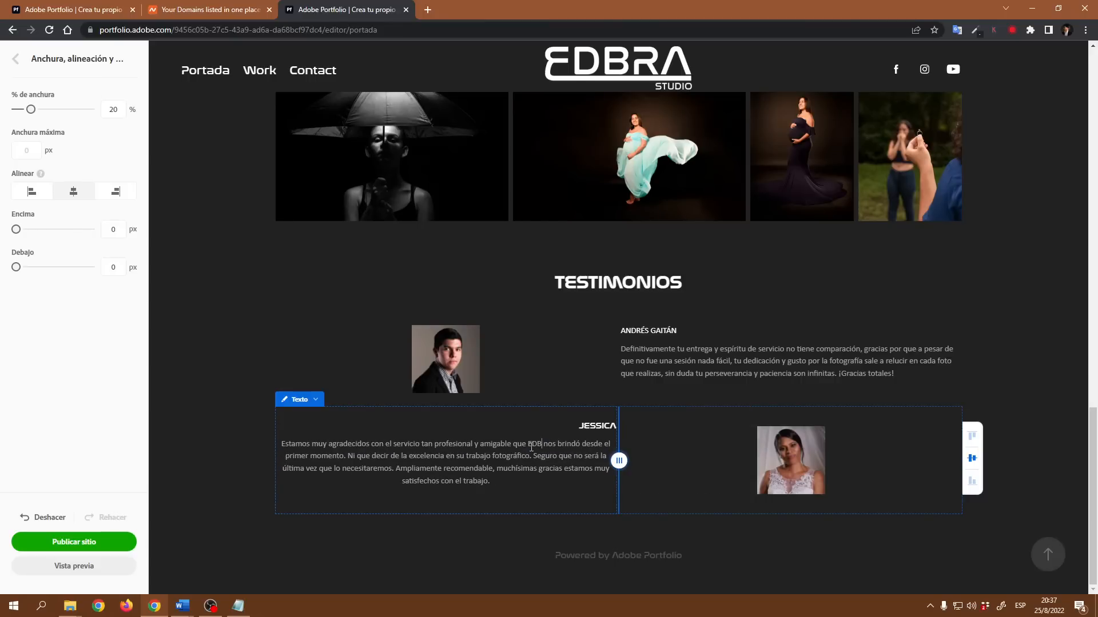
pyautogui.write(' STUDIO')
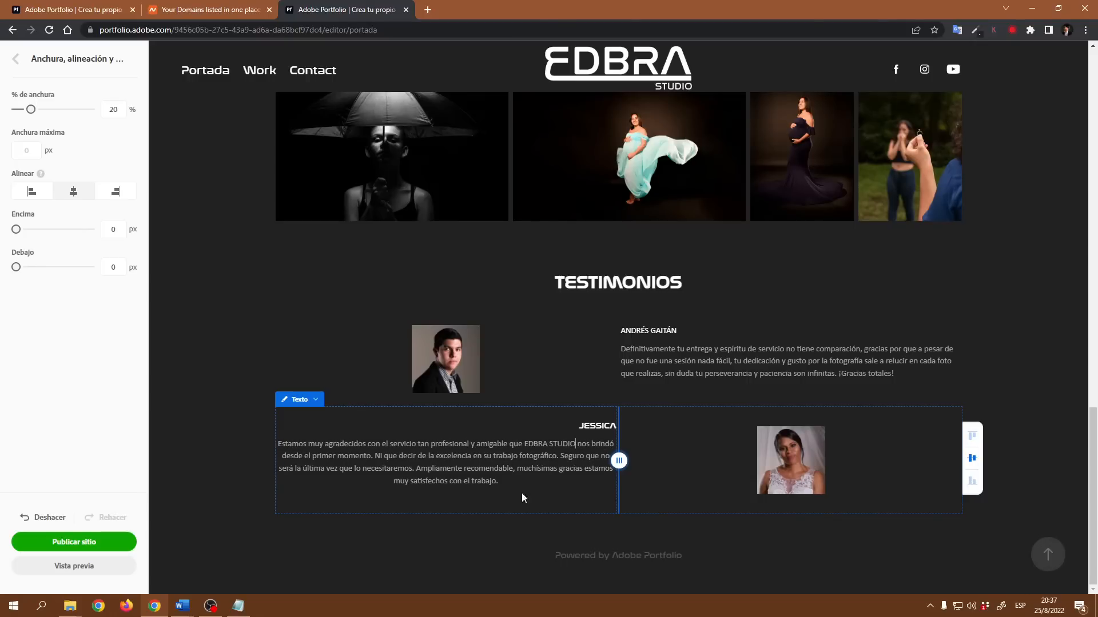
# - Right-align the second testimonial's paragraph
pyautogui.tripleClick(497, 481)
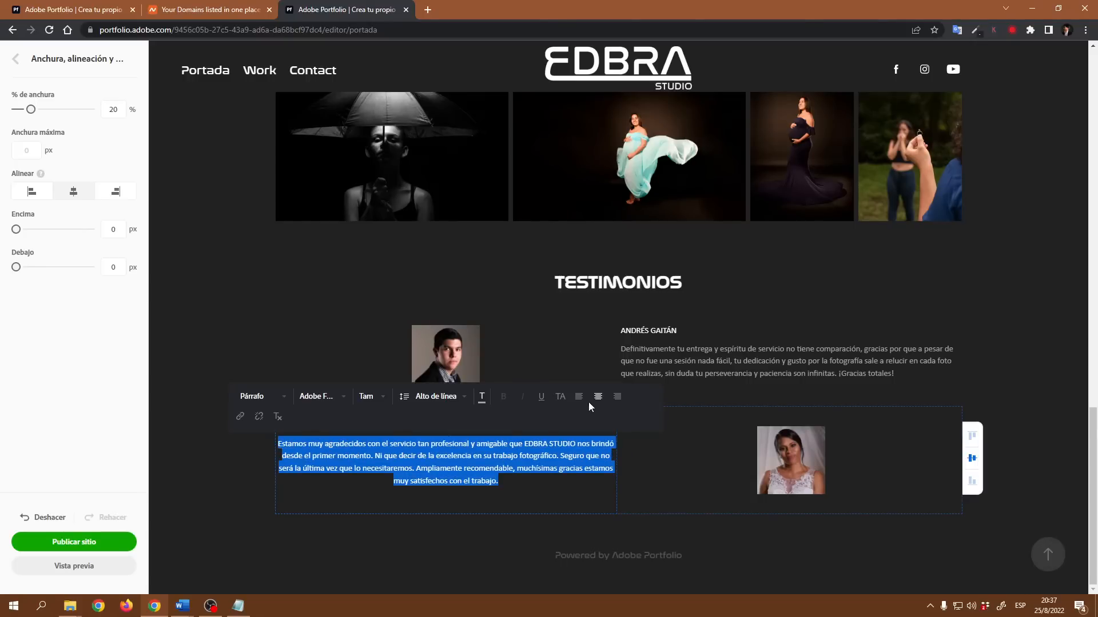
pyautogui.click(617, 396)
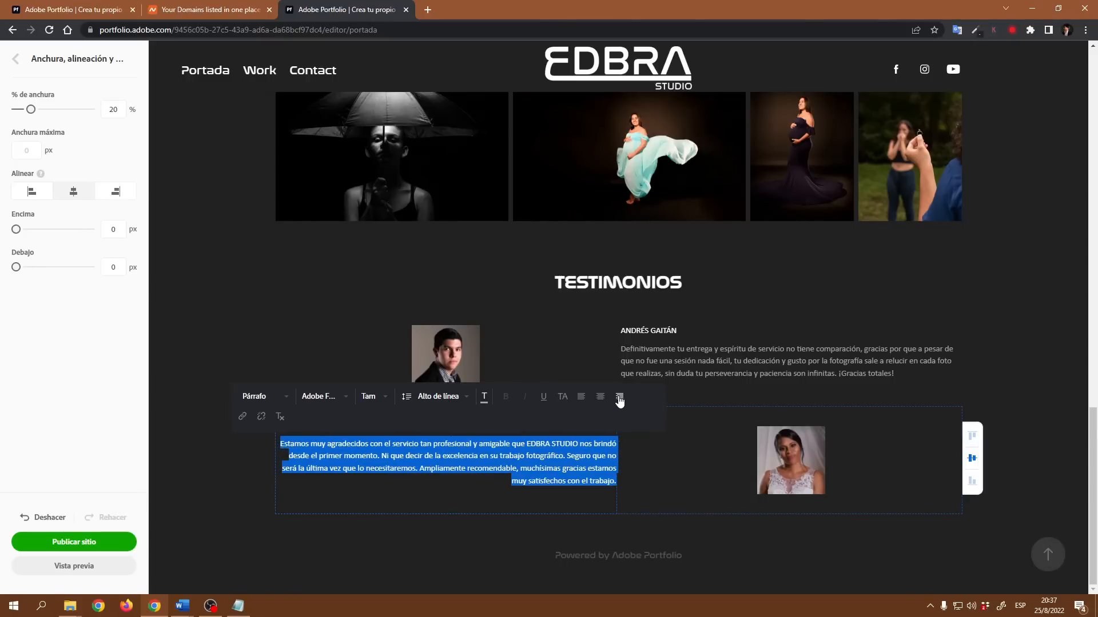
pyautogui.click(1037, 450)
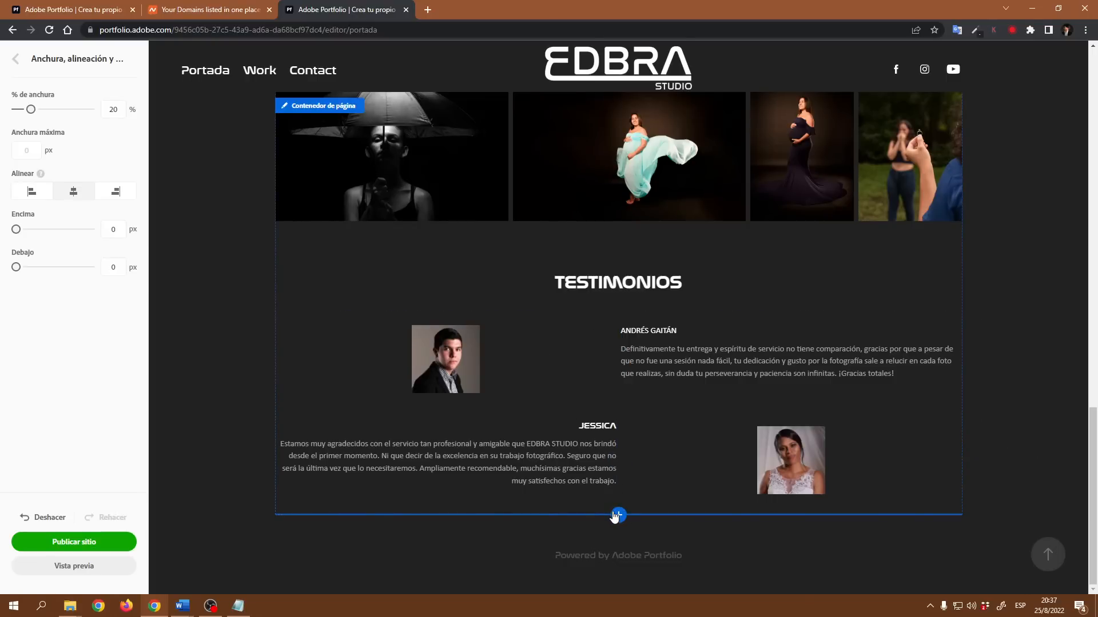
# - Add a new text block below the testimonials containing NUESTROS SERVICIOS
pyautogui.click(619, 515)
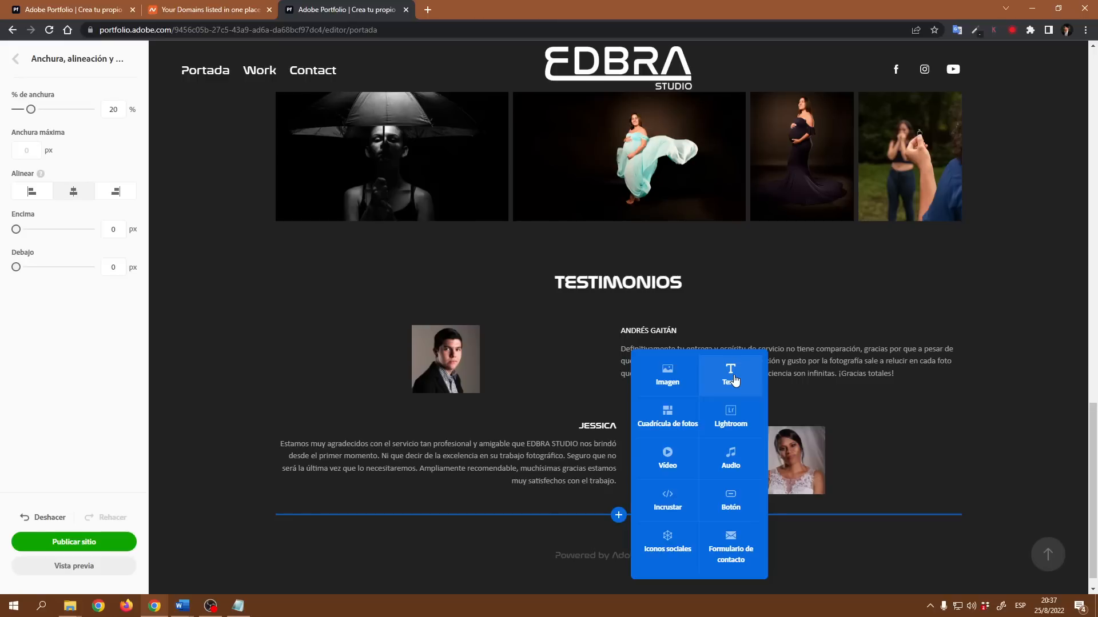
pyautogui.click(735, 380)
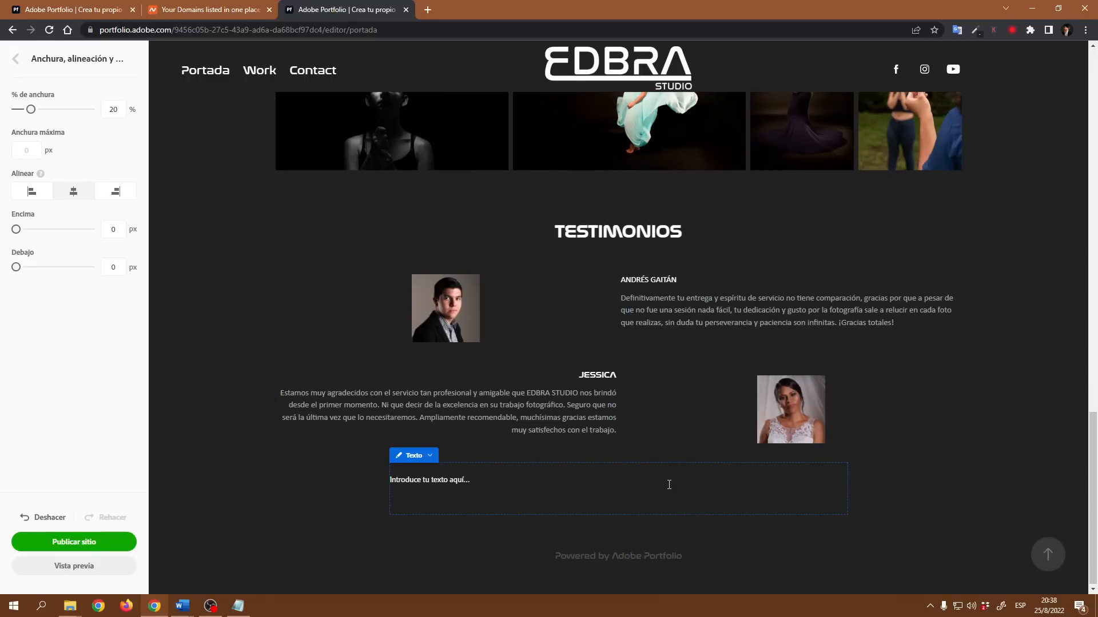
pyautogui.write('NUESTROS')
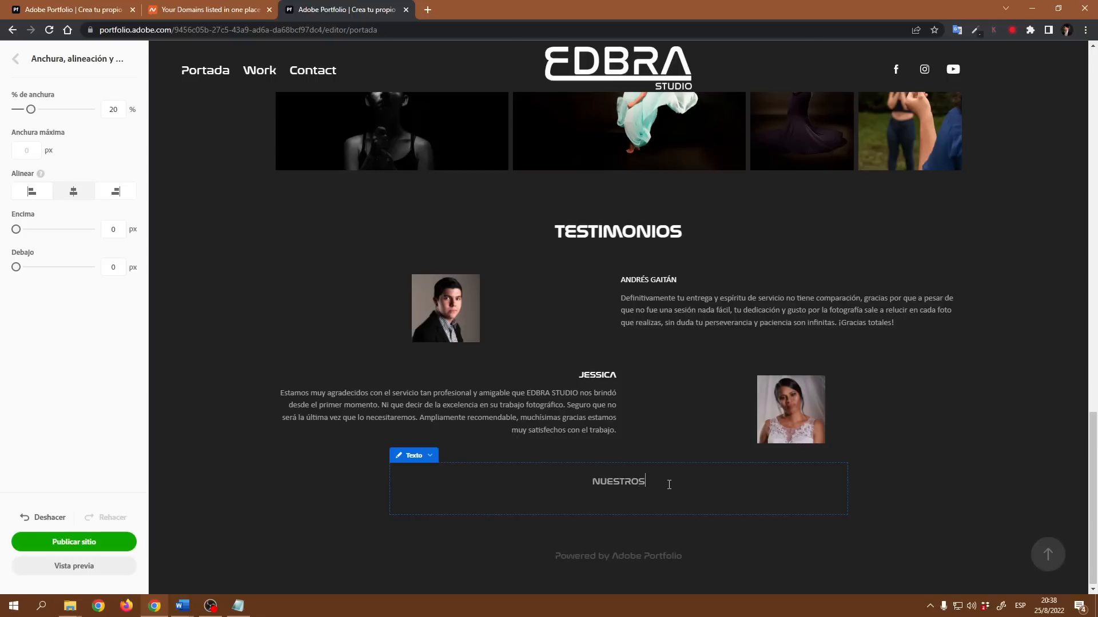
pyautogui.write(' SERVICIOS')
# - Format NUESTROS SERVICIOS as a Cabecera heading with font size 30
pyautogui.moveTo(670, 483); pyautogui.dragTo(551, 486)
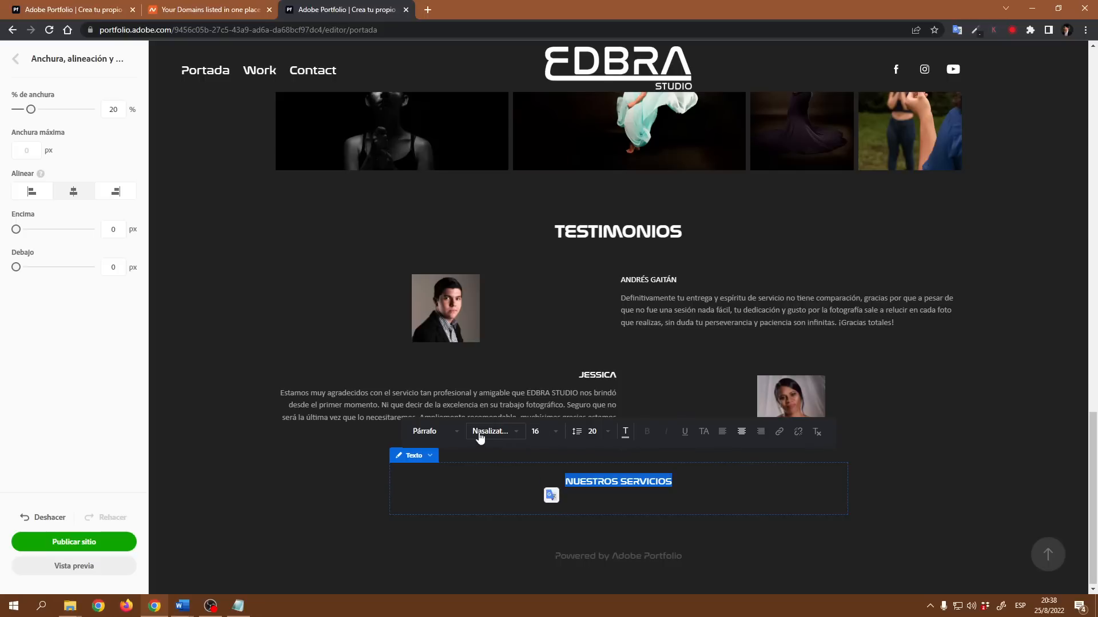
pyautogui.click(455, 432)
pyautogui.click(449, 453)
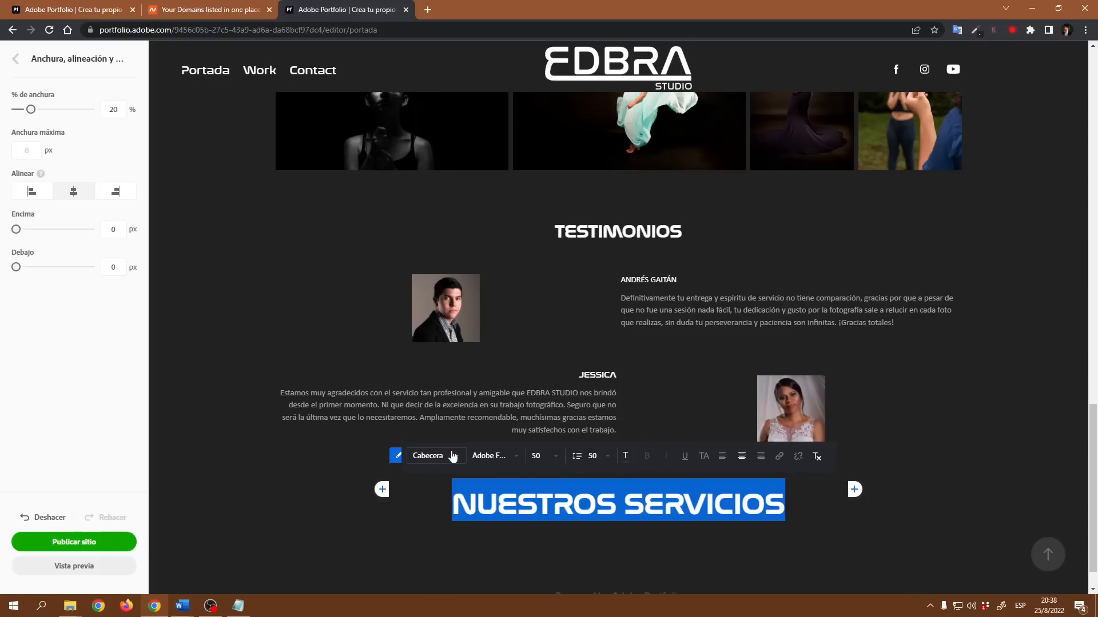
pyautogui.click(559, 459)
pyautogui.scroll(-6, 557, 548)
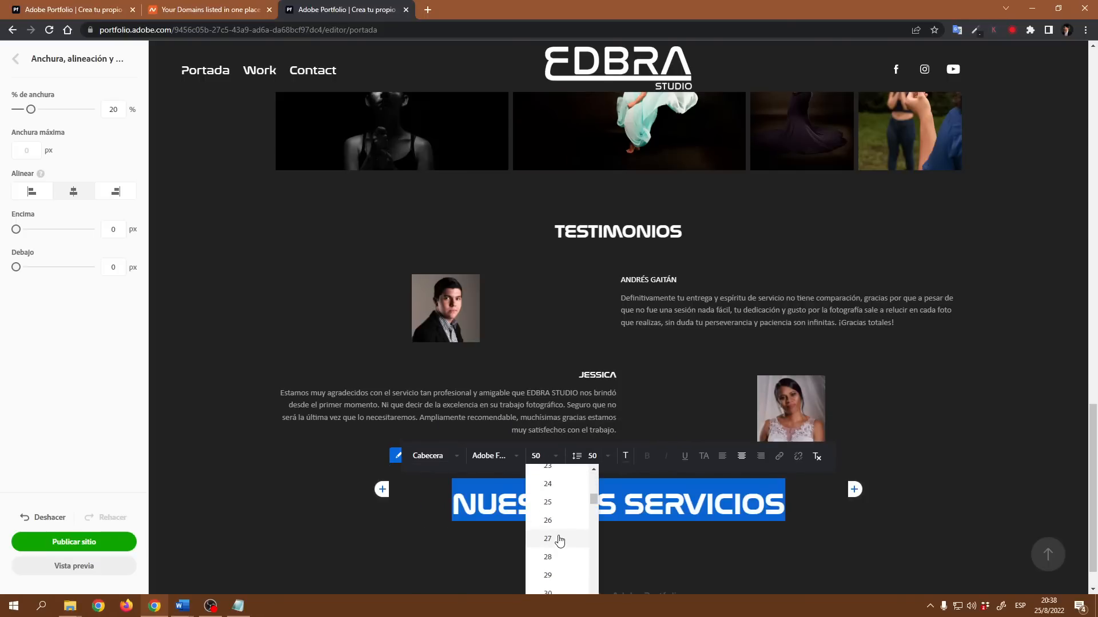
pyautogui.click(549, 525)
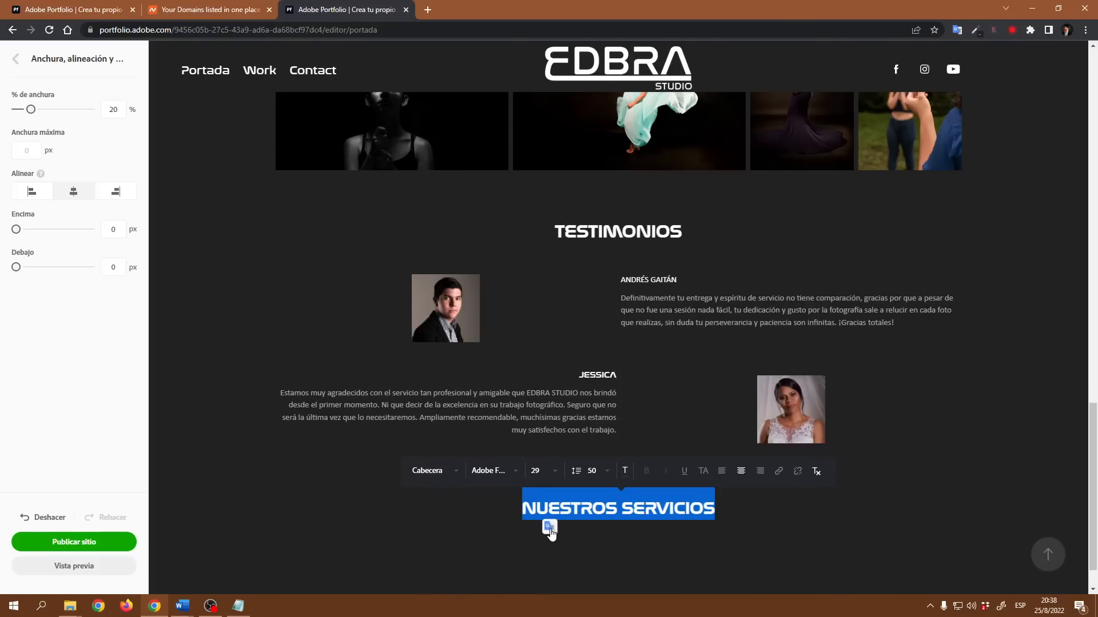
pyautogui.click(550, 473)
pyautogui.click(557, 552)
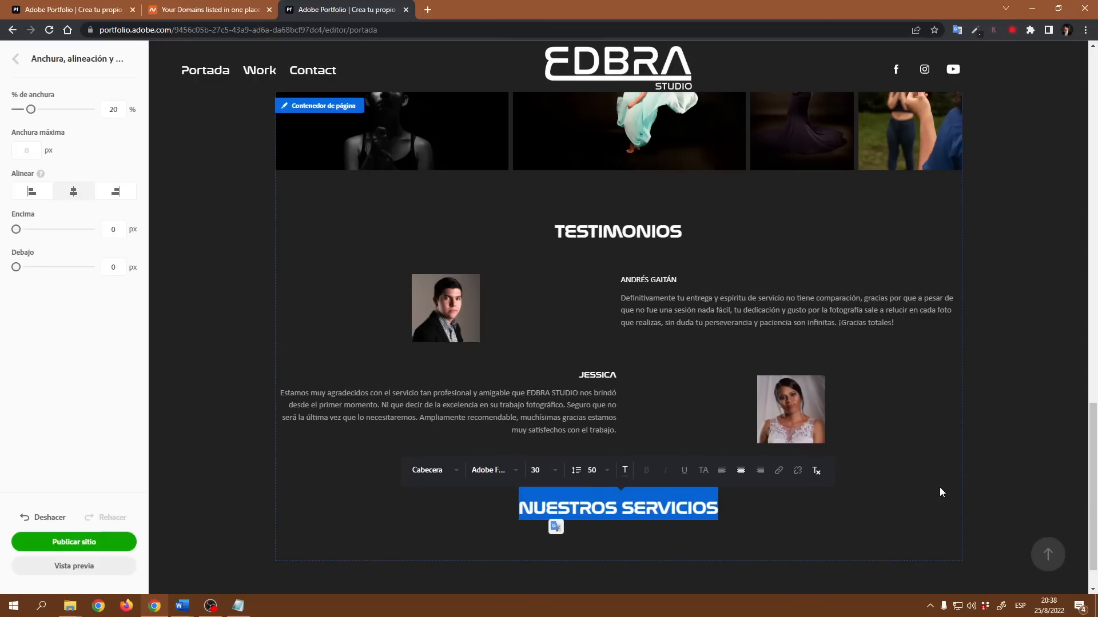
# - Set the NUESTROS SERVICIOS heading's colour to white (#FFFFFF)
pyautogui.click(976, 497)
pyautogui.moveTo(717, 515); pyautogui.dragTo(517, 509)
pyautogui.click(625, 471)
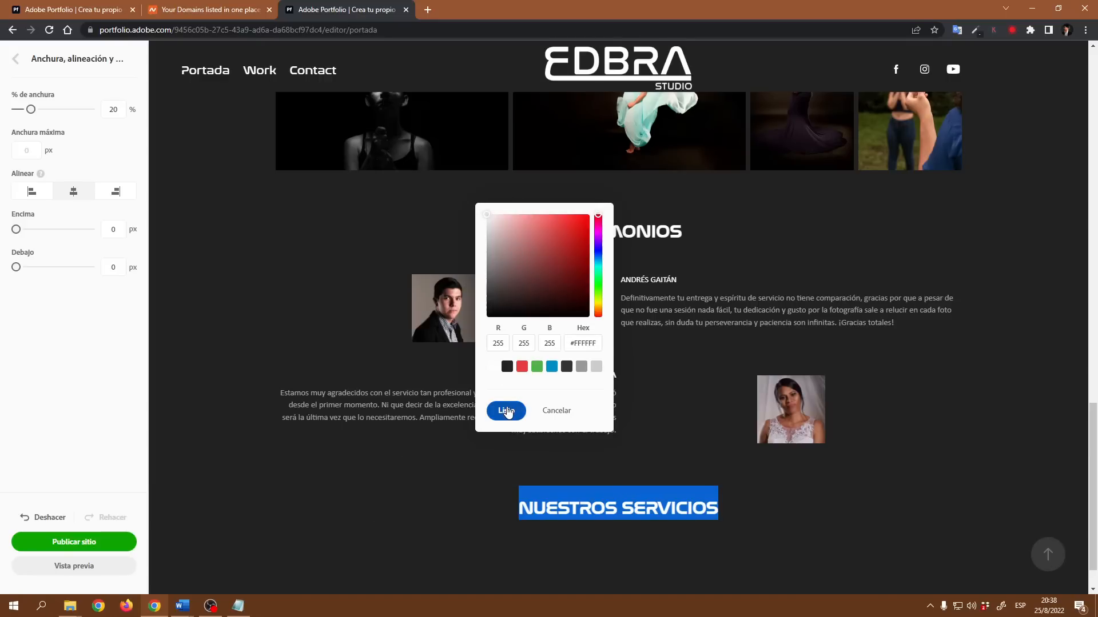
pyautogui.click(505, 411)
# - Set the NUESTROS SERVICIOS text block's top and bottom margins to 0 px
pyautogui.click(403, 456)
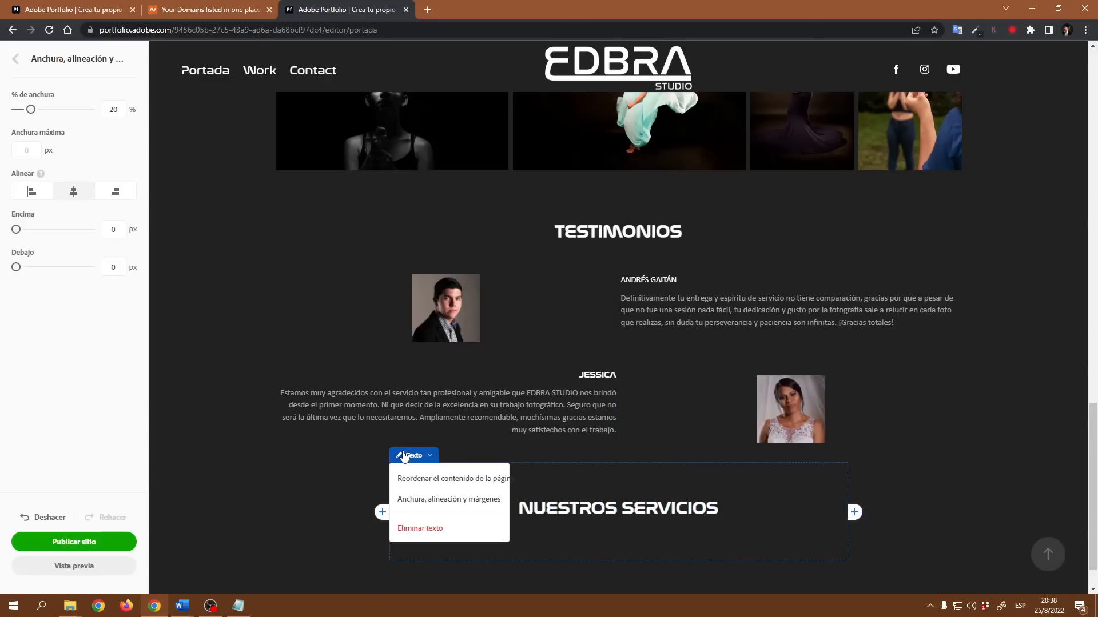
pyautogui.click(435, 499)
pyautogui.moveTo(23, 230); pyautogui.dragTo(13, 230)
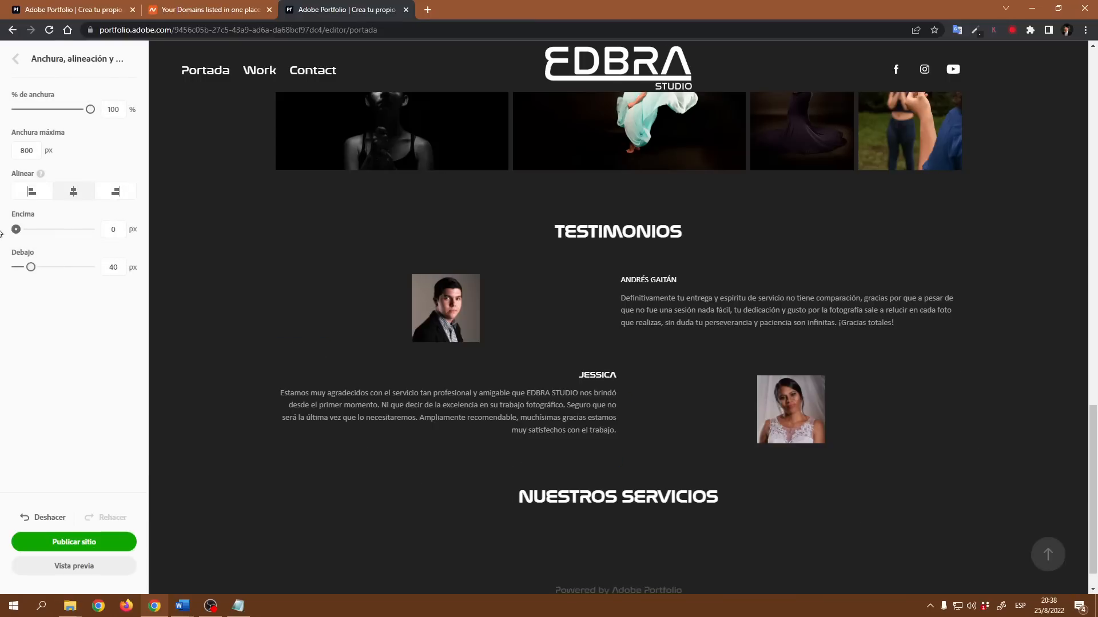
pyautogui.moveTo(31, 267); pyautogui.dragTo(13, 267)
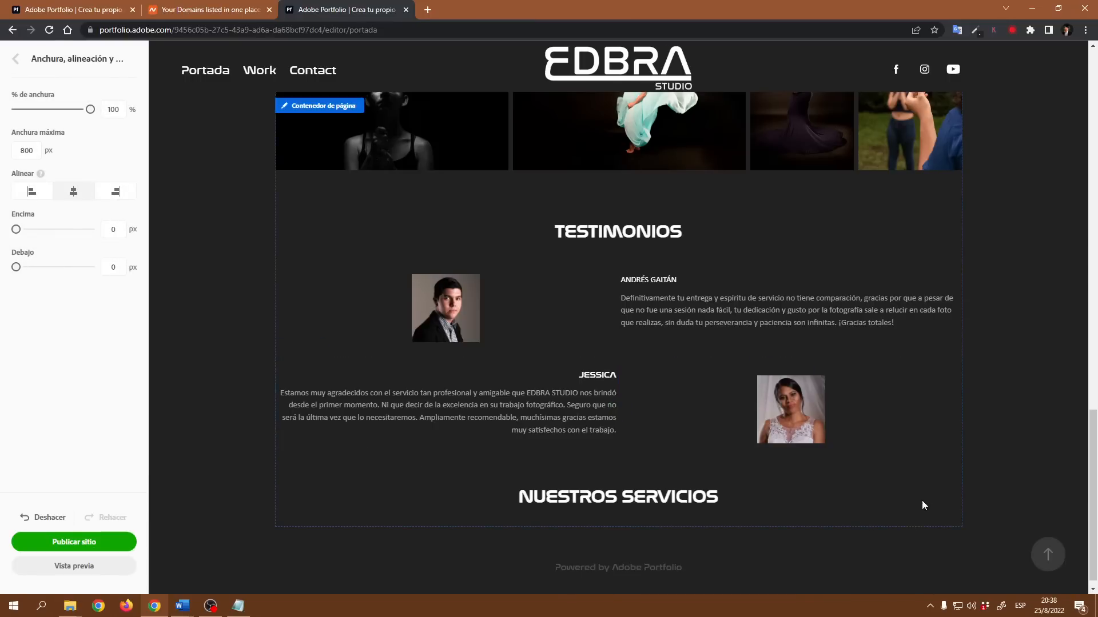
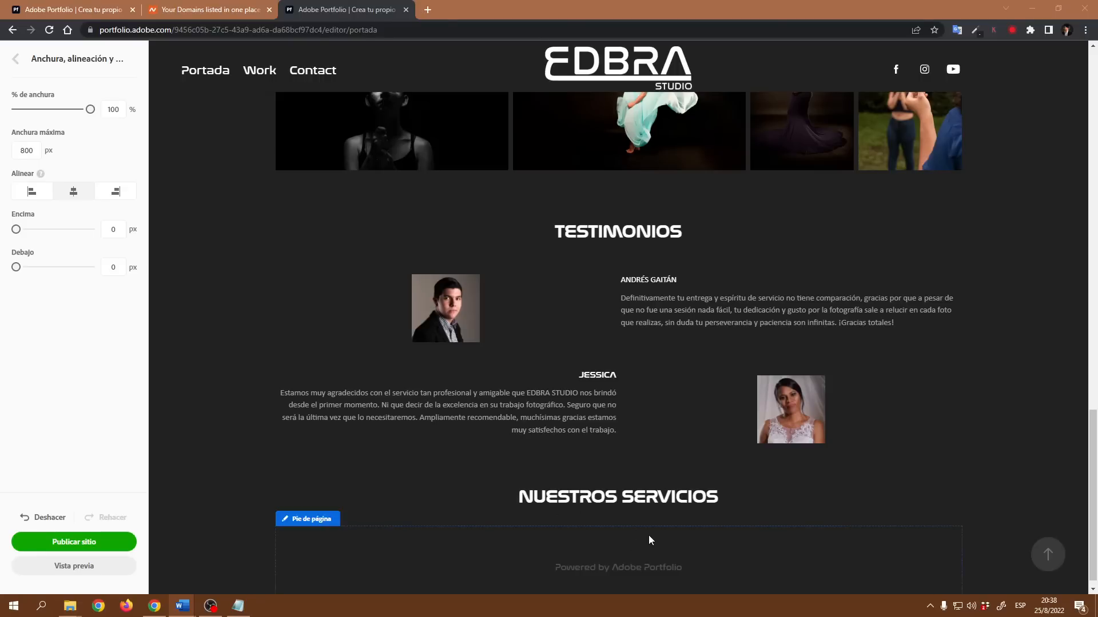
# - Add a text block below the NUESTROS SERVICIOS heading and paste the services description paragraphs into it
pyautogui.click(619, 527)
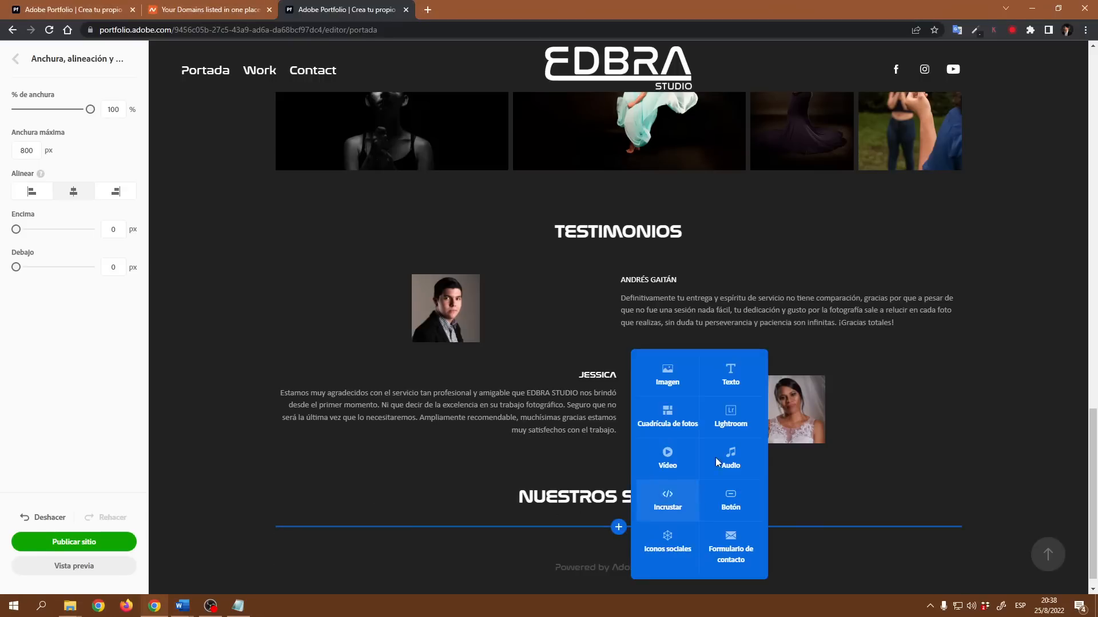
pyautogui.click(731, 377)
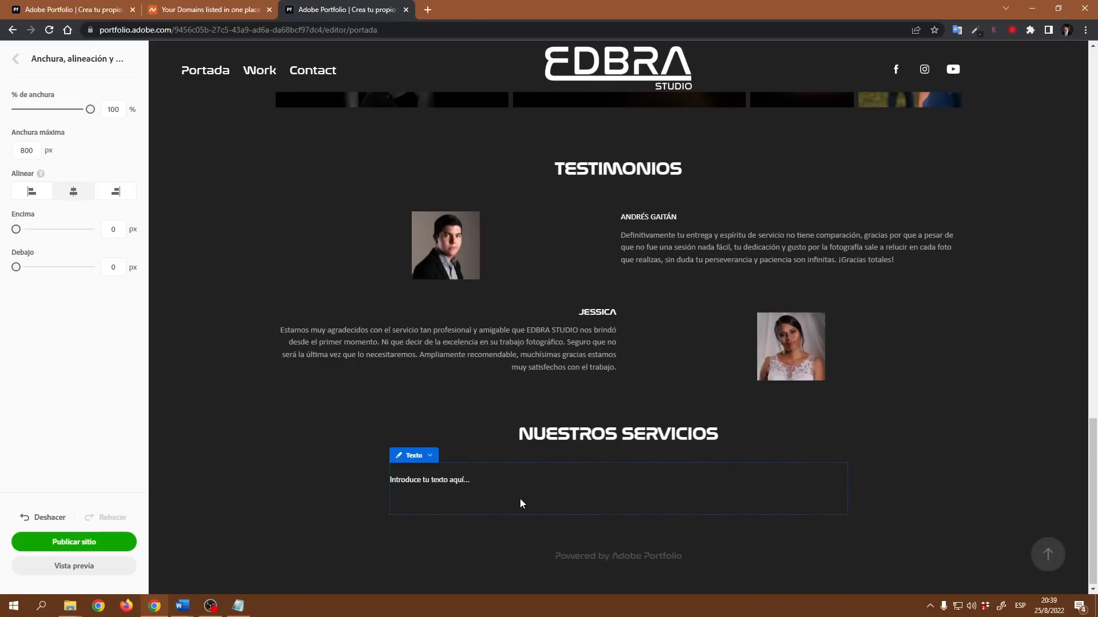
pyautogui.write('Ofrecemos todo tipo de sesiones, embarazo, familiar, corporativas, catálogo, compromiso,boudoir, graduación etc. Las sesiones se realizan en estudio y en exteriores en un radio de 5 kilometros. Trabajamos con los mejores laboratorios de impresión, expertos en materiales y tintas. Nuestros precios son competitivos por un contenido de lujo. Nuestro equipo profesional garantiza un trabajo de primera calidad.')
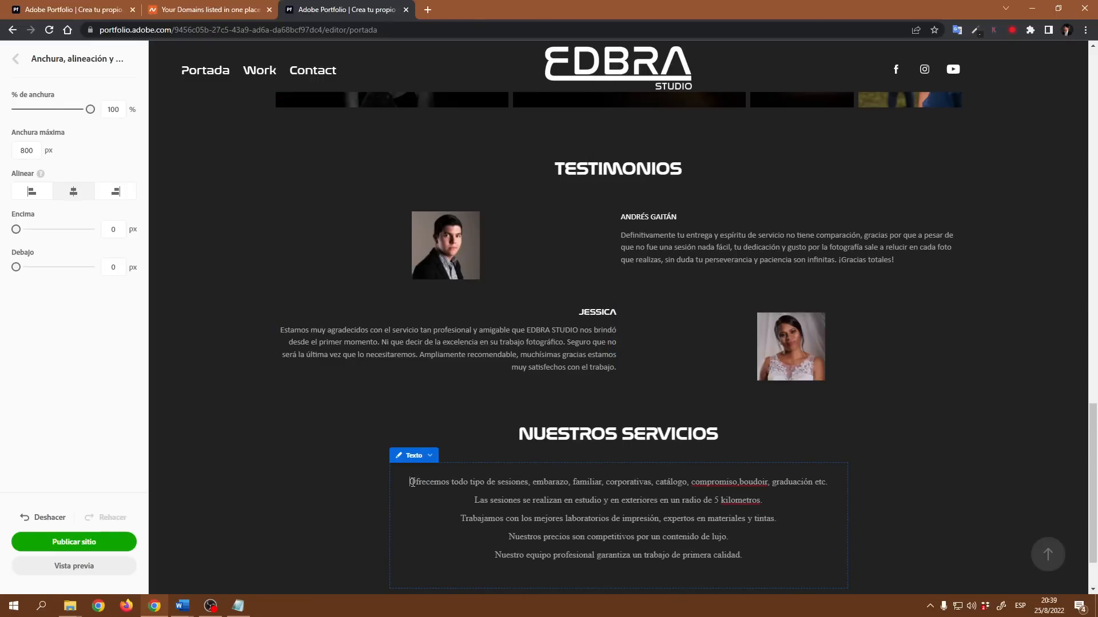
# - Insert a new first line above the paragraphs and paste SESIONES as its title
pyautogui.press('Return')
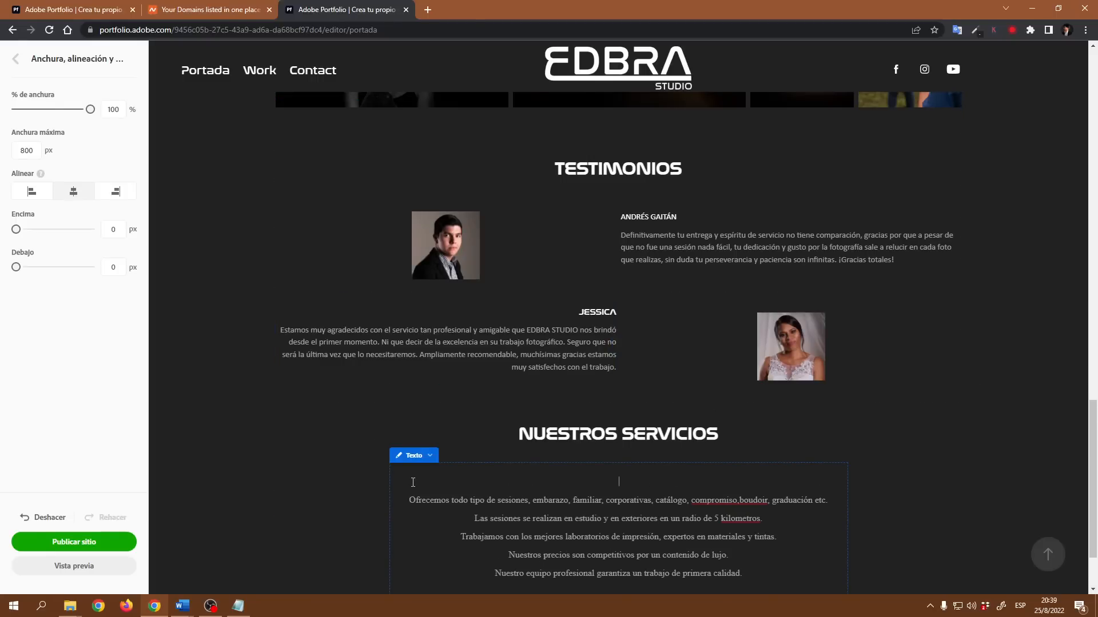
pyautogui.write('SESIONES')
pyautogui.moveTo(653, 484); pyautogui.dragTo(576, 481)
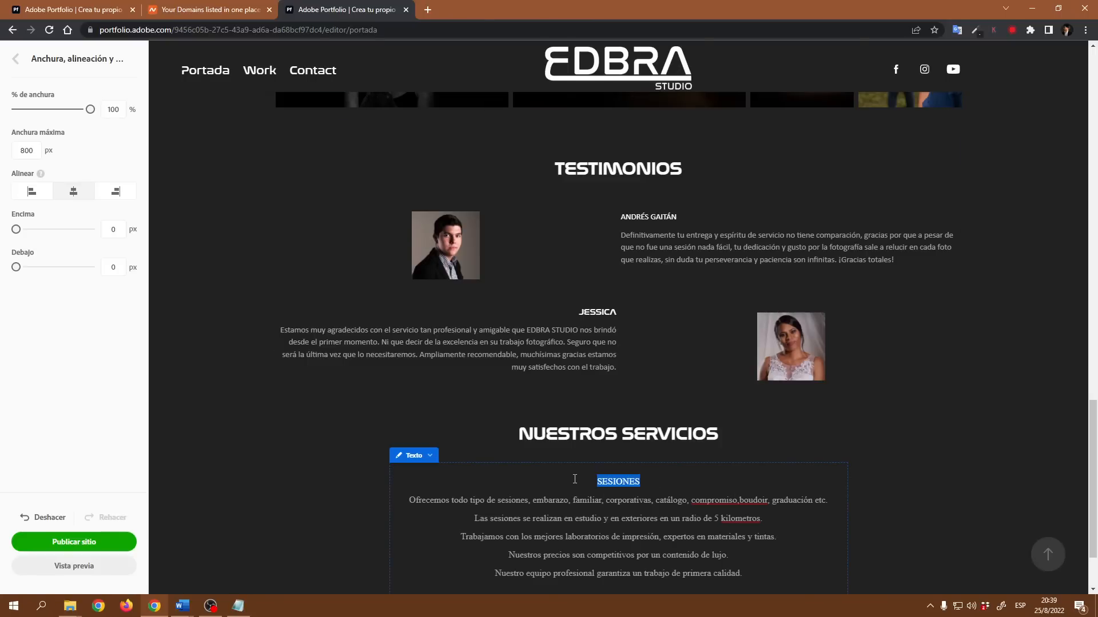
# - Correct the misspelled word kilometros to kilómetros using the spelling suggestion
pyautogui.rightClick(723, 521)
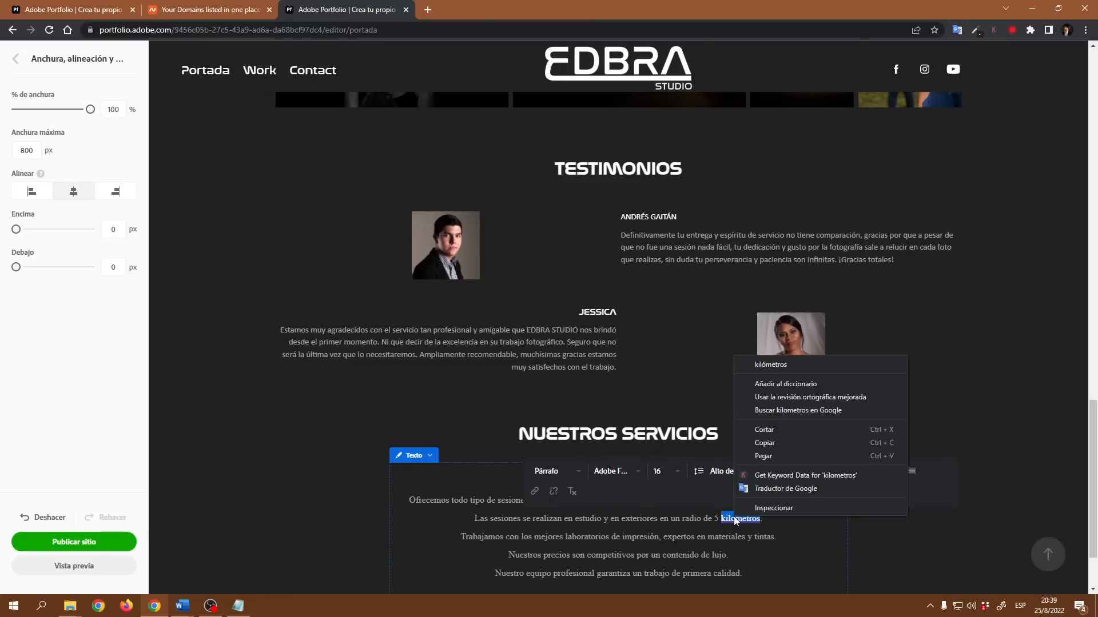
pyautogui.click(770, 364)
pyautogui.click(533, 519)
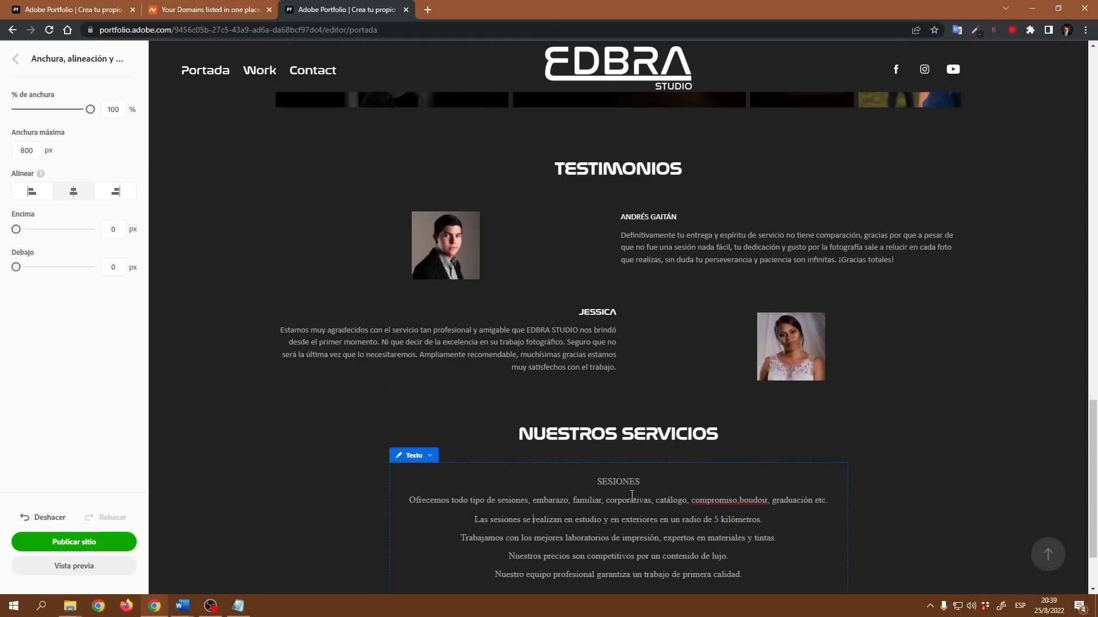
# - Format the SESIONES line with the Subcabecera paragraph style
pyautogui.moveTo(646, 483); pyautogui.dragTo(597, 485)
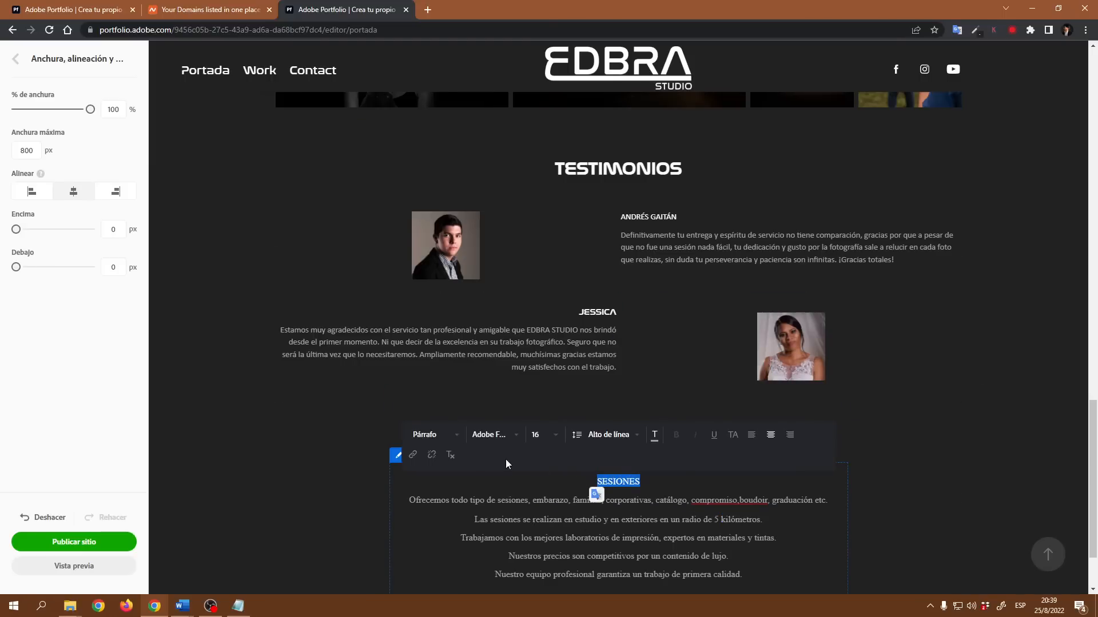
pyautogui.click(455, 441)
pyautogui.click(439, 474)
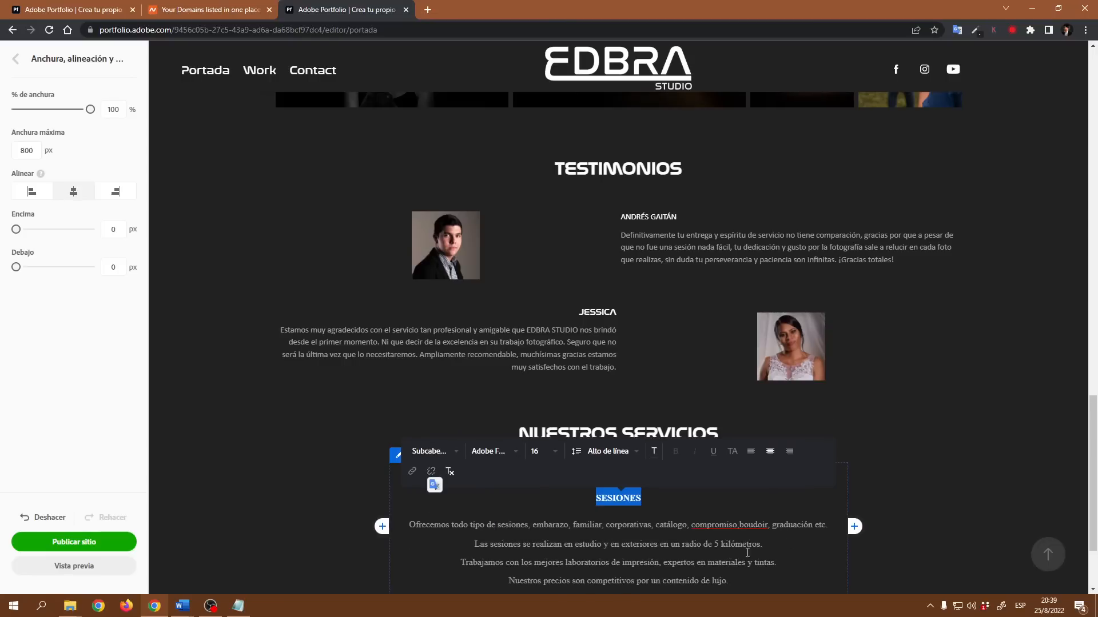
# - Set the SESIONES title's font to Nasalization Regular
pyautogui.click(517, 456)
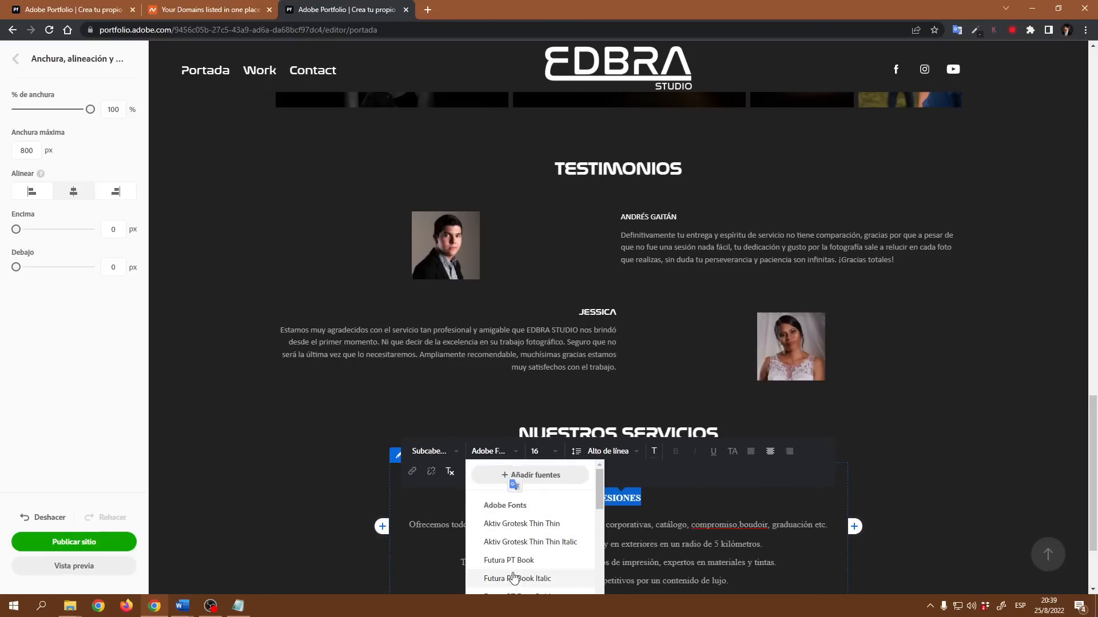
pyautogui.scroll(-1, 527, 573)
pyautogui.scroll(-6, 527, 574)
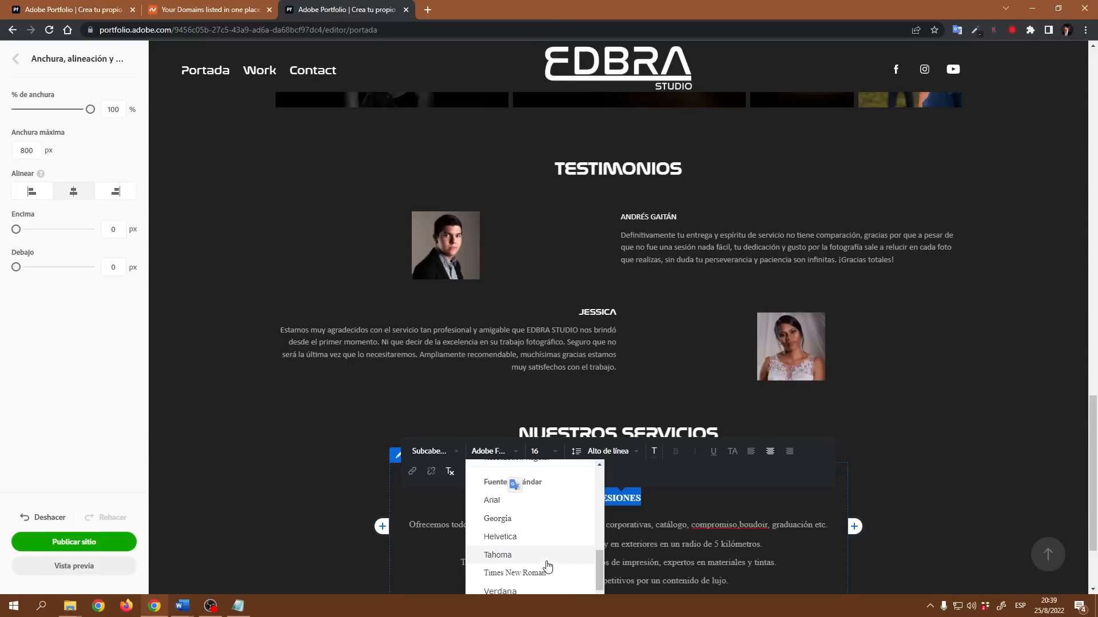
pyautogui.scroll(1, 541, 555)
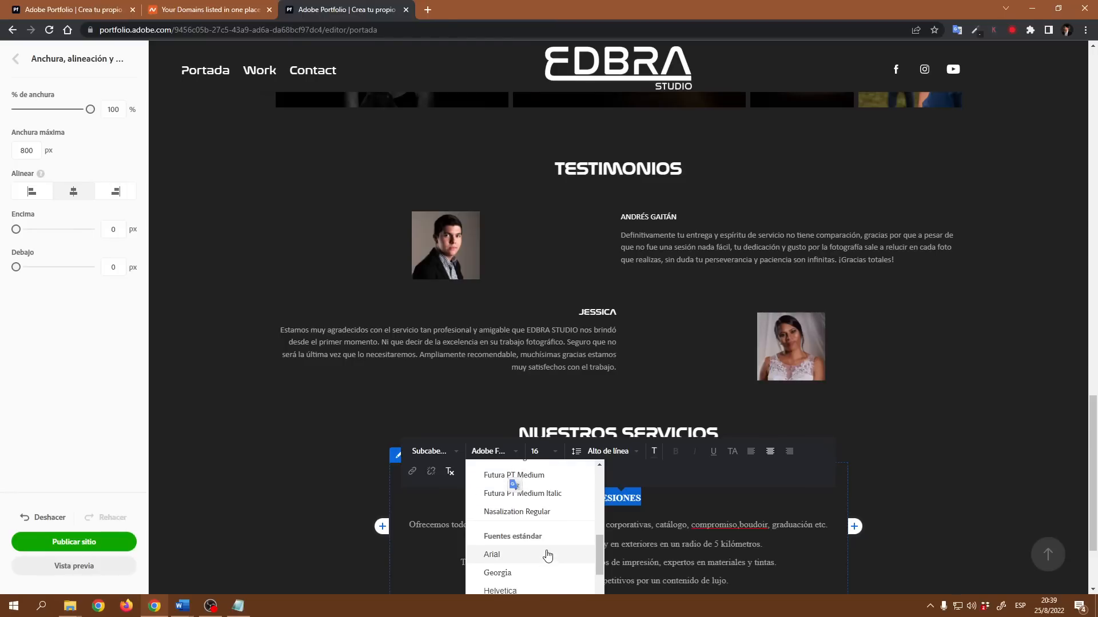
pyautogui.click(517, 510)
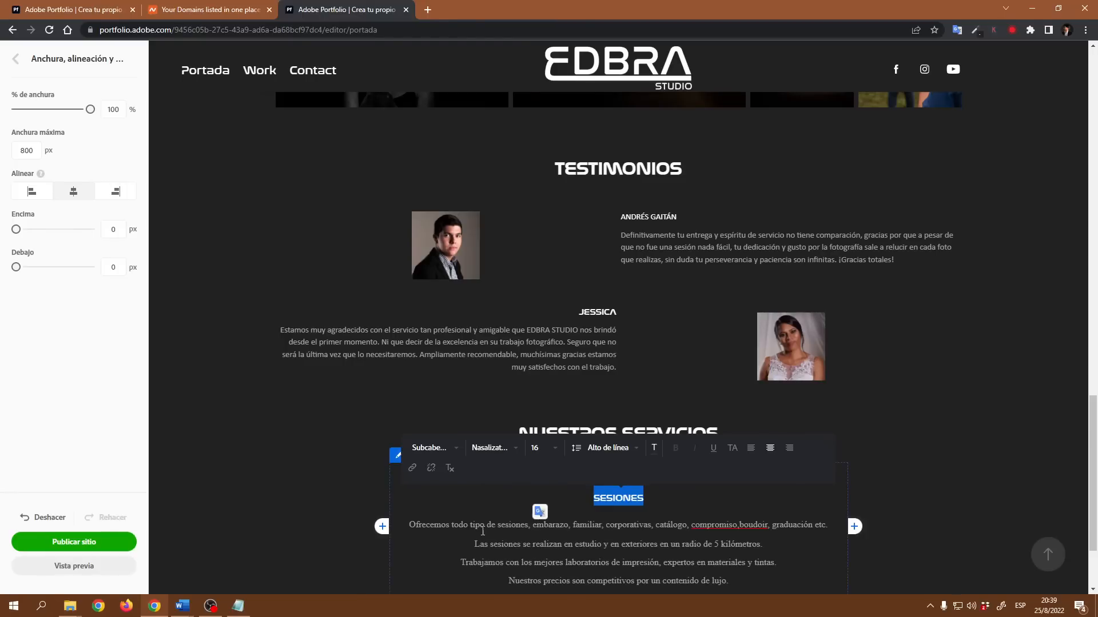
# - Select all the services paragraphs and change their font to Nasalization Regular
pyautogui.scroll(-1, 600, 541)
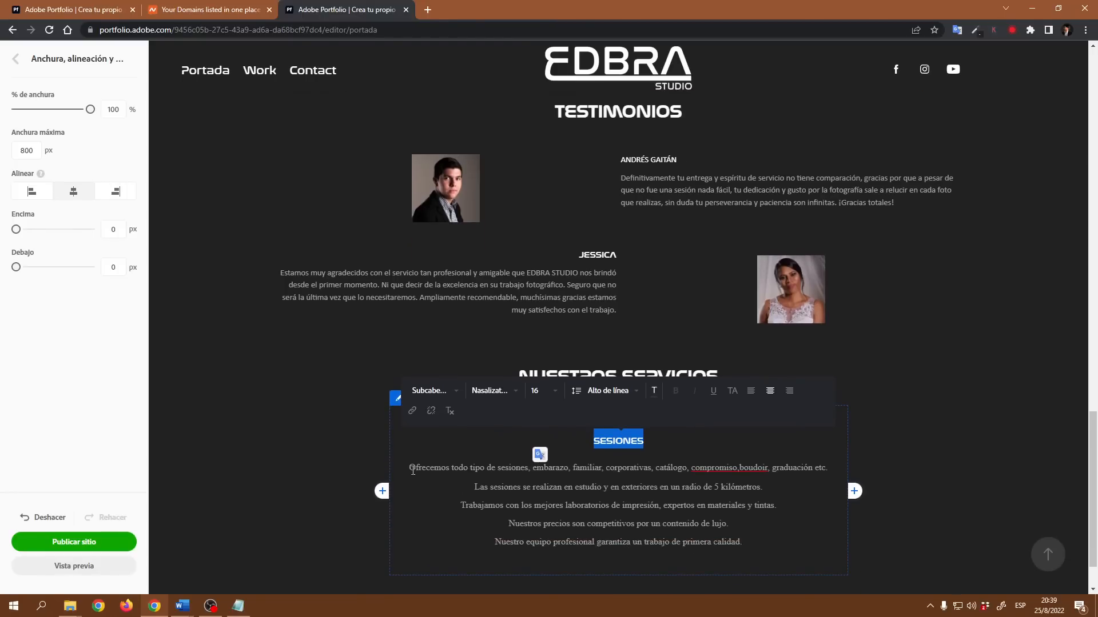
pyautogui.moveTo(411, 467); pyautogui.dragTo(744, 542)
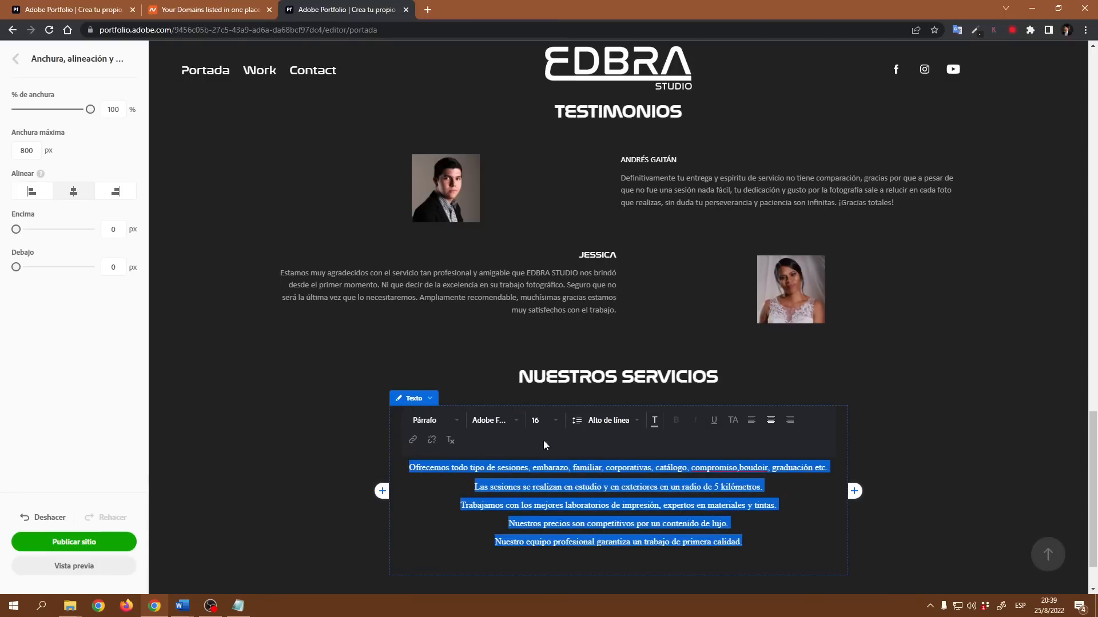
pyautogui.click(508, 421)
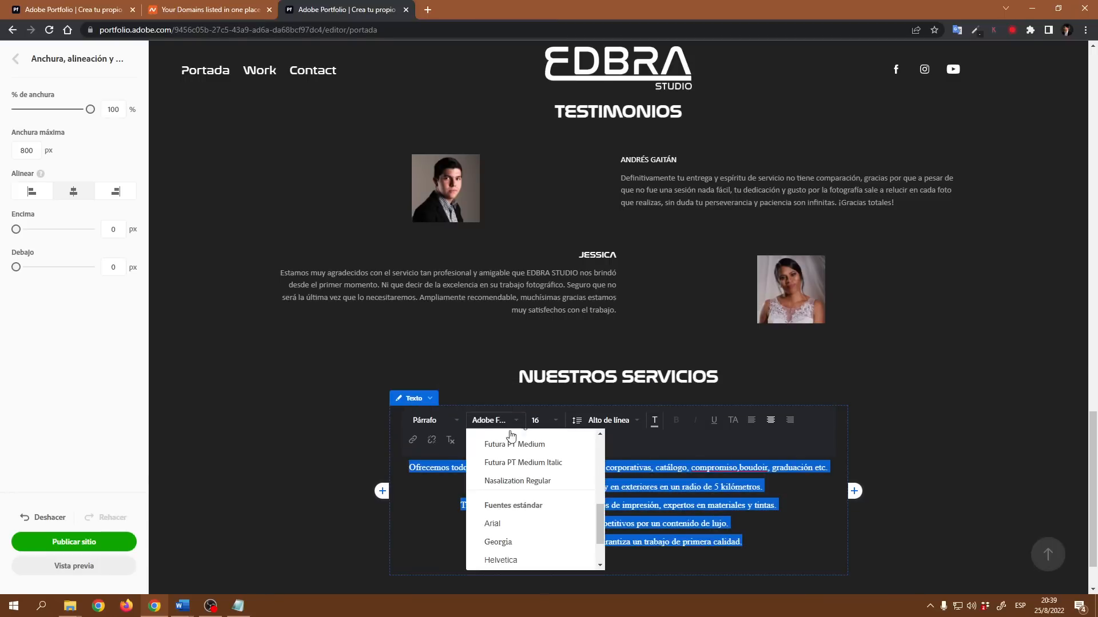
pyautogui.click(517, 482)
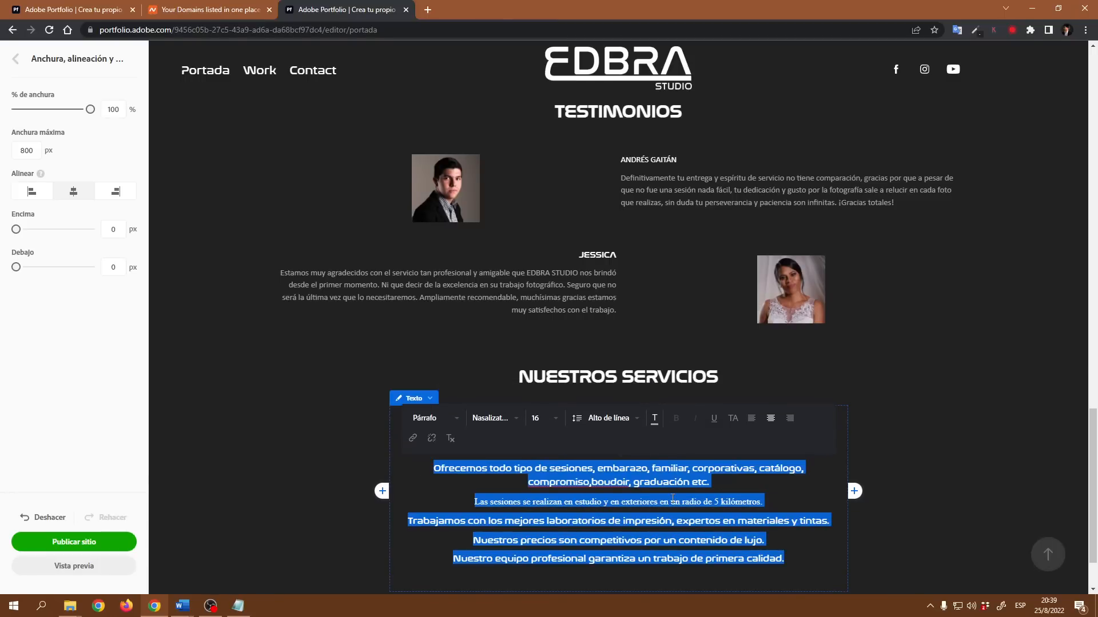
# - Reselect the services paragraphs and set their font size to 14
pyautogui.moveTo(709, 482); pyautogui.dragTo(527, 482)
pyautogui.moveTo(439, 473); pyautogui.dragTo(432, 468)
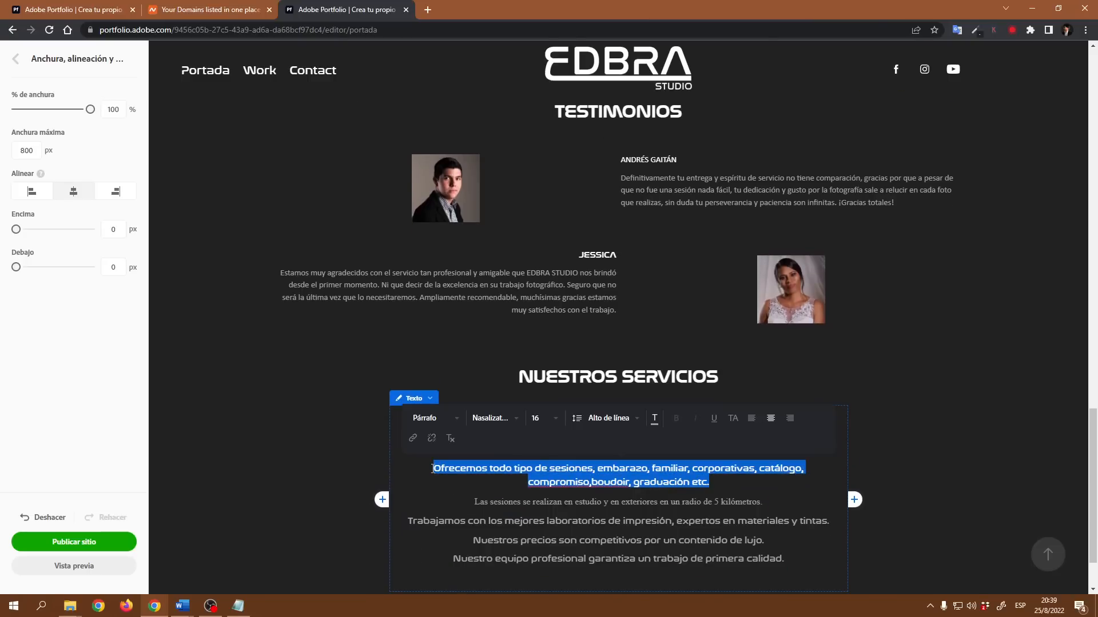
pyautogui.click(578, 502)
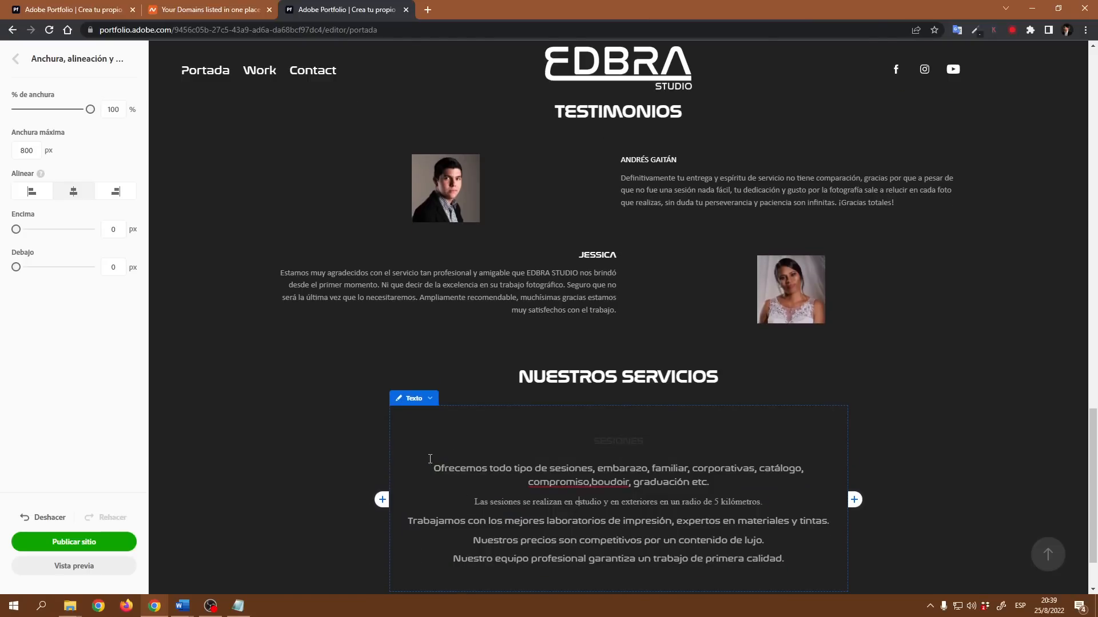
pyautogui.moveTo(437, 468); pyautogui.dragTo(788, 560)
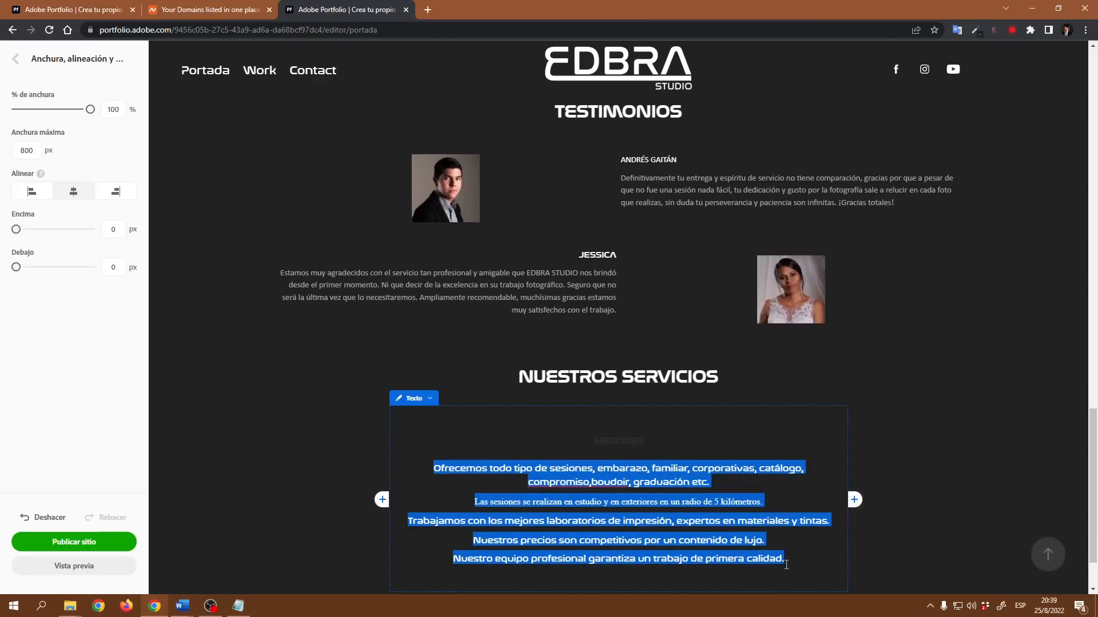
pyautogui.click(555, 419)
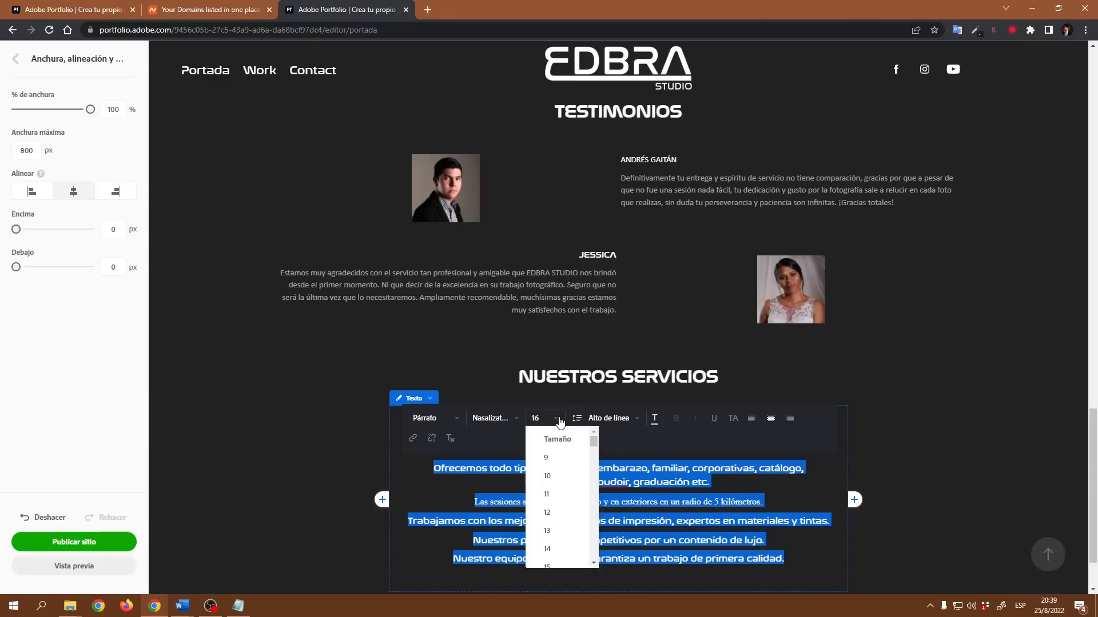
pyautogui.click(552, 504)
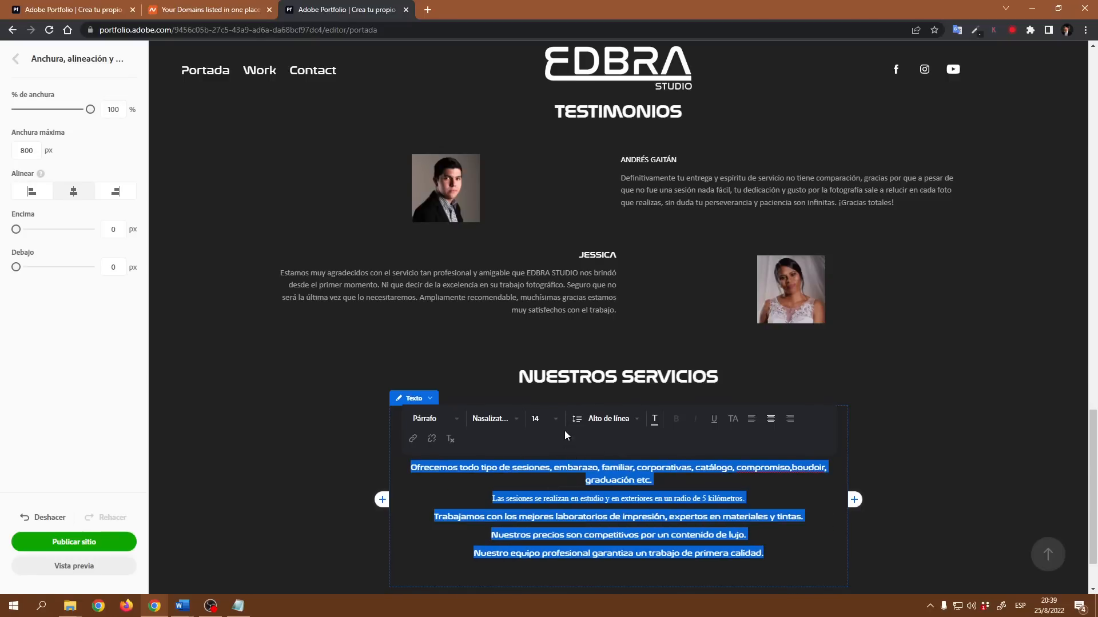
pyautogui.click(726, 493)
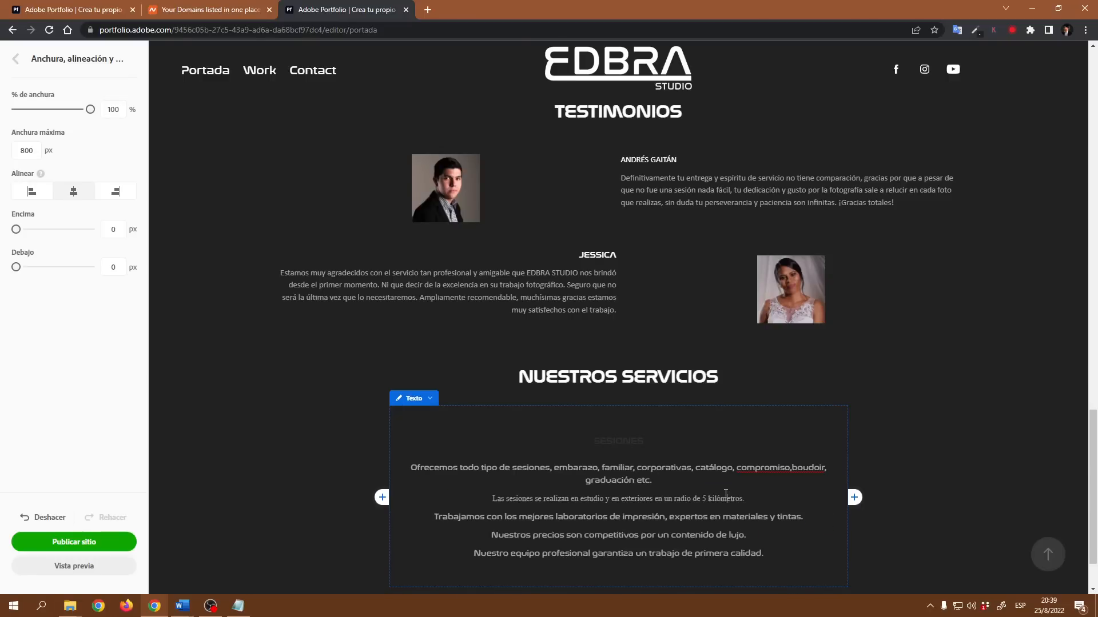
# - Set the SESIONES title's colour to white using the colour picker
pyautogui.moveTo(646, 445); pyautogui.dragTo(592, 443)
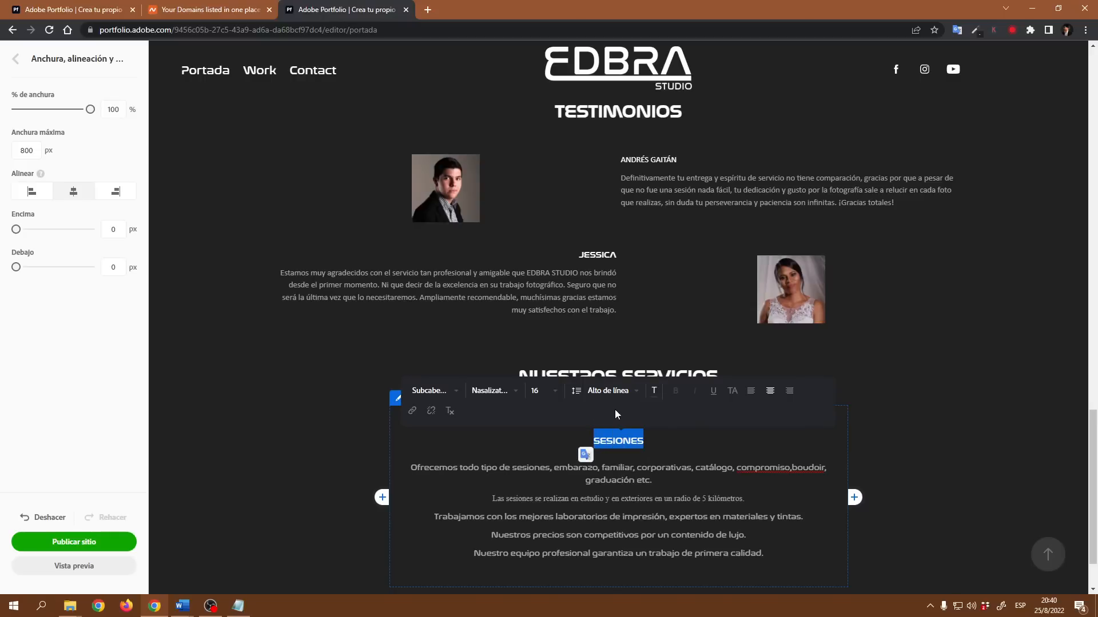
pyautogui.click(654, 391)
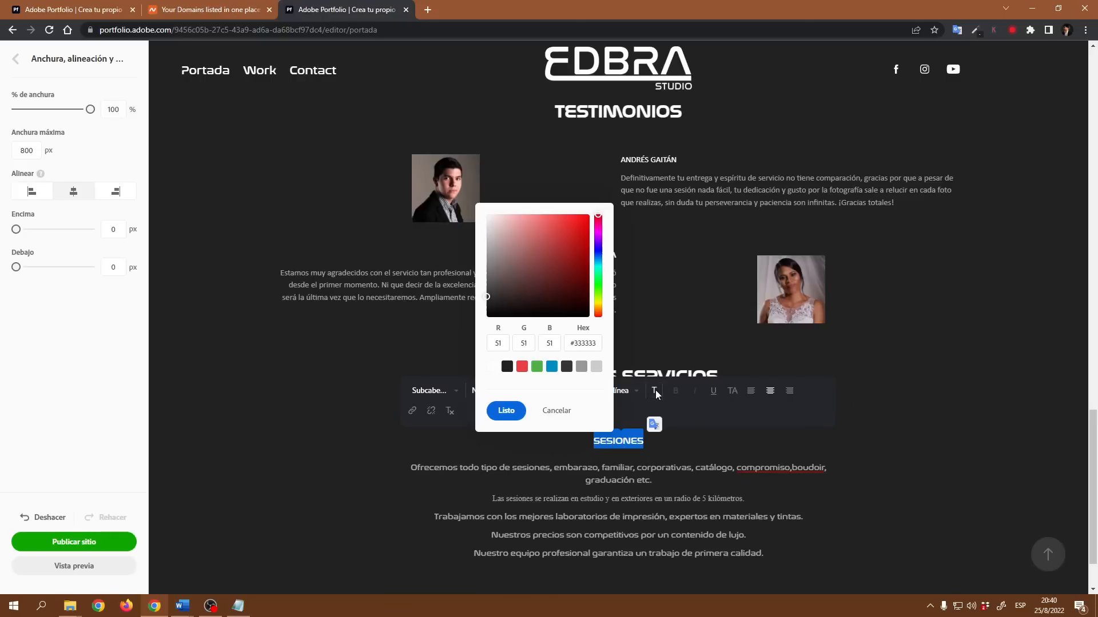
pyautogui.click(486, 215)
pyautogui.click(502, 411)
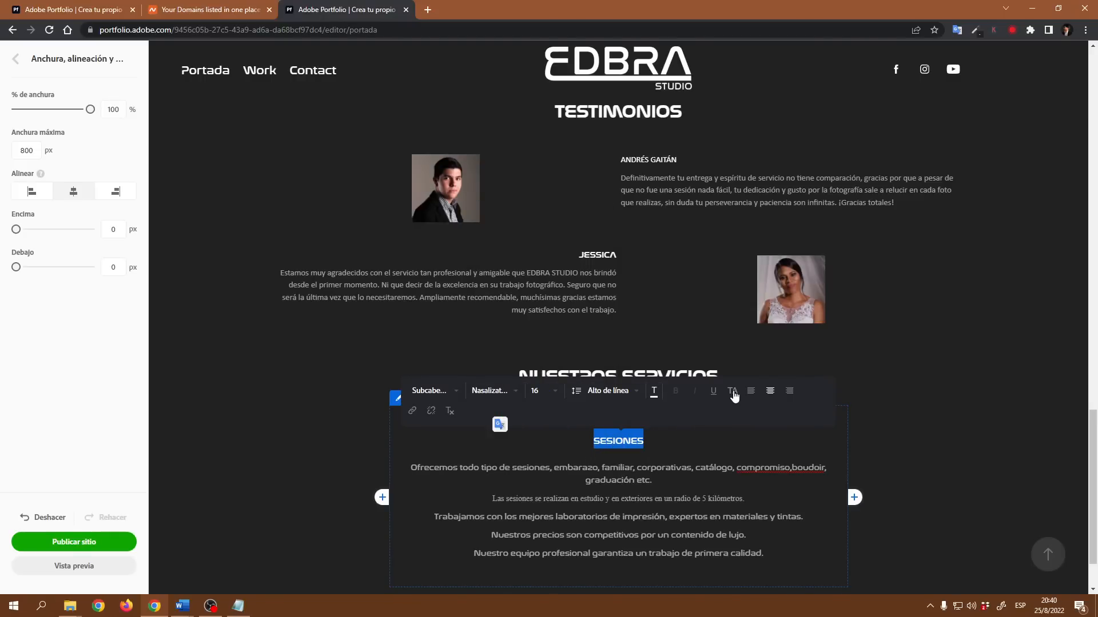
# - Add a space after the comma in compromiso,boudoir and set the services text block's top and bottom margins to 0 px
pyautogui.click(673, 470)
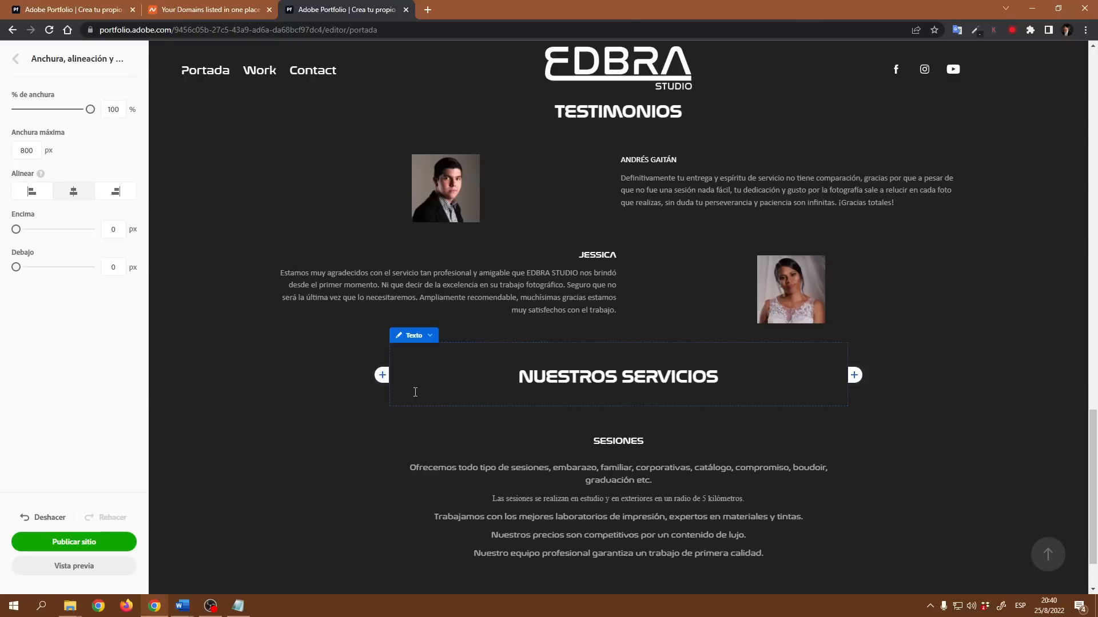
pyautogui.click(427, 400)
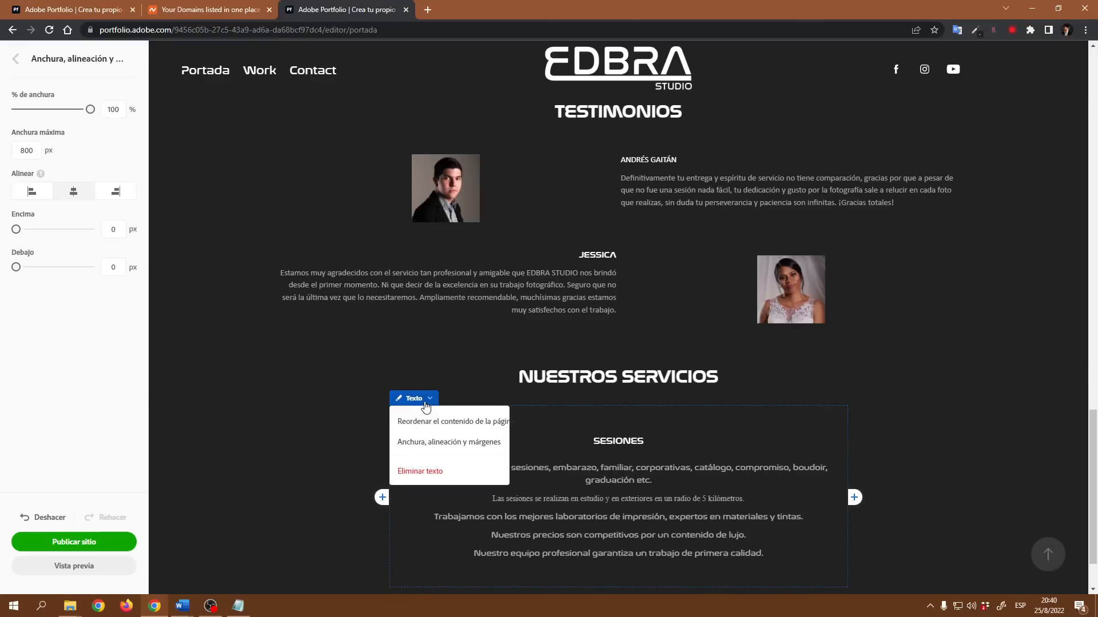
pyautogui.click(440, 442)
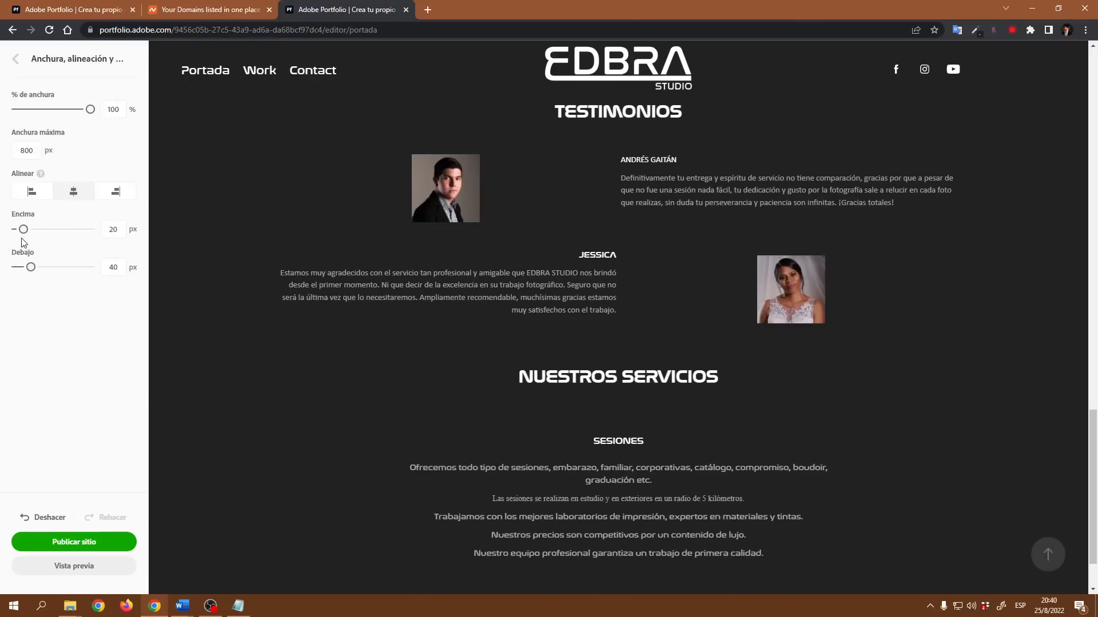
pyautogui.moveTo(23, 230); pyautogui.dragTo(13, 229)
pyautogui.moveTo(31, 267); pyautogui.dragTo(15, 267)
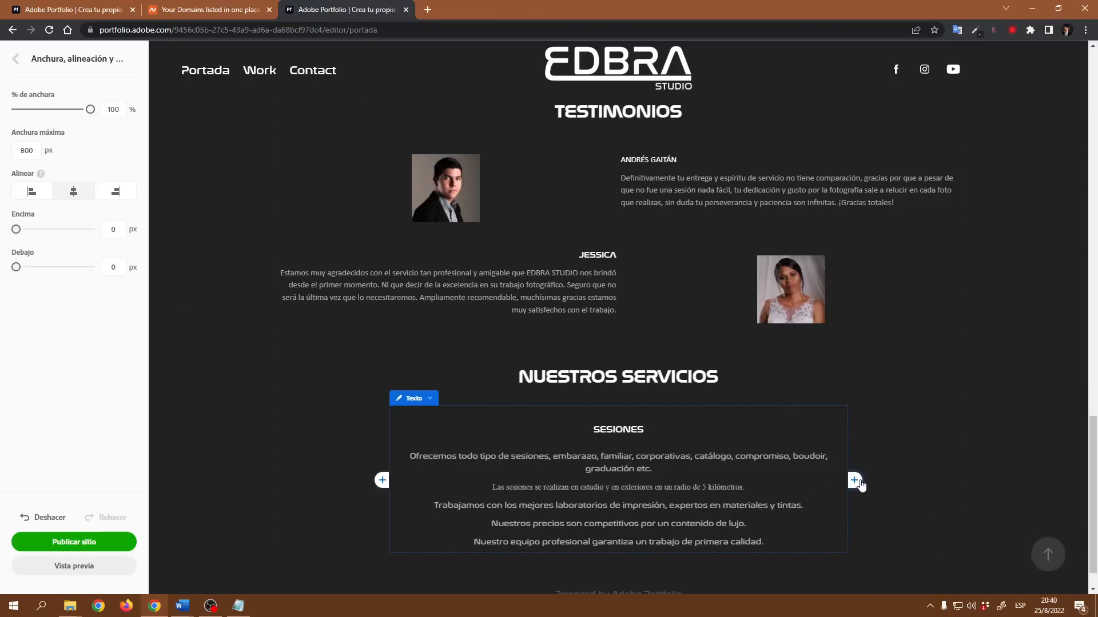
# - Add a text column beside the SESIONES block and paste the wedding and quinceañera services description into it
pyautogui.click(854, 481)
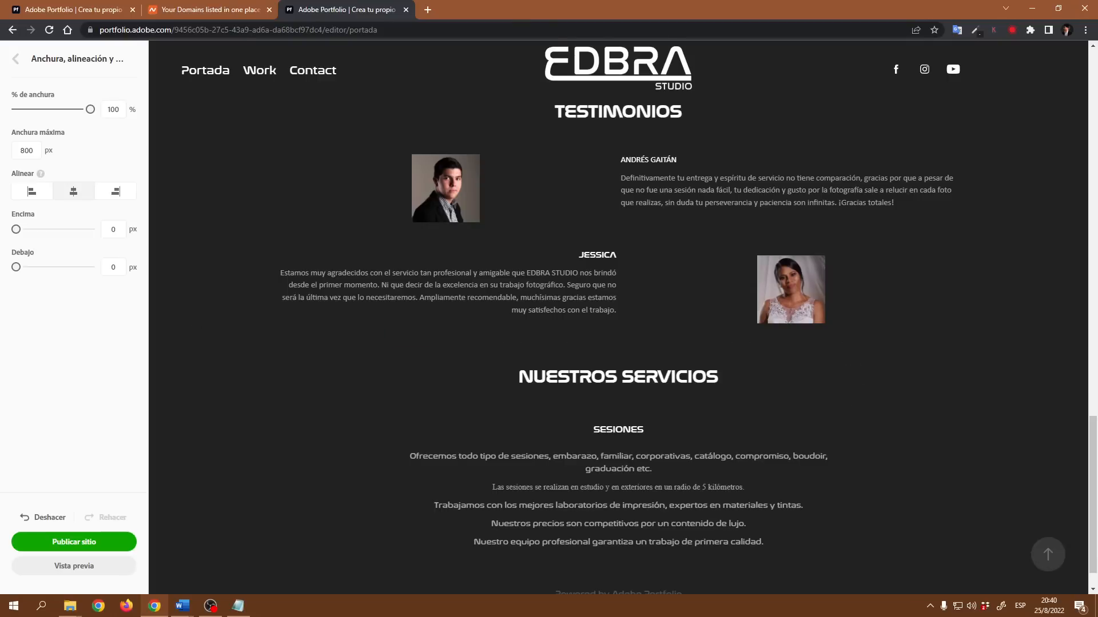
pyautogui.hotkey('alt', 'Tab')
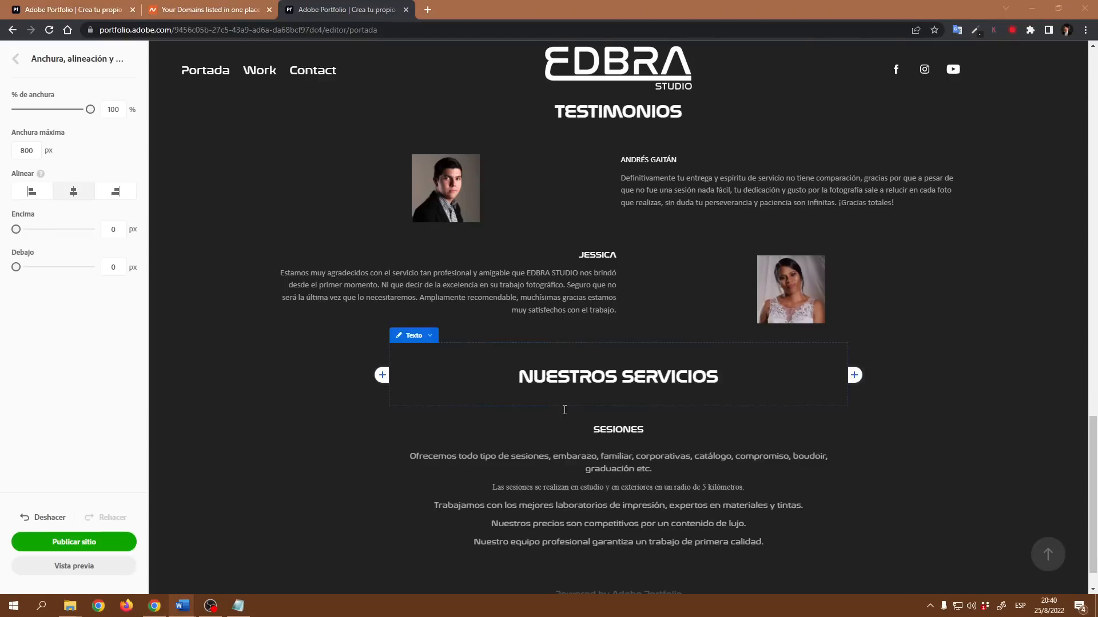
pyautogui.click(857, 483)
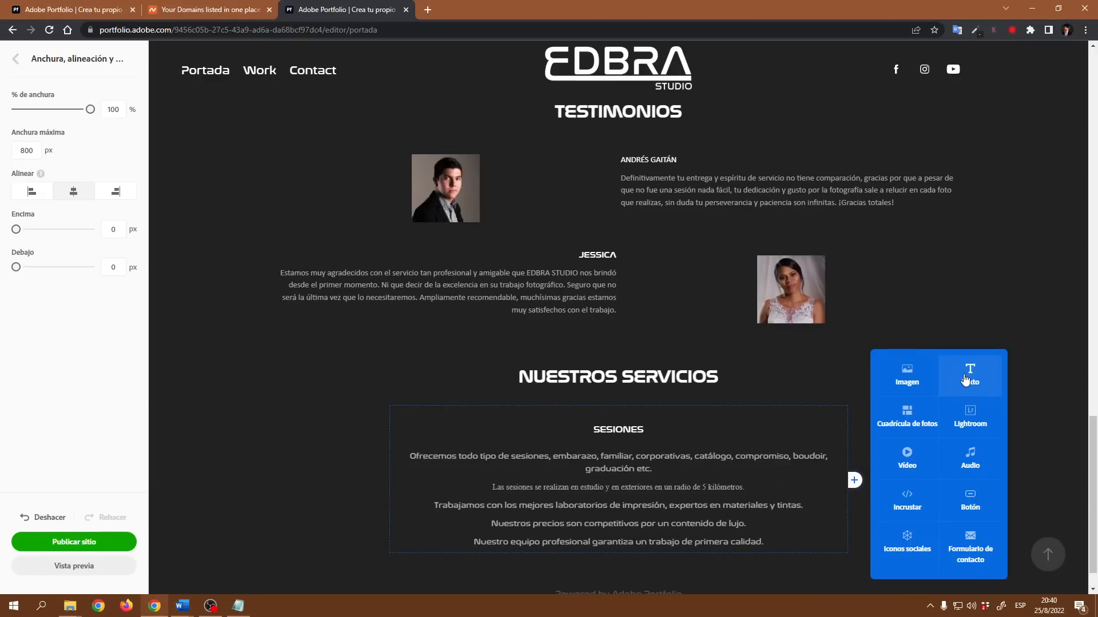
pyautogui.click(965, 379)
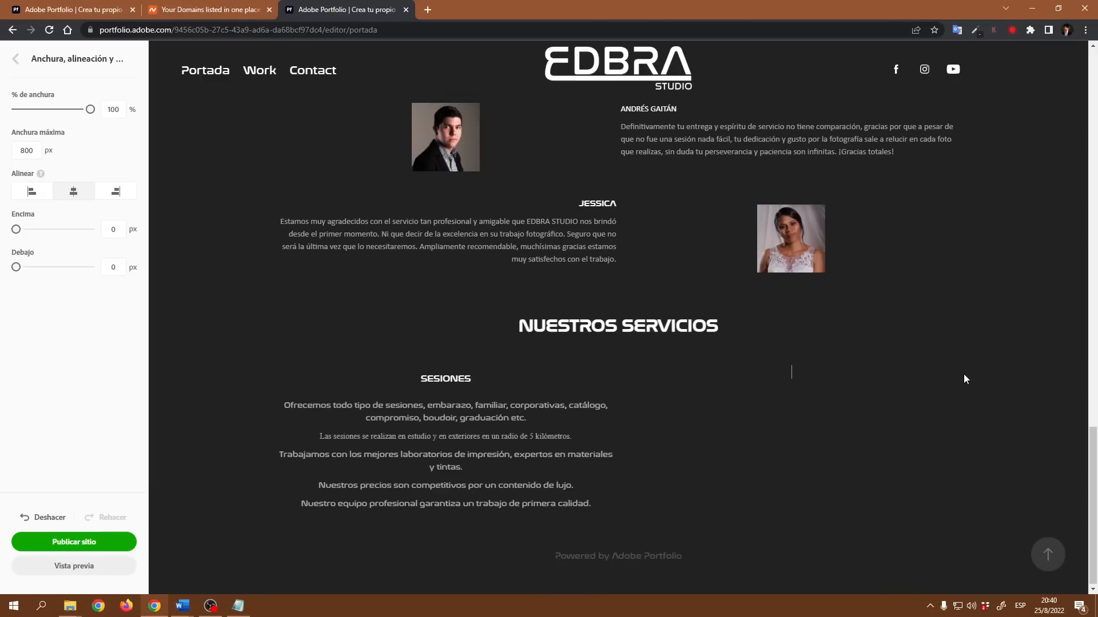
pyautogui.click(720, 431)
pyautogui.write('Distintos paquetes para bodas y quinceñaos, con el mejor contenido y precio del mercado. Cubrimos desde el compromiso hasta el último momento del mejor día de tu vida. Trabajamos con los mejores laboratorios de impresión, expertos en materiales y tintas. Nos movilizamos en todo el territorio nacional y Centroamérica. Nuestro equipo profesional garantiza un trabajo de primera calidad. Cubrimos desde la preparación de la quinceañera y hasta finalizar la celebración sin perder ningún detalle.')
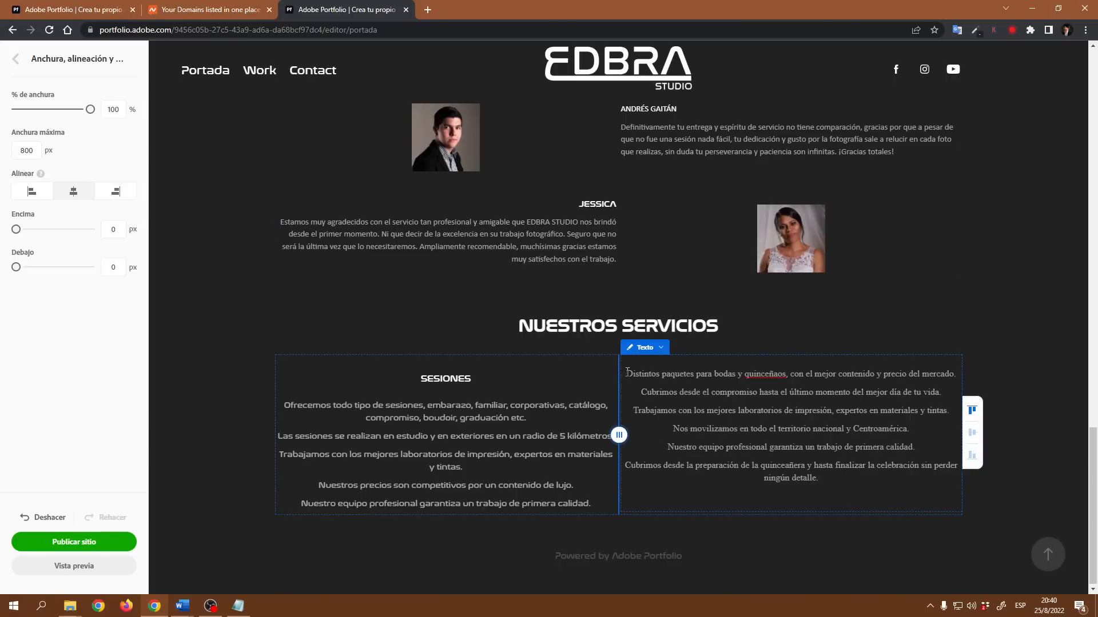
# - Add the heading BODAS Y QUINCE AÑOS on a new first line of the wedding services column
pyautogui.press('Return')
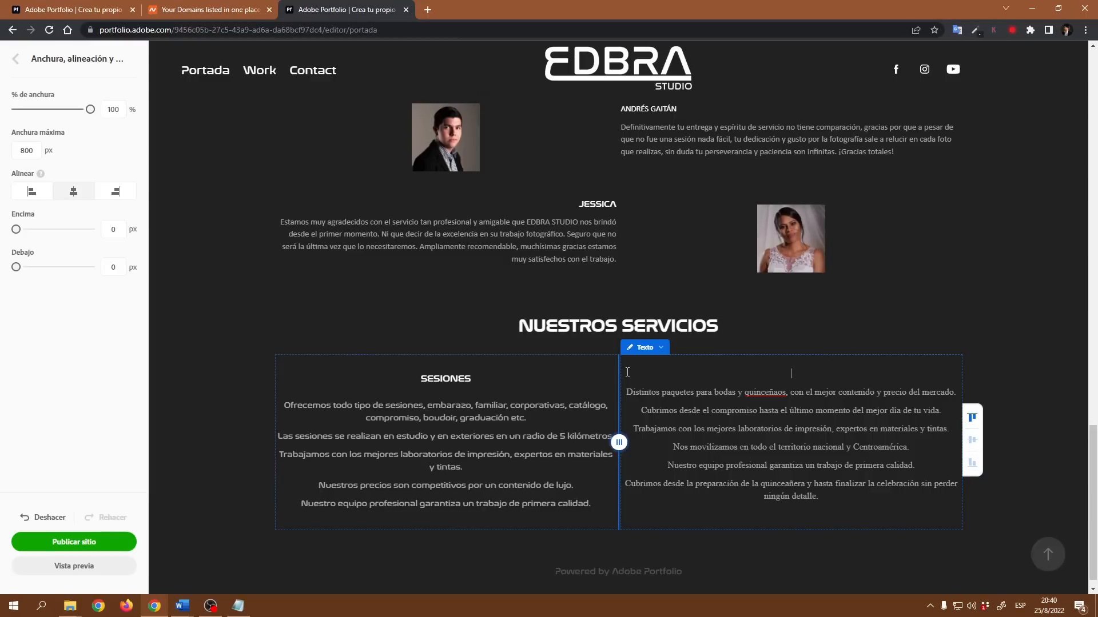
pyautogui.write('BODAS Y QUINCE AÑOS')
# - Format the BODAS Y QUINCE AÑOS heading with the Subcabecera paragraph style and the Nasalization font
pyautogui.moveTo(843, 373); pyautogui.dragTo(715, 362)
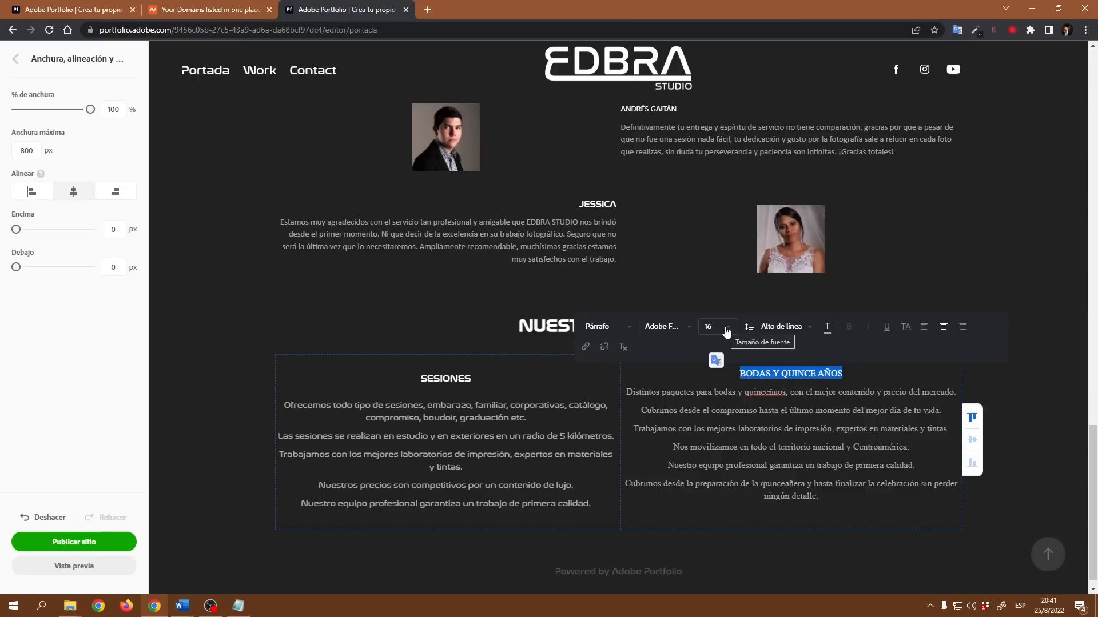
pyautogui.click(629, 328)
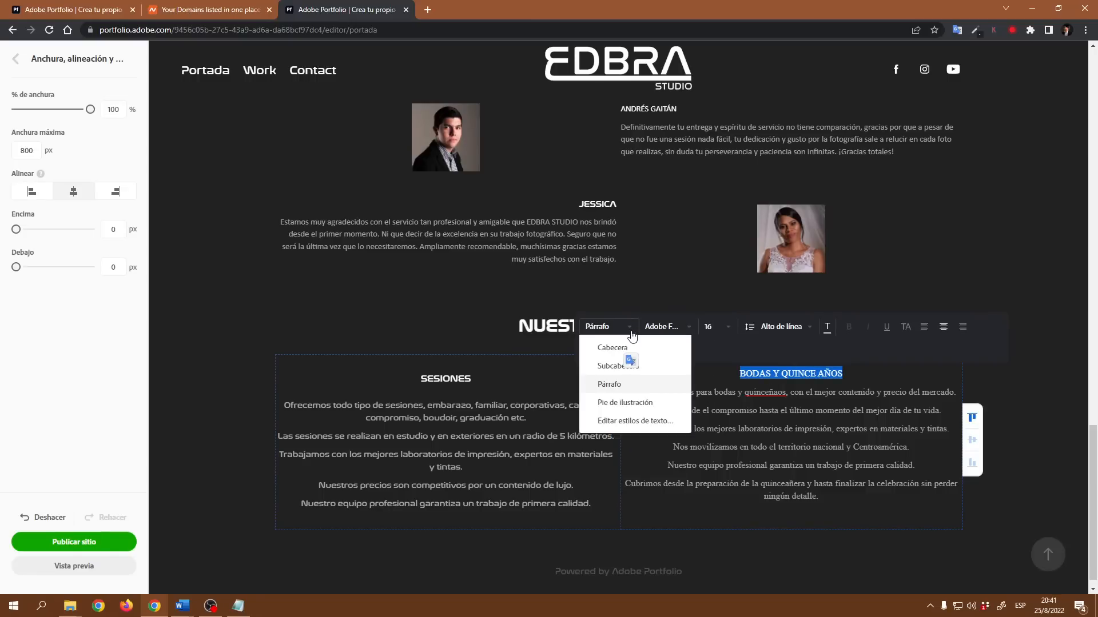
pyautogui.click(608, 368)
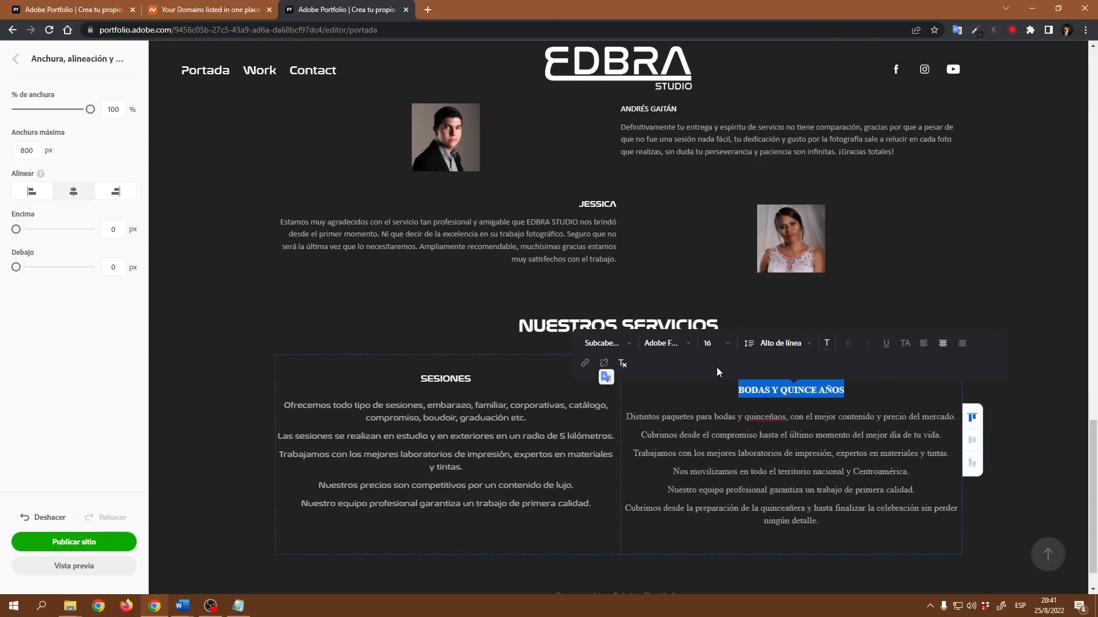
pyautogui.click(686, 343)
pyautogui.scroll(-5, 709, 452)
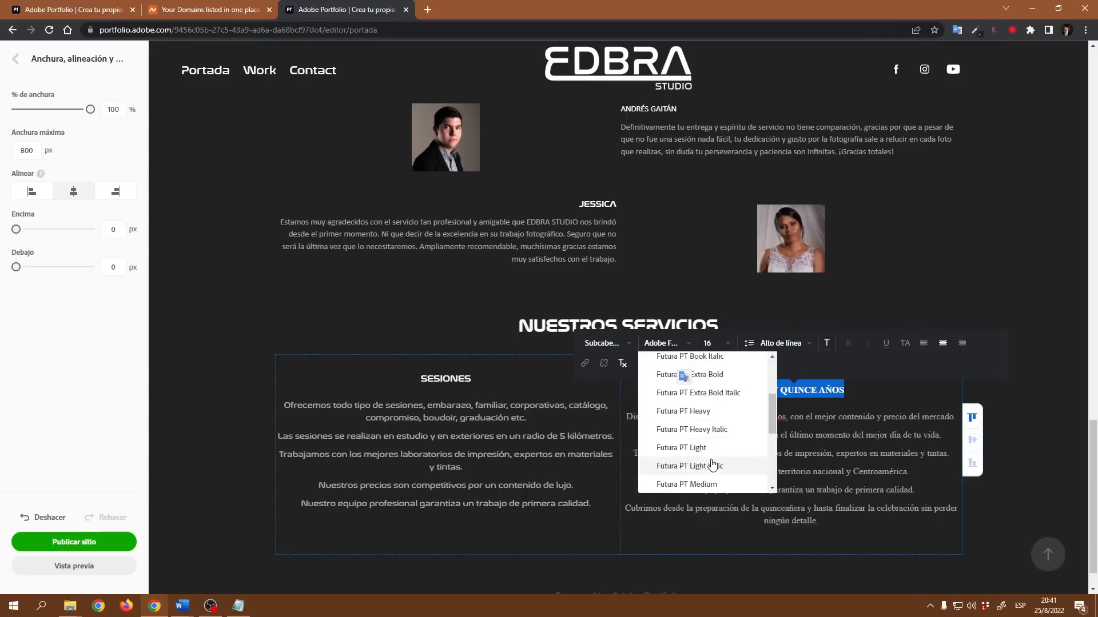
pyautogui.scroll(-3, 711, 464)
pyautogui.click(709, 413)
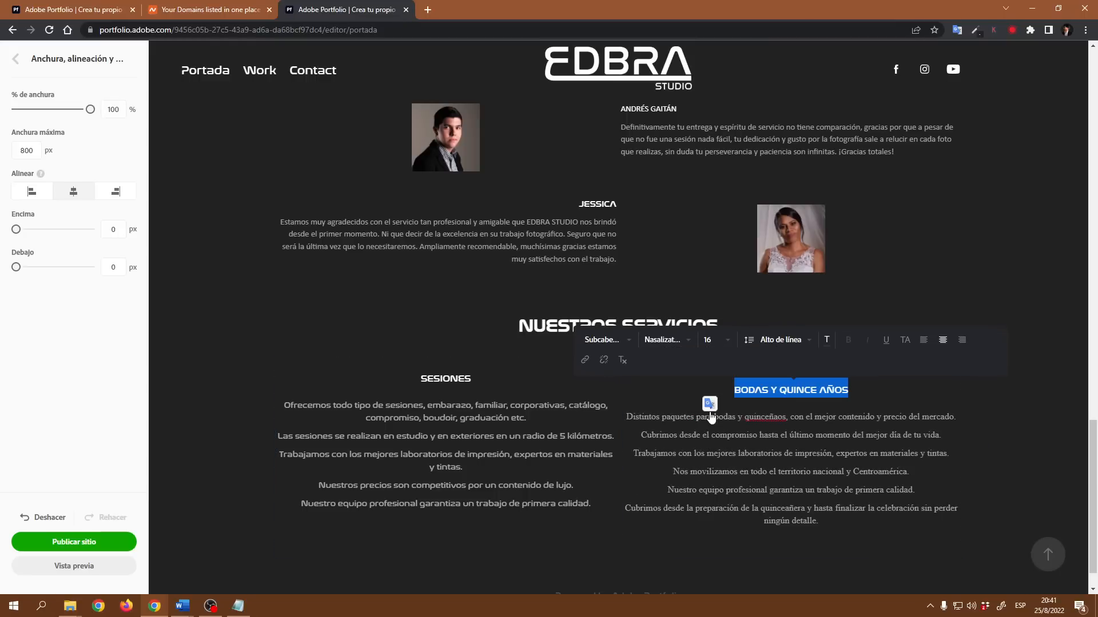
pyautogui.click(774, 388)
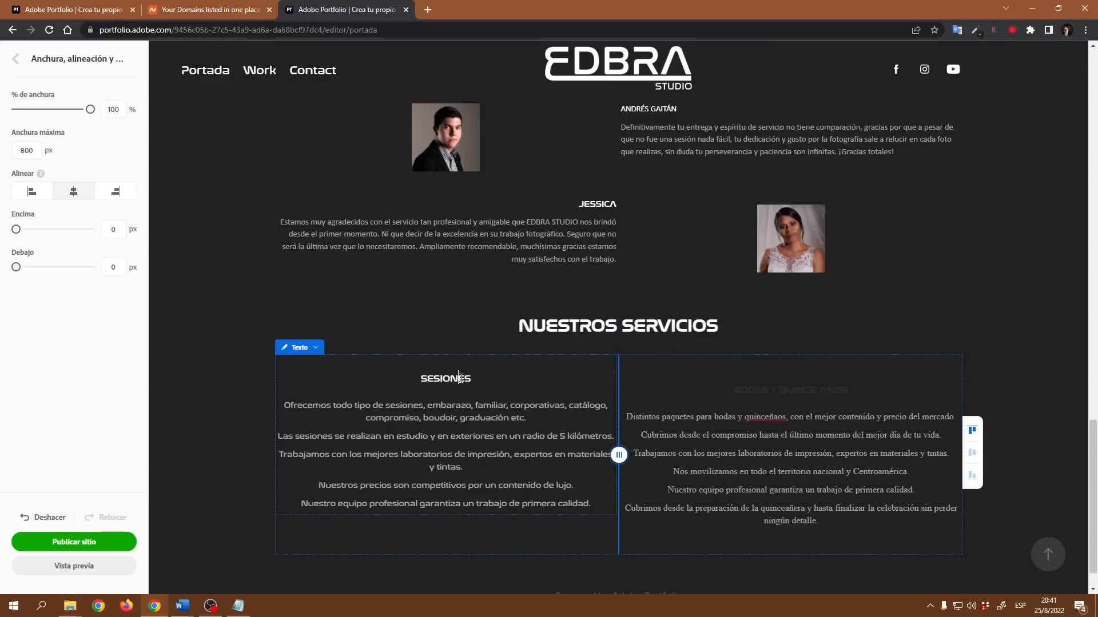
# - Set the BODAS Y QUINCE AÑOS heading's colour to white (#FFFFFF)
pyautogui.moveTo(478, 376); pyautogui.dragTo(419, 379)
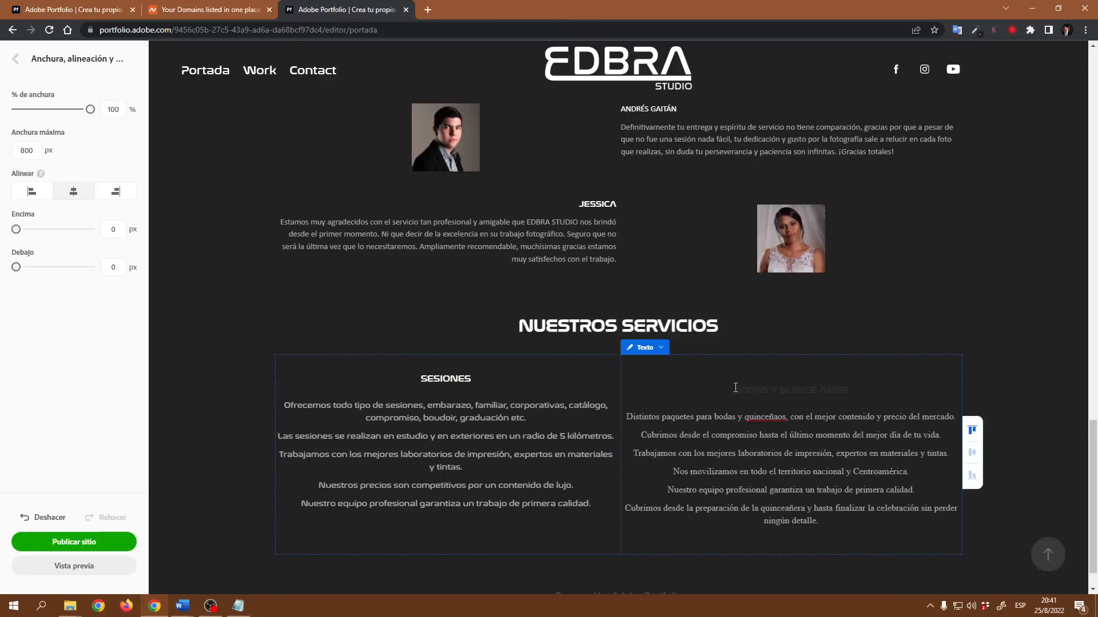
pyautogui.moveTo(730, 387); pyautogui.dragTo(881, 388)
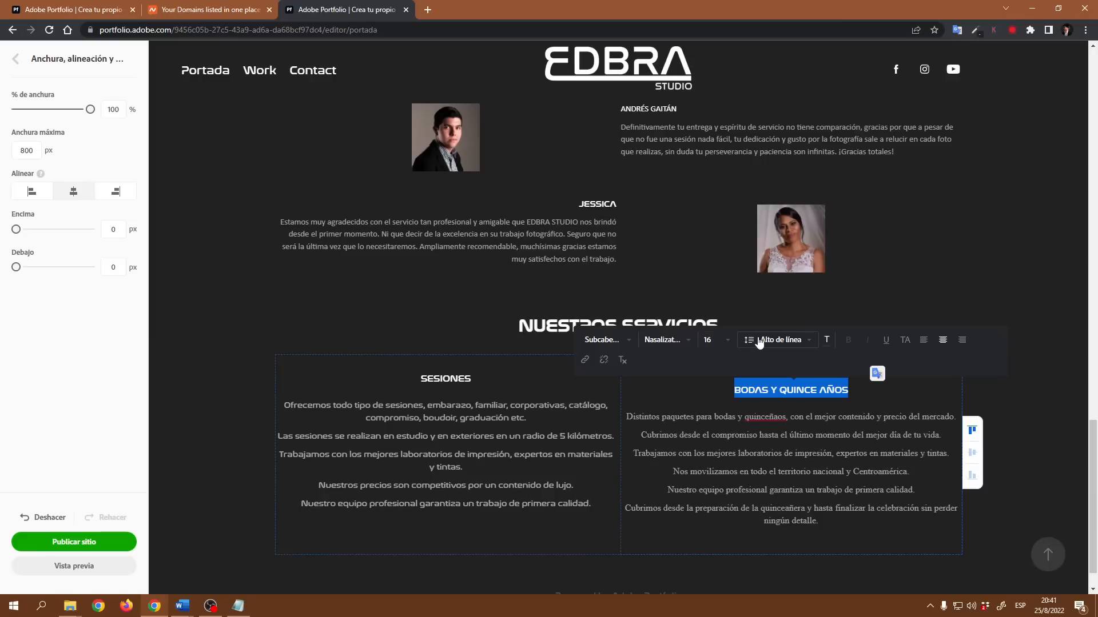
pyautogui.click(827, 341)
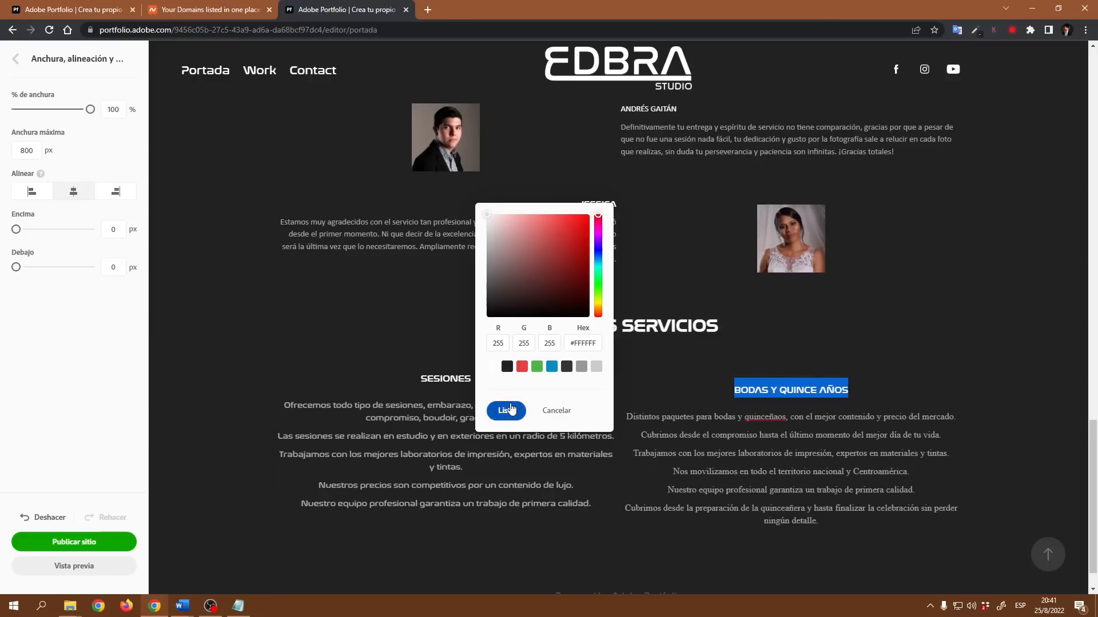
pyautogui.click(506, 410)
# - Set the wedding services paragraphs to font size 14 and the Nasalization font
pyautogui.moveTo(629, 416); pyautogui.dragTo(819, 521)
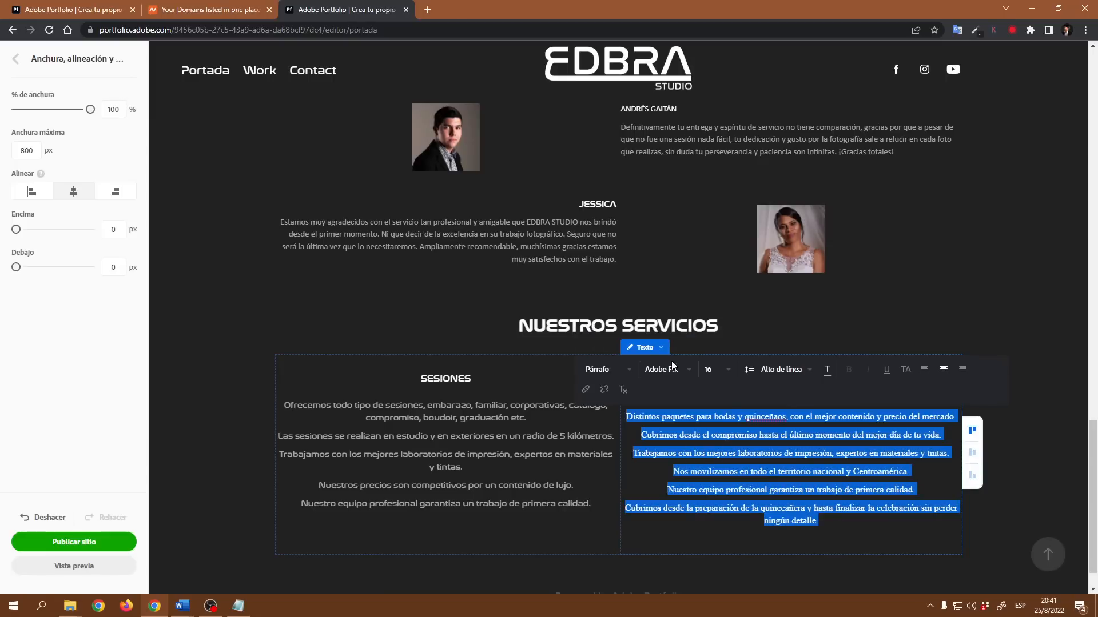
pyautogui.click(727, 370)
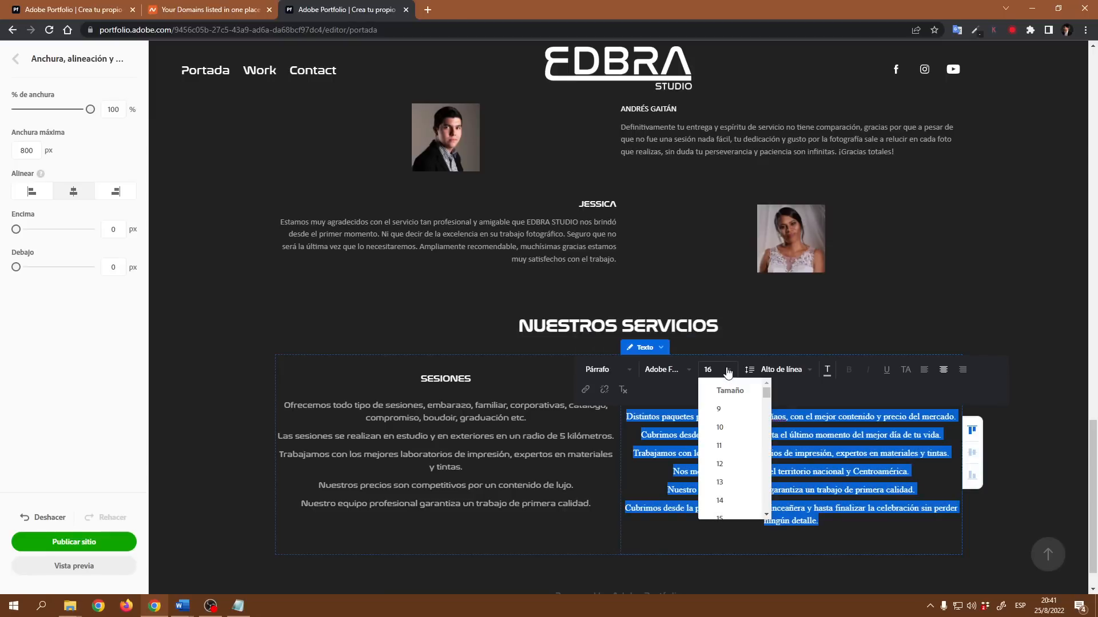
pyautogui.click(721, 501)
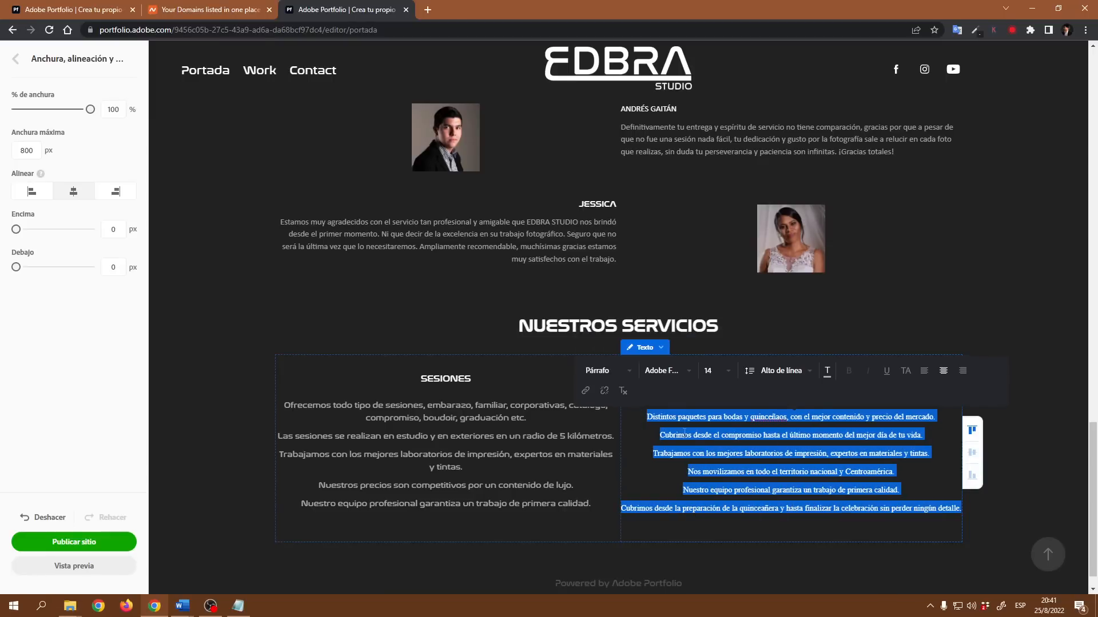
pyautogui.click(673, 373)
pyautogui.click(702, 436)
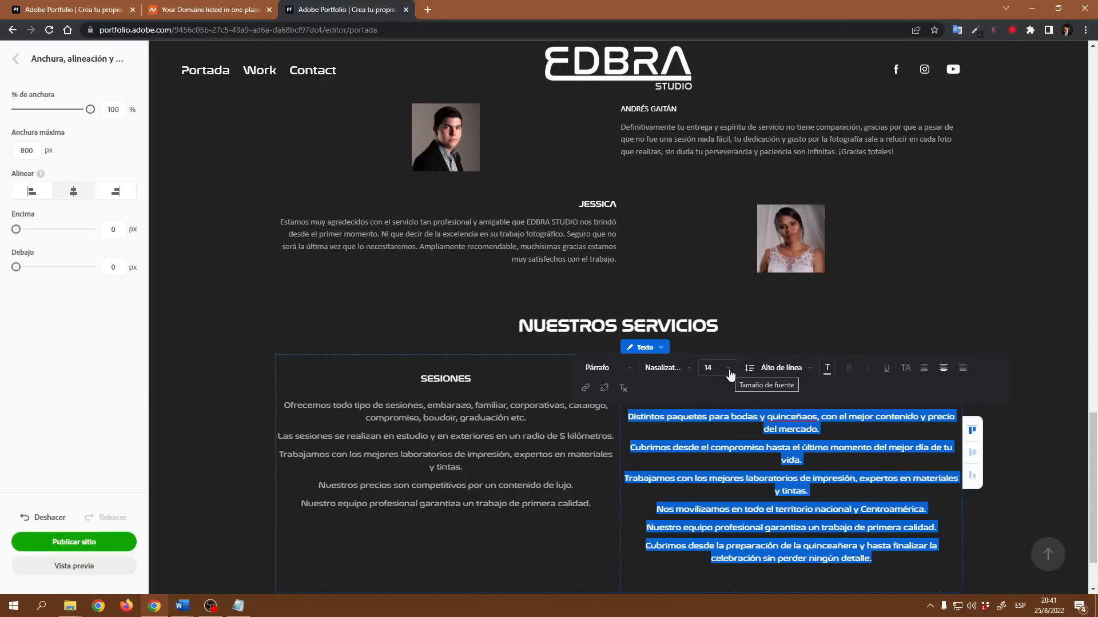
pyautogui.click(759, 447)
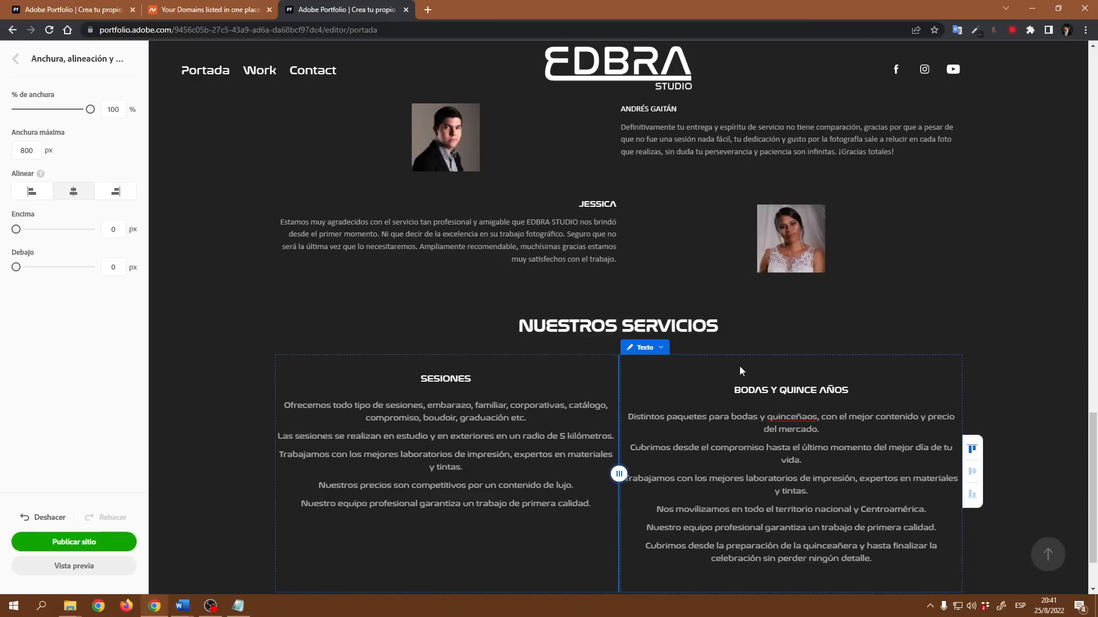
# - Try a different vertical alignment for the services columns, then restore top alignment
pyautogui.click(972, 472)
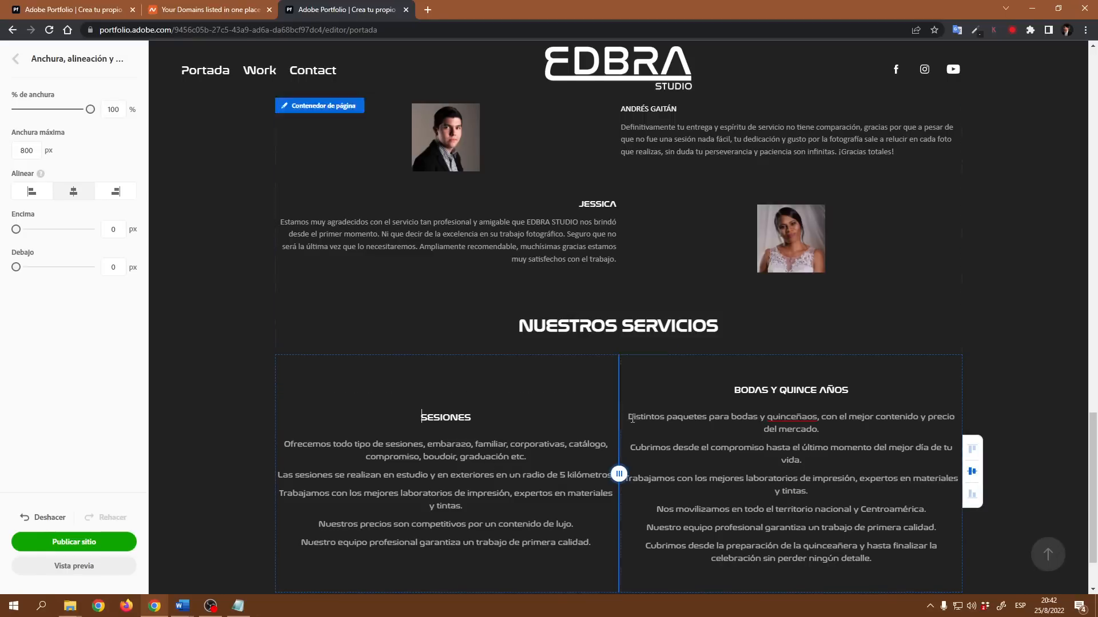
pyautogui.click(975, 453)
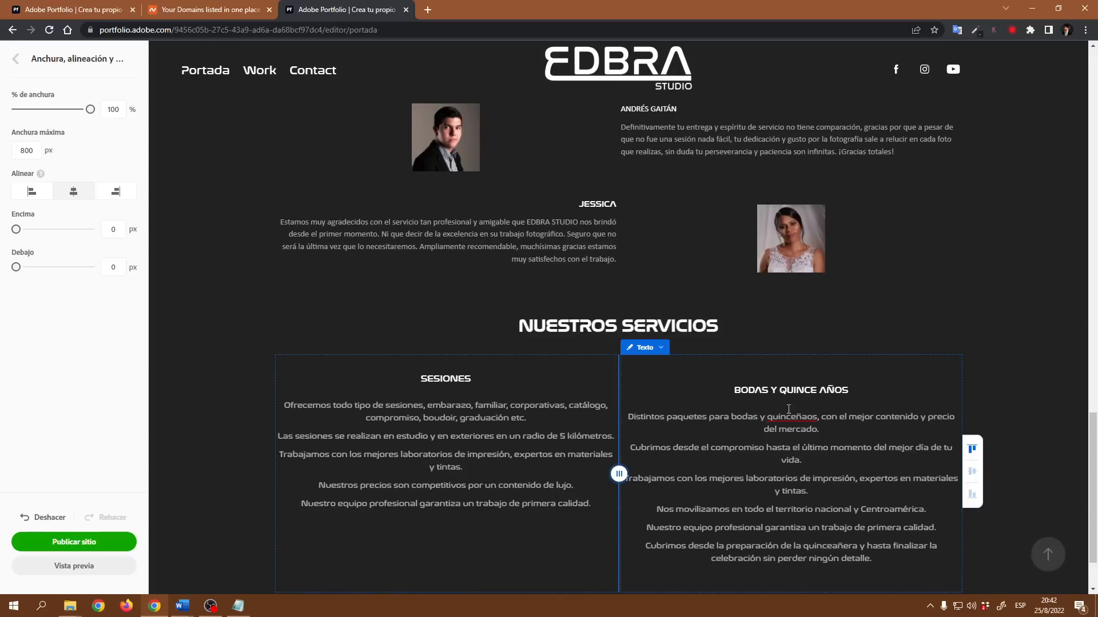
# - Set the wedding services text block's bottom margin to 0 px in its width, alignment and margins settings
pyautogui.click(660, 347)
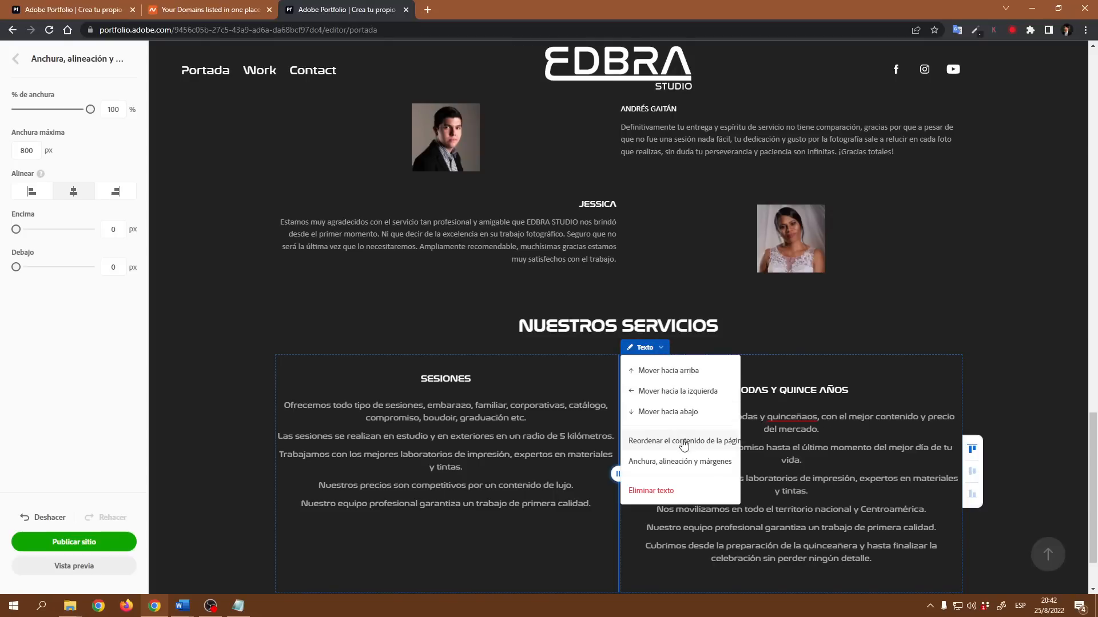
pyautogui.click(673, 462)
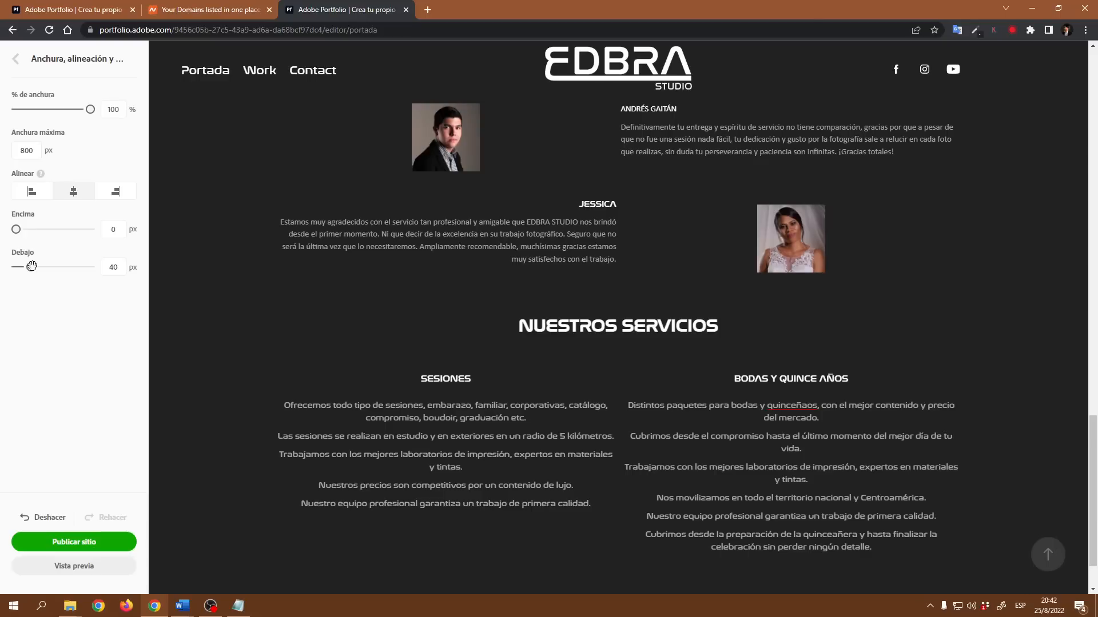
pyautogui.moveTo(31, 267); pyautogui.dragTo(6, 273)
# - Preview the site, browsing the Portada page's photo grid lightbox, testimonials and services, then return to editing
pyautogui.scroll(20, 984, 320)
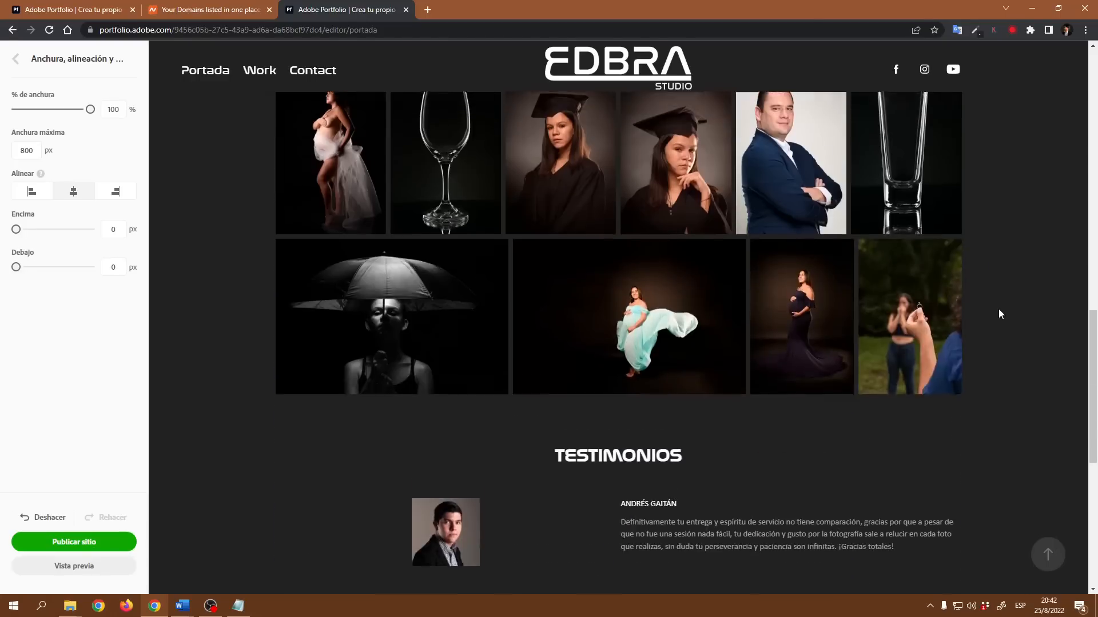
pyautogui.scroll(-20, 981, 319)
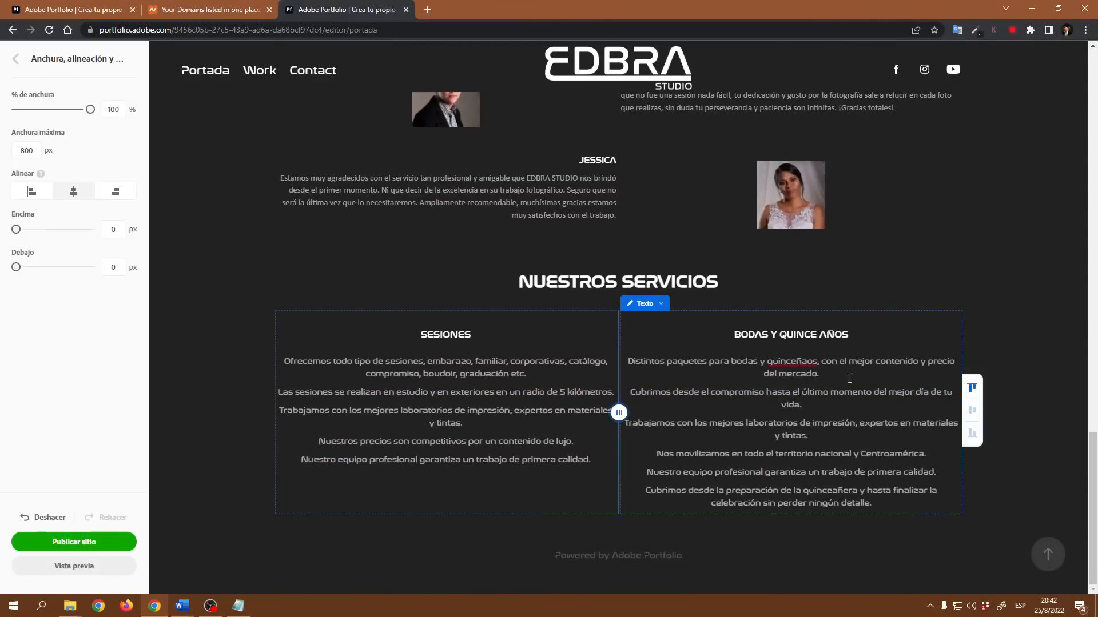
pyautogui.click(79, 567)
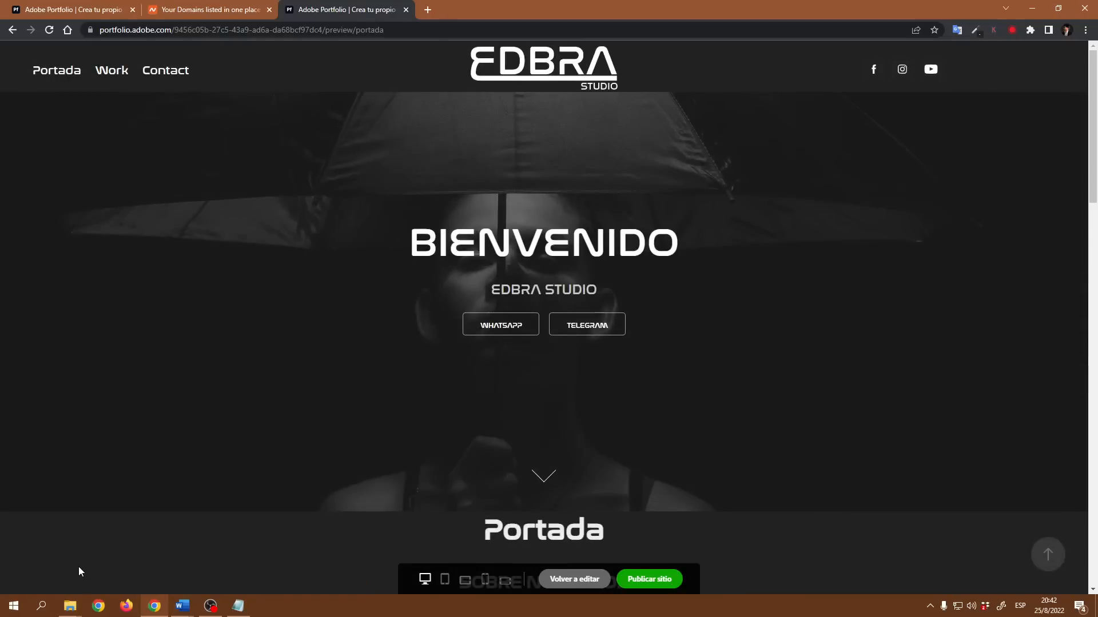
pyautogui.scroll(-2, 706, 430)
pyautogui.scroll(2, 706, 430)
pyautogui.scroll(-8, 708, 115)
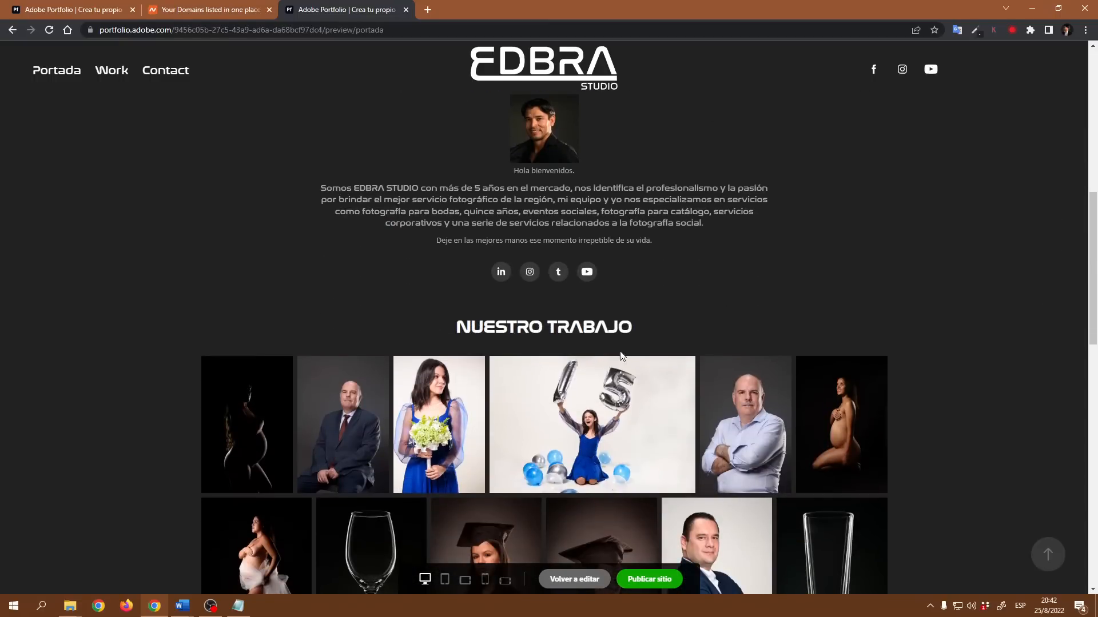
pyautogui.scroll(-10, 564, 323)
pyautogui.scroll(6, 657, 331)
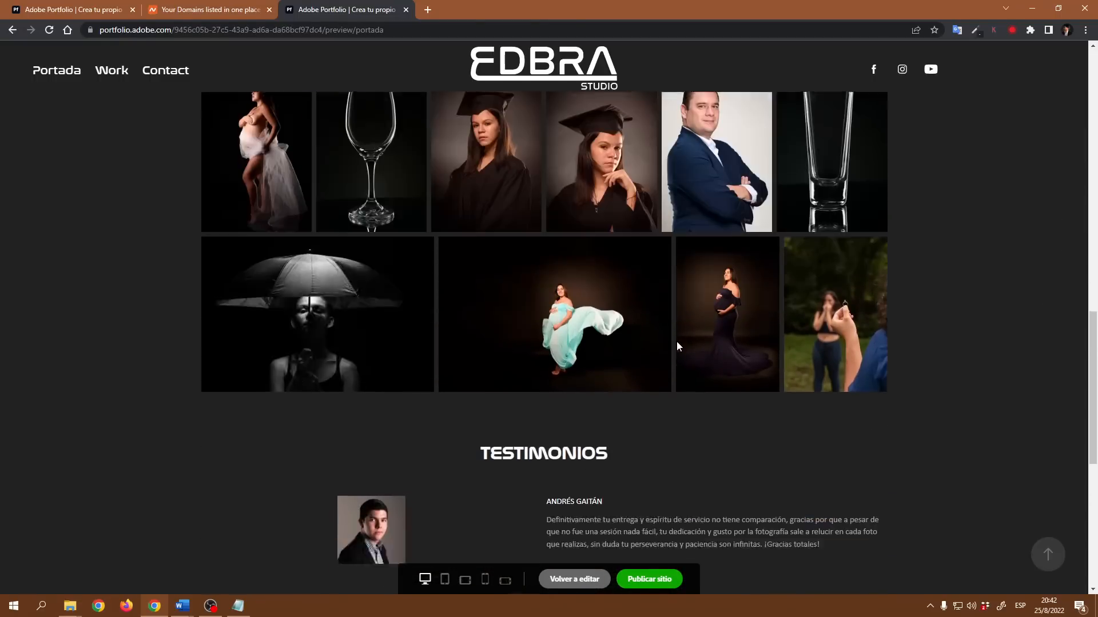
pyautogui.click(267, 212)
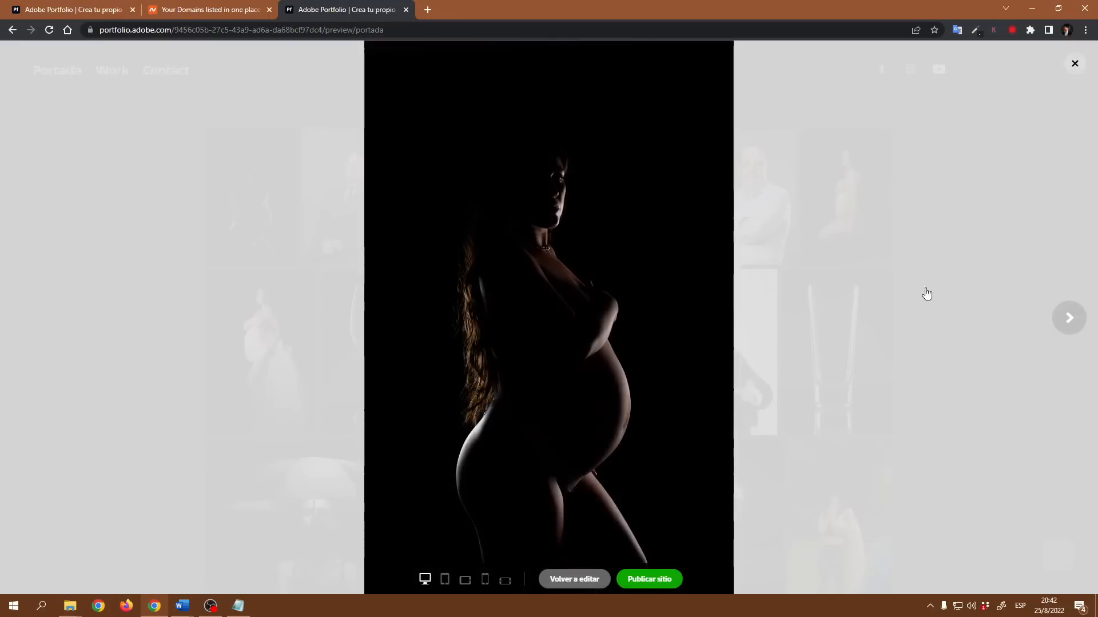
pyautogui.click(1069, 321)
pyautogui.click(1068, 319)
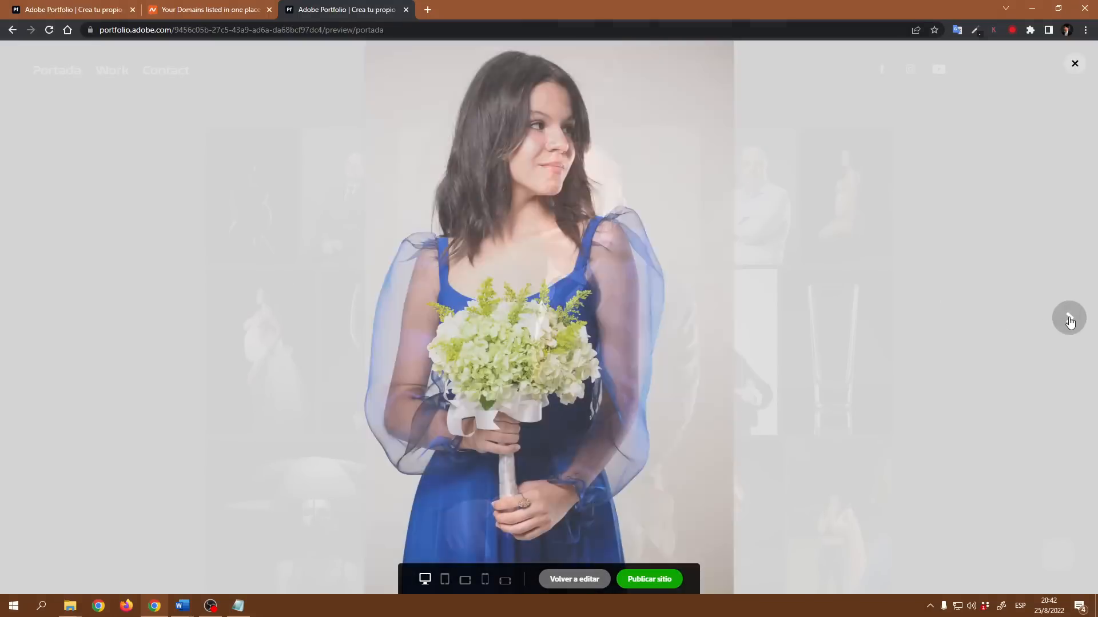
pyautogui.click(1068, 314)
pyautogui.click(1074, 63)
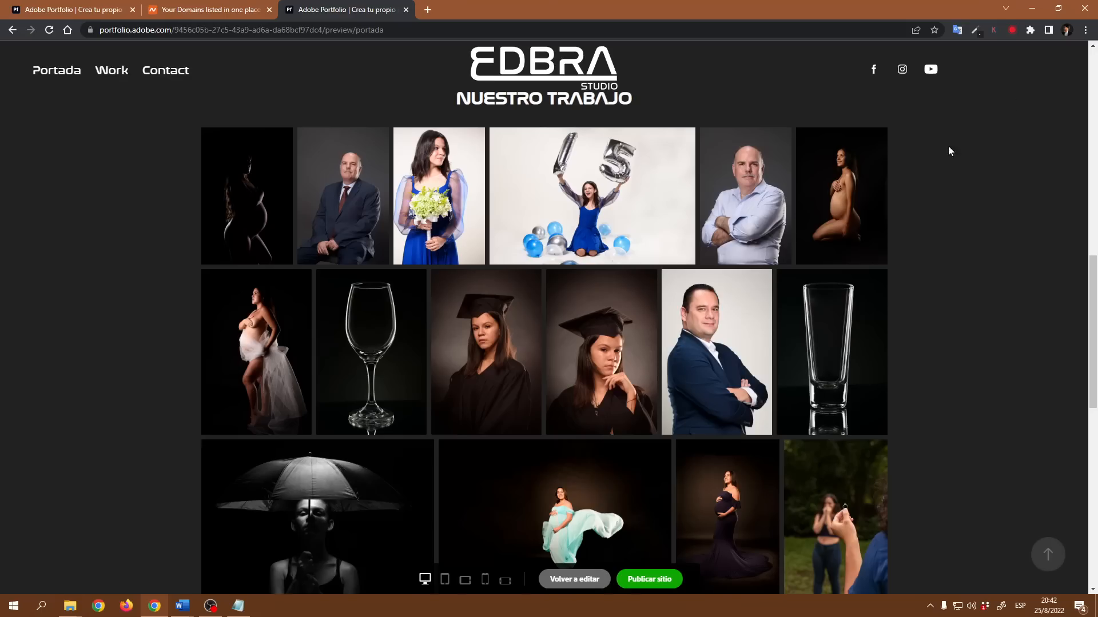
pyautogui.scroll(-6, 546, 368)
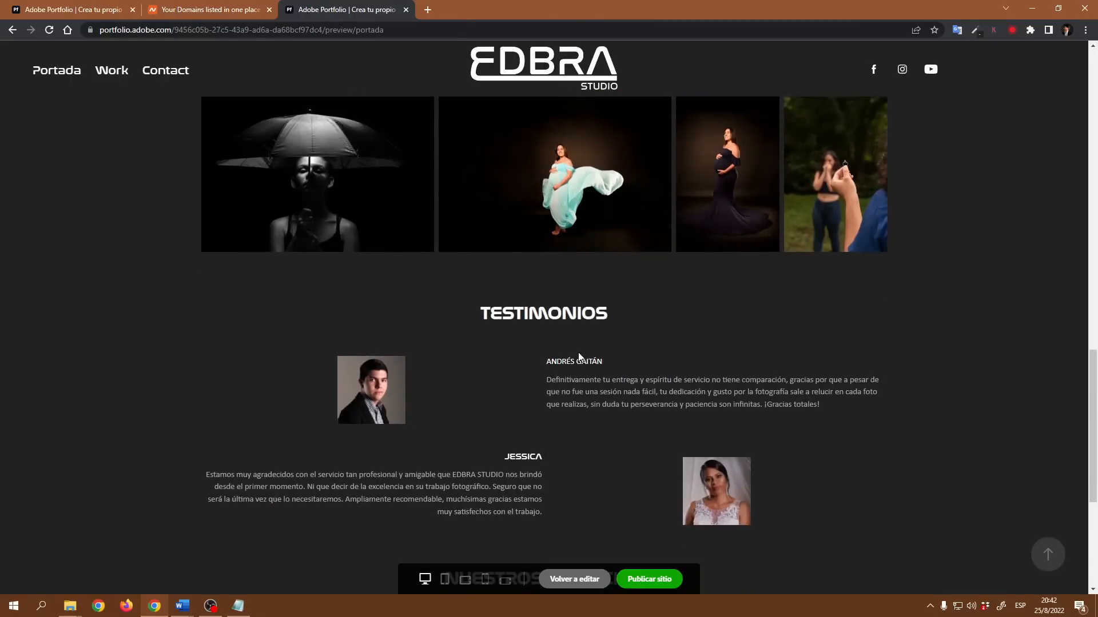
pyautogui.scroll(-5, 392, 274)
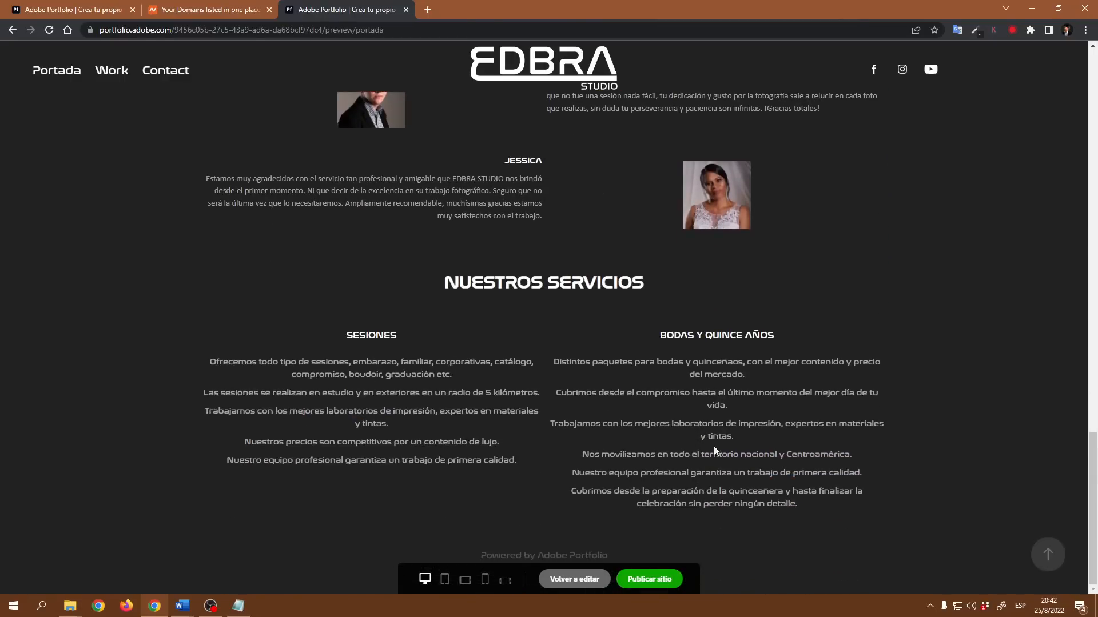
pyautogui.scroll(15, 715, 452)
pyautogui.scroll(-4, 492, 334)
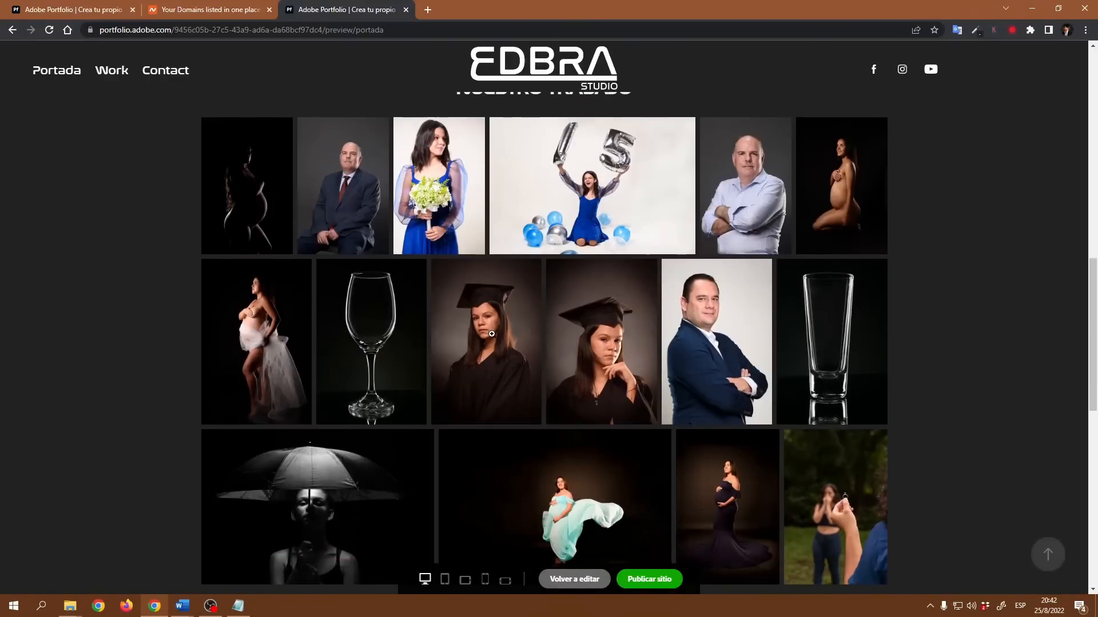
pyautogui.scroll(4, 491, 333)
pyautogui.click(348, 413)
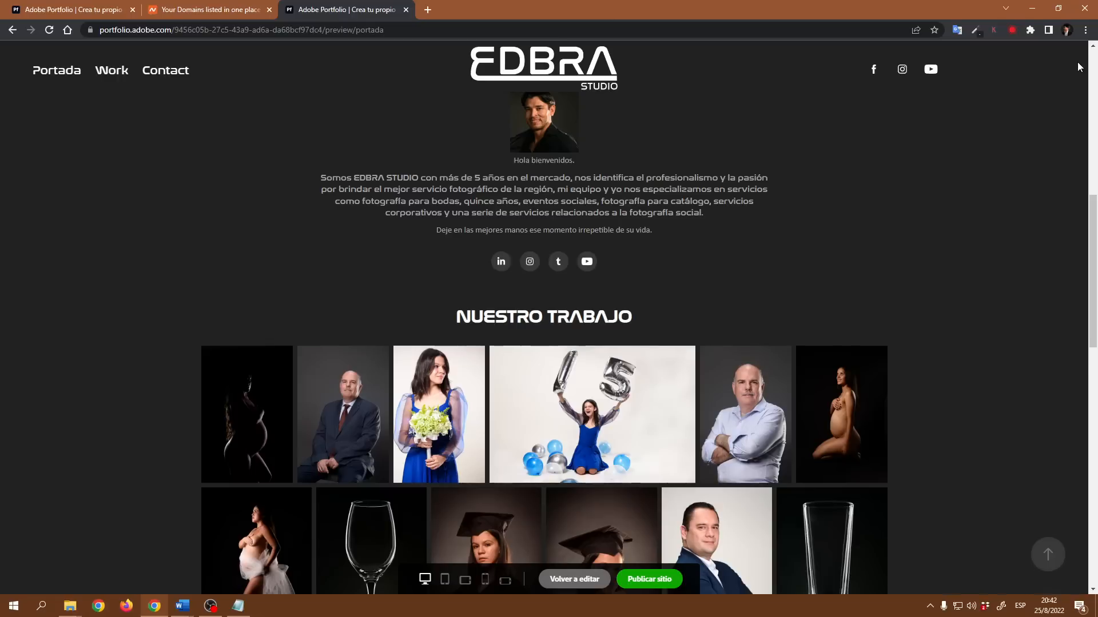
pyautogui.click(1075, 63)
pyautogui.click(584, 579)
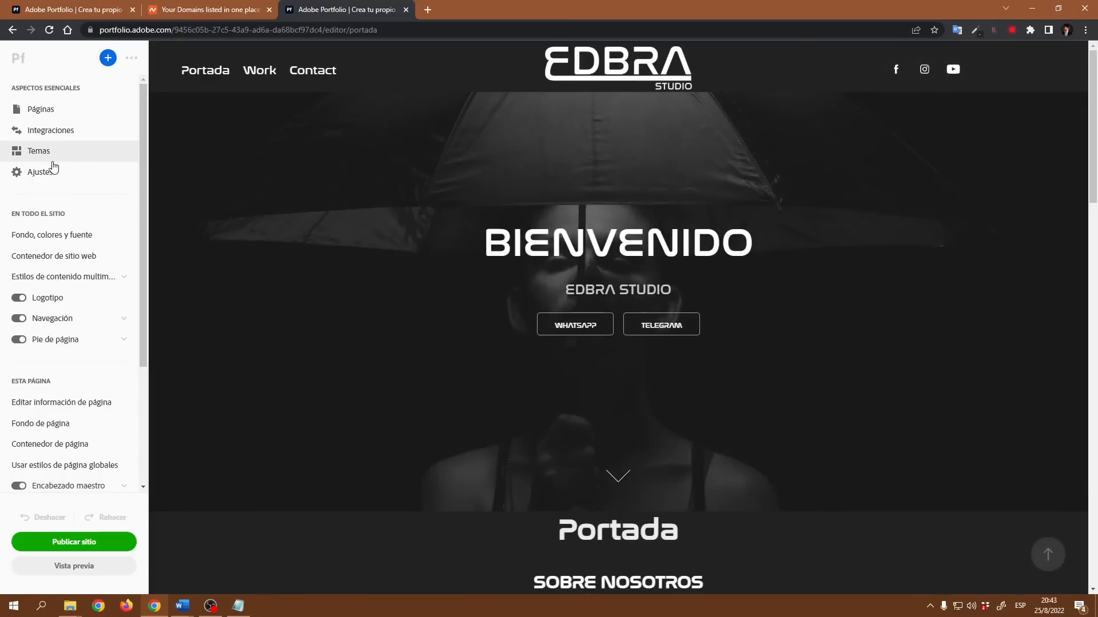
# - In the site settings' Site Options, set the image lightbox overlay colour to red and save
pyautogui.click(50, 171)
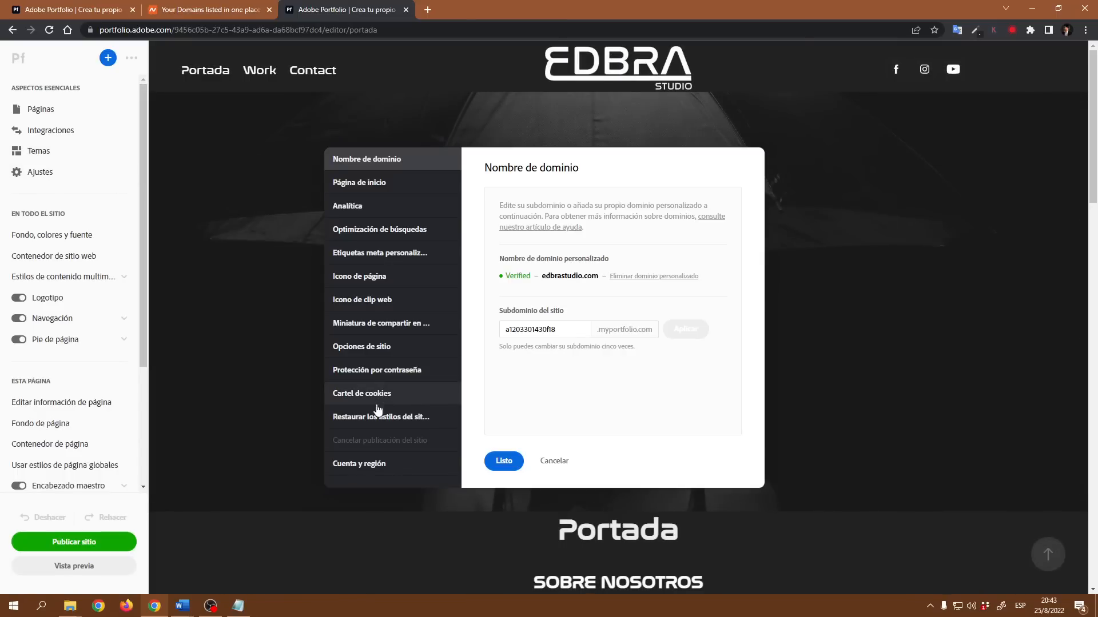
pyautogui.click(385, 354)
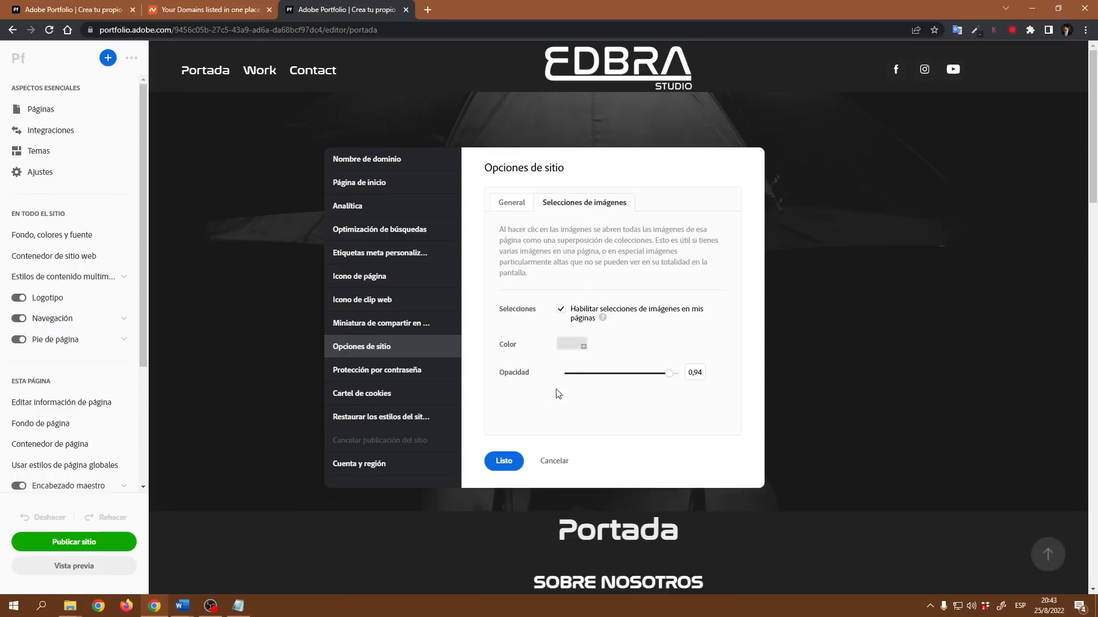
pyautogui.click(564, 354)
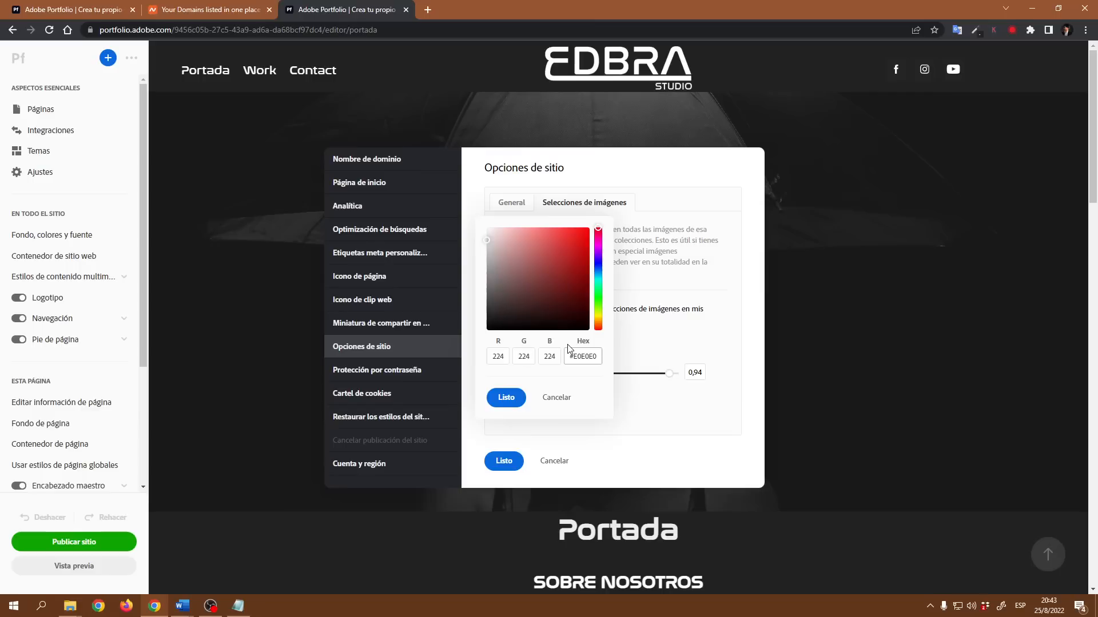
pyautogui.click(589, 264)
pyautogui.click(506, 398)
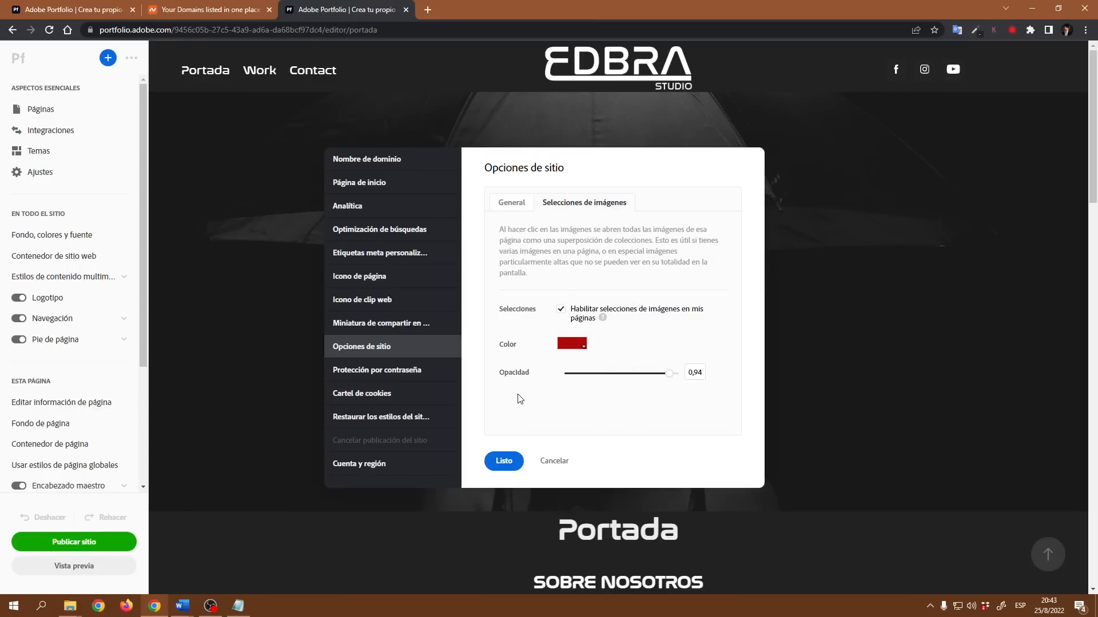
pyautogui.click(504, 461)
# - Open a photo from the Portada photo grid to check the lightbox overlay, then close it
pyautogui.scroll(-7, 681, 430)
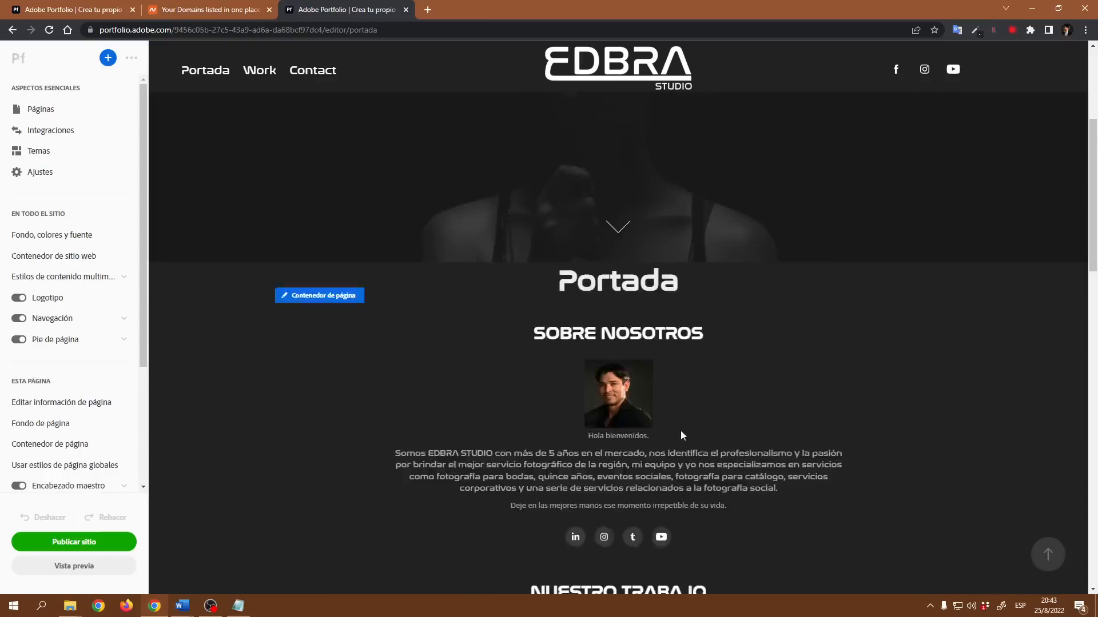
pyautogui.scroll(-3, 535, 499)
pyautogui.click(337, 378)
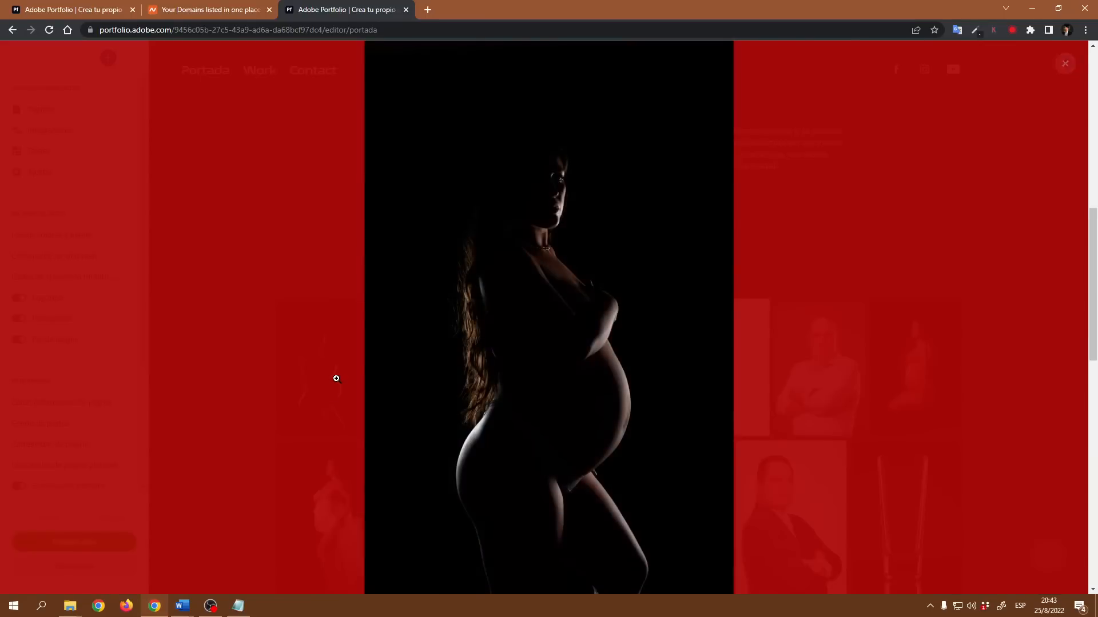
pyautogui.click(1065, 63)
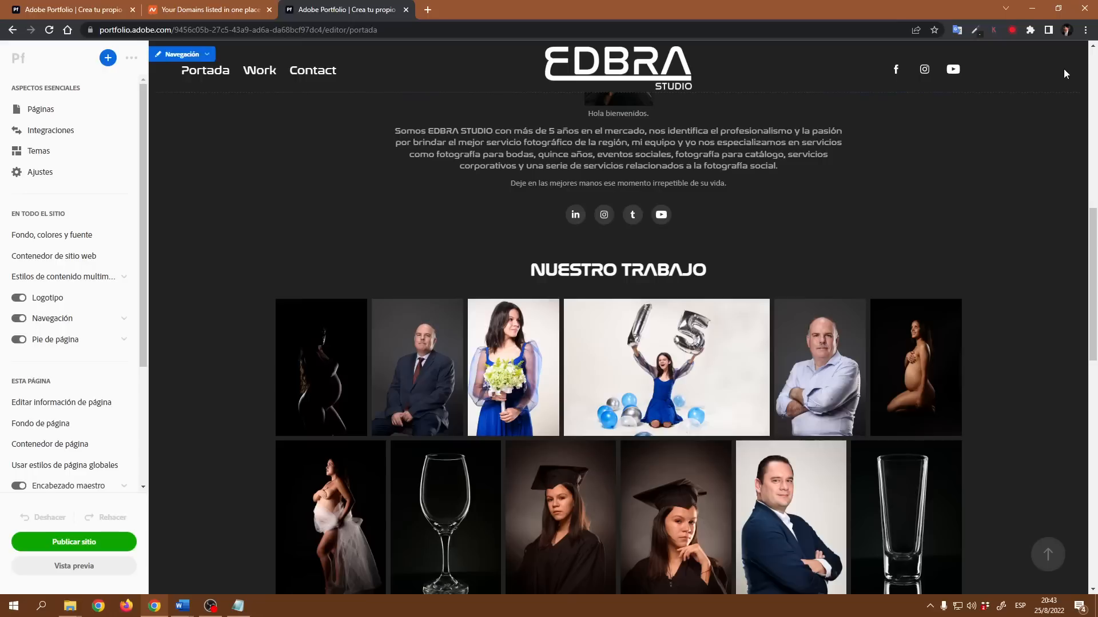
# - Reopen the image lightbox settings and adjust the overlay colour to a darker red, then save
pyautogui.click(40, 175)
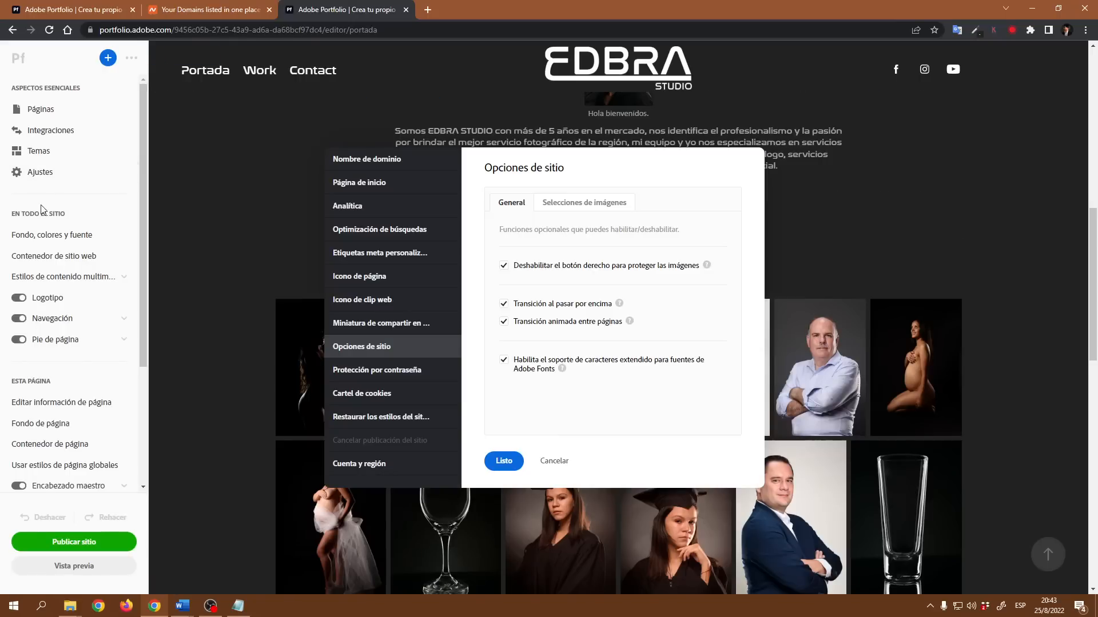
pyautogui.click(600, 206)
pyautogui.click(579, 348)
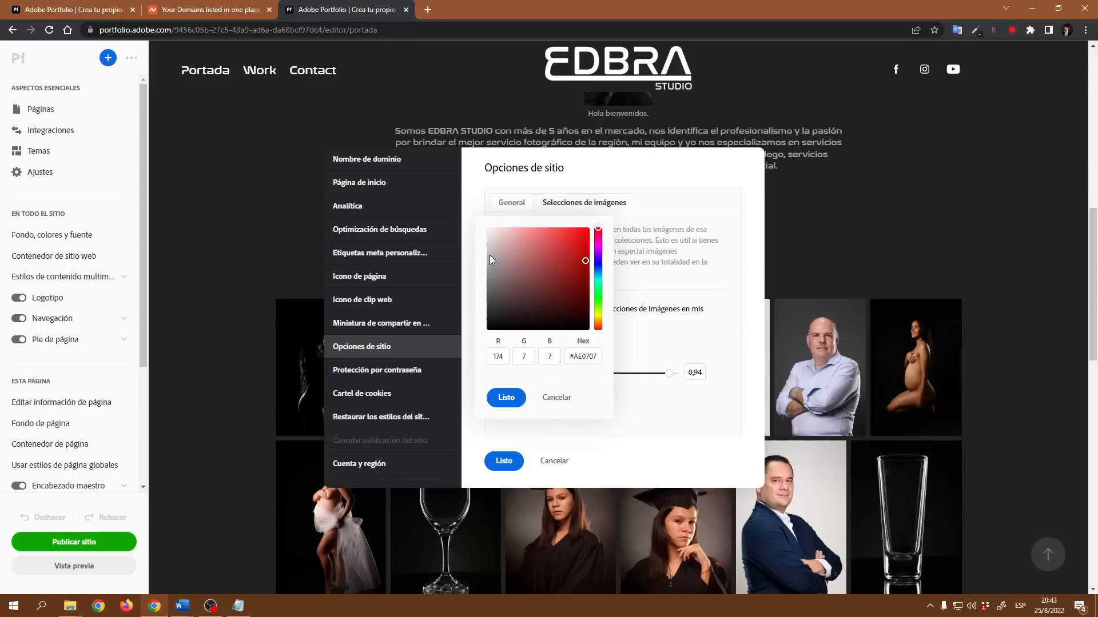
pyautogui.moveTo(490, 255); pyautogui.dragTo(482, 246)
pyautogui.click(506, 397)
pyautogui.click(505, 460)
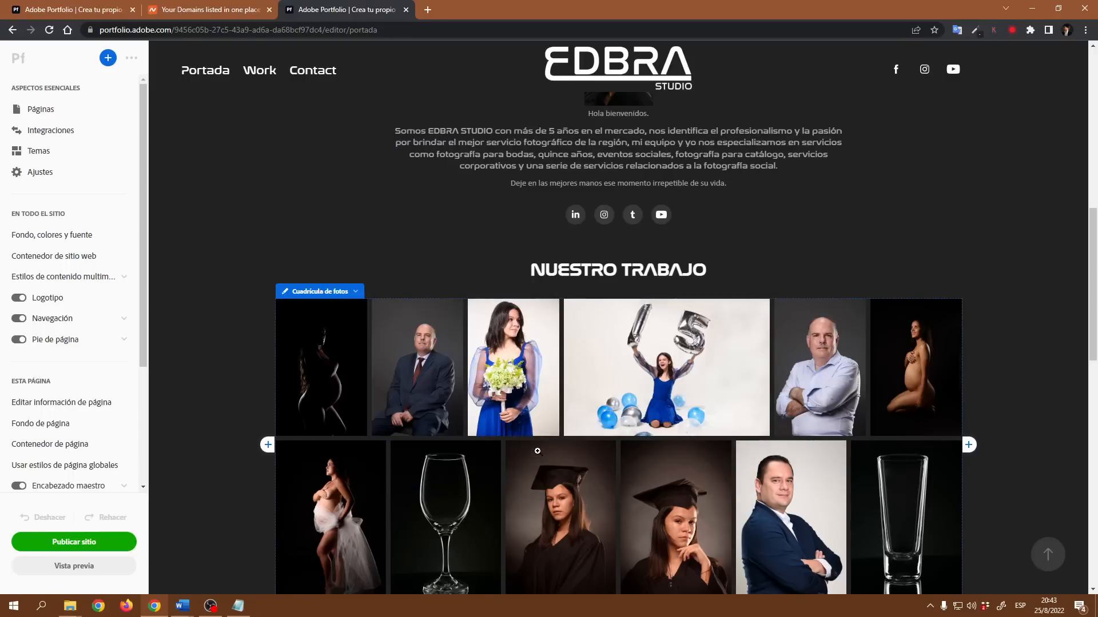
# - Scroll through the Portada page to review the testimonials and services sections
pyautogui.scroll(-10, 537, 451)
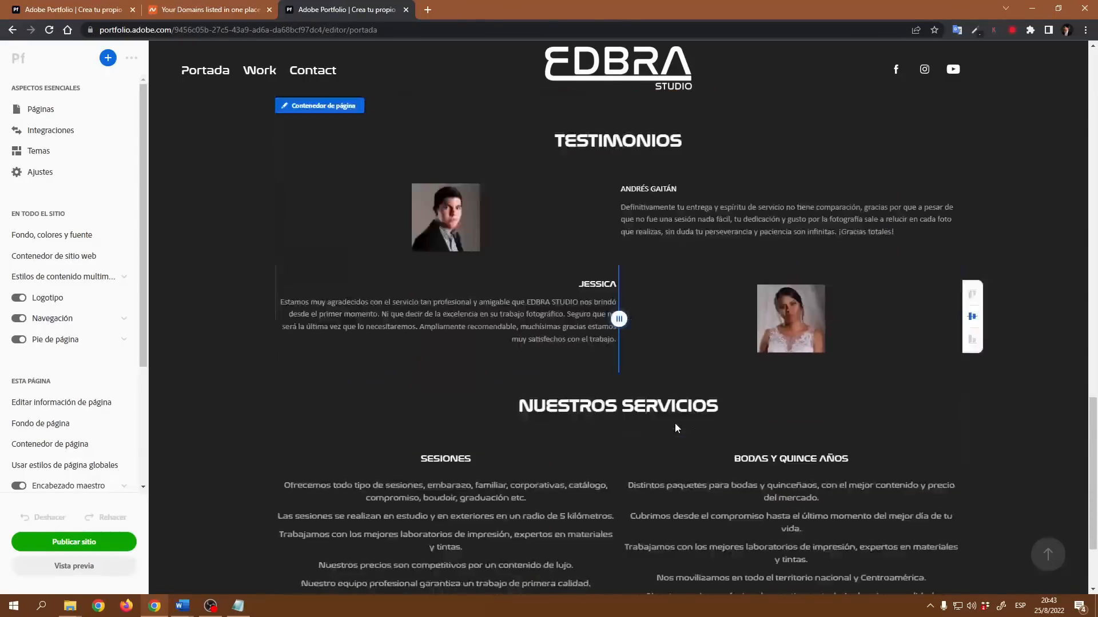
pyautogui.scroll(-2, 675, 423)
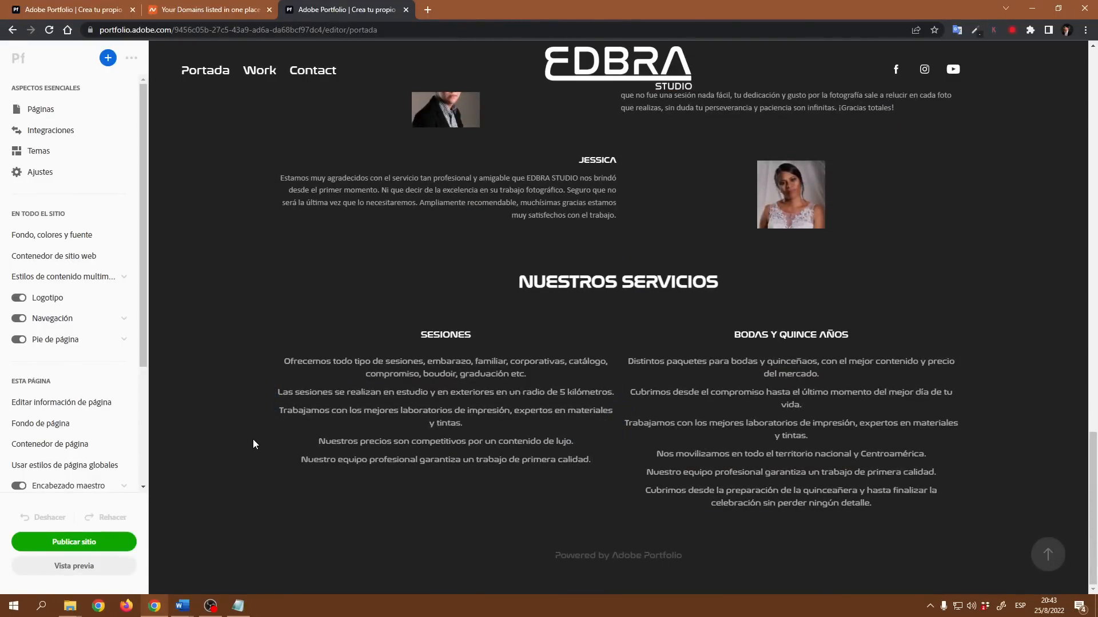
pyautogui.scroll(13, 253, 440)
pyautogui.scroll(9, 253, 445)
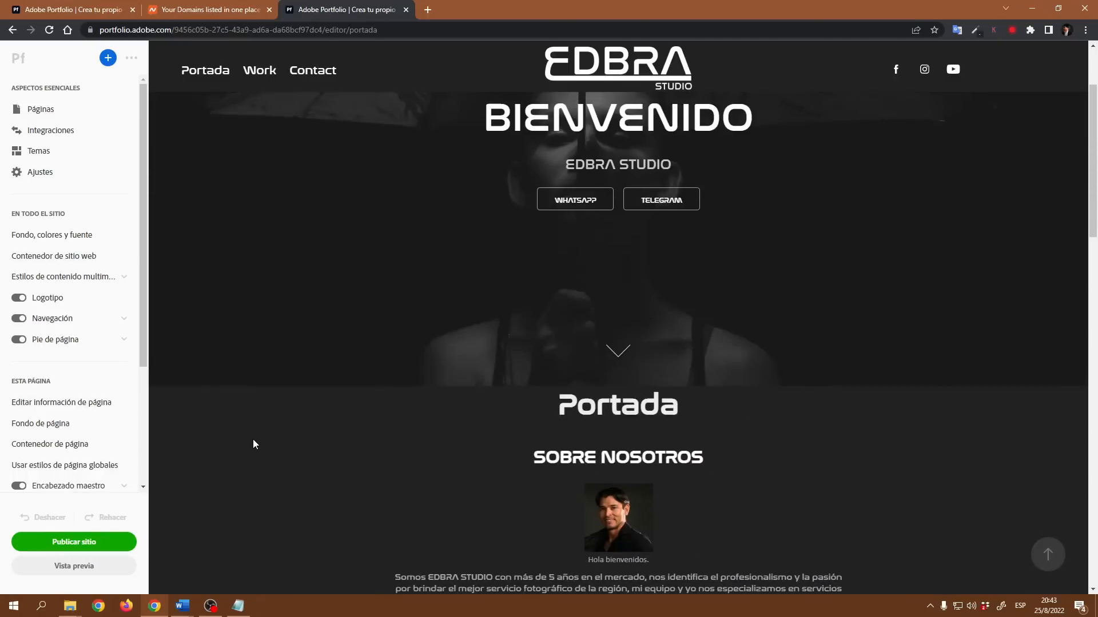
pyautogui.scroll(-15, 253, 446)
pyautogui.scroll(-10, 254, 449)
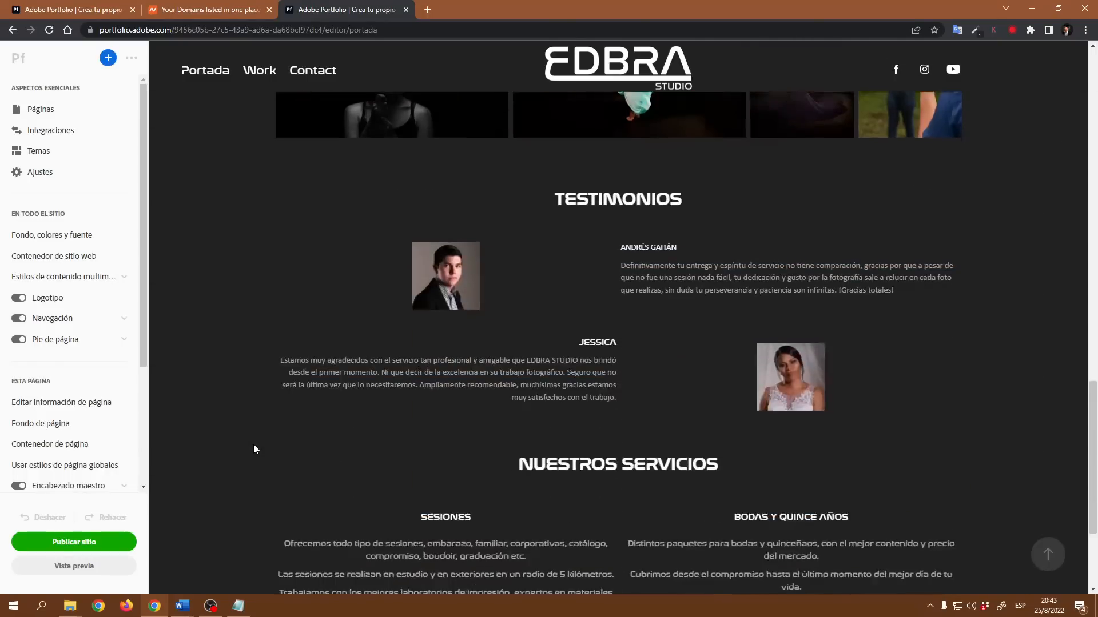